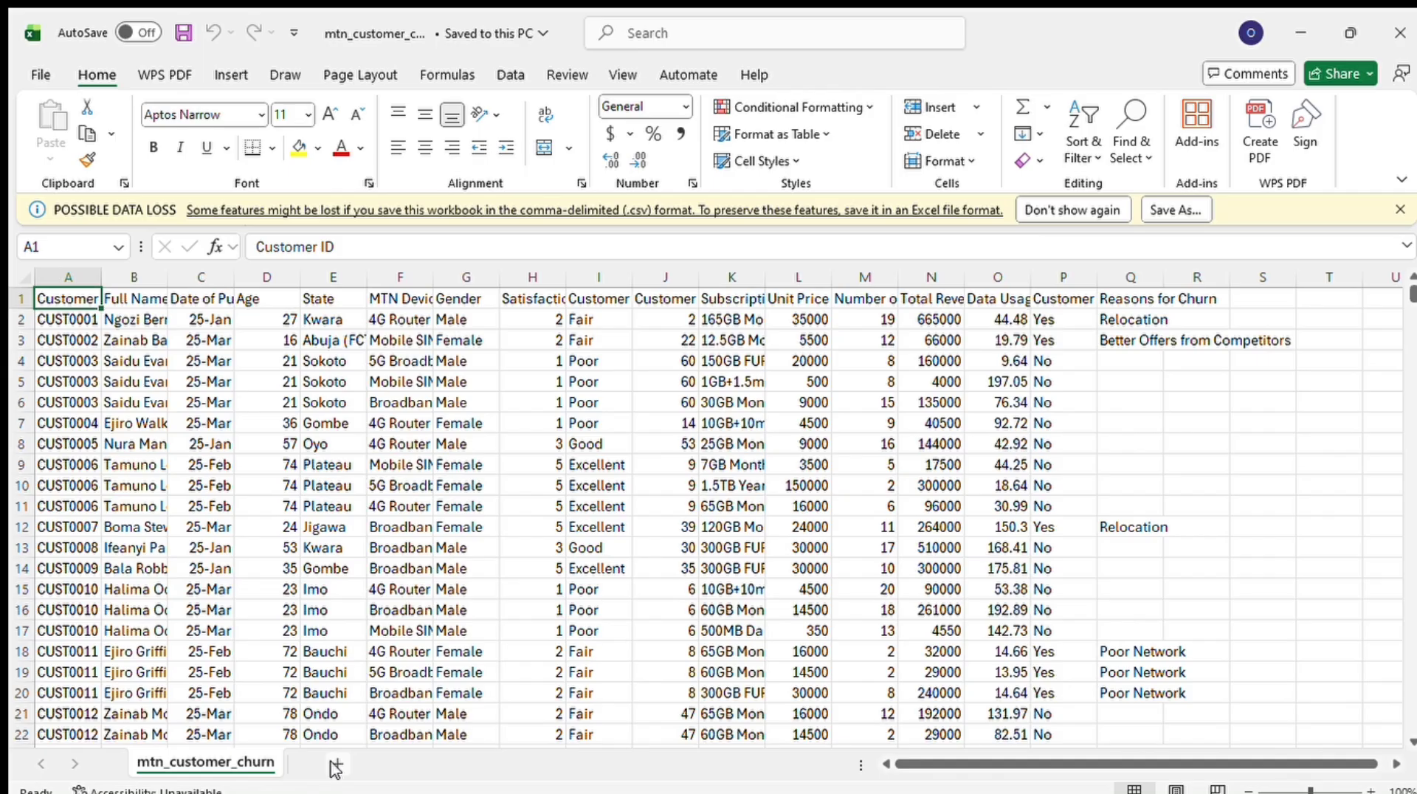
# Add a new worksheet after mtn_customer_churn and name it "sum"
pyautogui.click(336, 765)
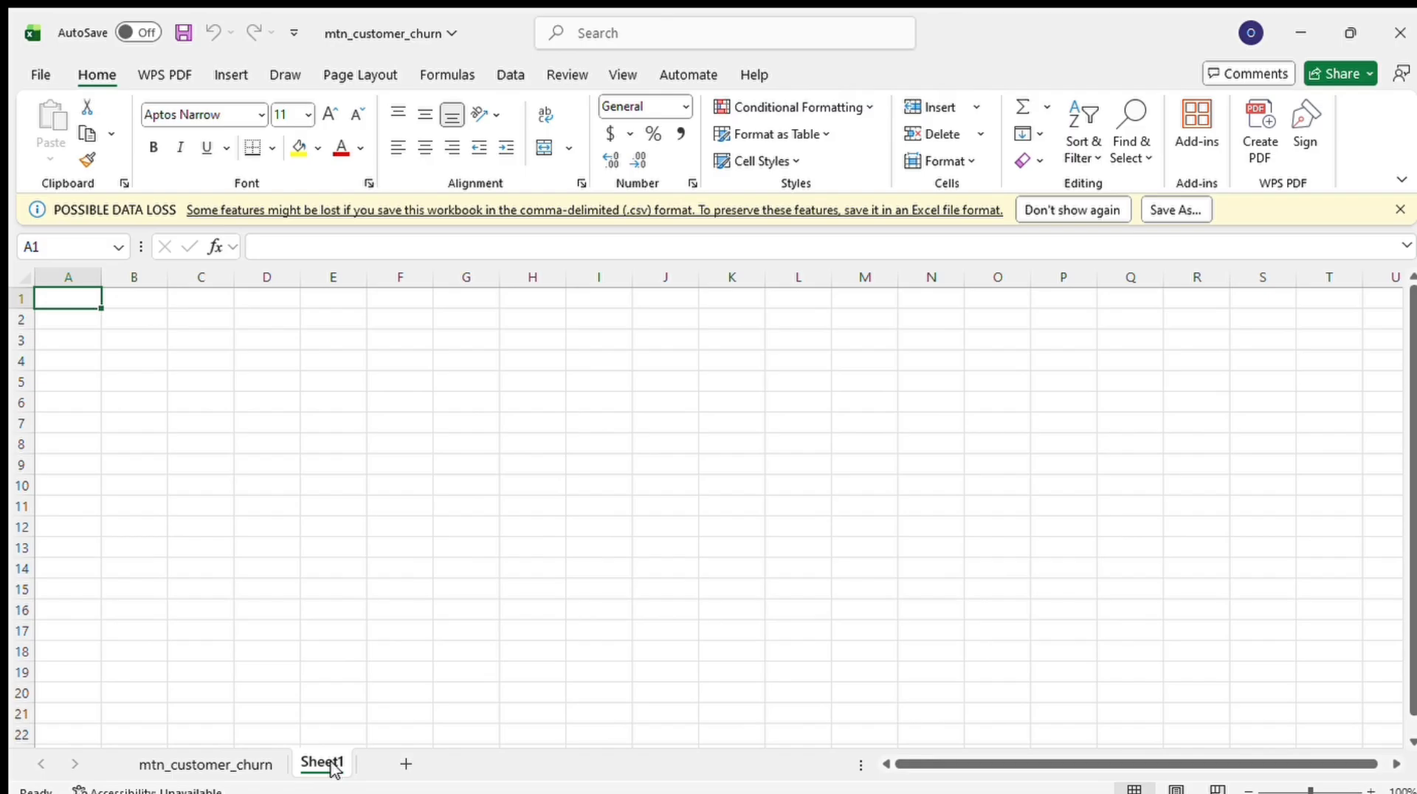
pyautogui.doubleClick(341, 764)
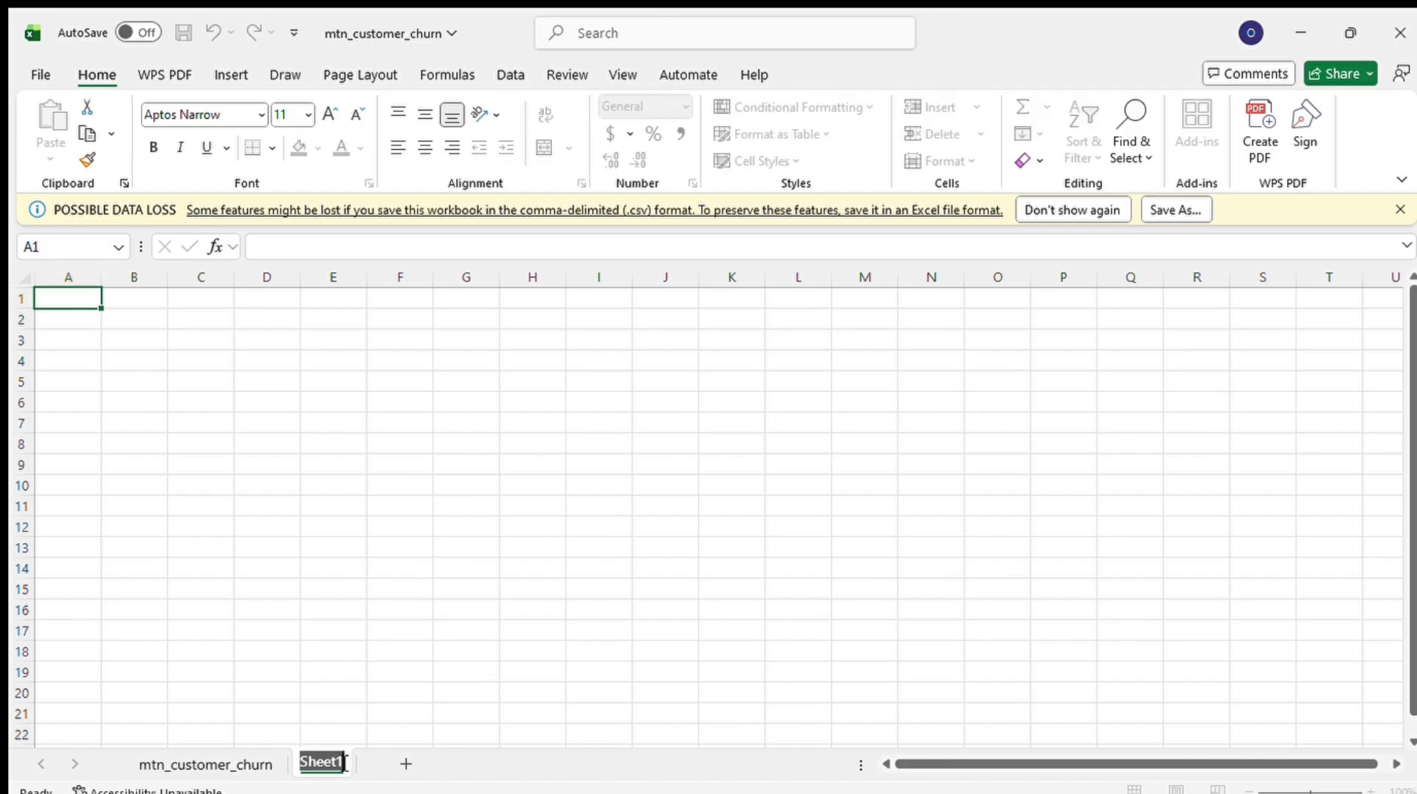
pyautogui.press('BackSpace')
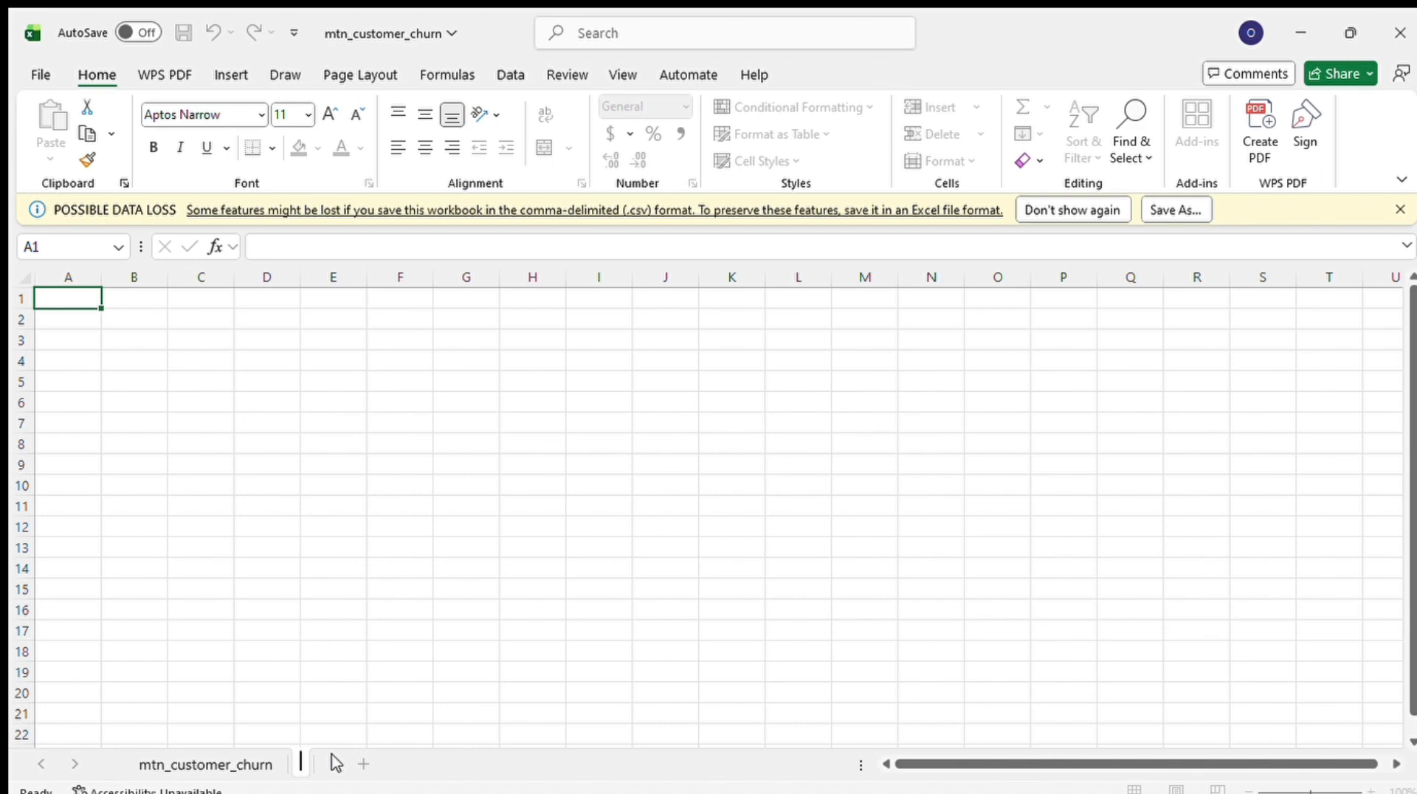
pyautogui.write('sum')
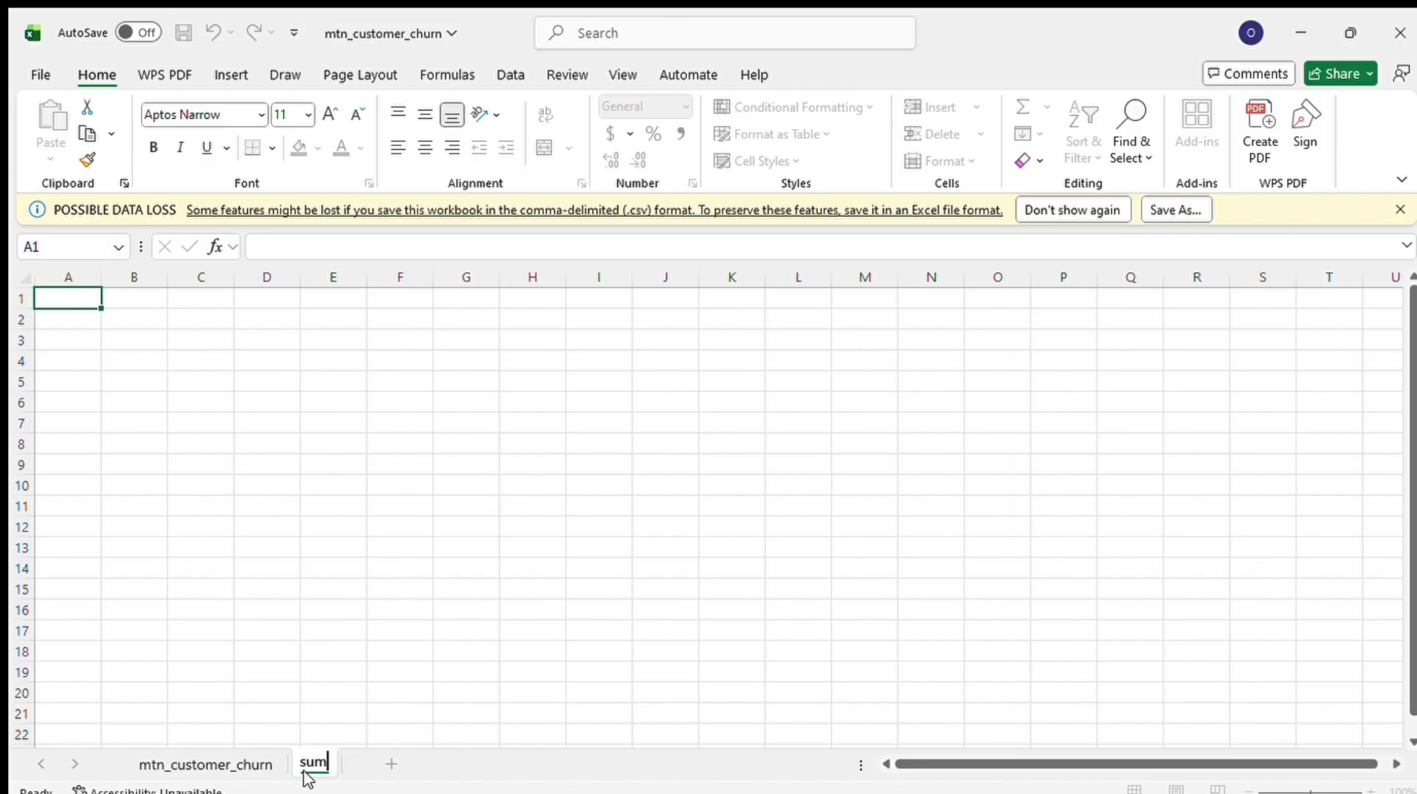
pyautogui.press('Return')
pyautogui.press('Return')
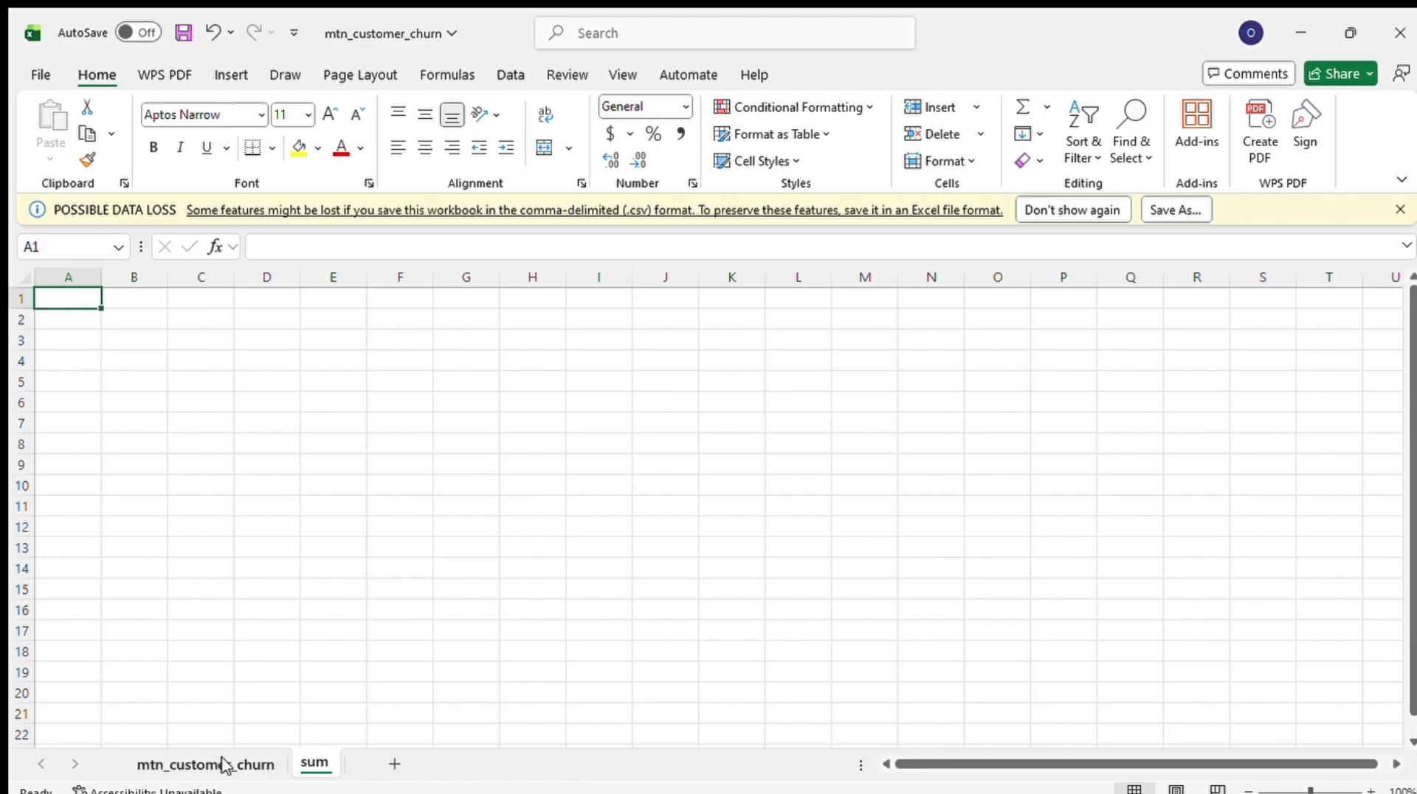
# Copy the entire contents of the mtn_customer_churn sheet into the sum sheet
pyautogui.click(193, 762)
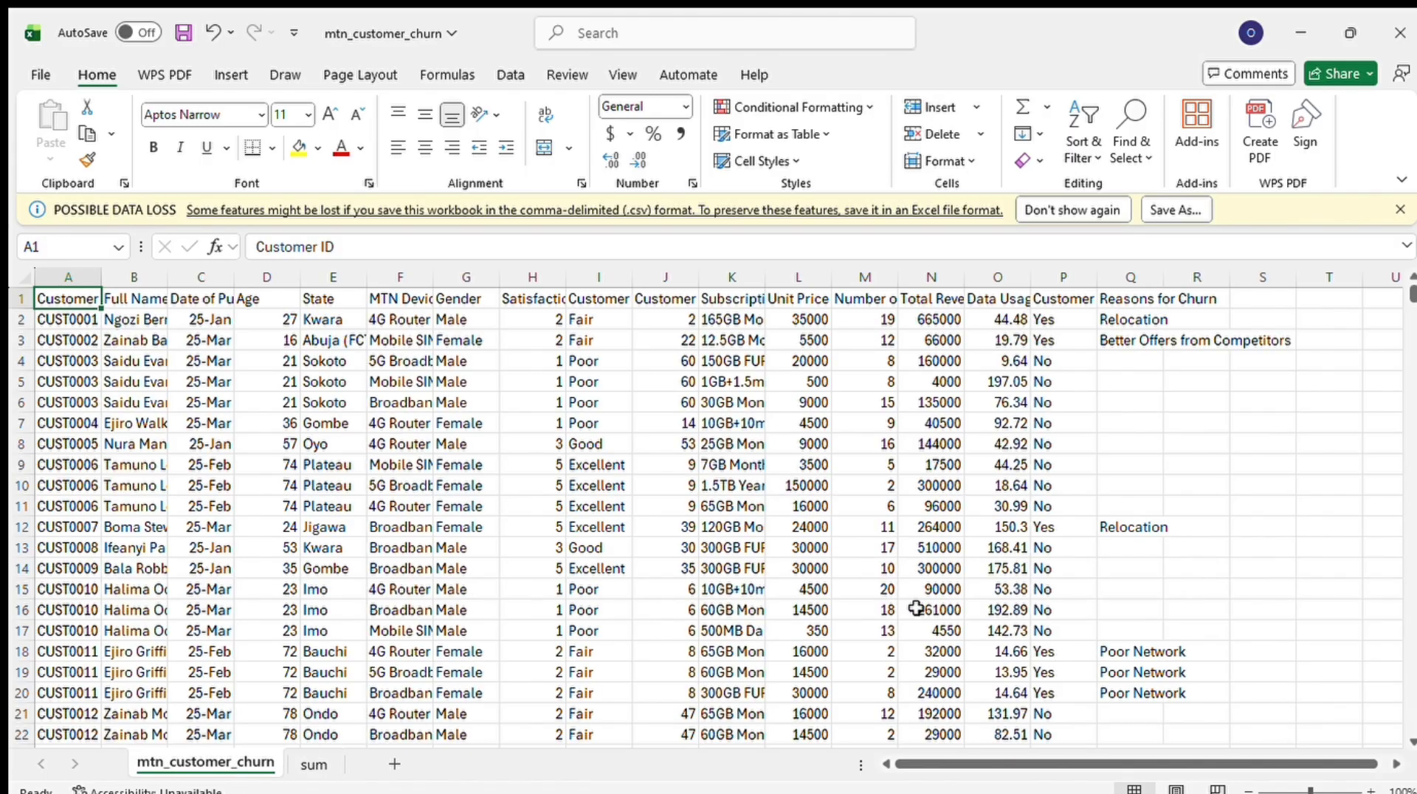
pyautogui.click(28, 281)
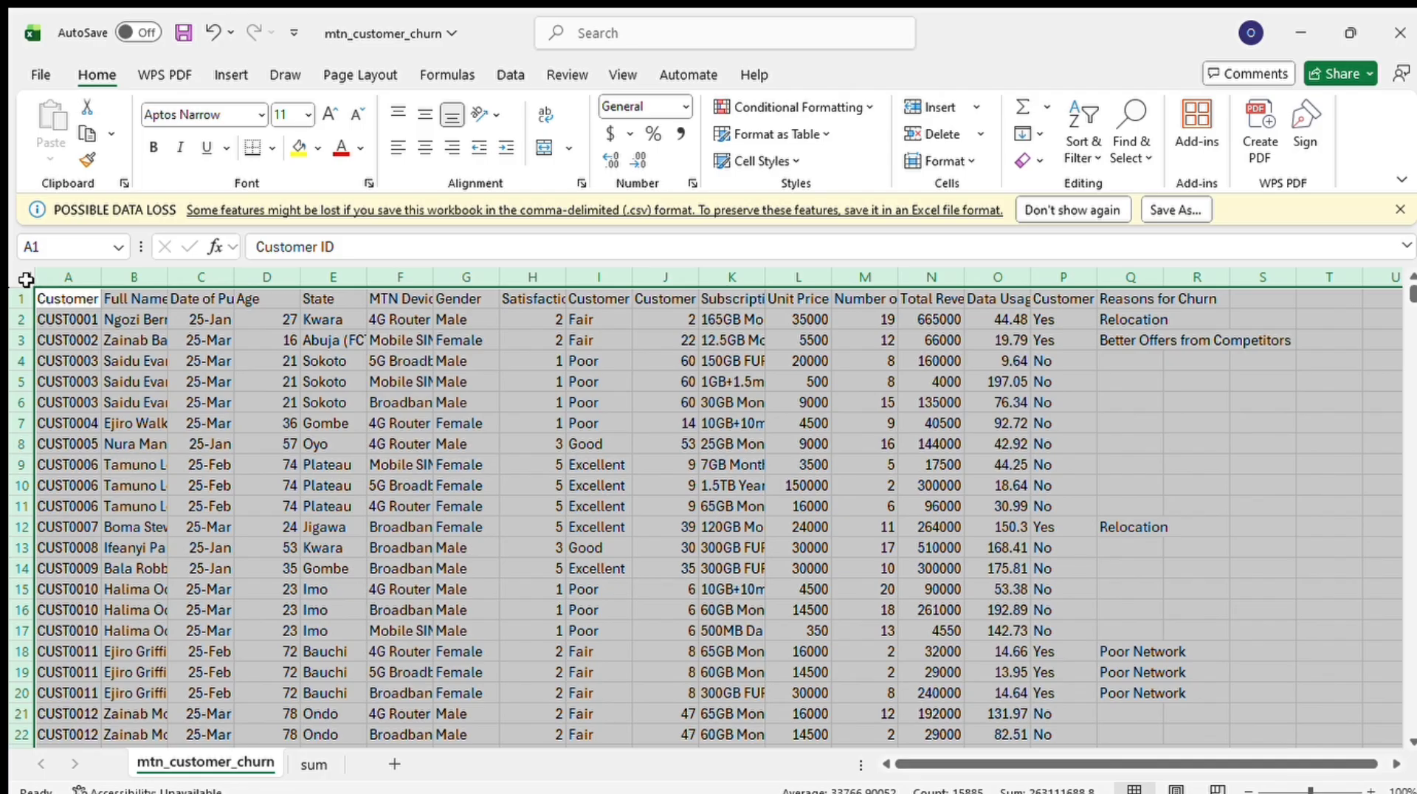
pyautogui.hotkey('ctrl', 'c')
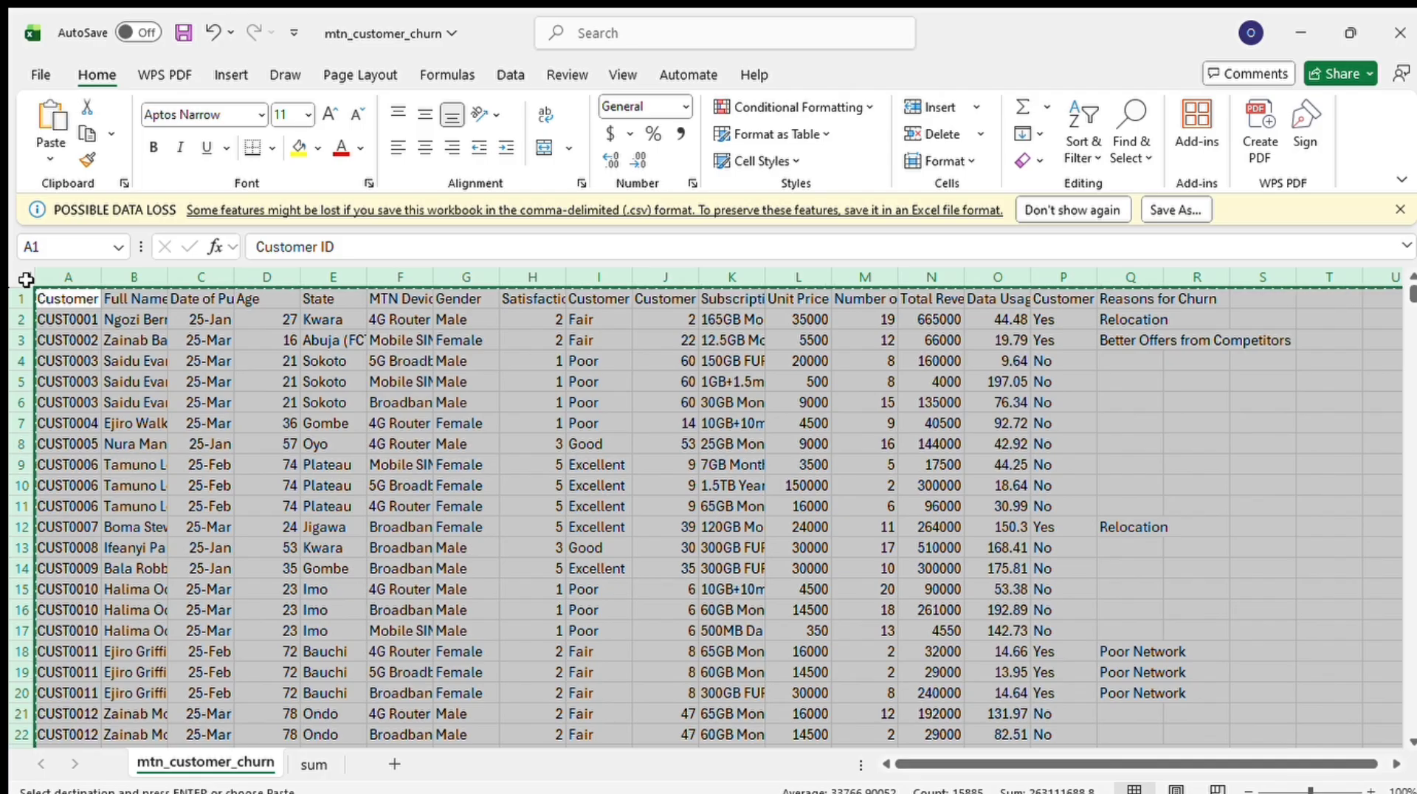
pyautogui.click(315, 766)
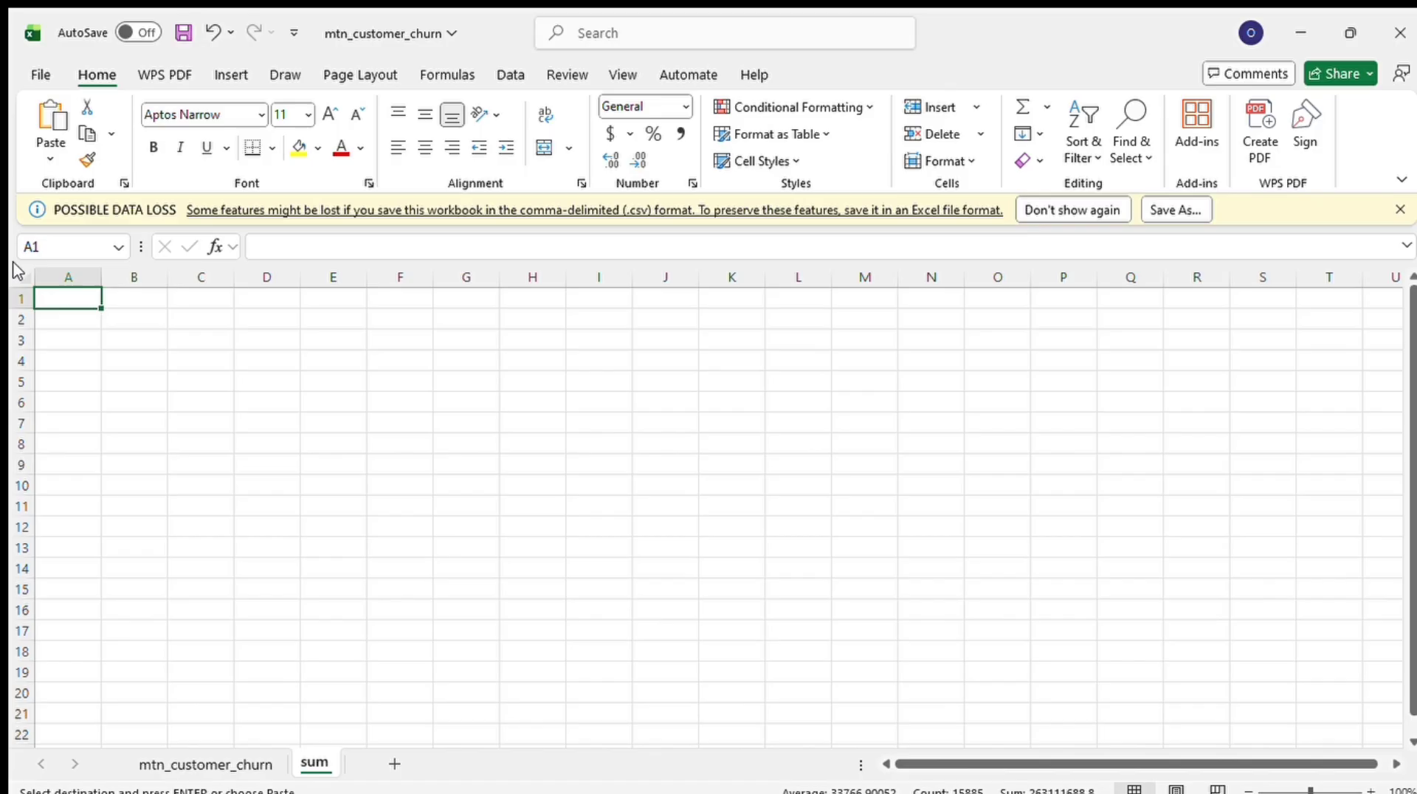
pyautogui.click(26, 280)
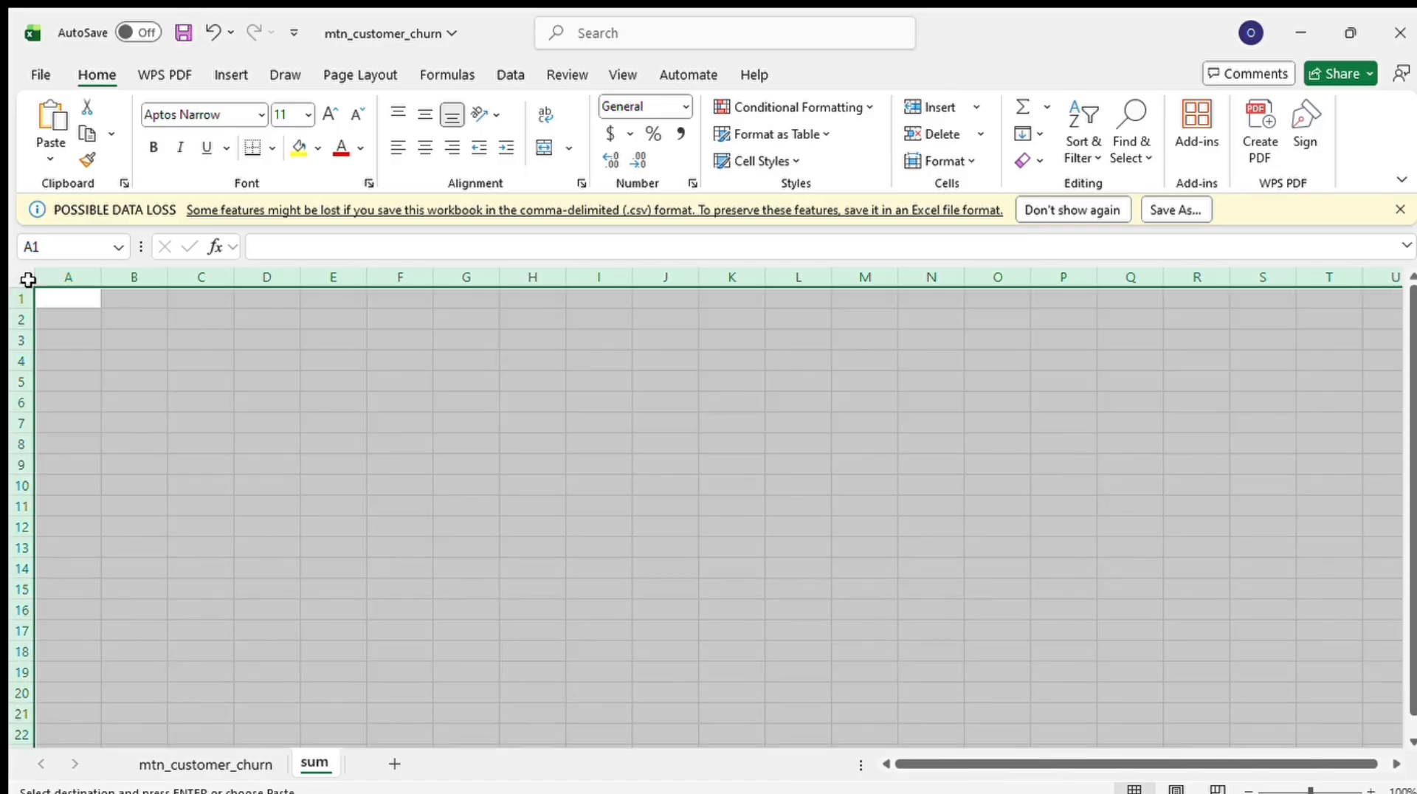
pyautogui.hotkey('ctrl', 'v')
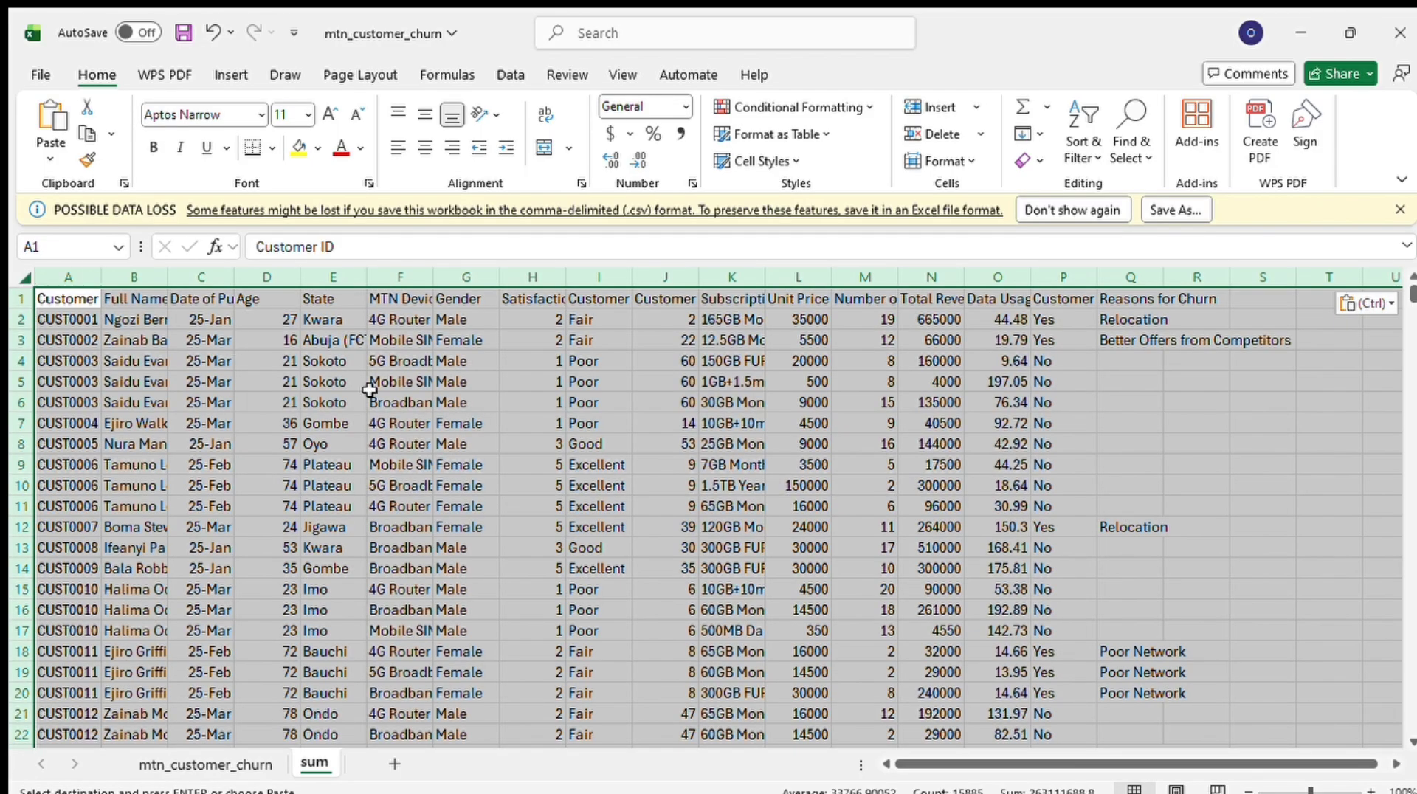
pyautogui.click(1303, 408)
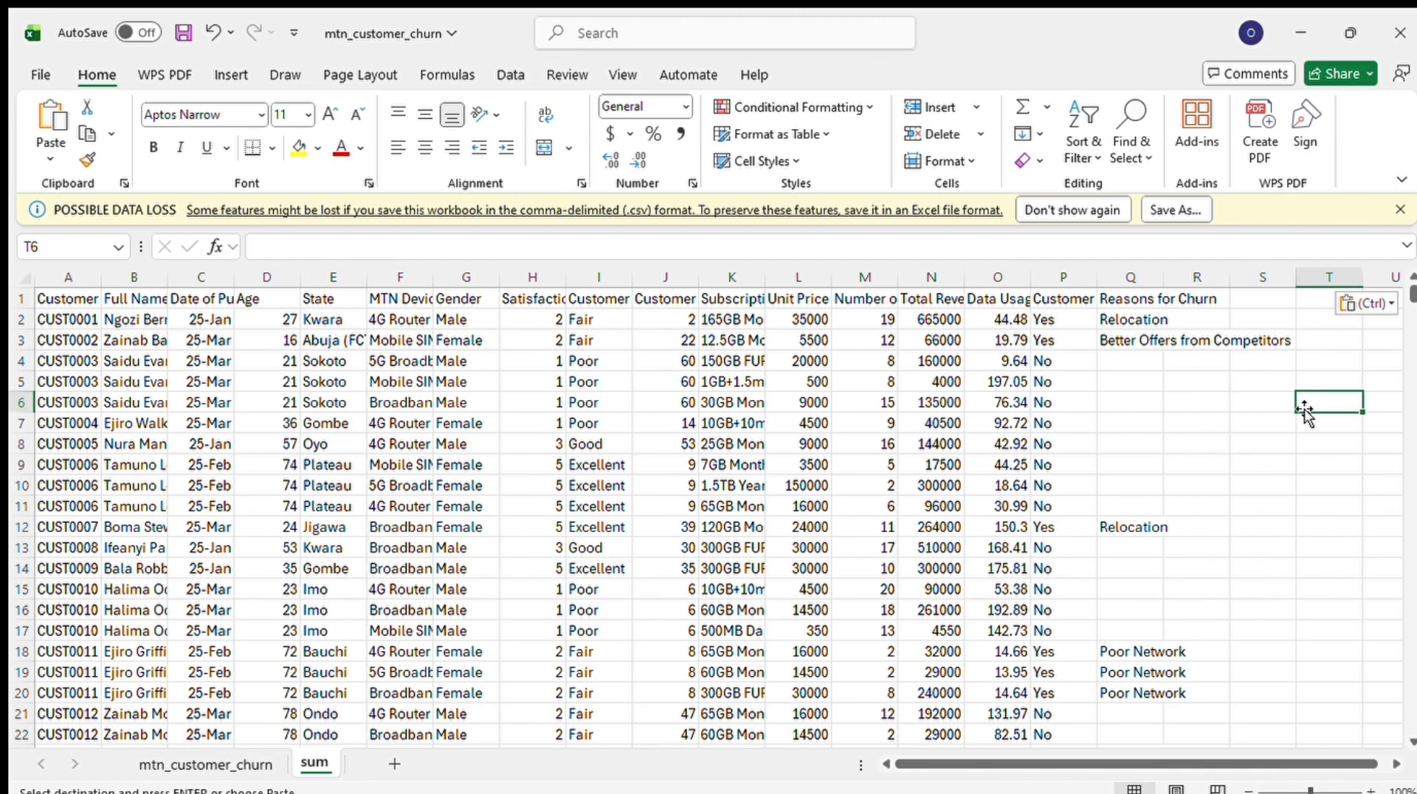
# Enter the header "Sum" in cell T1 of the sum sheet
pyautogui.hscroll(5, 1303, 408)
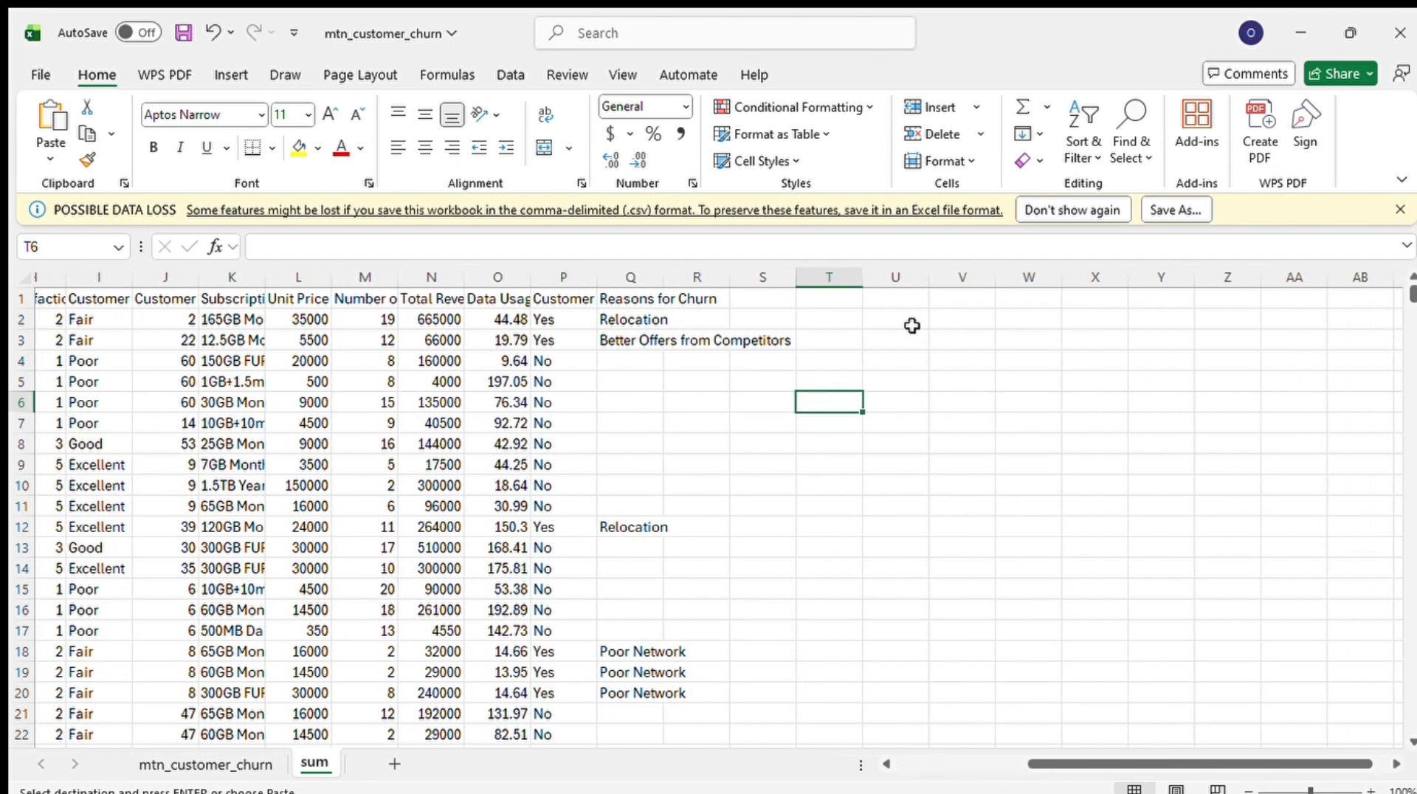
pyautogui.doubleClick(812, 300)
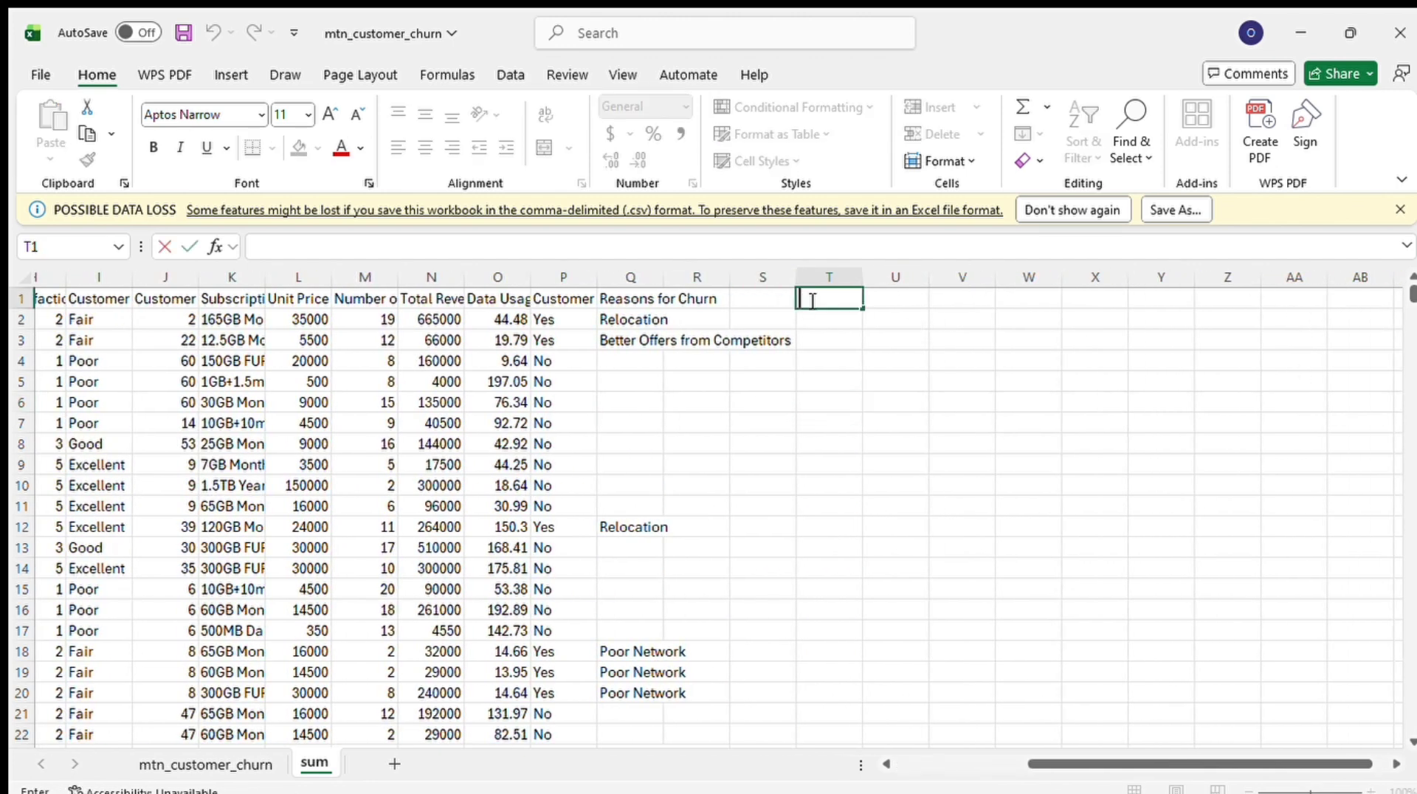
pyautogui.write('sum')
pyautogui.press('BackSpace')
pyautogui.press('BackSpace')
pyautogui.press('BackSpace')
pyautogui.write('Sum')
pyautogui.click(826, 319)
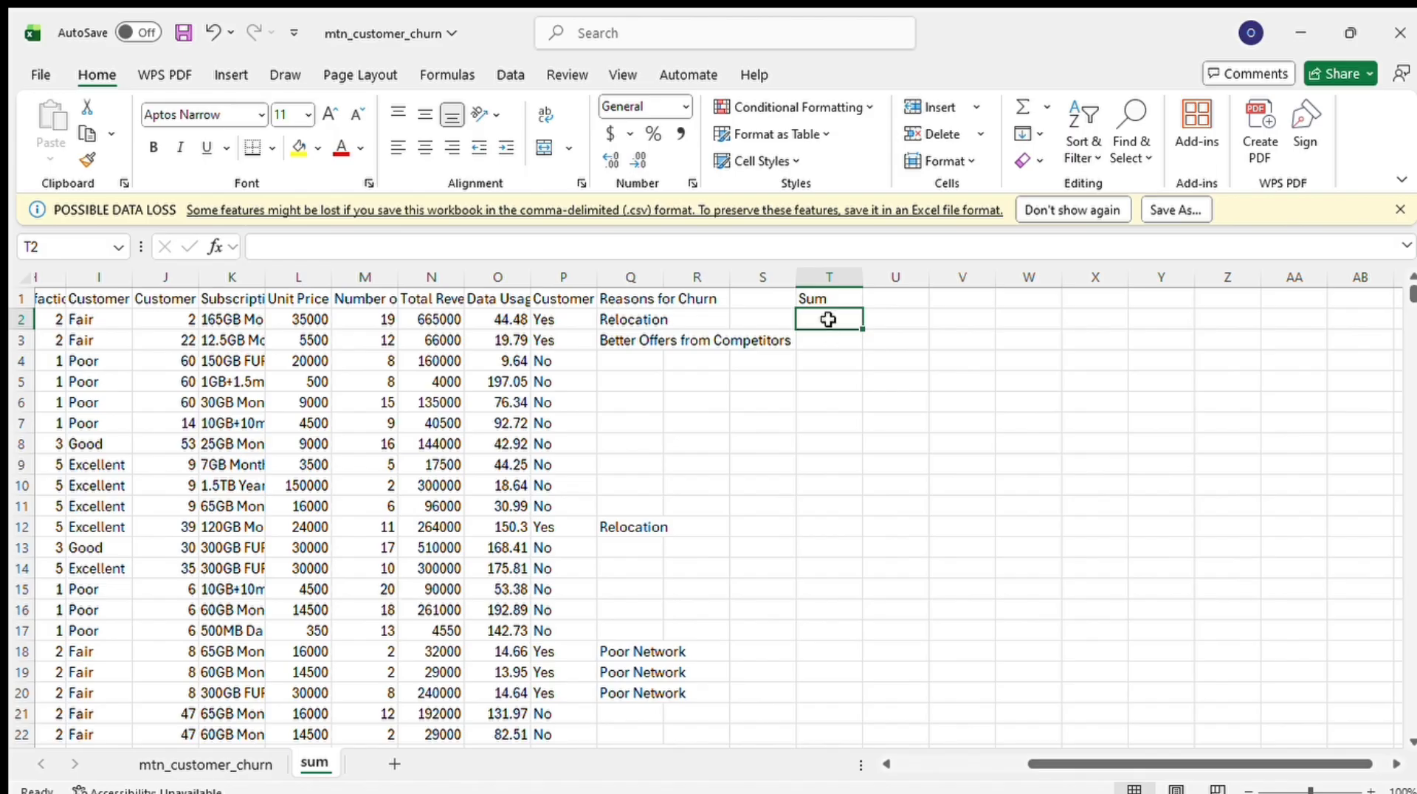
# Widen the Customer ID, Full Name, Date of Purchase, MTN Device and Satisfaction Rate columns to show their full headers
pyautogui.hscroll(-2, 831, 319)
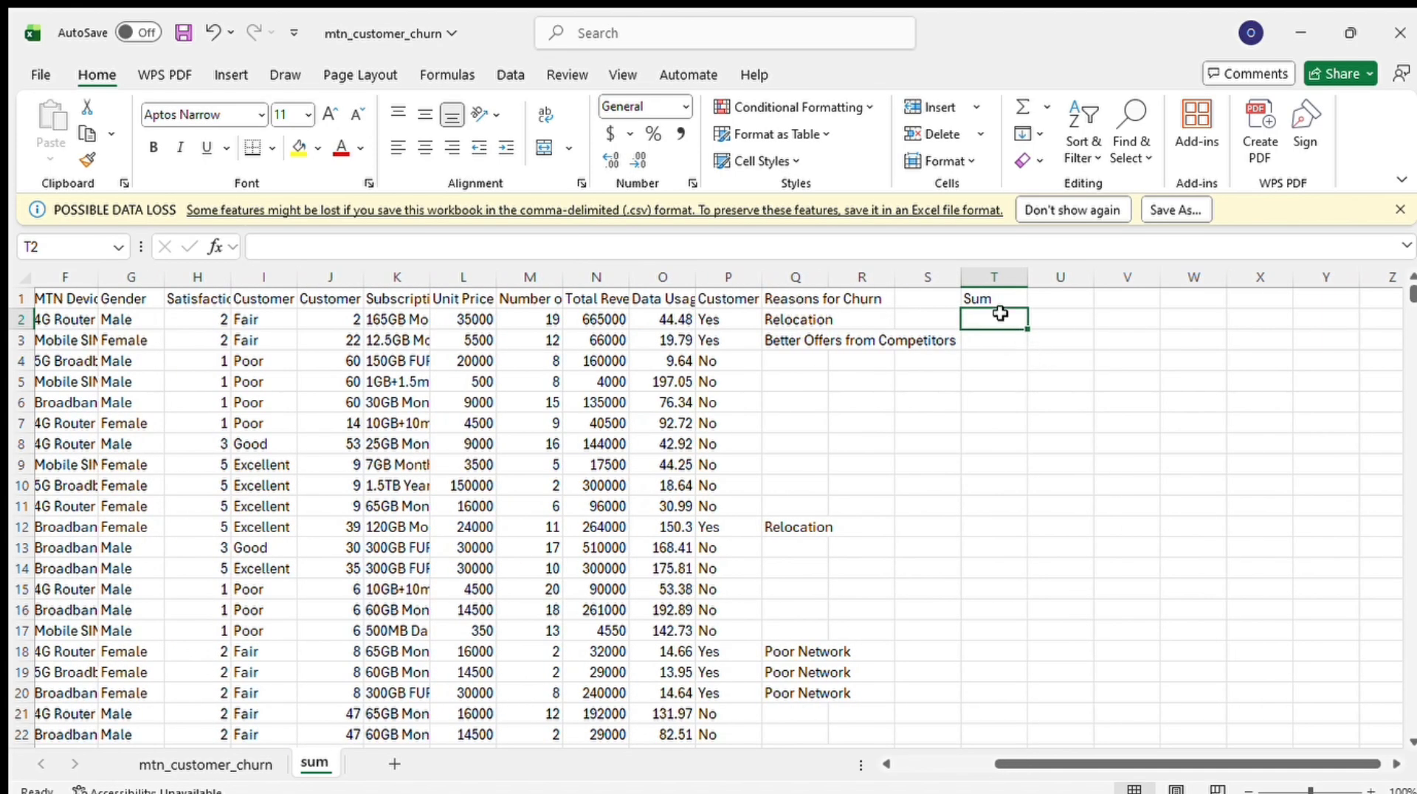
pyautogui.doubleClick(1003, 316)
pyautogui.hscroll(-5, 1004, 315)
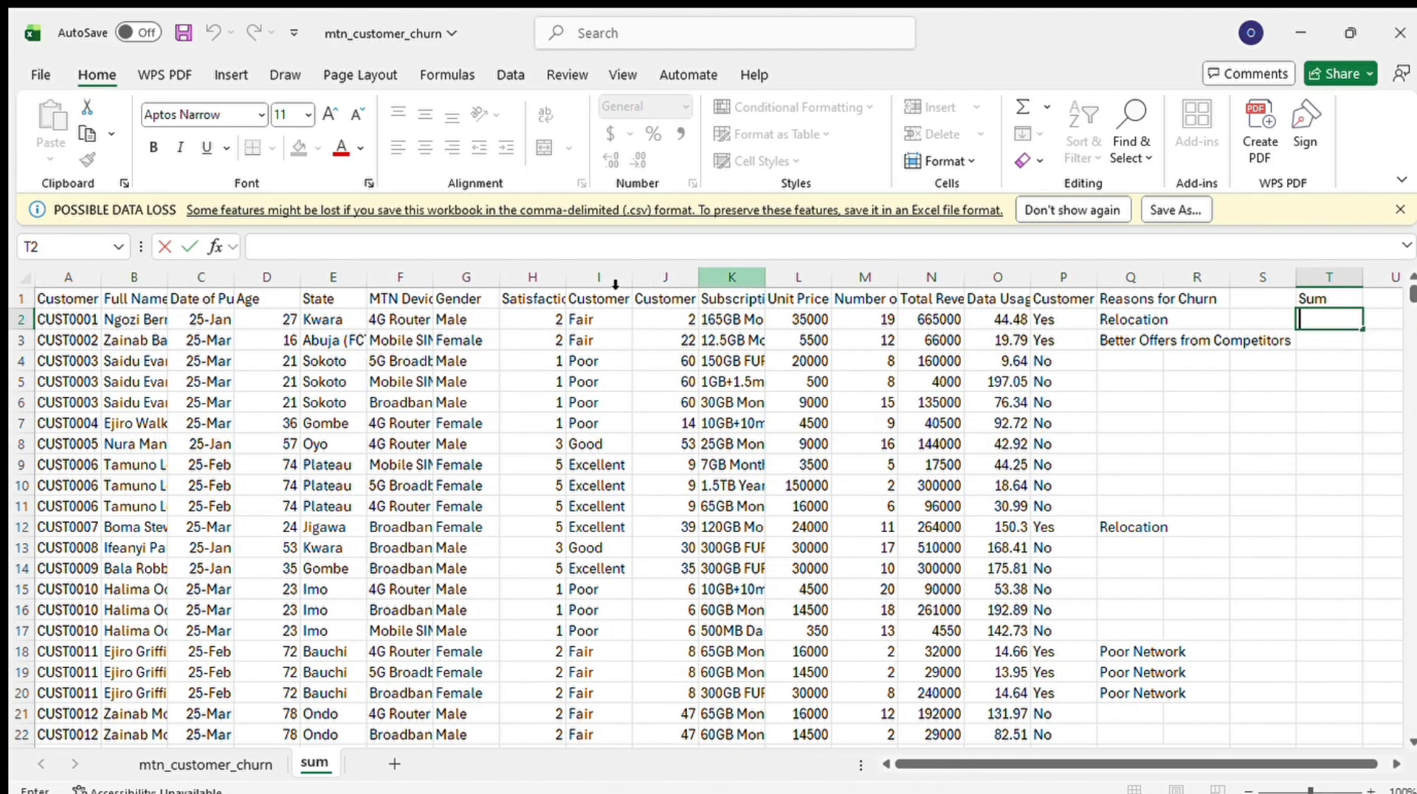
pyautogui.click(118, 320)
pyautogui.moveTo(101, 273); pyautogui.dragTo(403, 278)
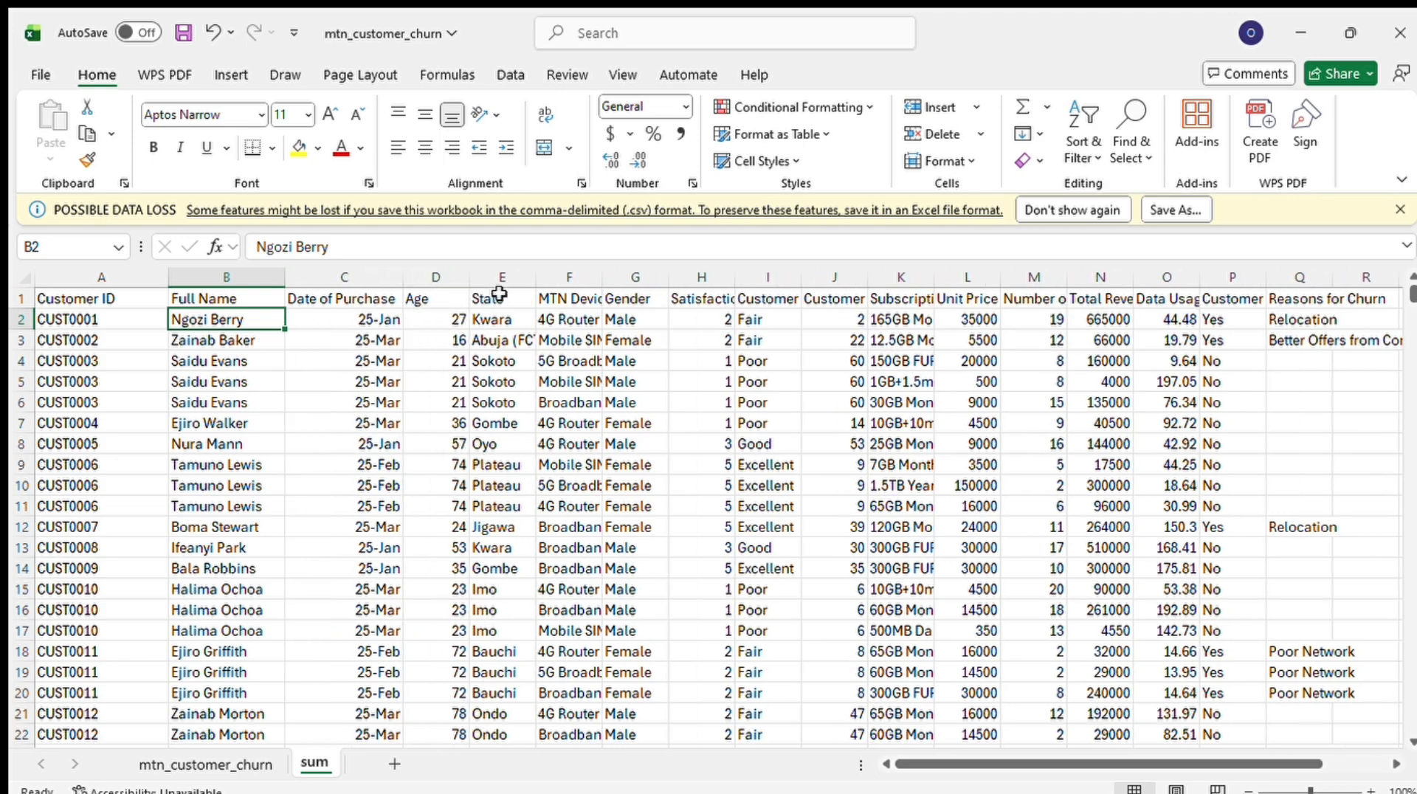
pyautogui.moveTo(595, 284); pyautogui.dragTo(671, 278)
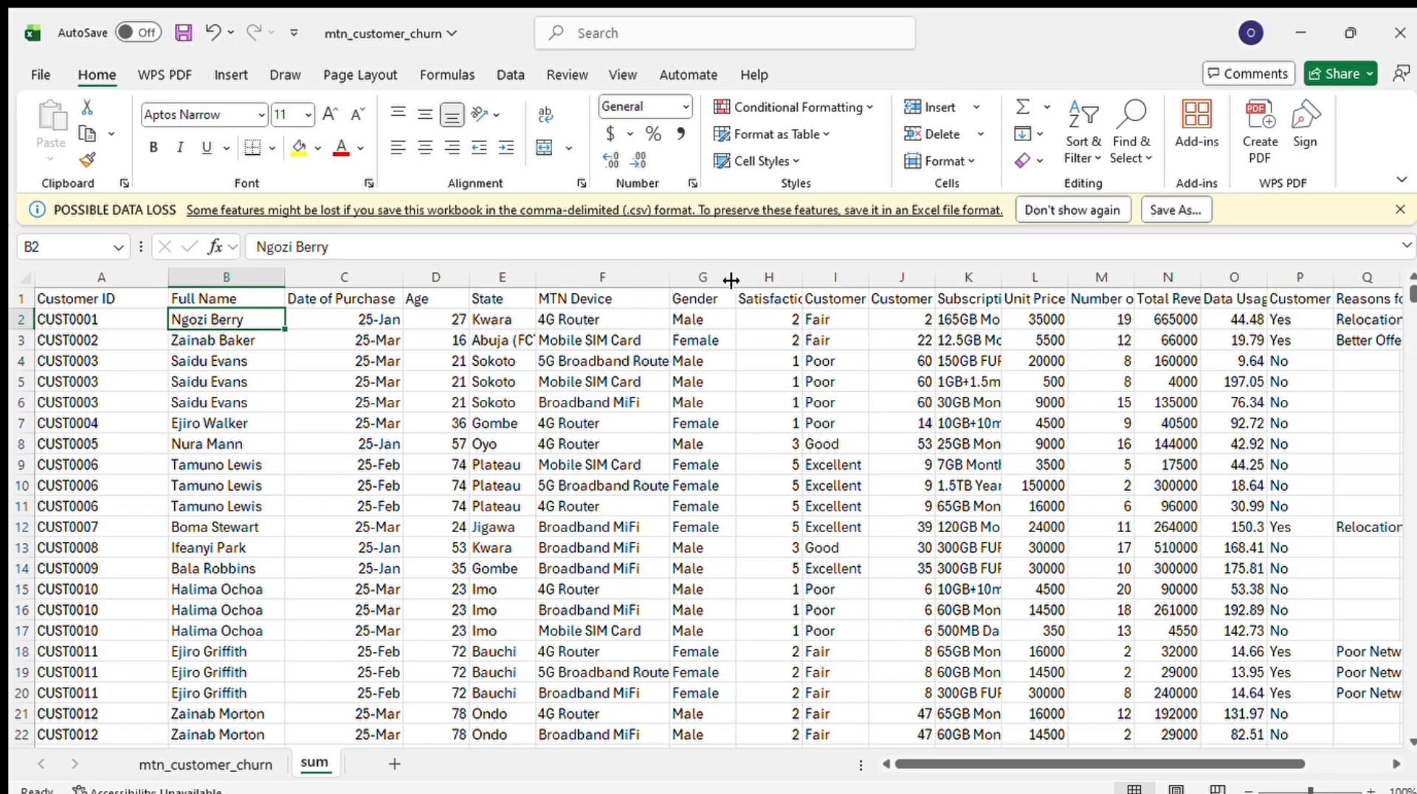
pyautogui.moveTo(799, 282); pyautogui.dragTo(945, 273)
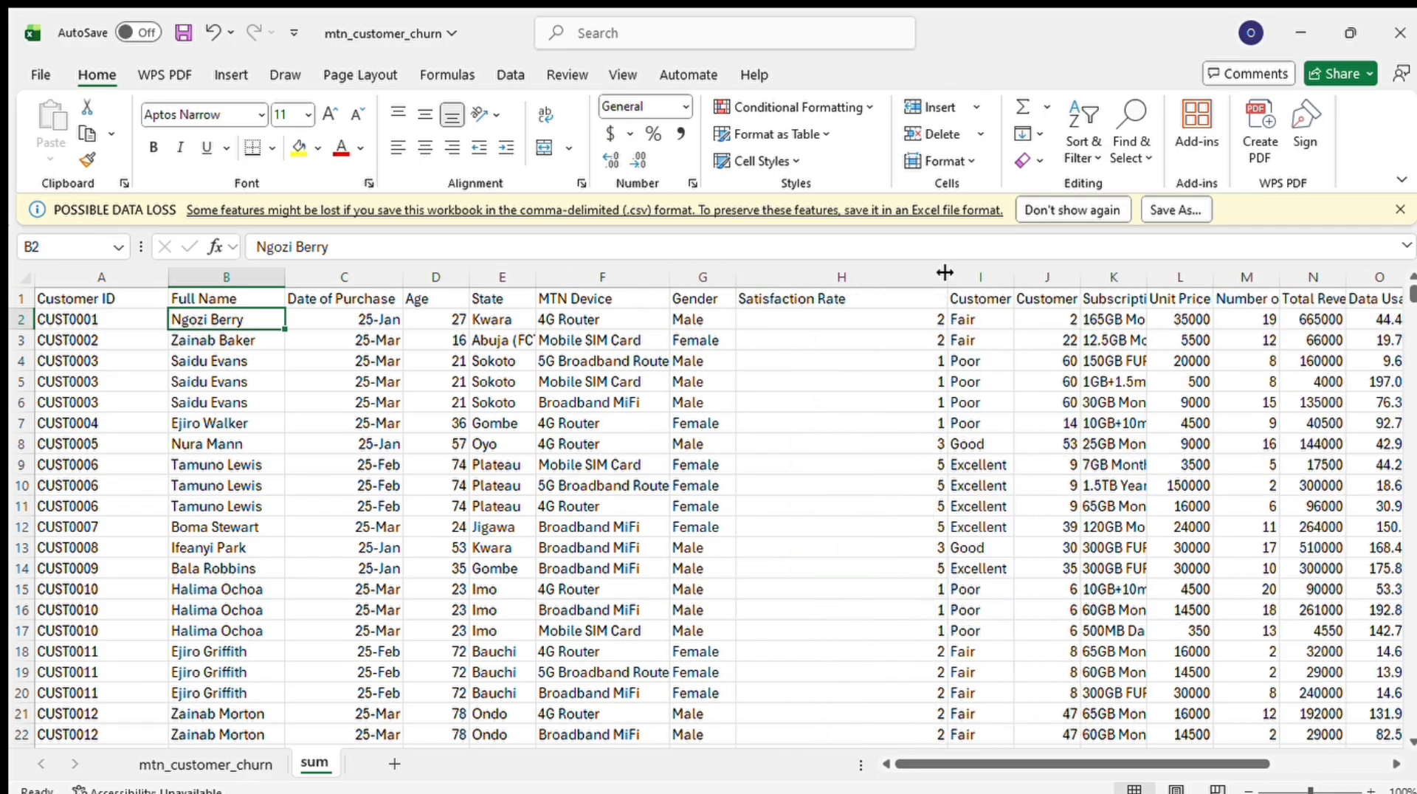
# Widen the Customer Review, Customer Tenure in months, Subscription Plan, Number of Times Purchased and Total Revenue columns to show their headers
pyautogui.hscroll(5, 945, 274)
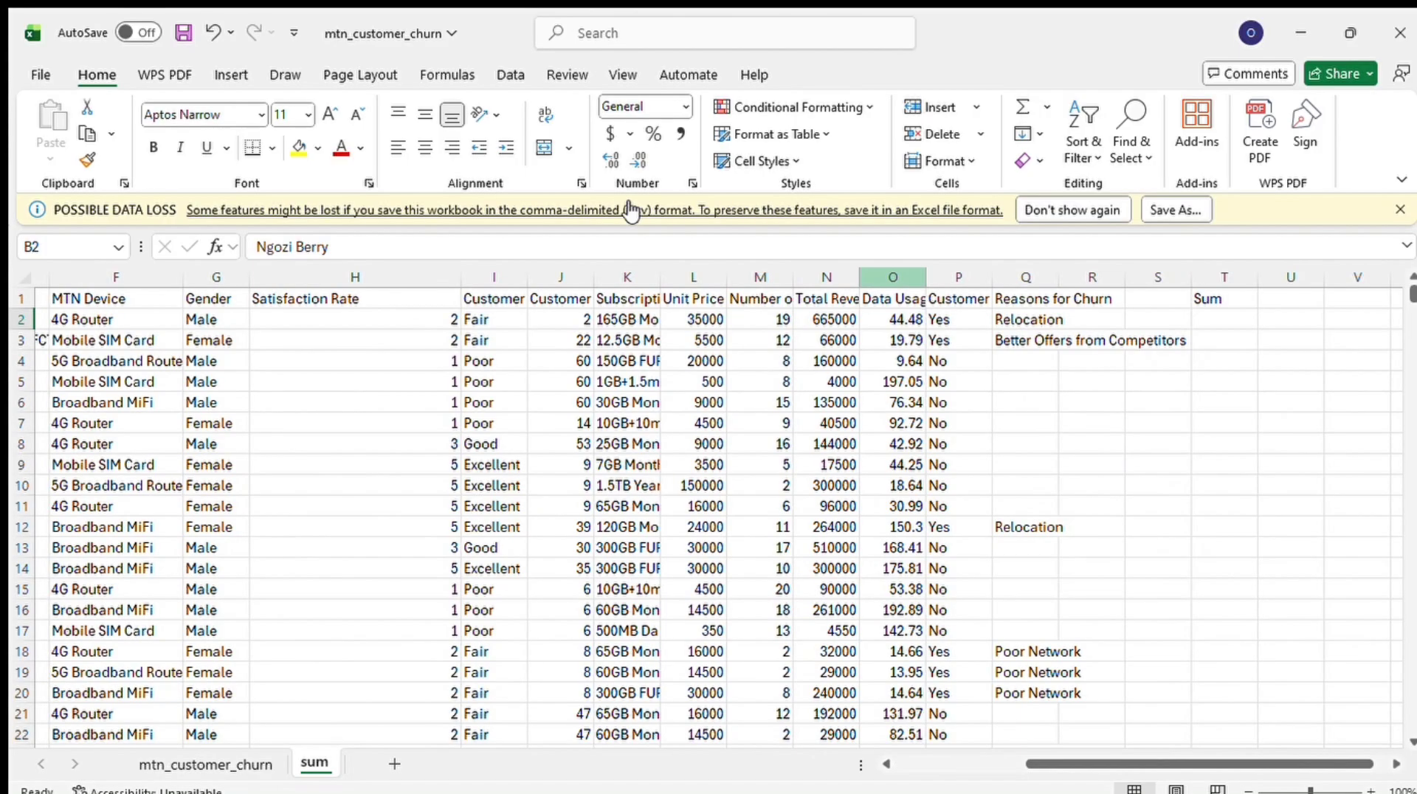
pyautogui.moveTo(528, 277); pyautogui.dragTo(785, 290)
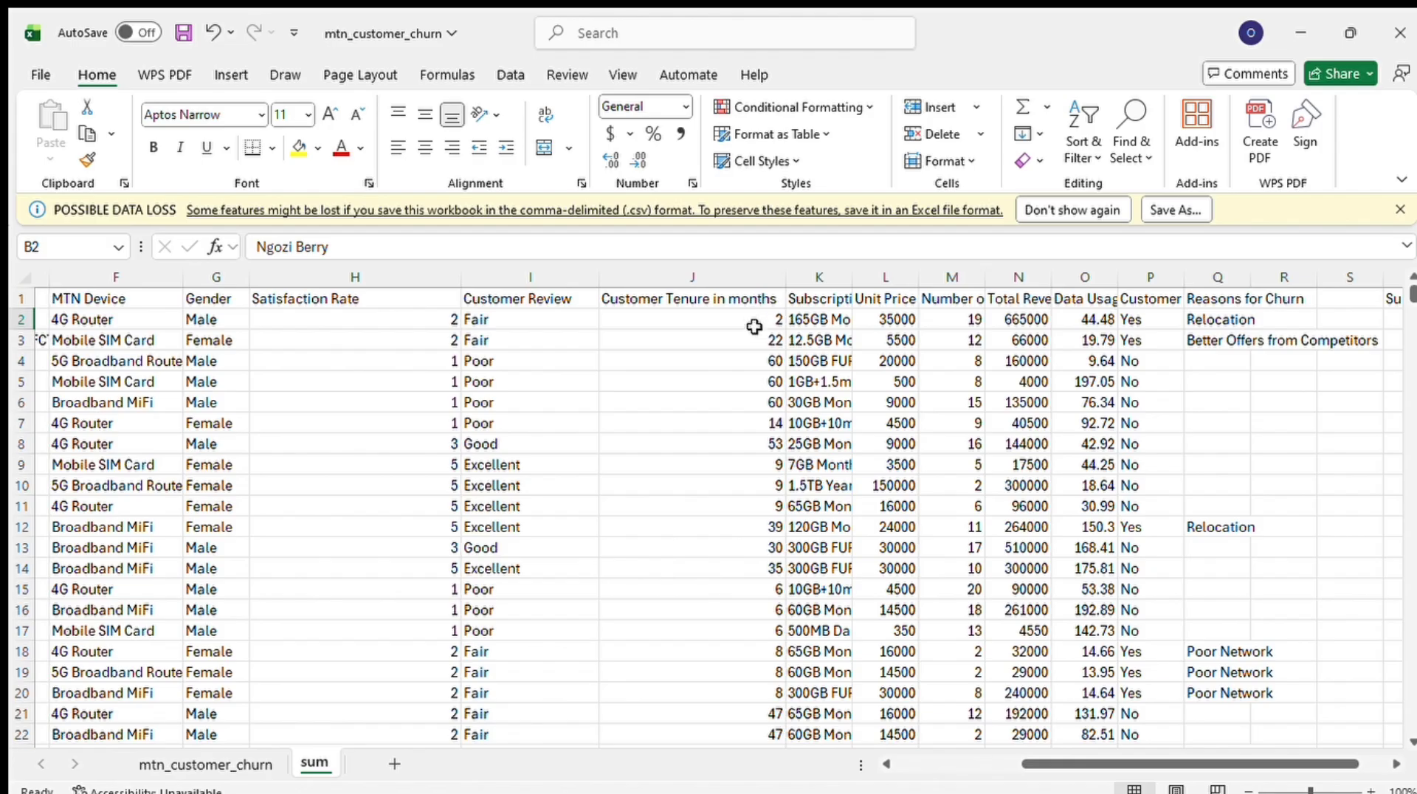
pyautogui.hscroll(2, 753, 326)
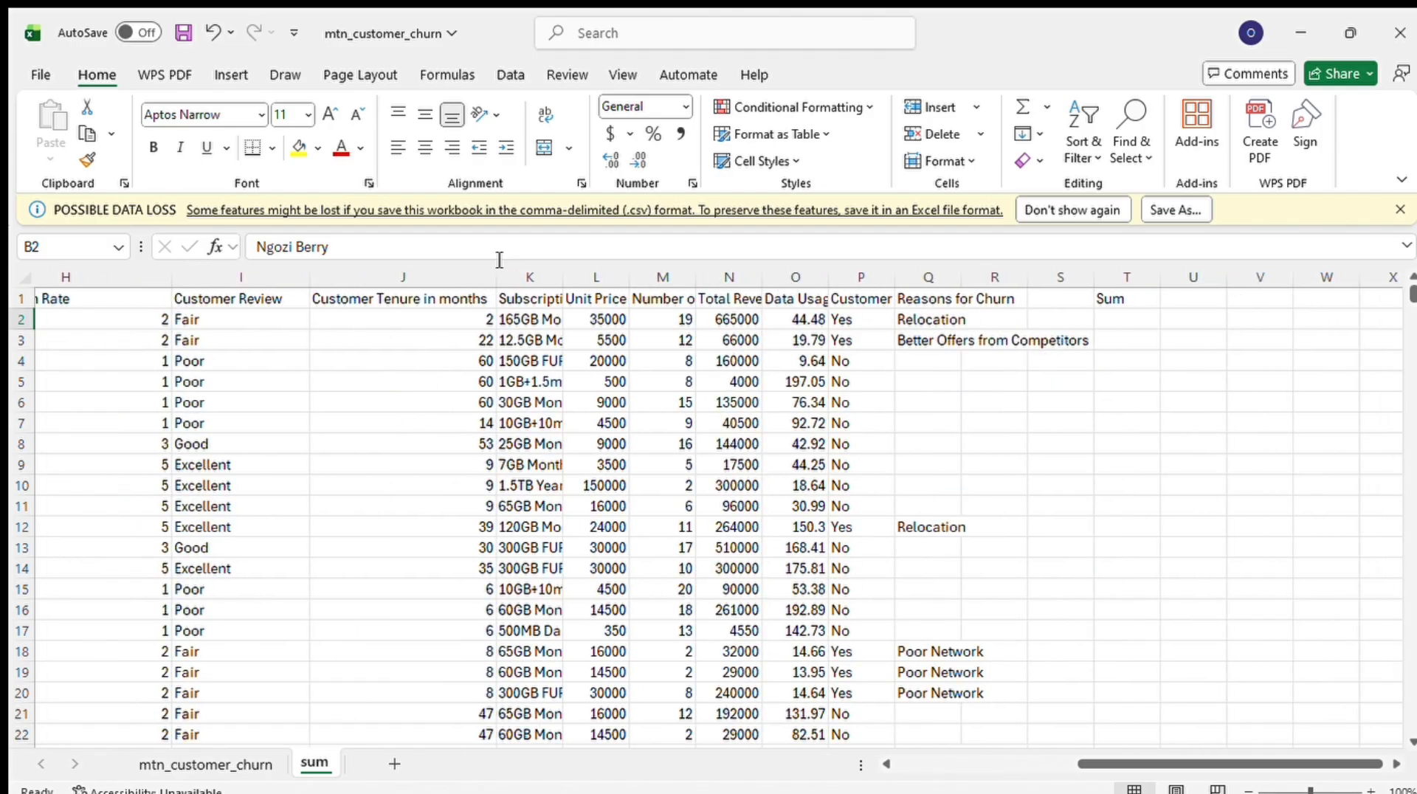
pyautogui.moveTo(561, 278); pyautogui.dragTo(644, 285)
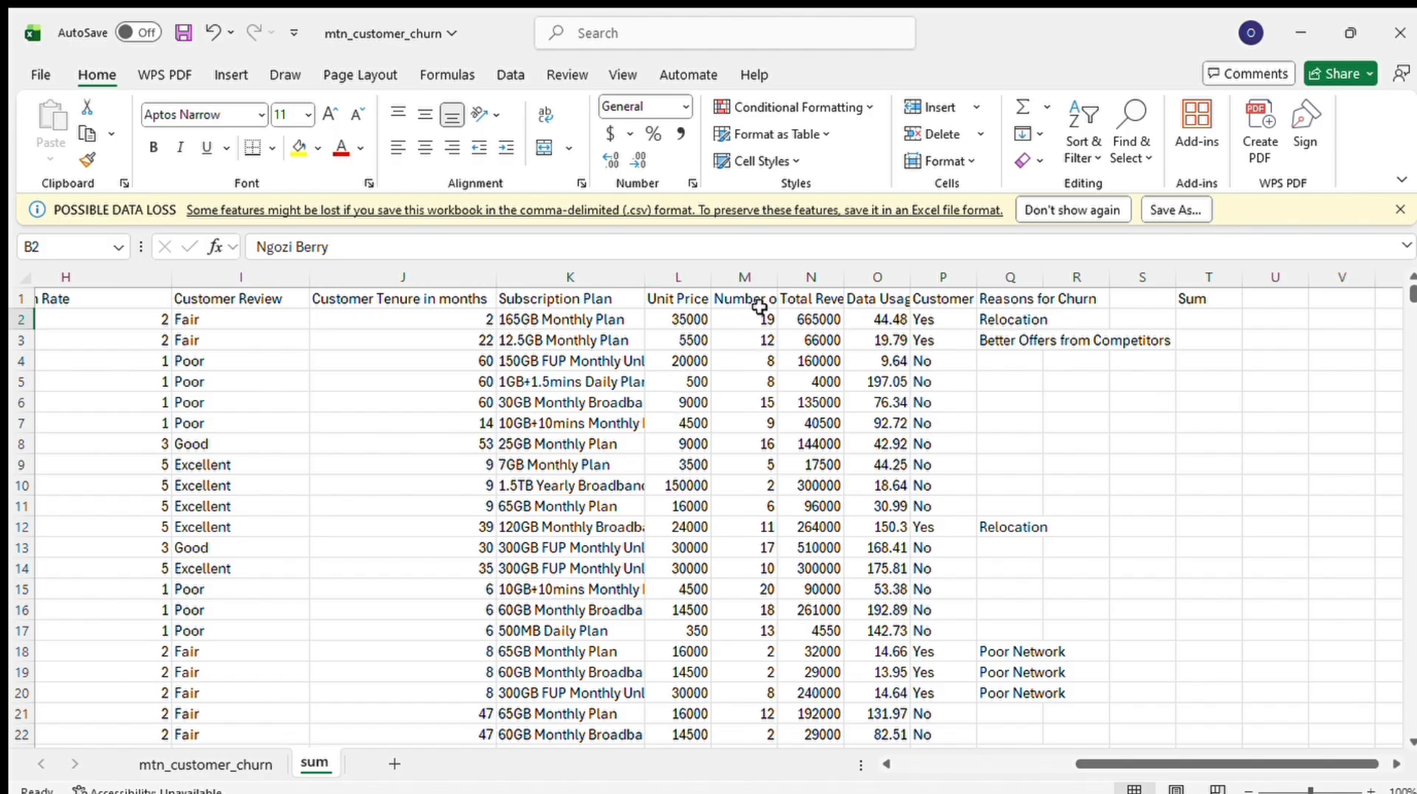
pyautogui.moveTo(778, 273); pyautogui.dragTo(1048, 273)
# Widen the Data Usage, Customer Churn Status and Reasons for Churn columns to show their full headers
pyautogui.hscroll(5, 1048, 273)
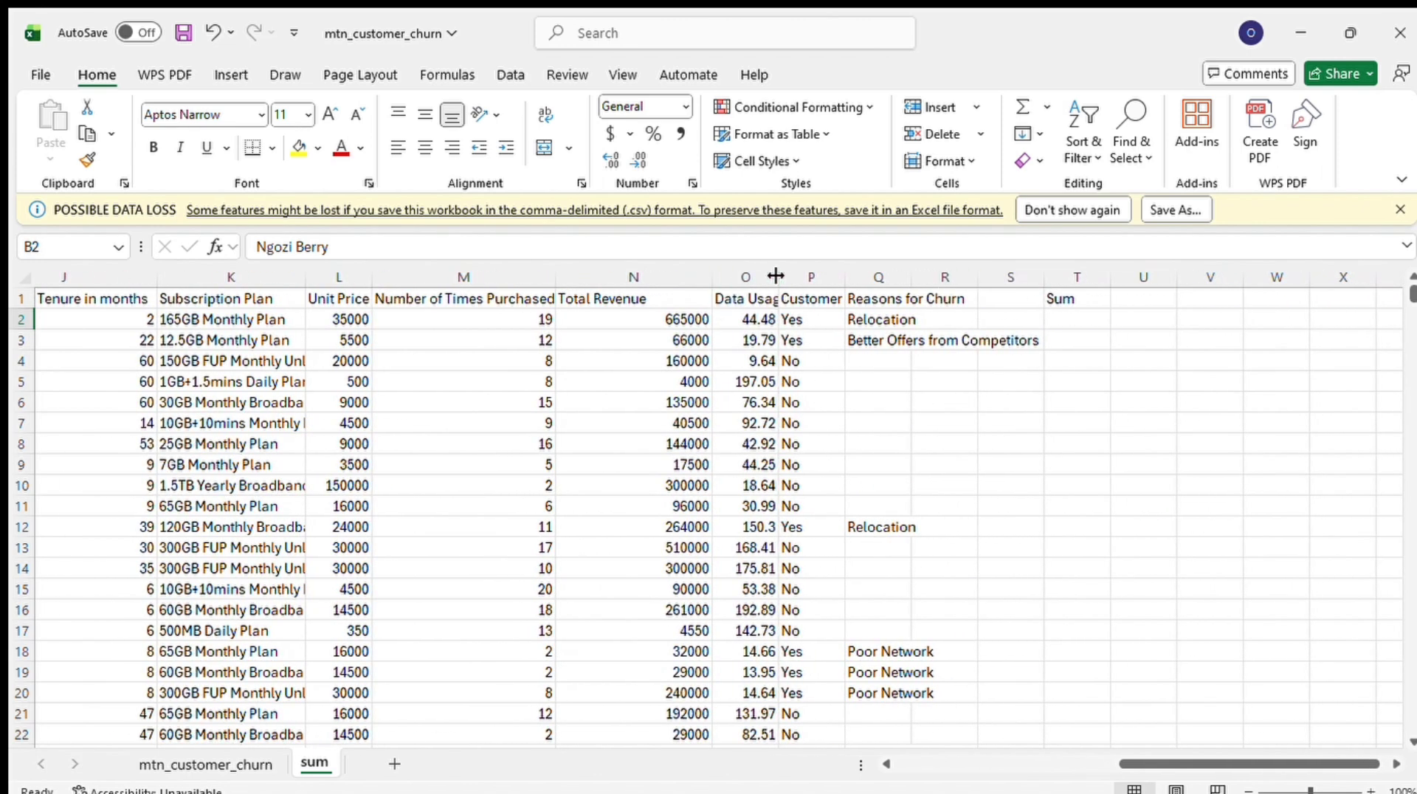
pyautogui.moveTo(779, 275); pyautogui.dragTo(879, 279)
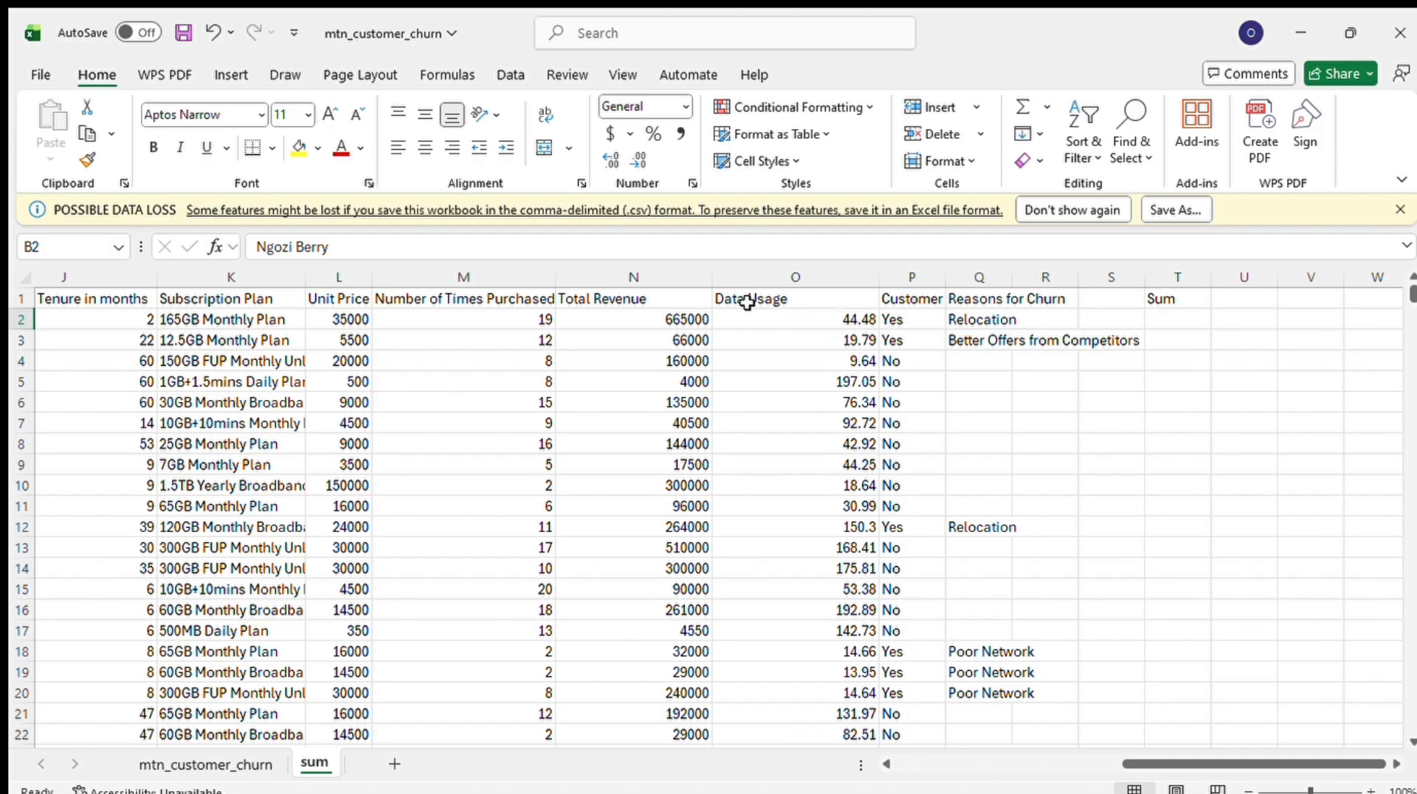
pyautogui.click(782, 301)
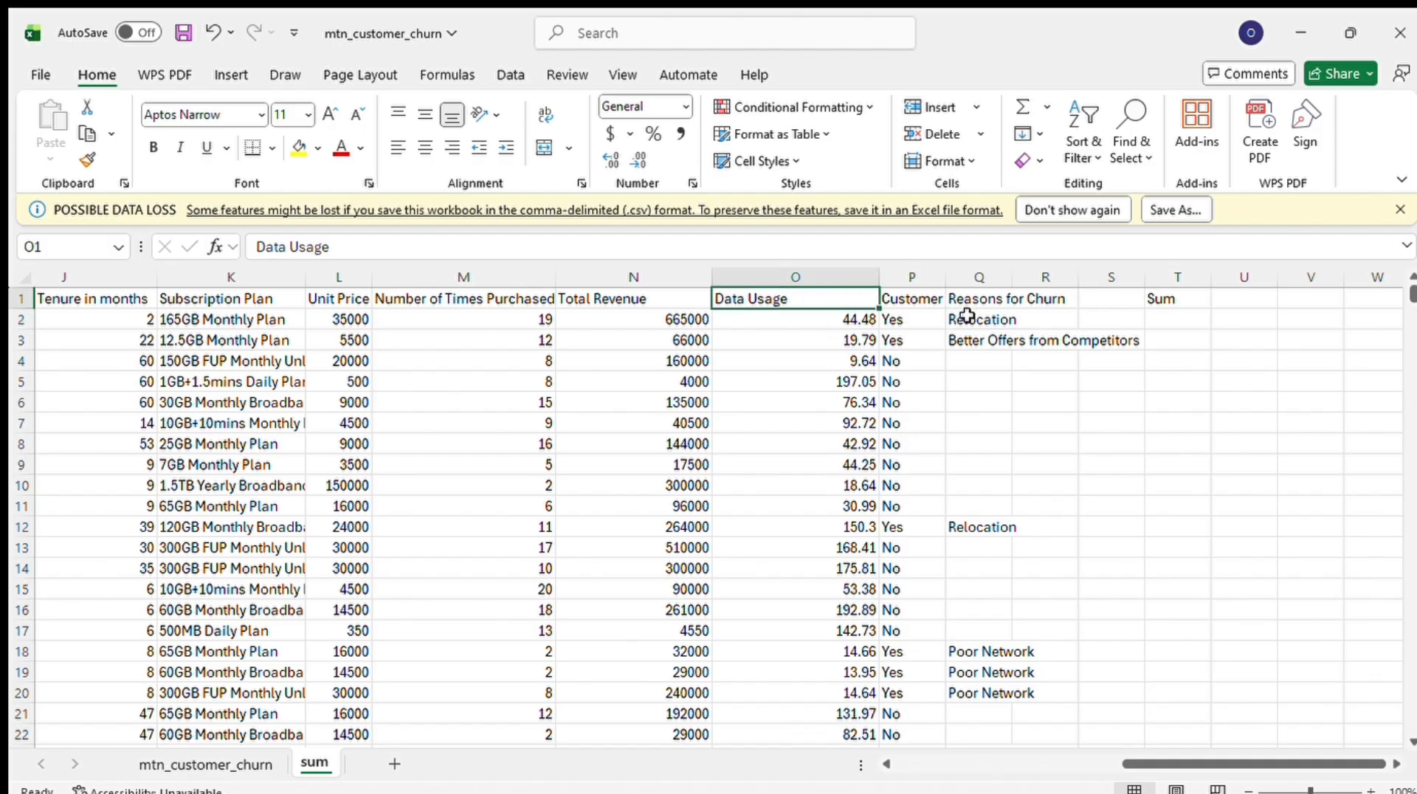
pyautogui.moveTo(945, 278); pyautogui.dragTo(1165, 276)
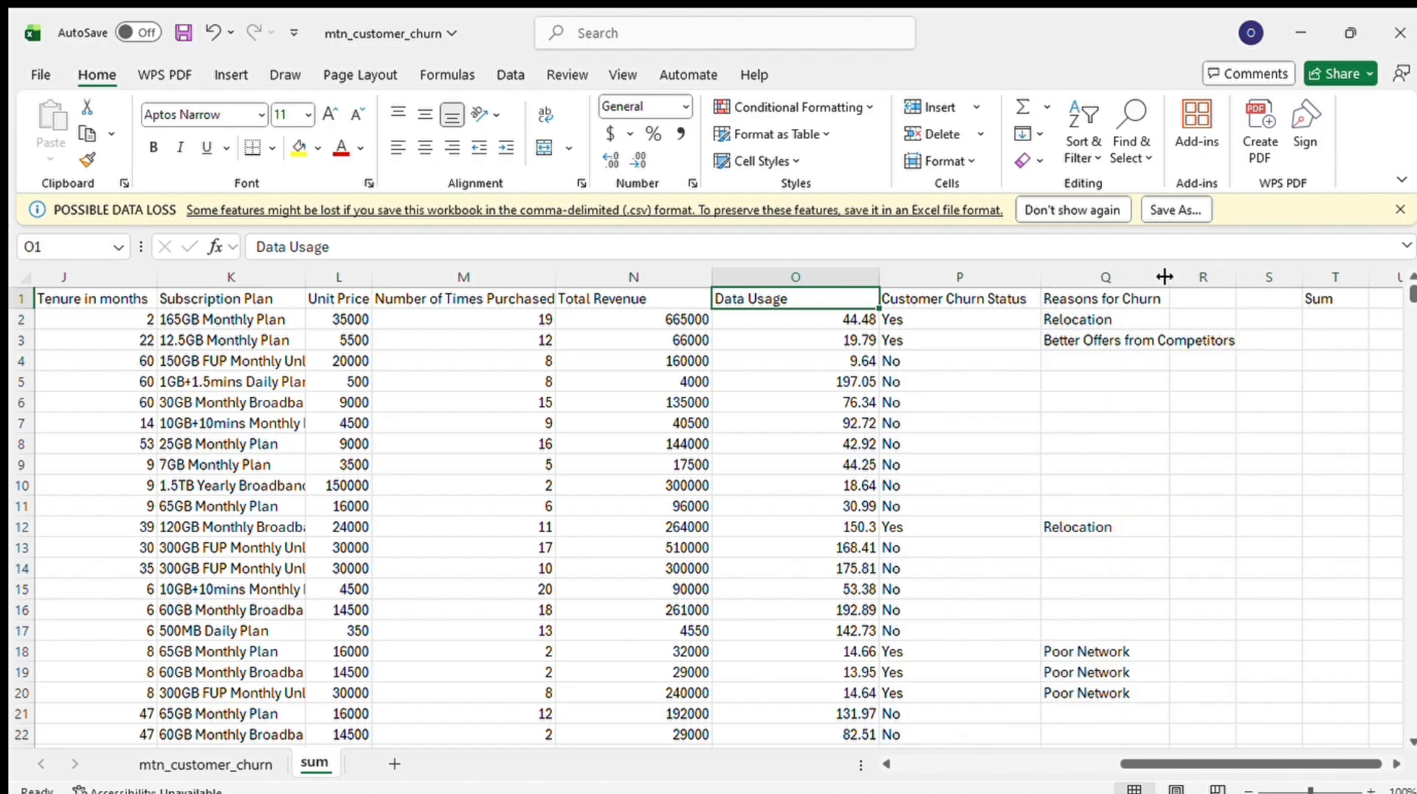
pyautogui.click(1156, 338)
# Examine the dataset's columns from Customer ID to Reasons for Churn and check where its last data row lies
pyautogui.hscroll(-10, 1155, 338)
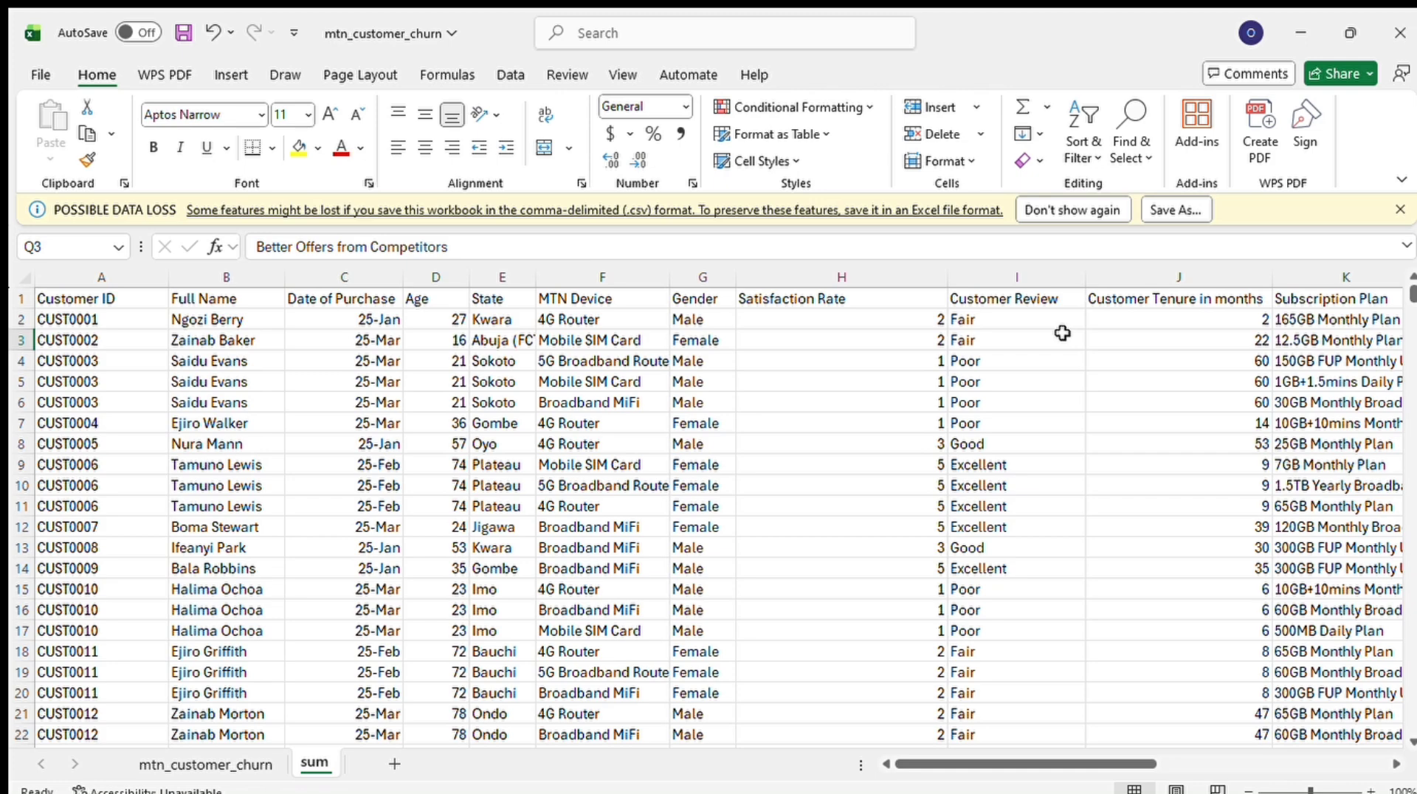
pyautogui.hscroll(8, 1062, 333)
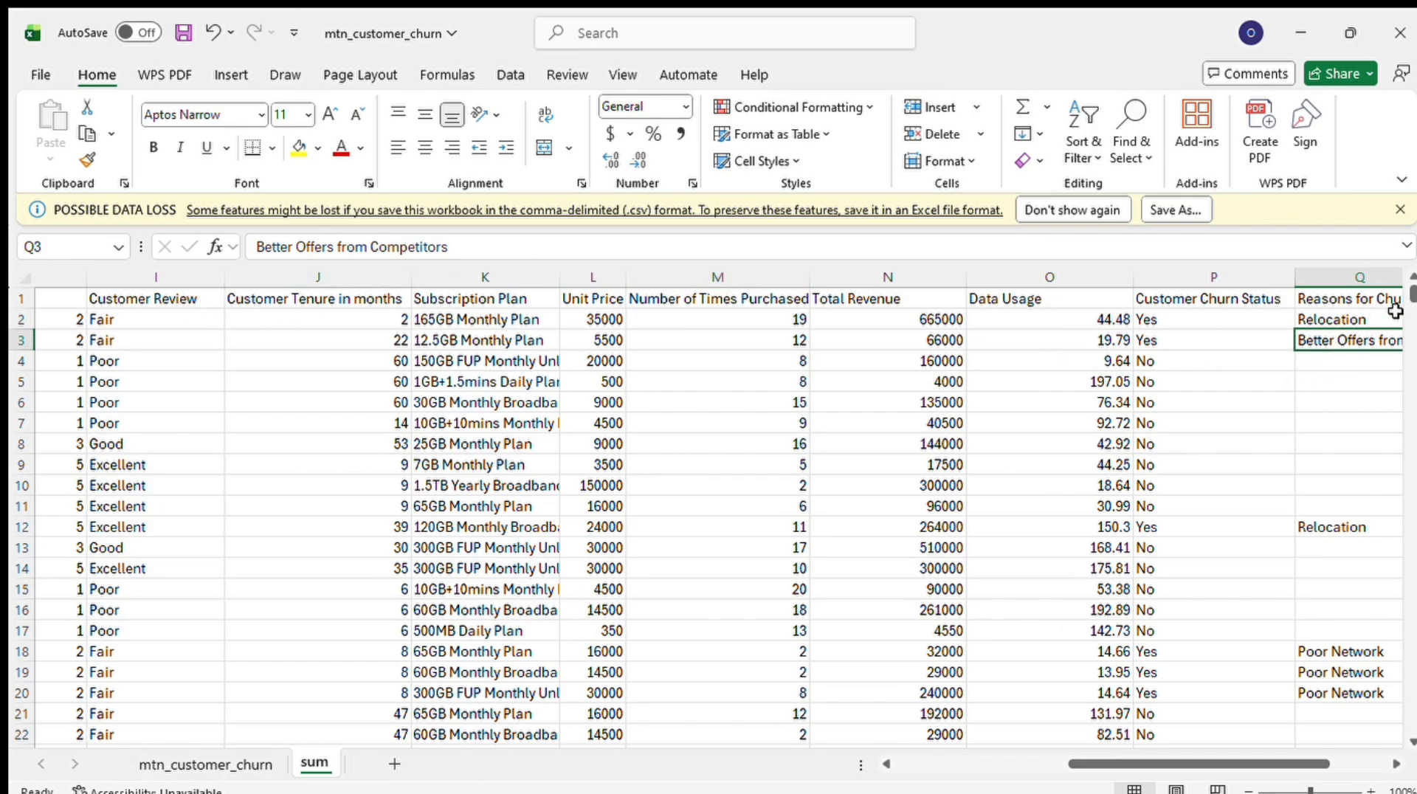
pyautogui.moveTo(1410, 288); pyautogui.dragTo(1402, 772)
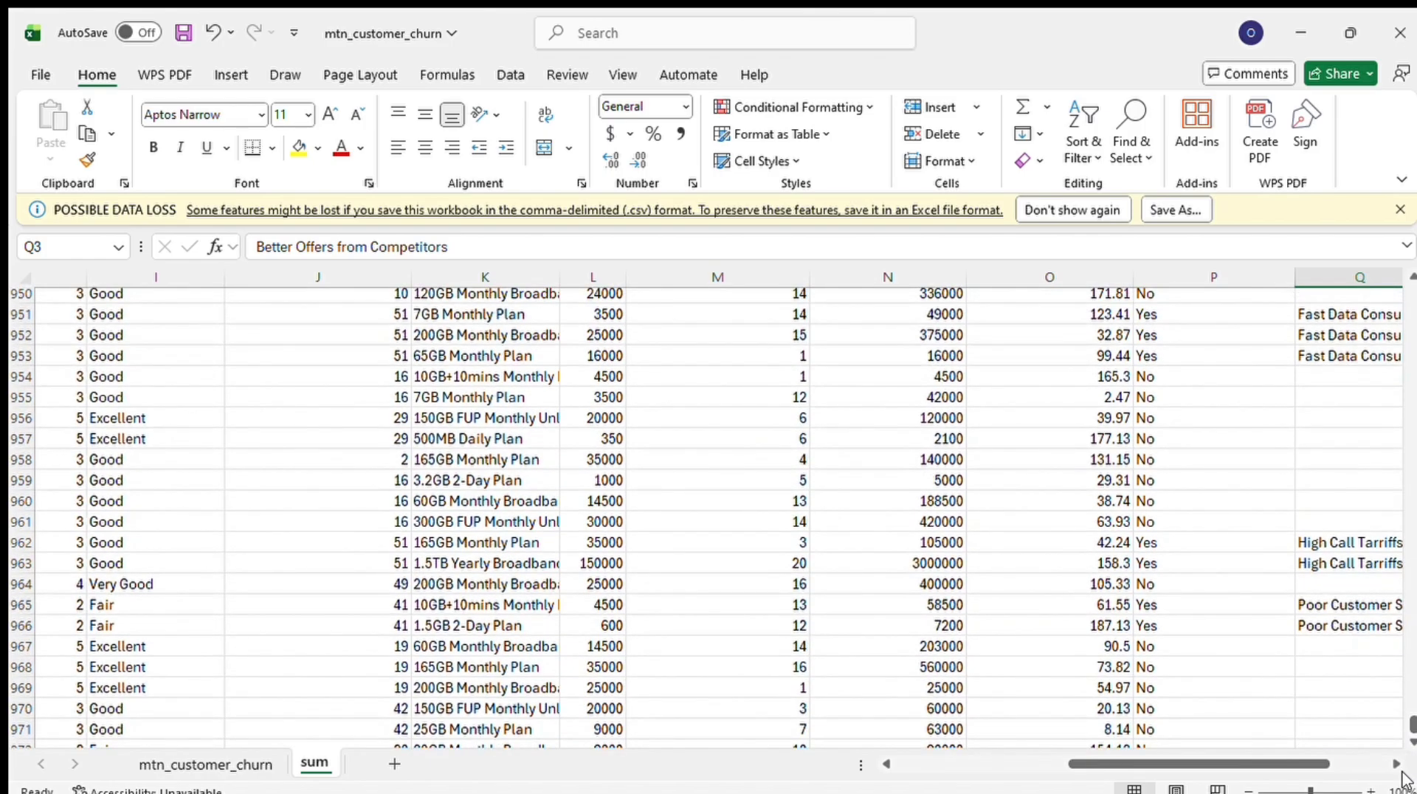
pyautogui.scroll(-6, 707, 518)
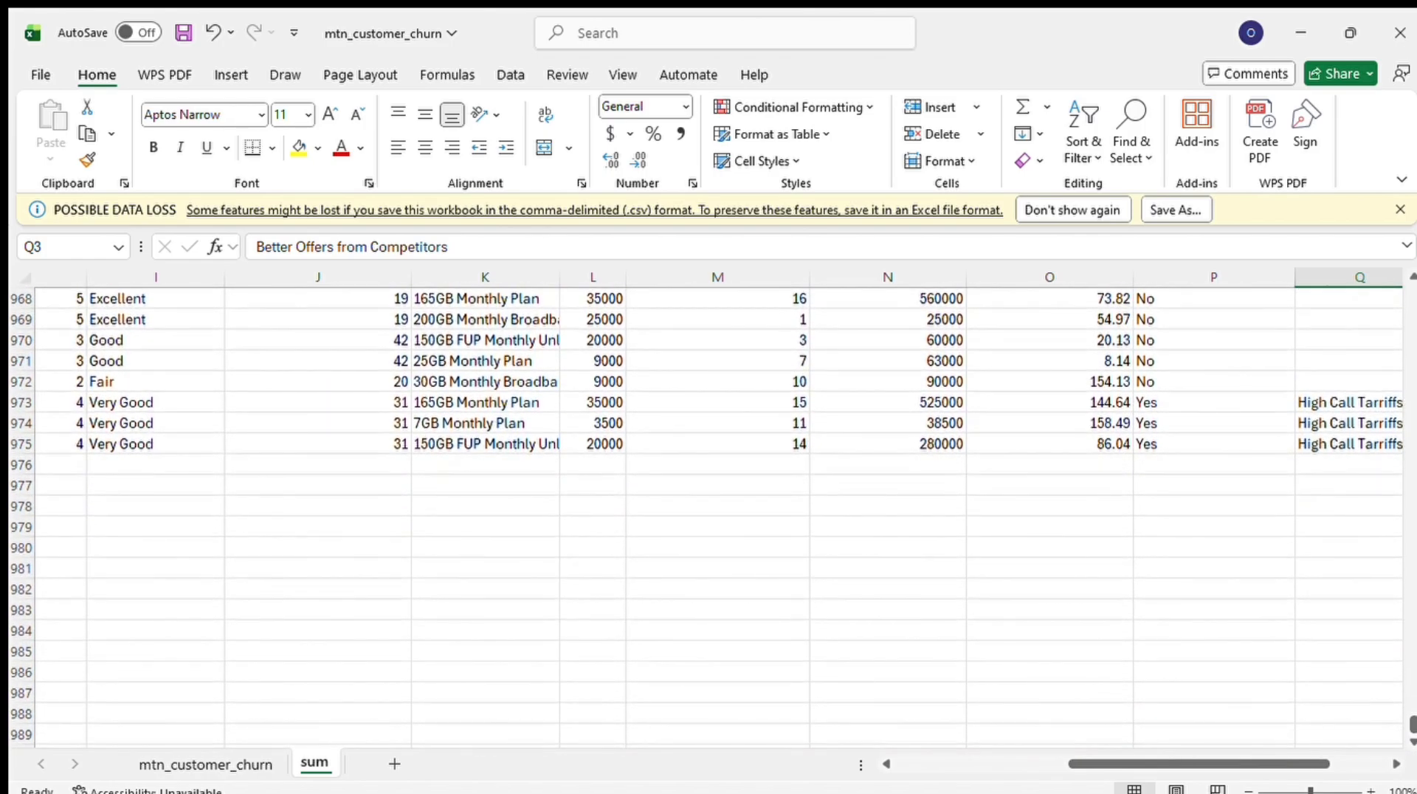
pyautogui.click(28, 447)
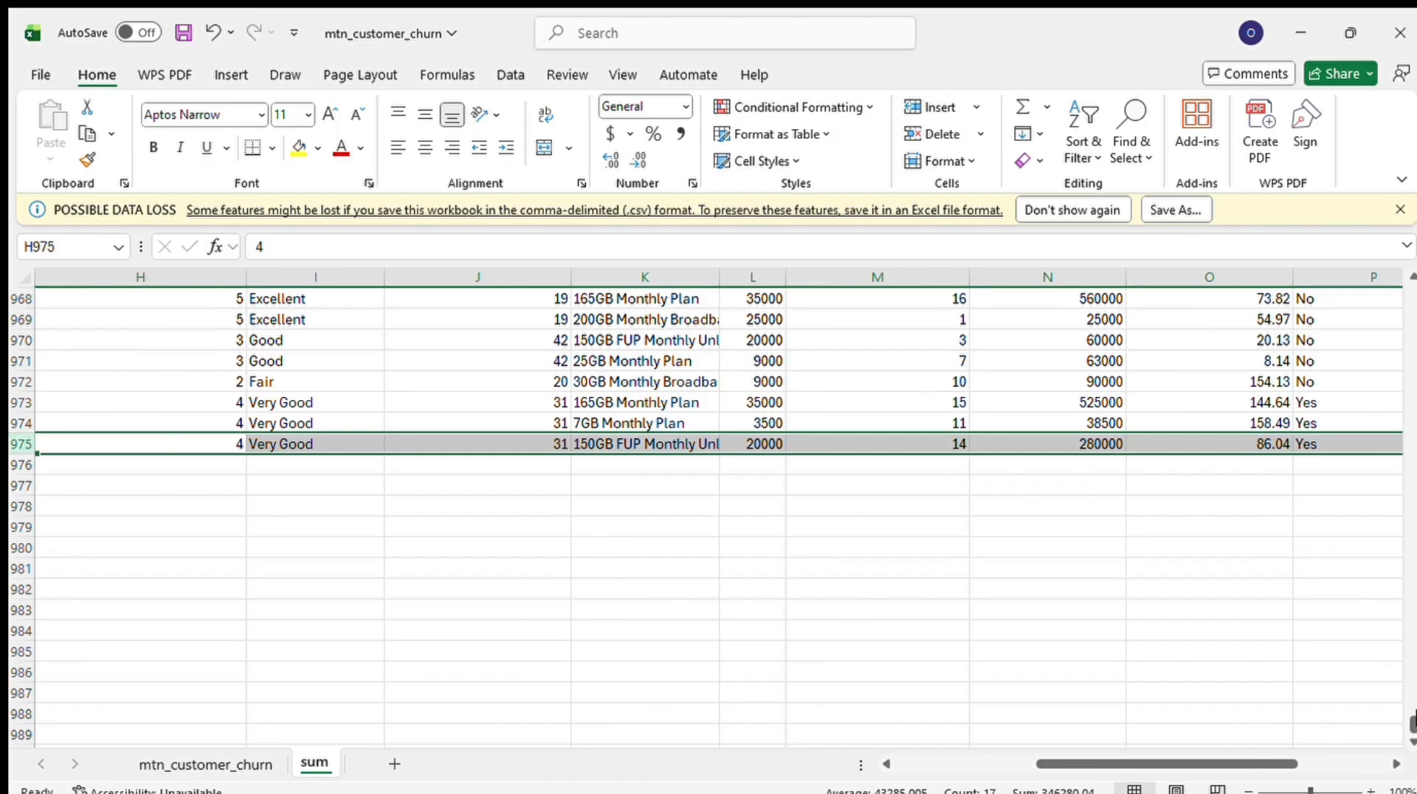
pyautogui.moveTo(1412, 722); pyautogui.dragTo(1403, 273)
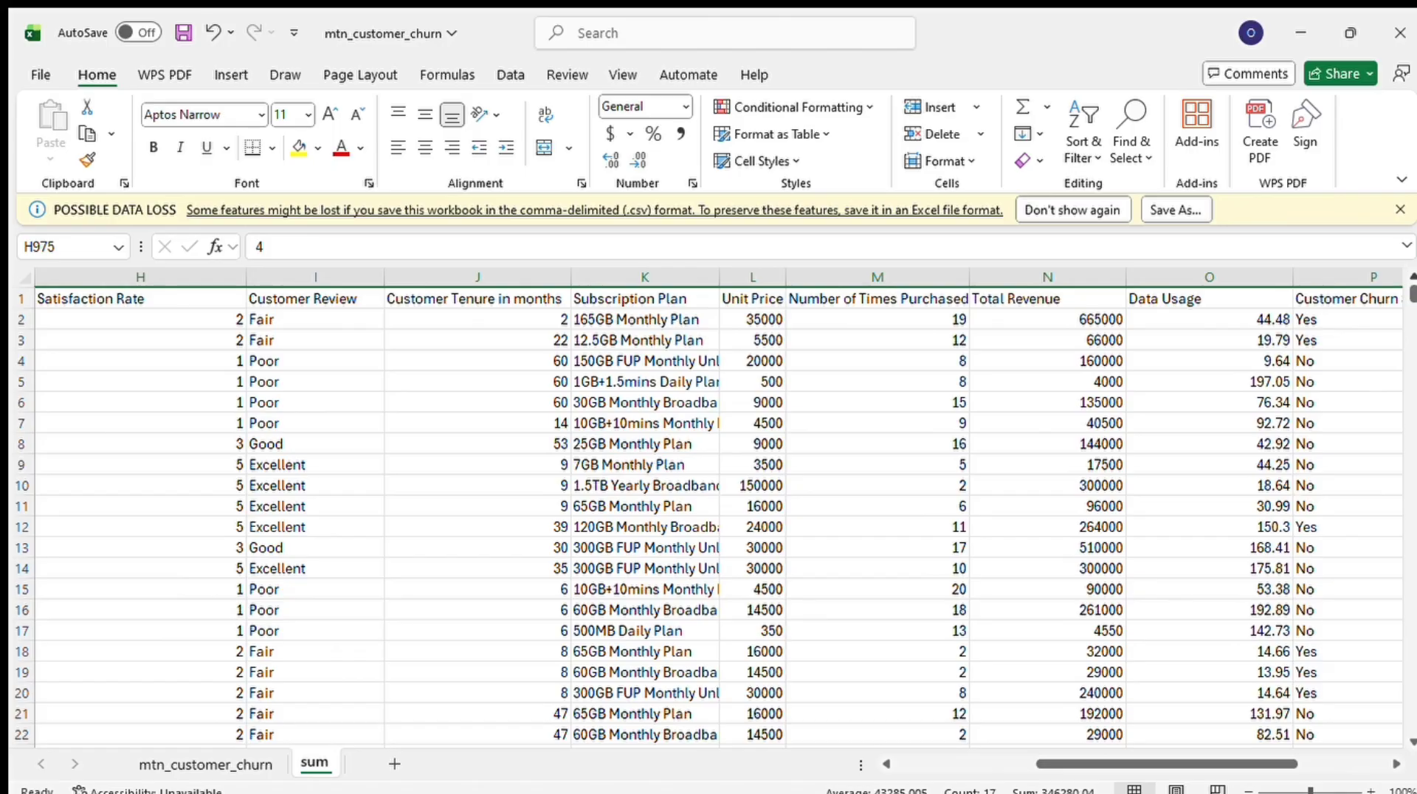
pyautogui.hscroll(5, 1334, 290)
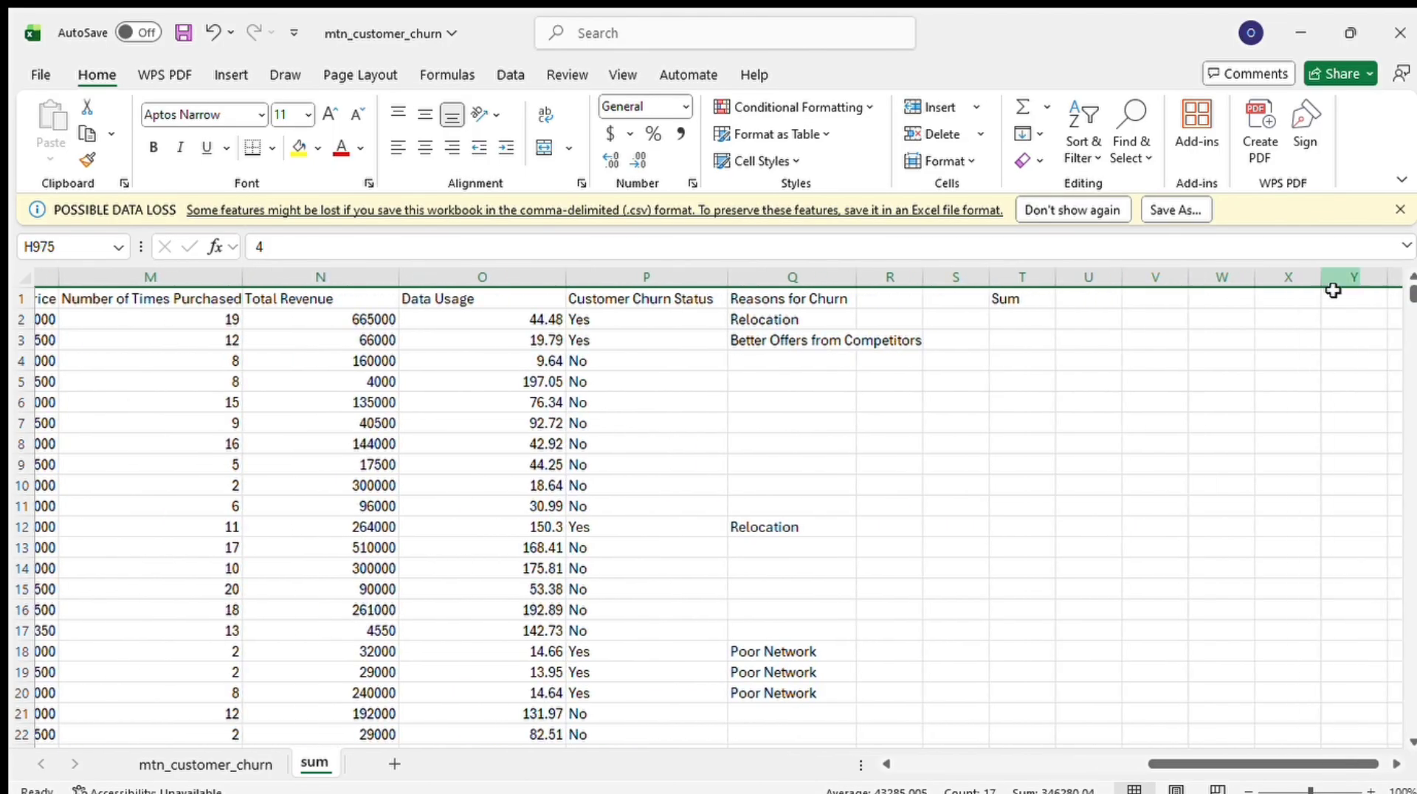
# Examine the Total Revenue column as the data to be totalled in the area under the Sum header
pyautogui.click(1000, 314)
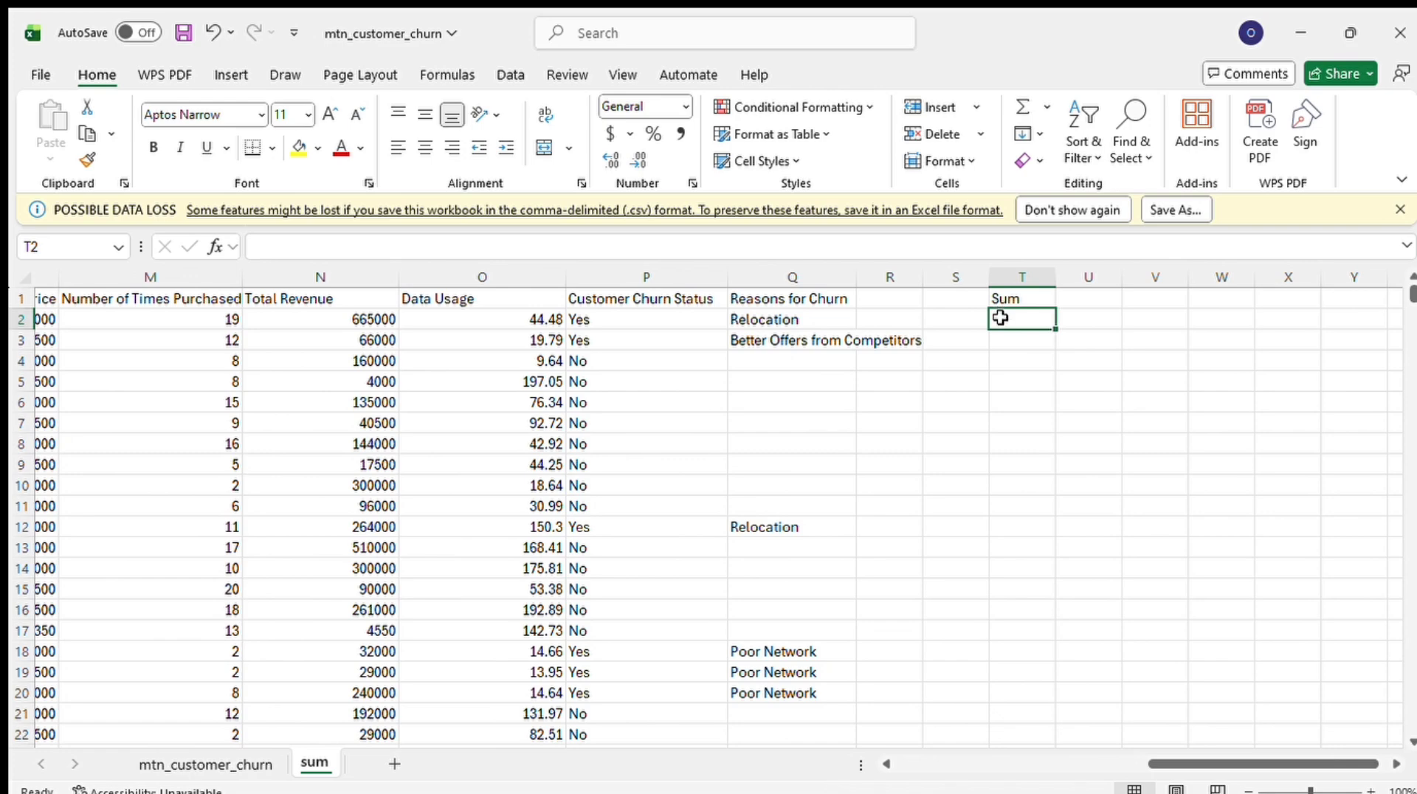
pyautogui.hscroll(-4, 1000, 317)
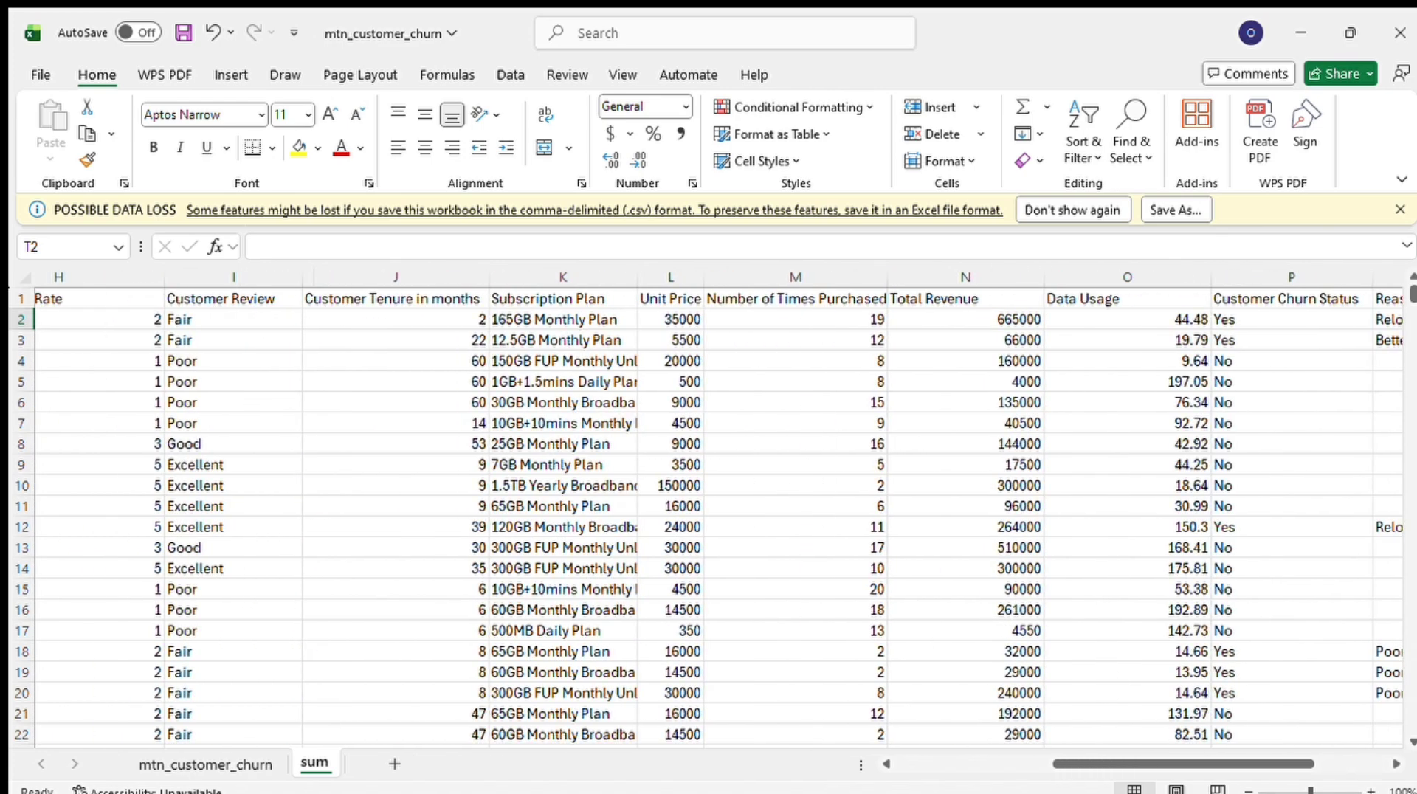
pyautogui.hscroll(-10, 718, 509)
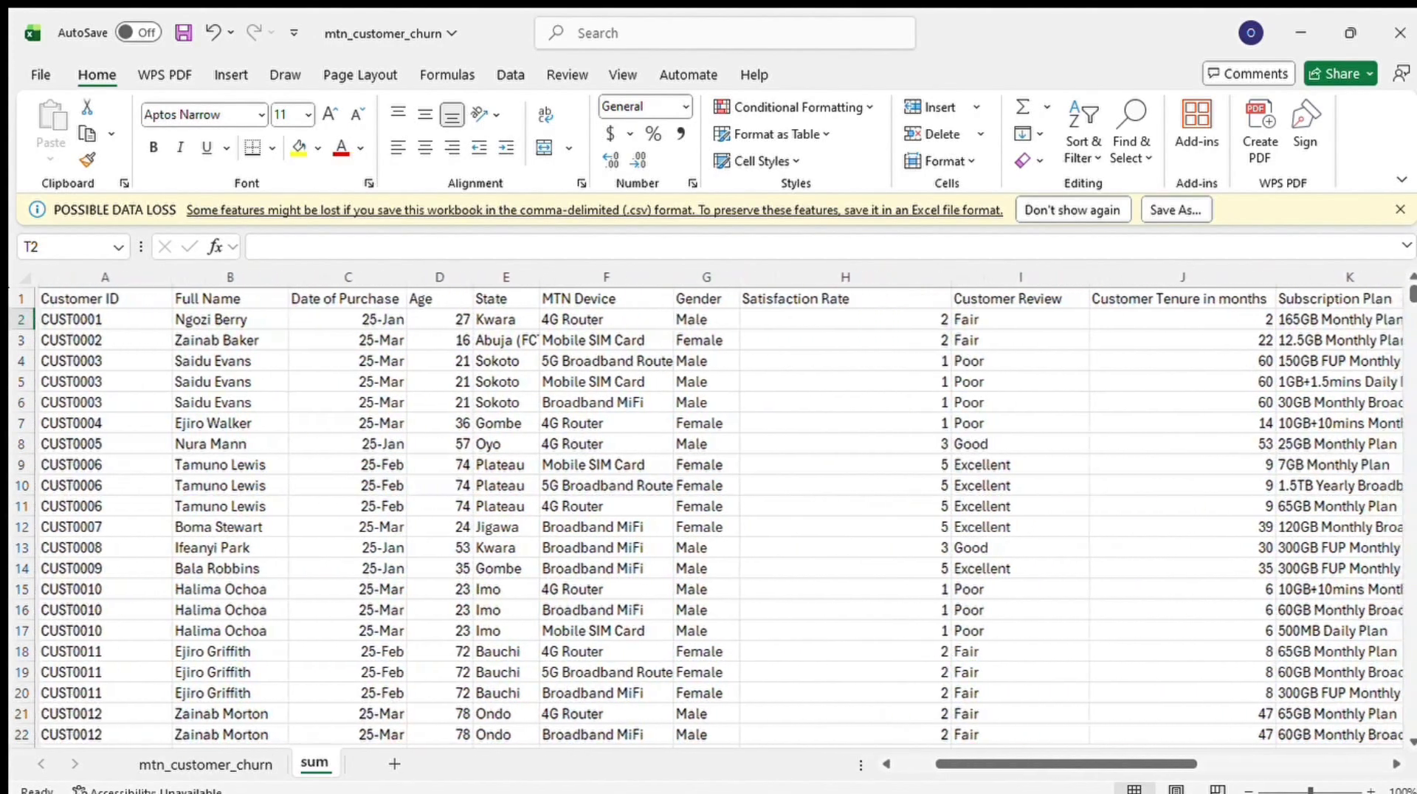
pyautogui.hscroll(5, 1415, 249)
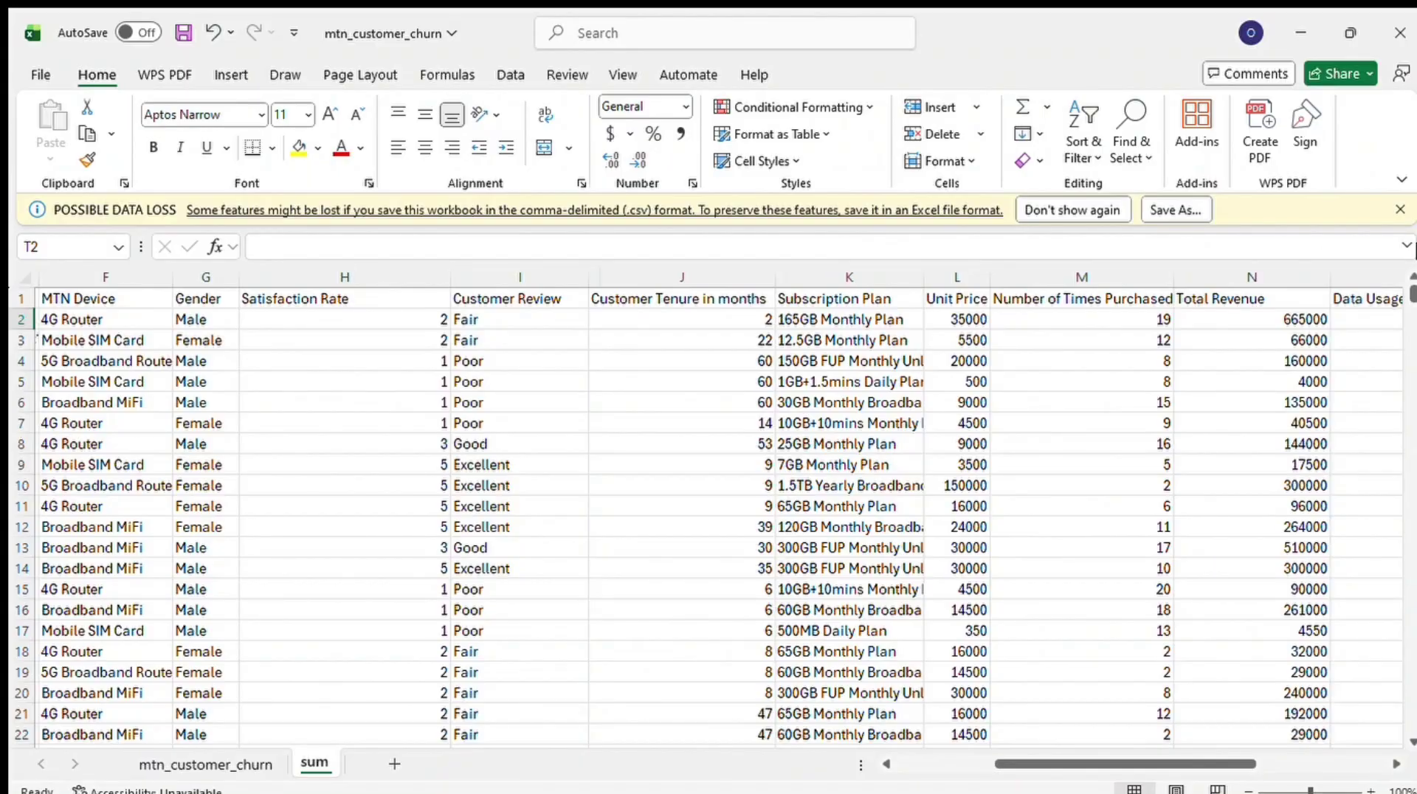
pyautogui.click(1249, 277)
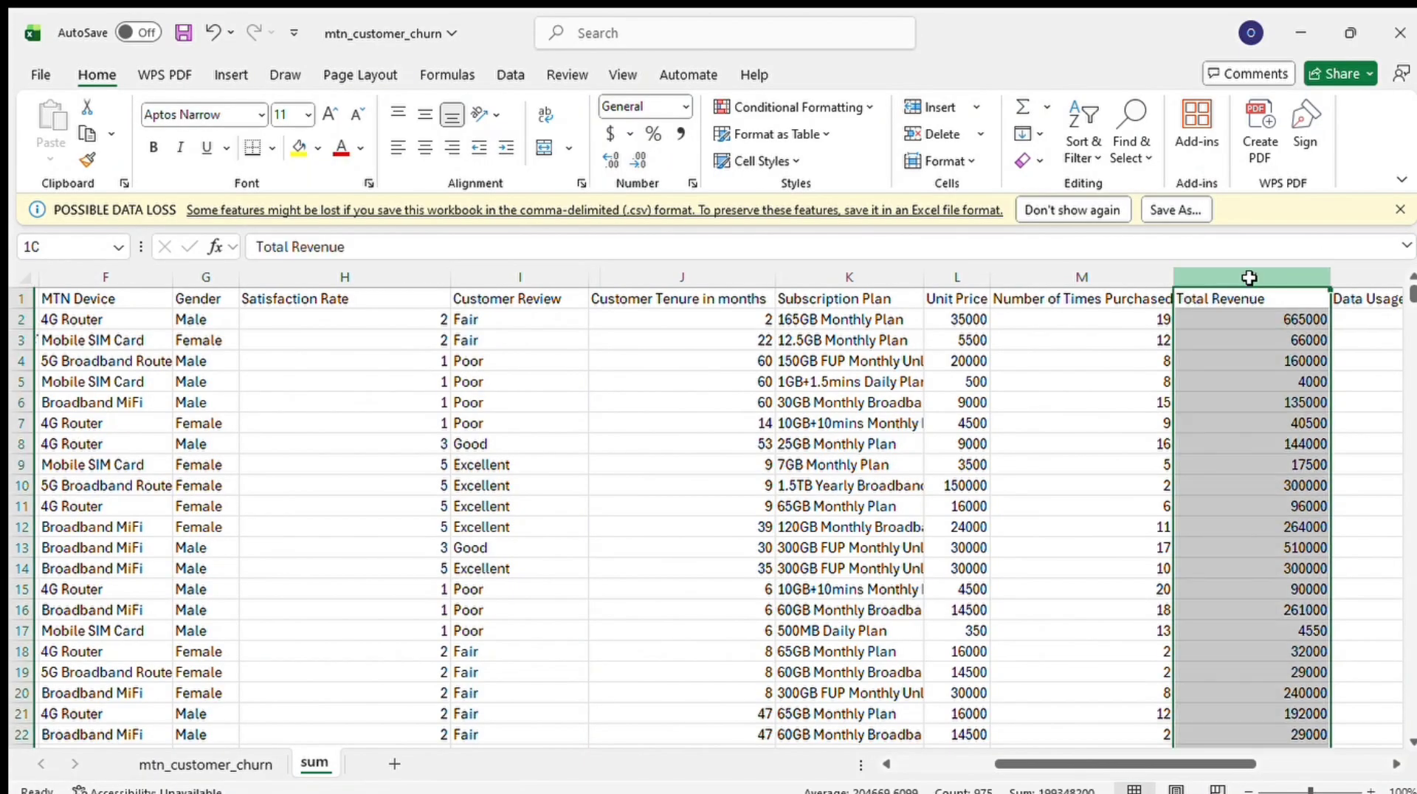
pyautogui.hscroll(3, 1250, 278)
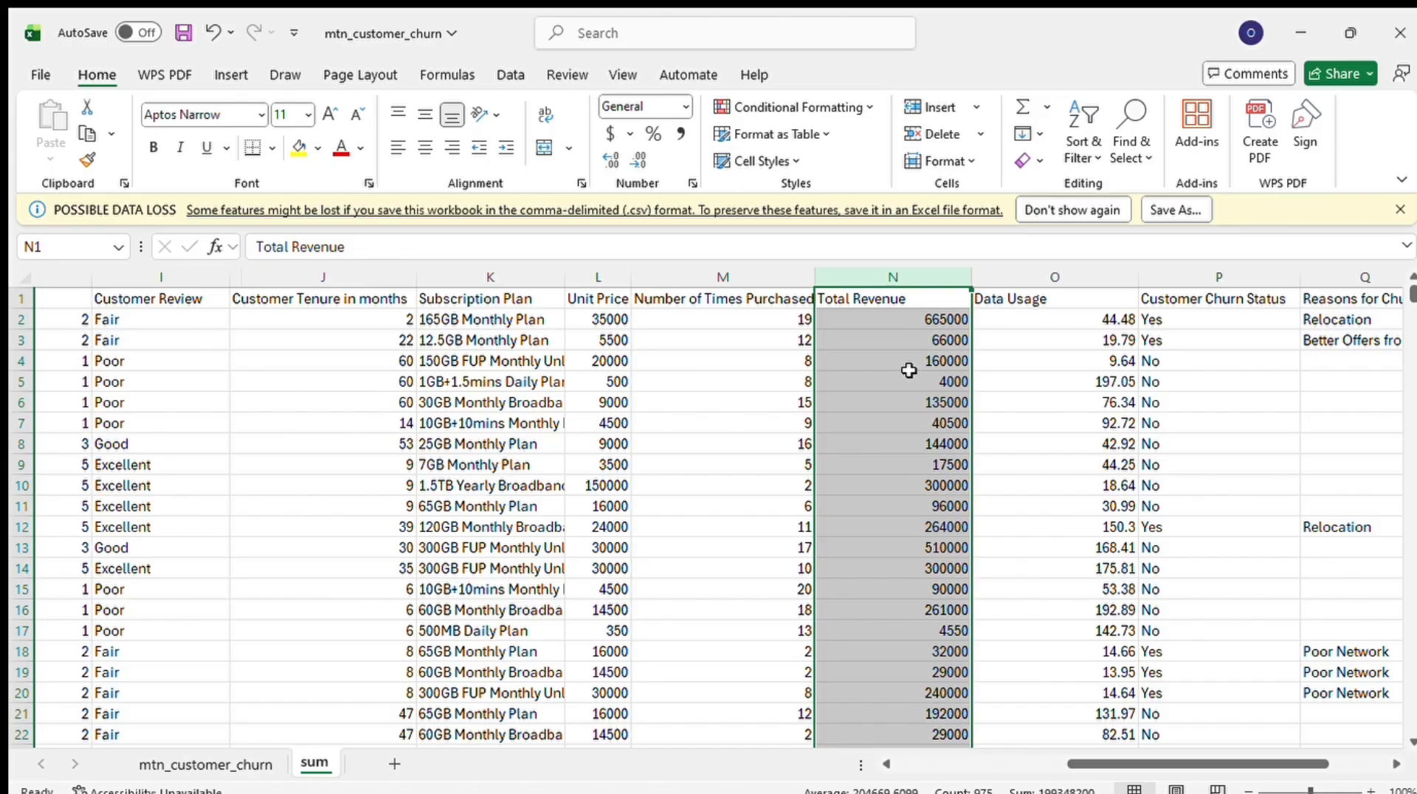
pyautogui.hscroll(5, 909, 371)
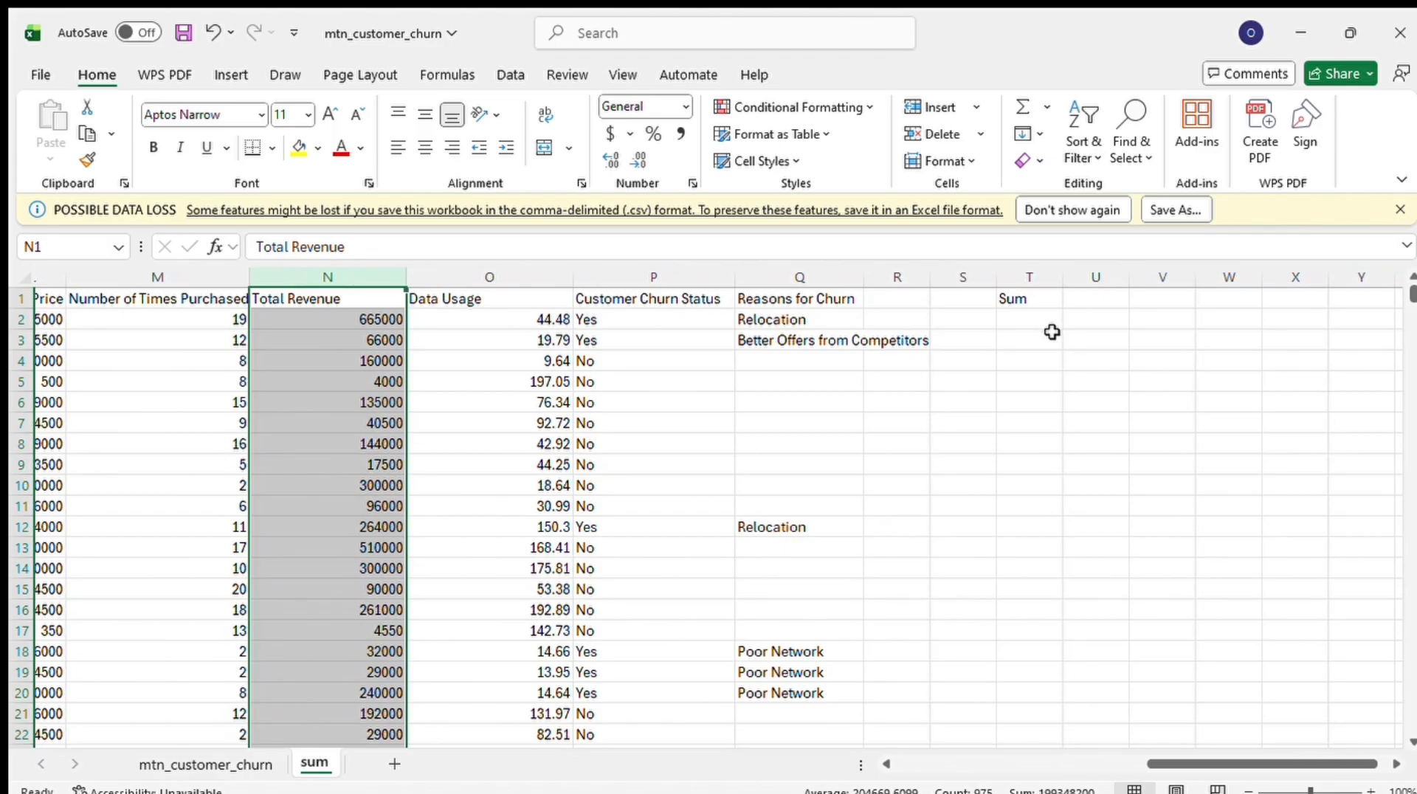
# Change the header in cell T1 to "Sum of Revenue" and begin a formula in T2
pyautogui.click(1035, 317)
pyautogui.click(1042, 299)
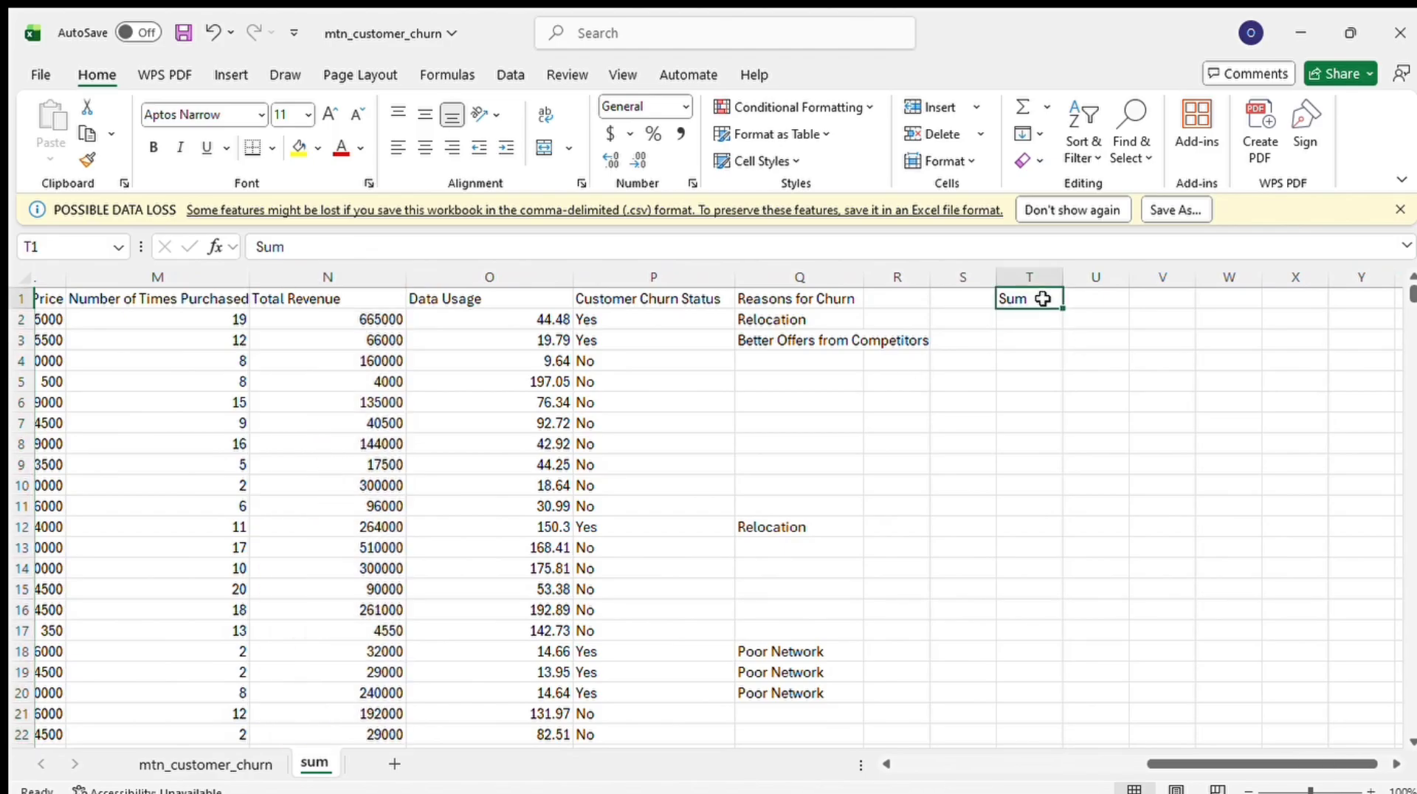
pyautogui.doubleClick(1043, 299)
pyautogui.write('of')
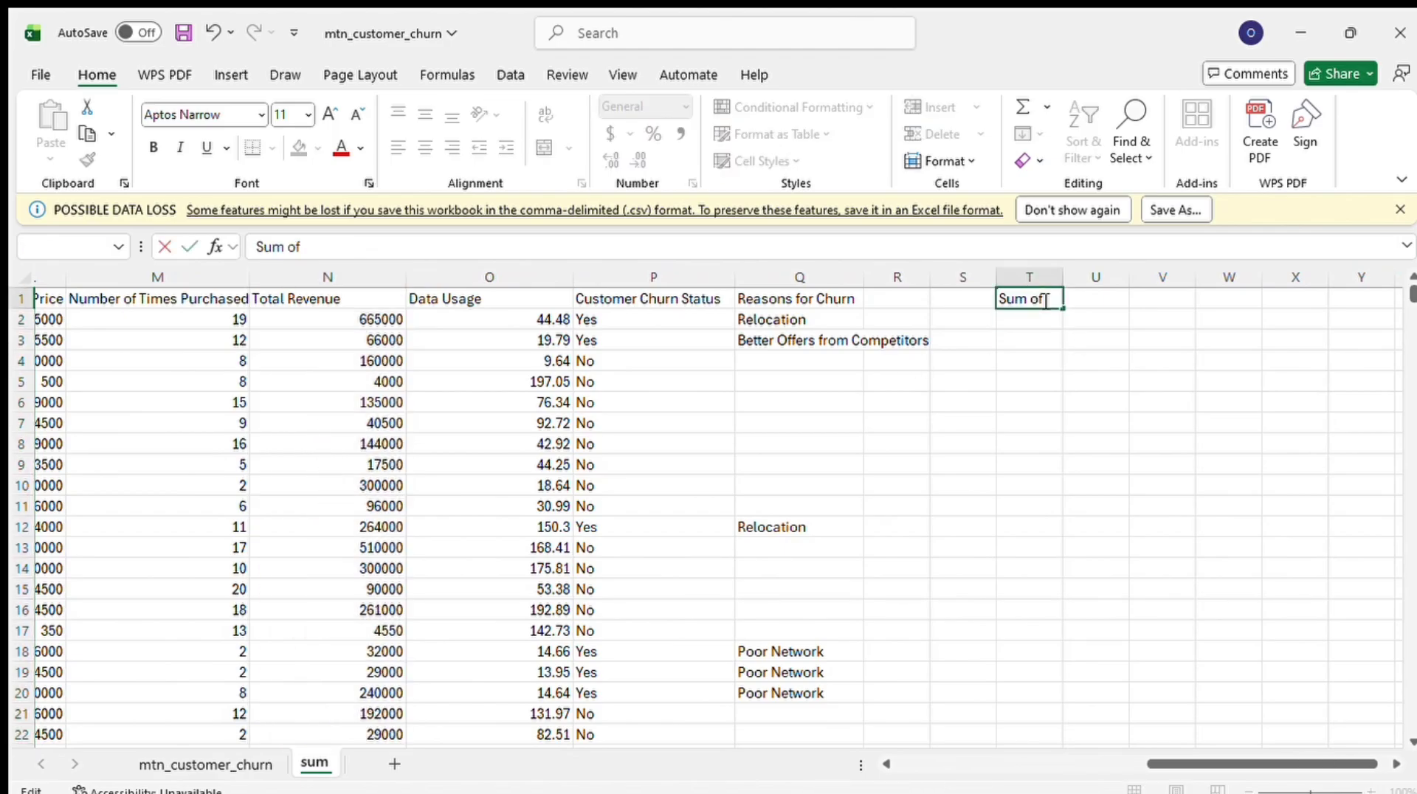
pyautogui.write(' Revenue')
pyautogui.click(1048, 321)
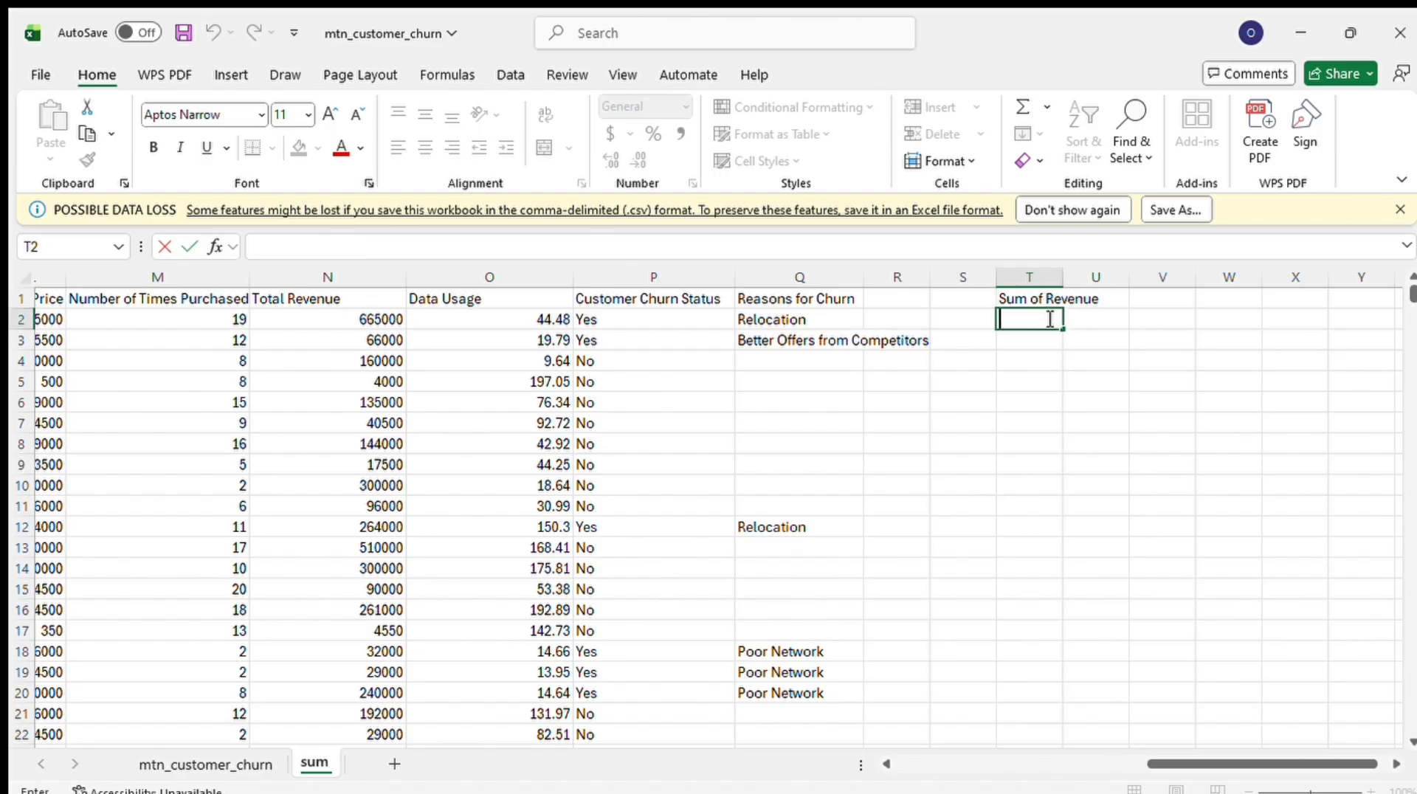
pyautogui.write('=')
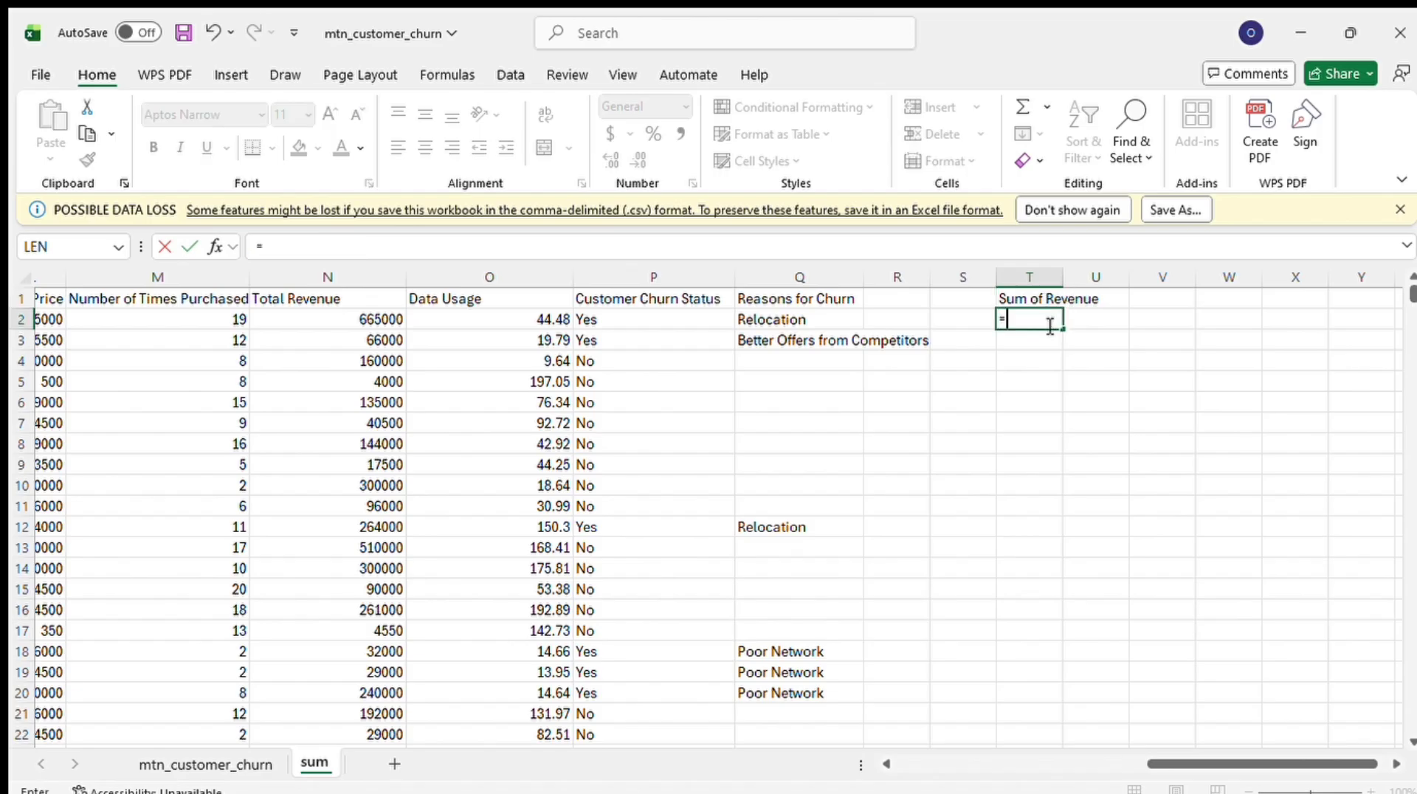
pyautogui.hscroll(-6, 1050, 325)
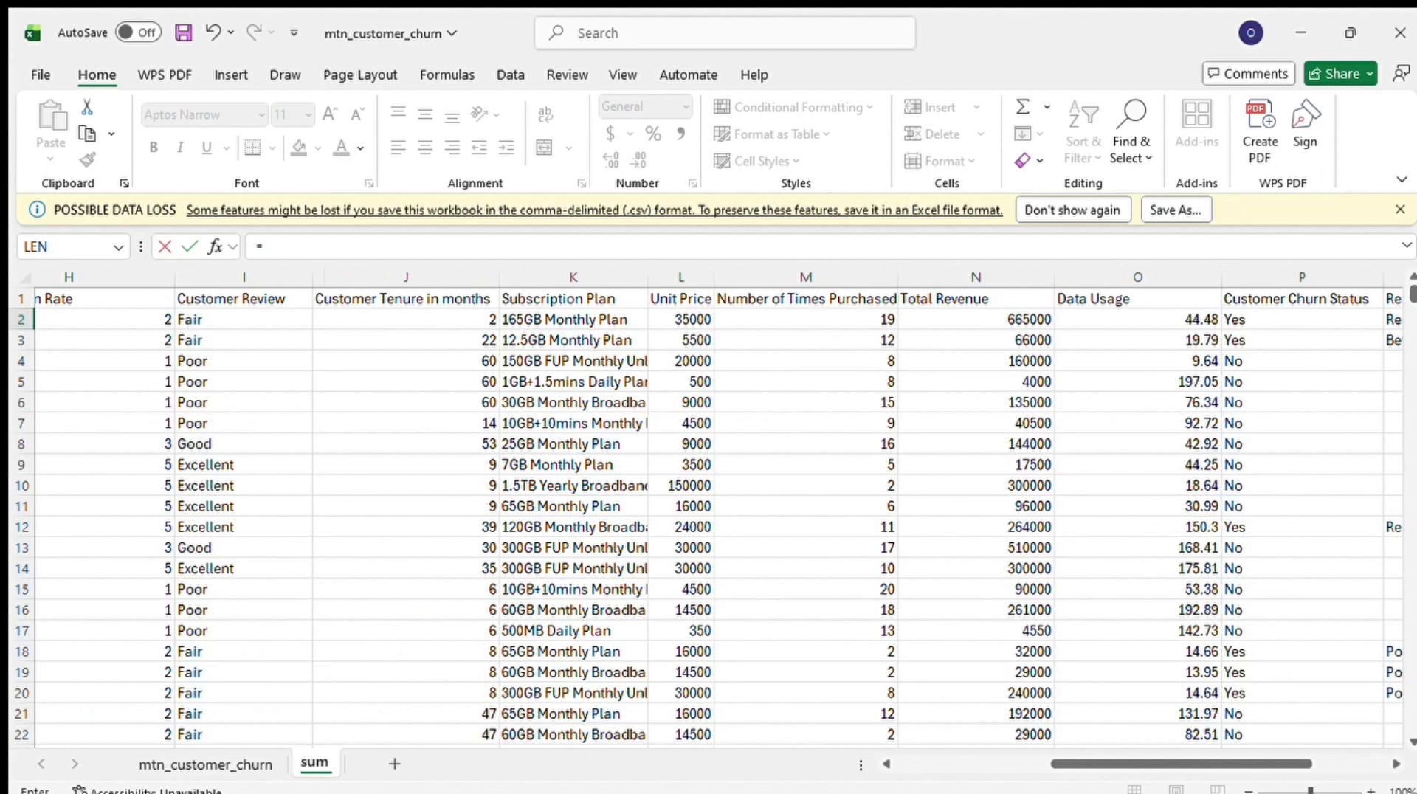
pyautogui.hscroll(-3, 717, 510)
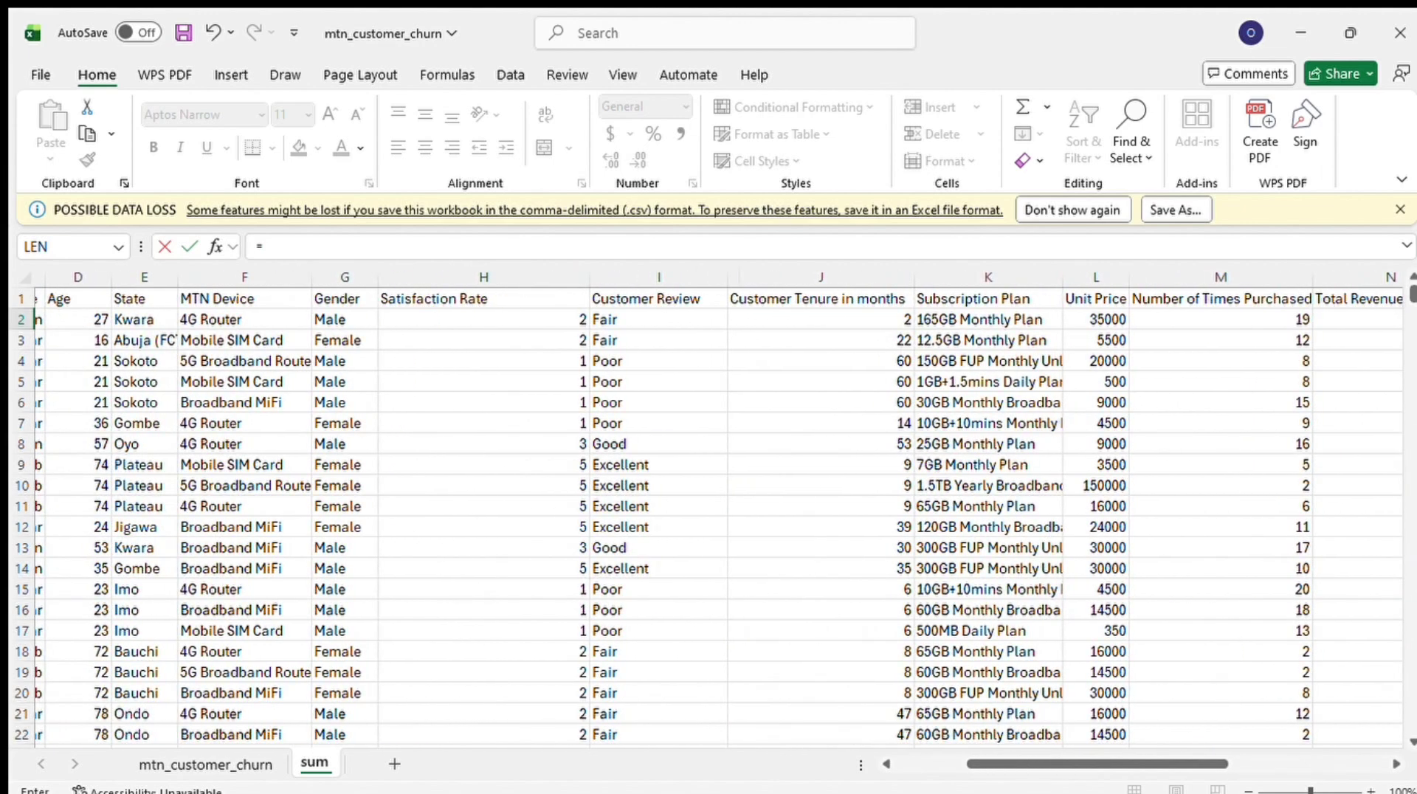
pyautogui.hscroll(5, 954, 298)
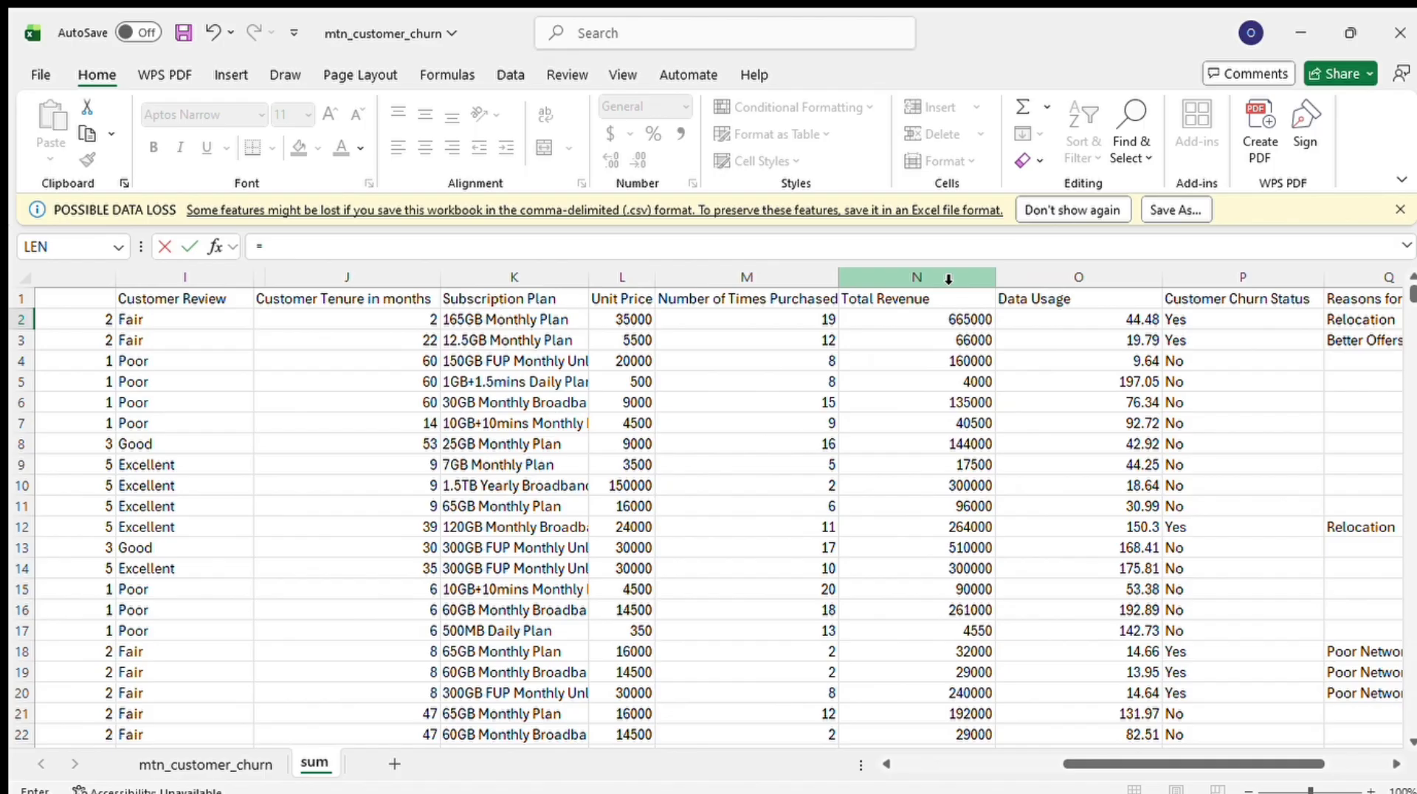
pyautogui.click(948, 279)
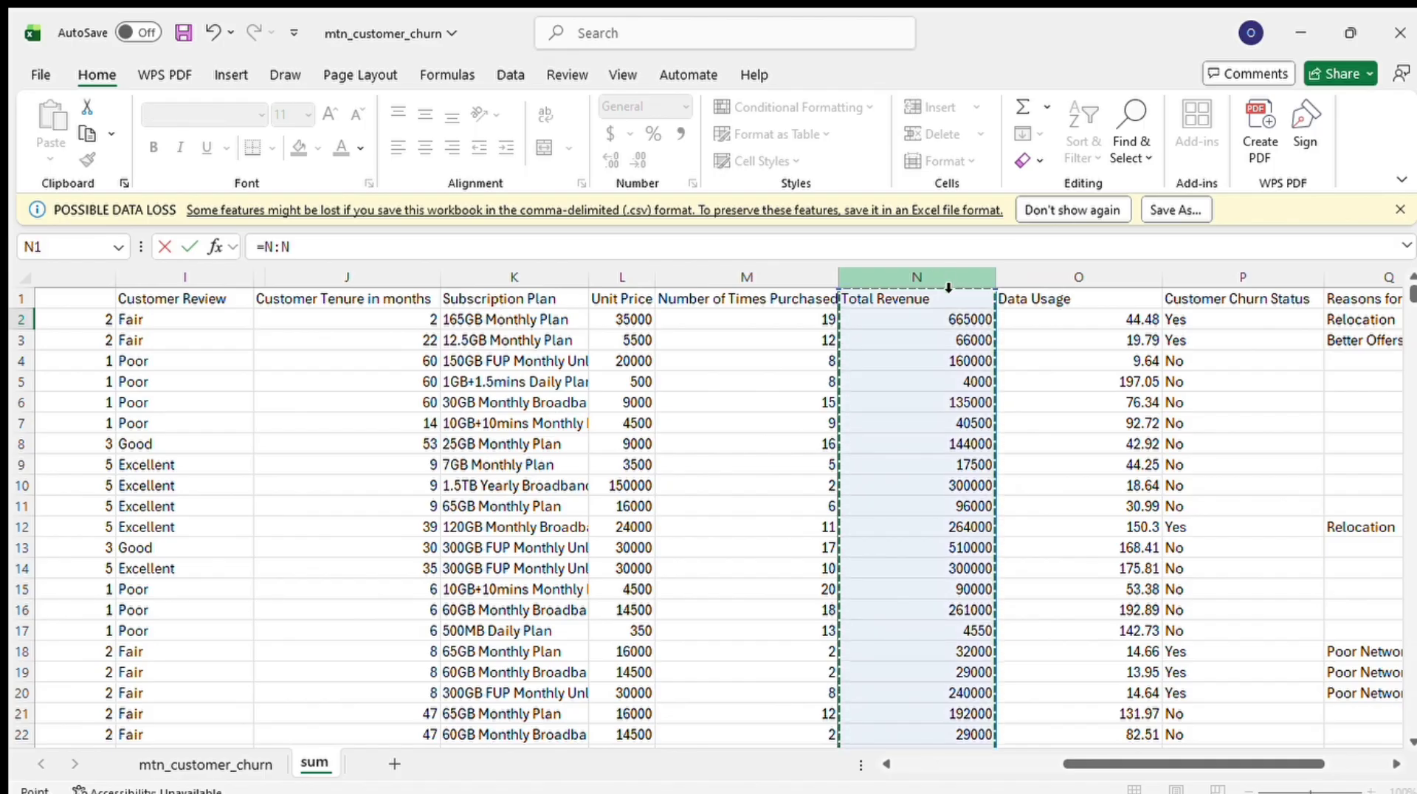
pyautogui.hscroll(5, 950, 291)
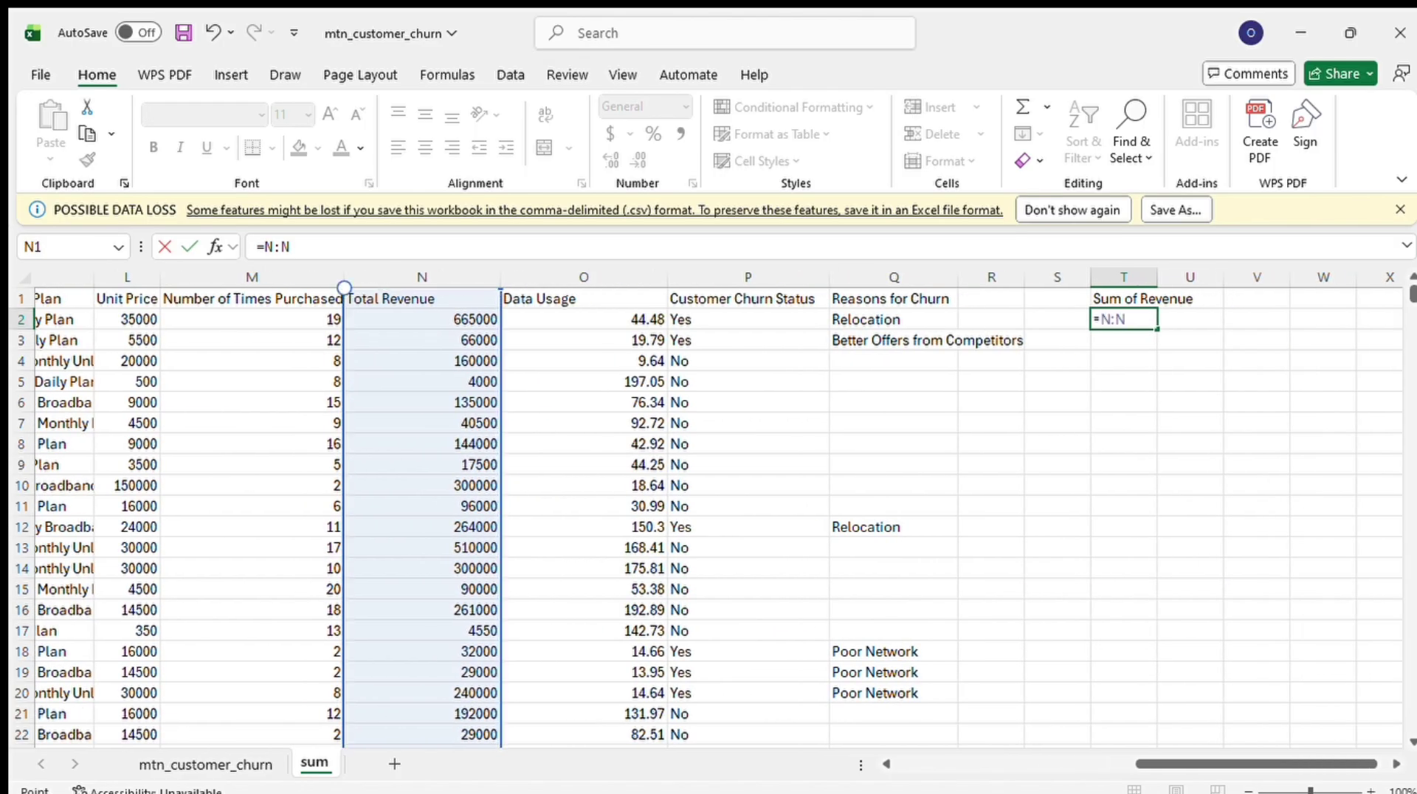
pyautogui.press('BackSpace')
pyautogui.press('BackSpace')
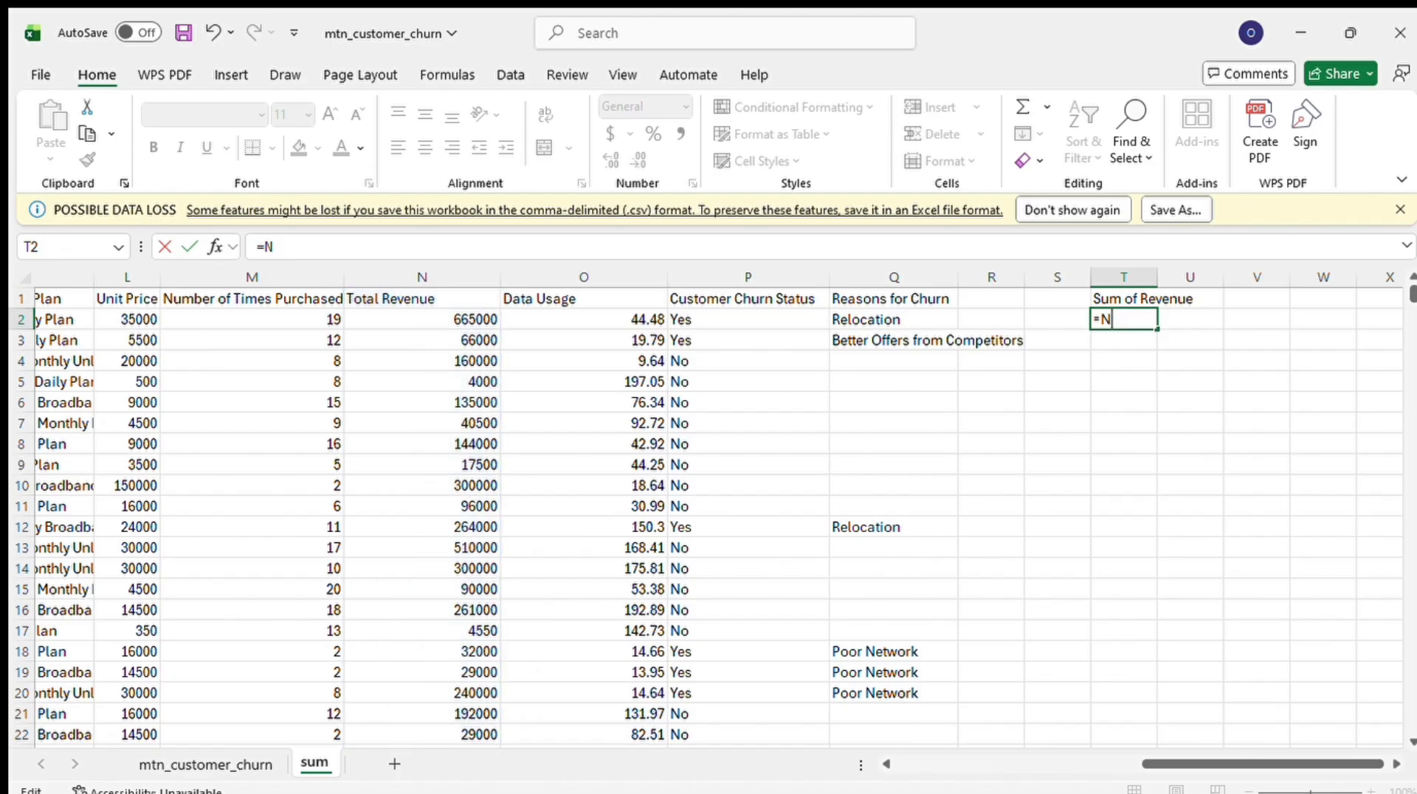
pyautogui.press('BackSpace')
# Enter a SUM function in T2 with n2:n957 as its range of Total Revenue values
pyautogui.write('sum')
pyautogui.press('Return')
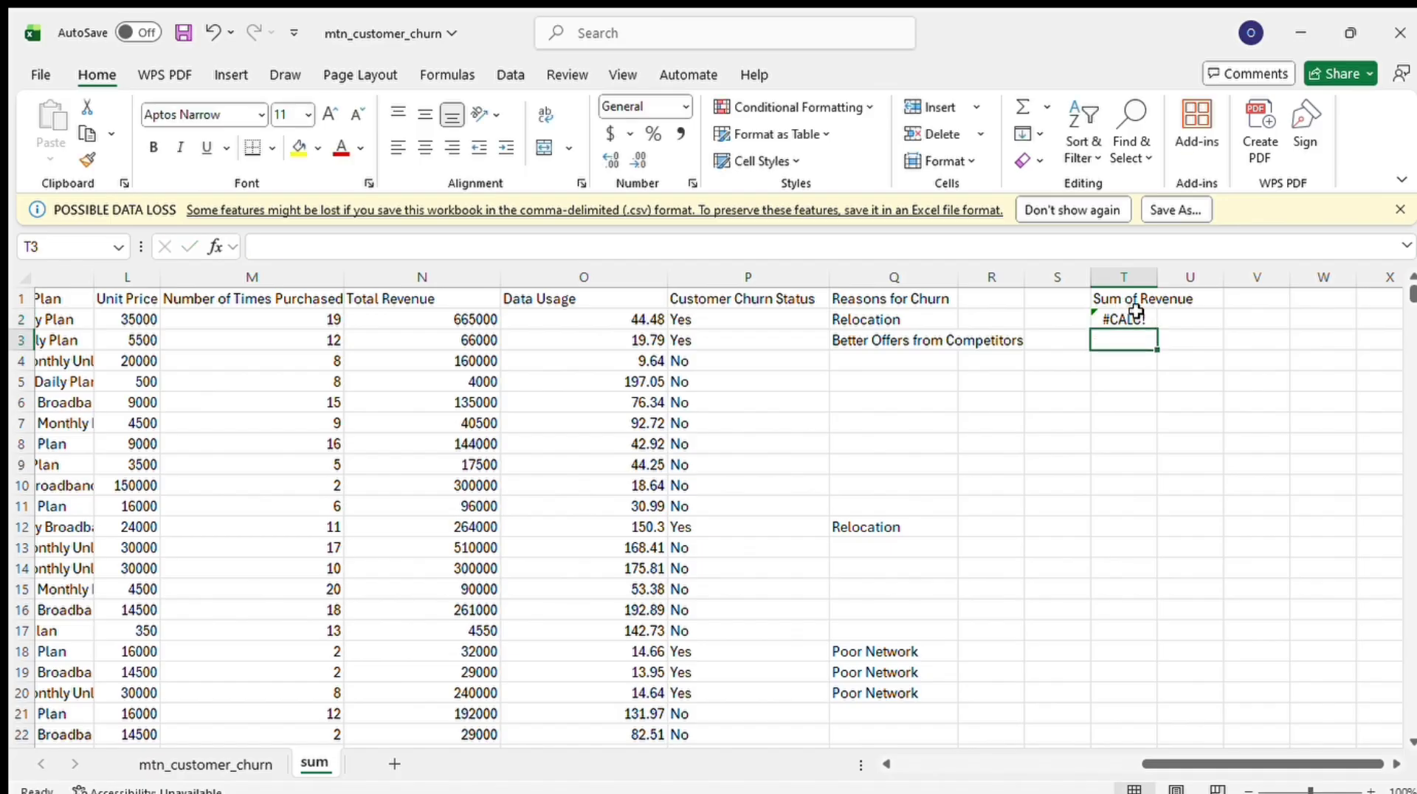
pyautogui.click(1135, 308)
pyautogui.click(1139, 317)
pyautogui.doubleClick(1144, 319)
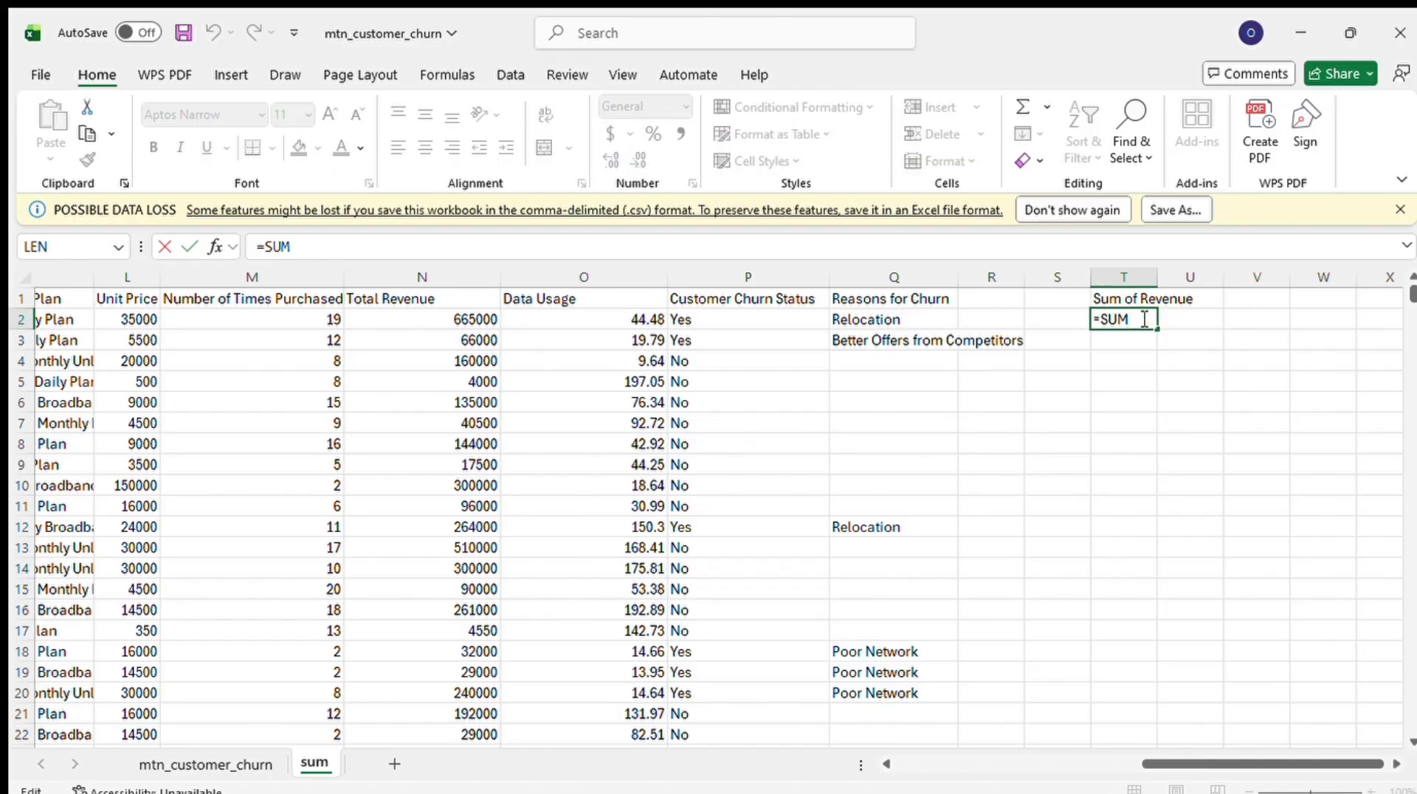
pyautogui.write('(')
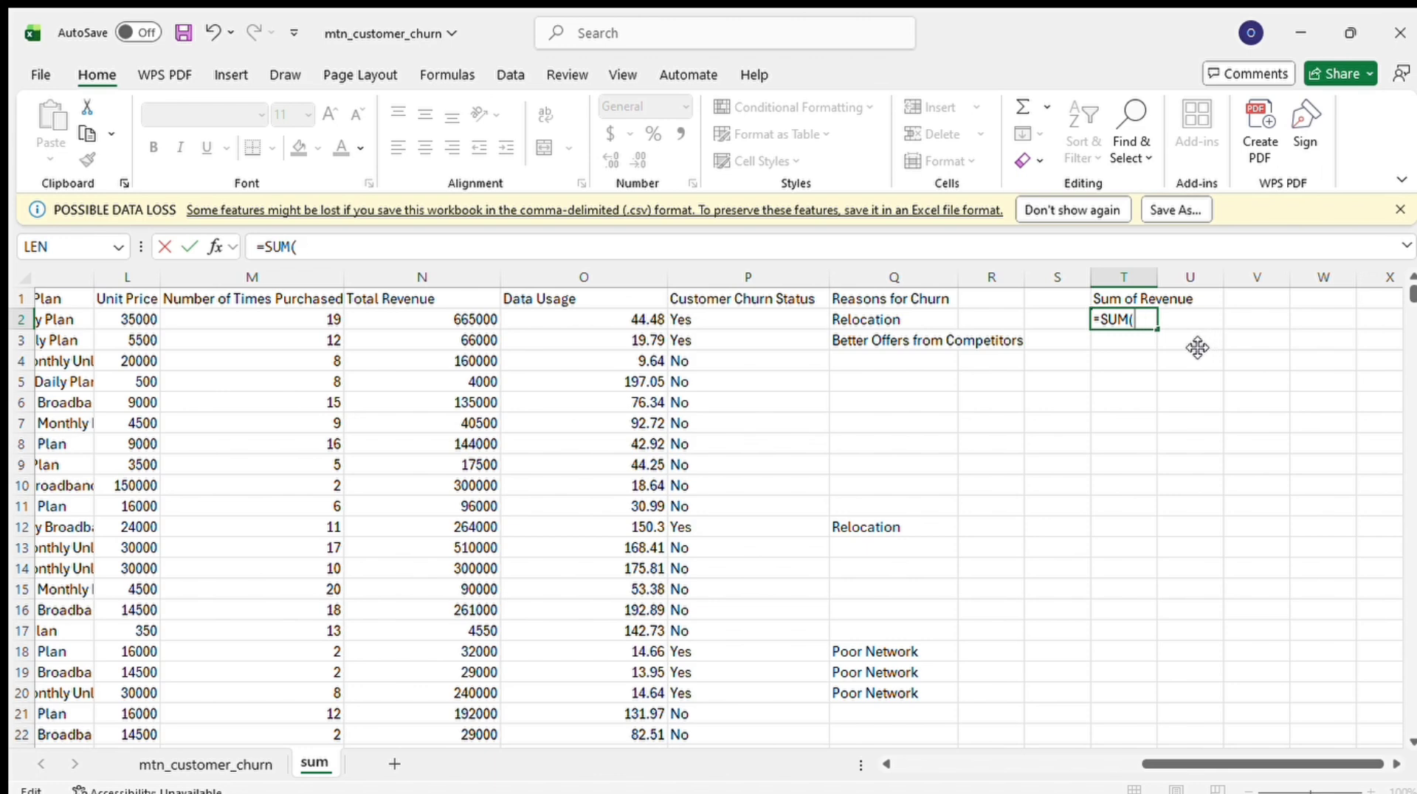
pyautogui.write('n2:')
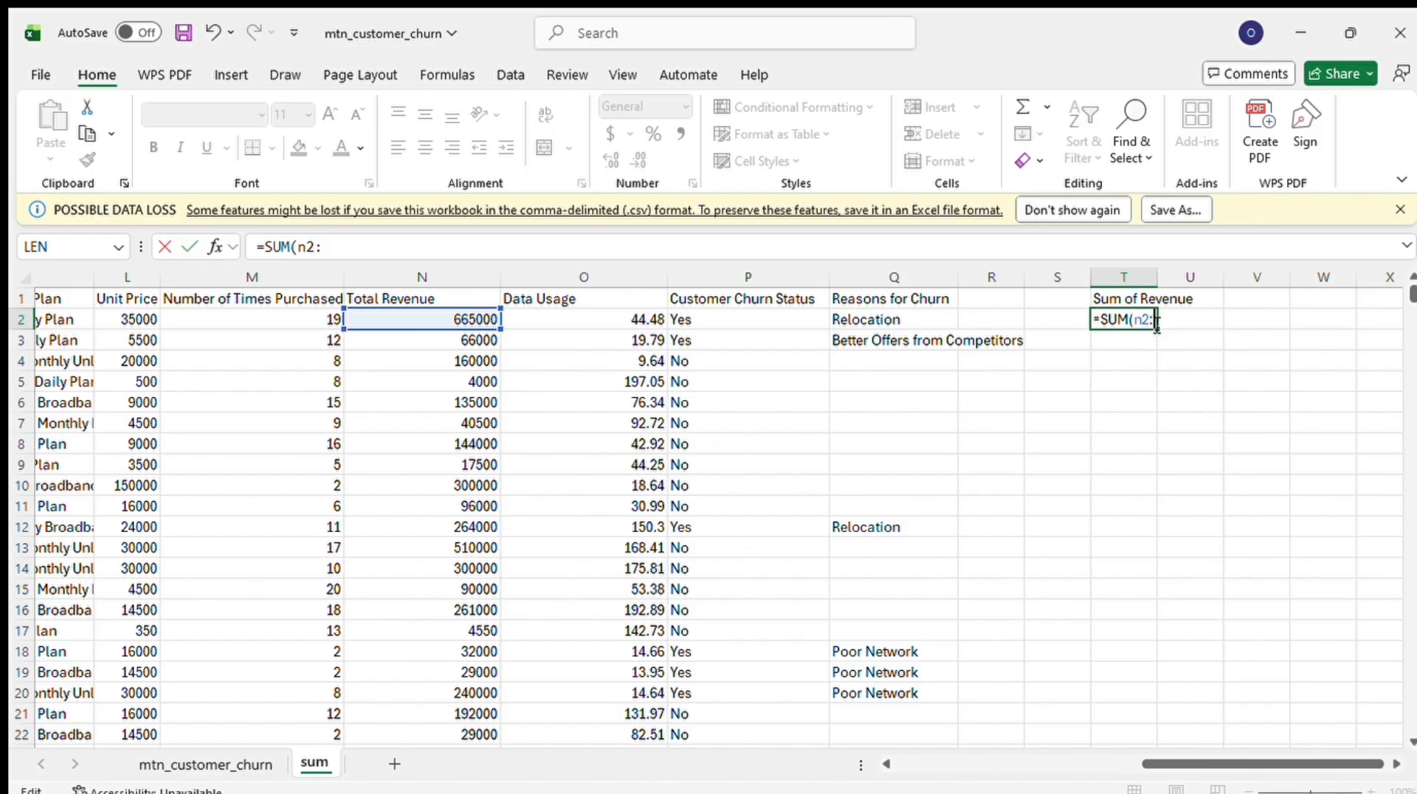
pyautogui.write('n9')
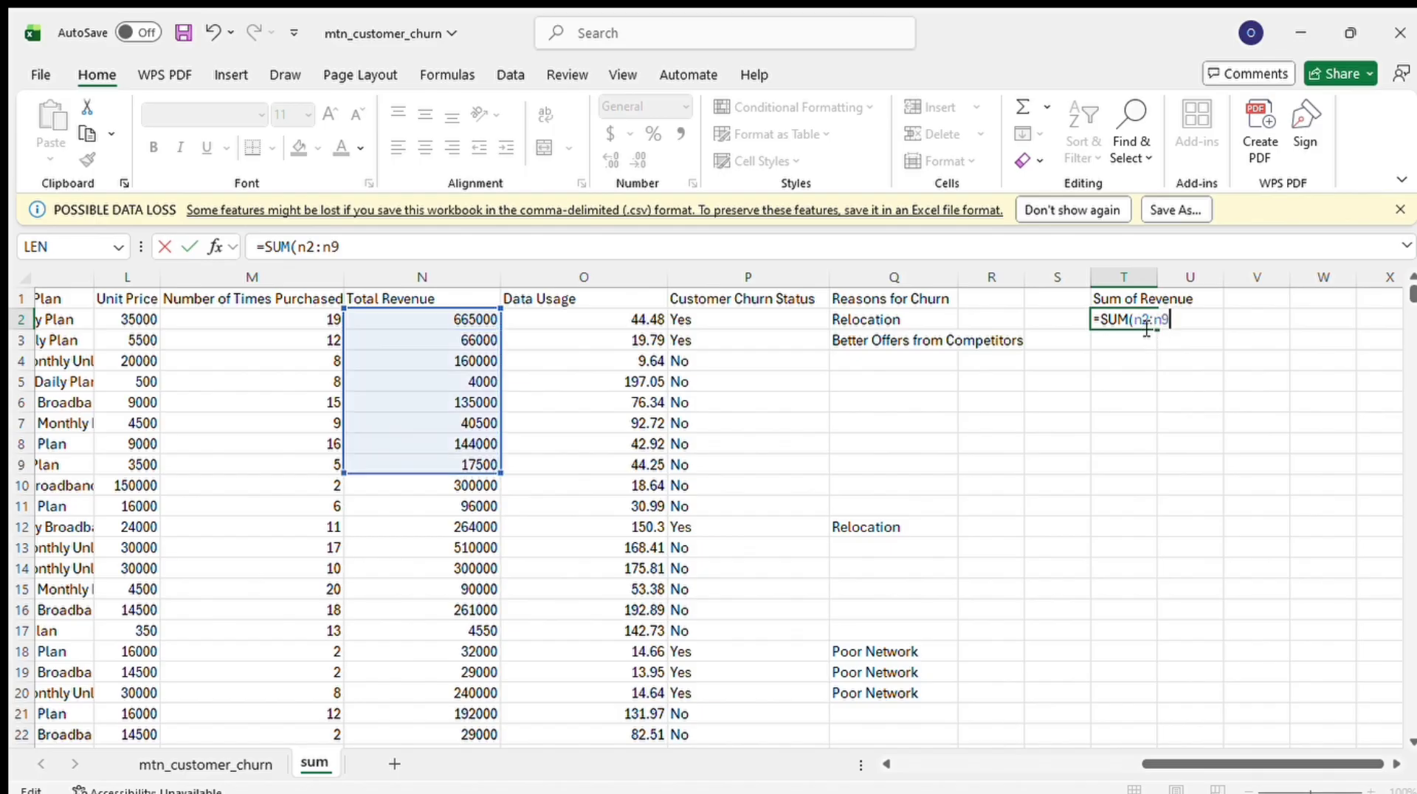
pyautogui.write('57')
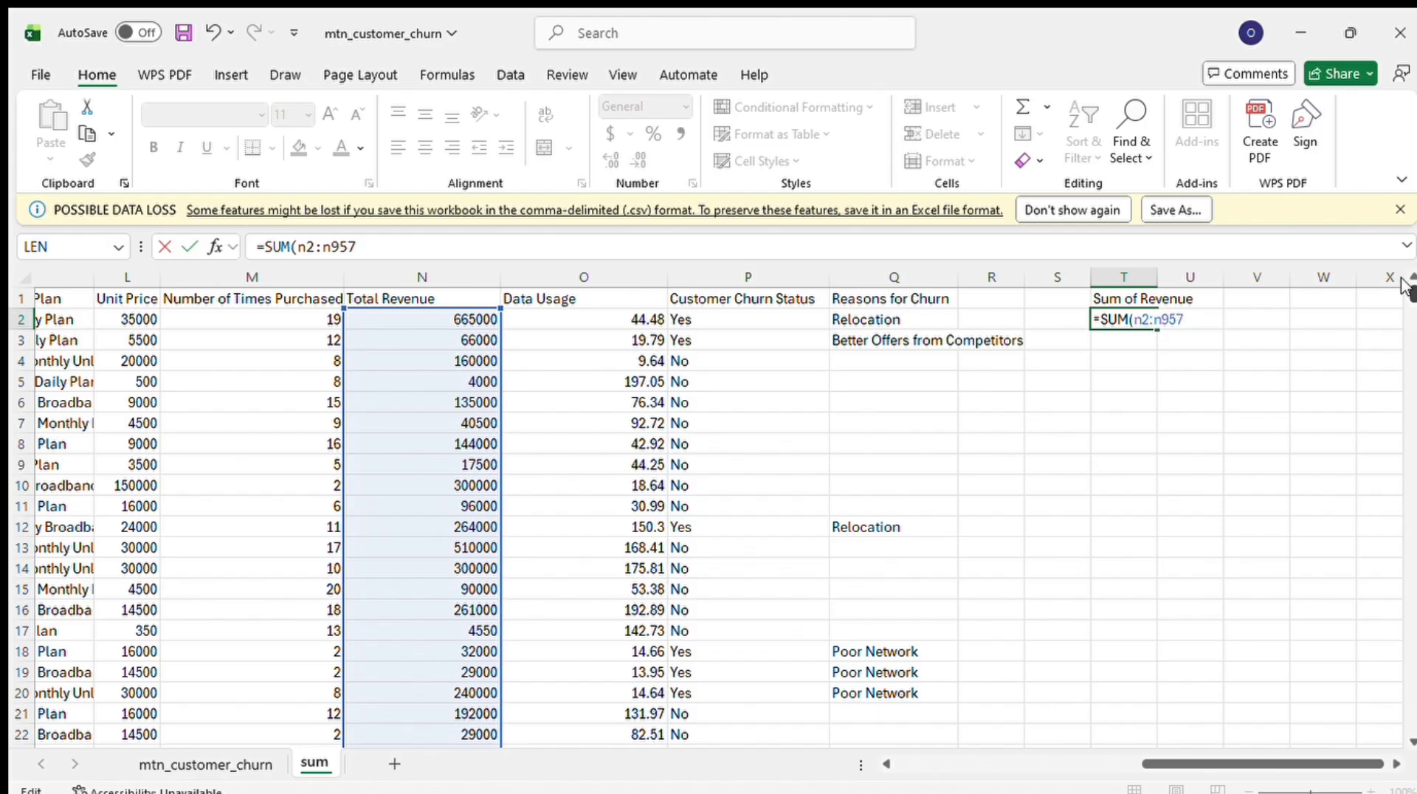
# Check the last data row, then complete T2's formula as =SUM(n2:n975)
pyautogui.scroll(-10, 1411, 362)
pyautogui.moveTo(1411, 362); pyautogui.dragTo(1410, 747)
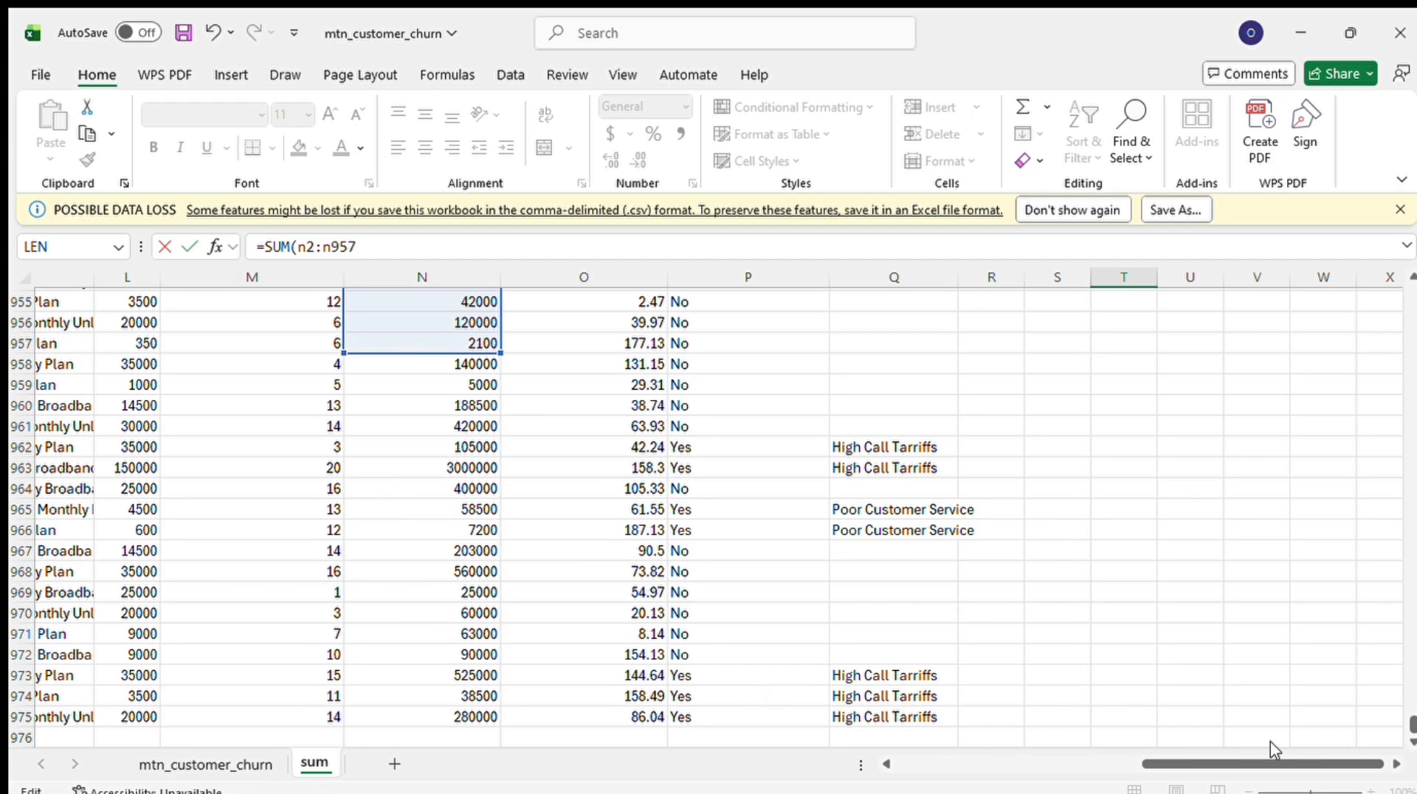
pyautogui.moveTo(1410, 727); pyautogui.dragTo(1406, 236)
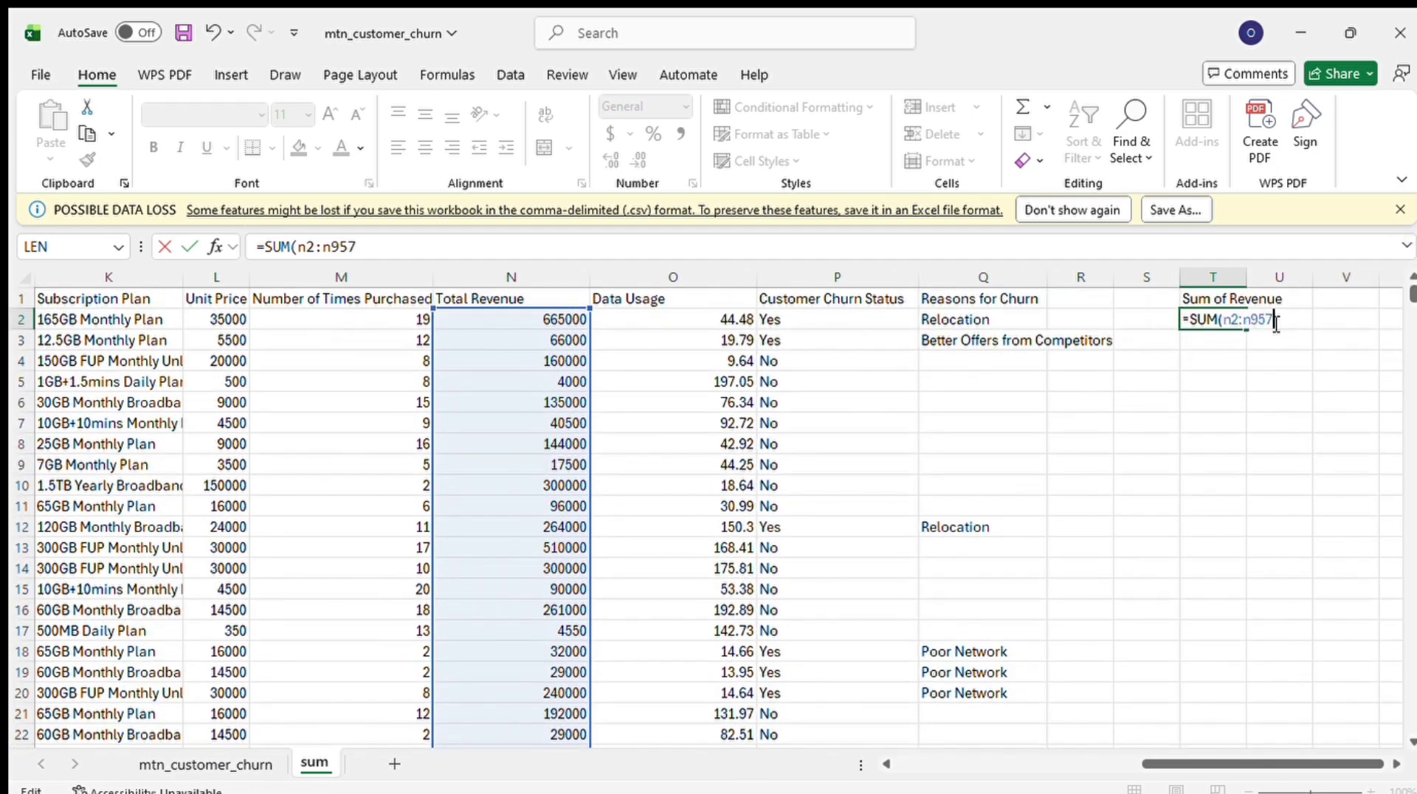
pyautogui.press('BackSpace')
pyautogui.press('BackSpace')
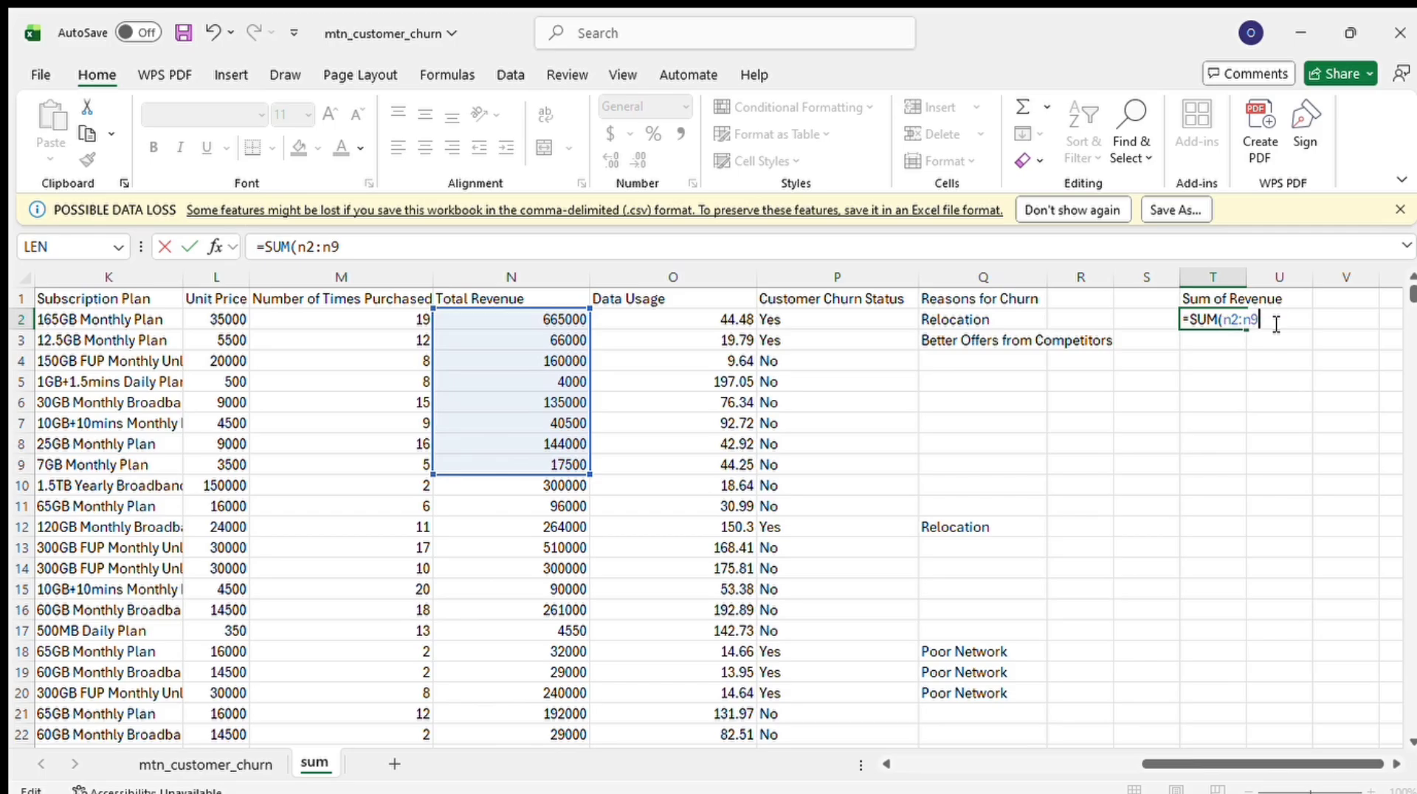
pyautogui.write('75')
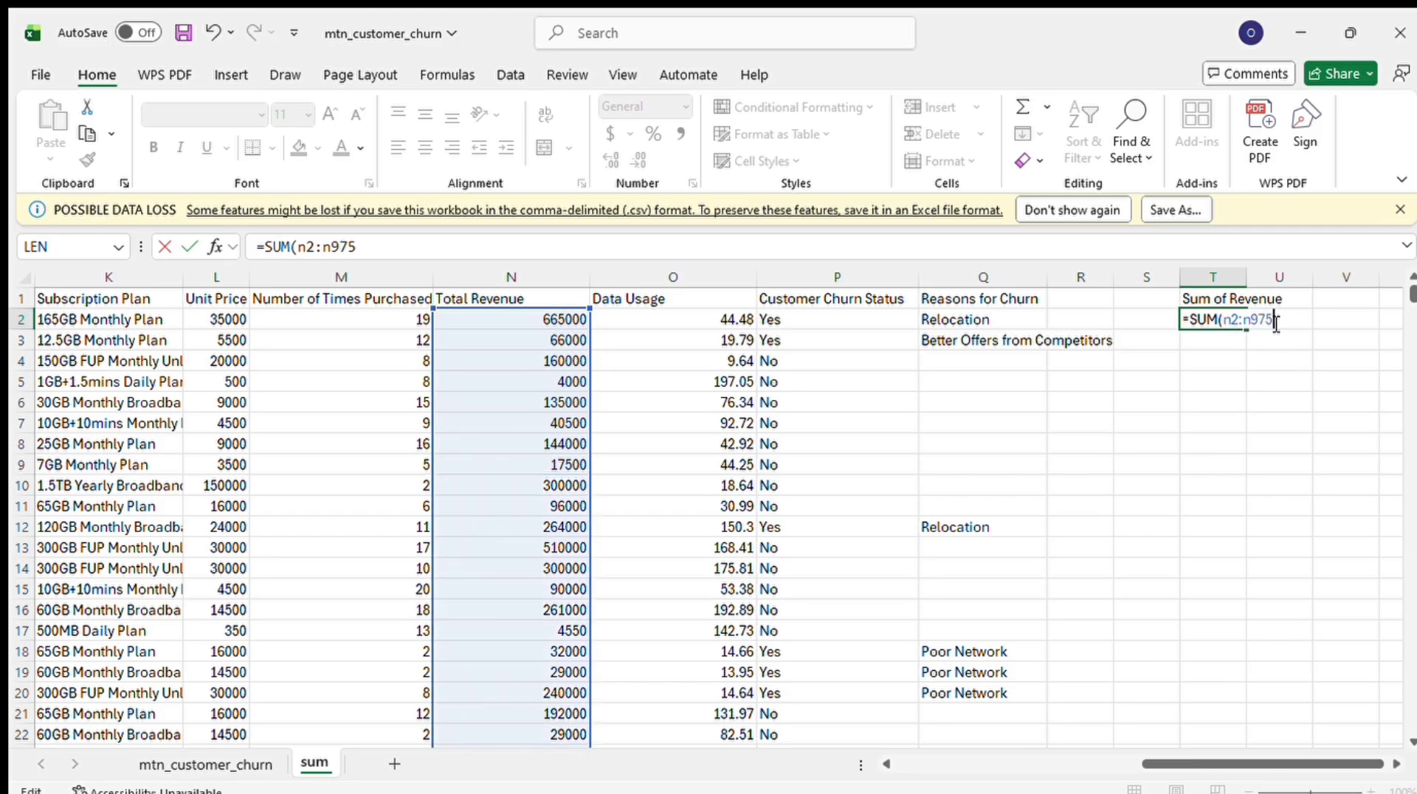
pyautogui.write(')')
pyautogui.press('Return')
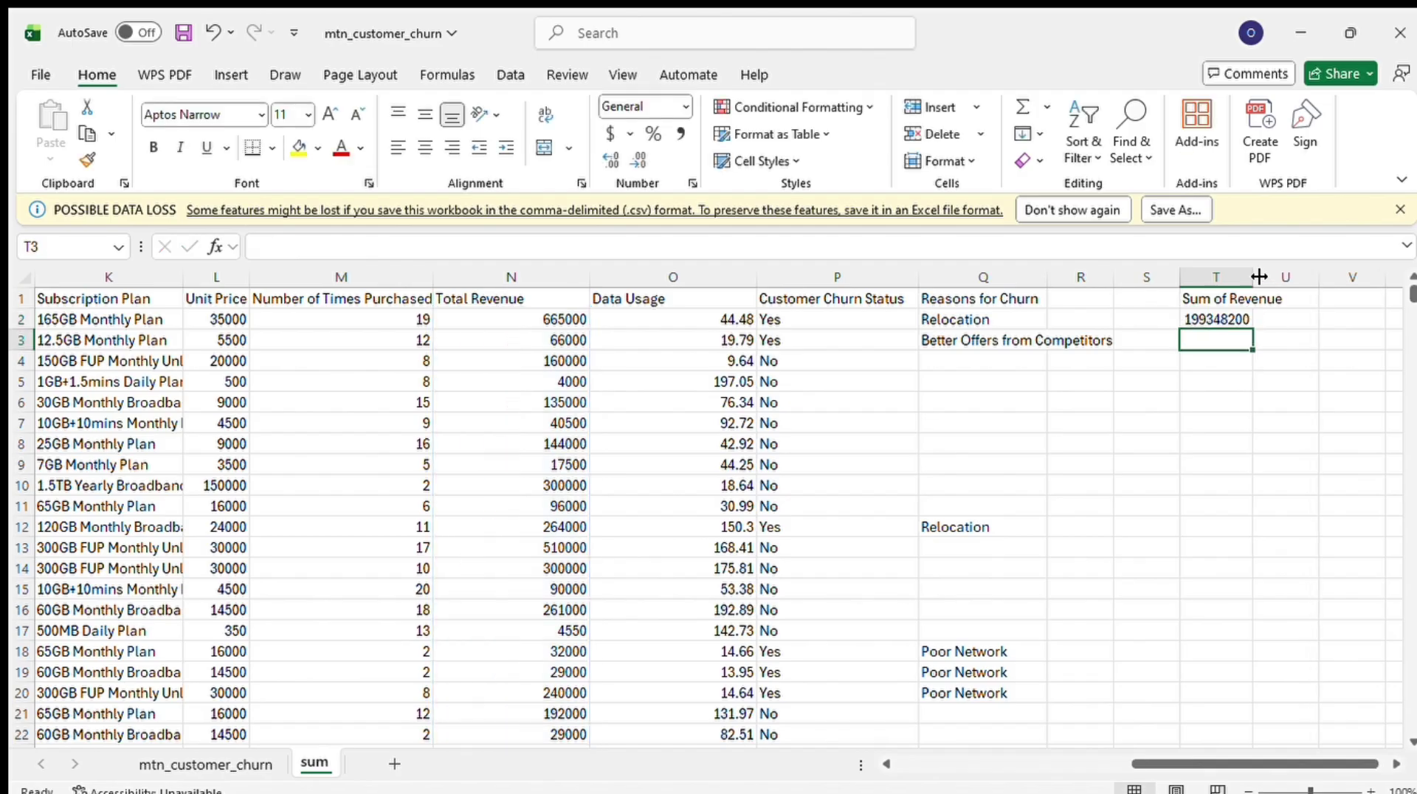
# Widen column T to fit the Sum of Revenue header and check T2's result against the Total Revenue column
pyautogui.moveTo(1254, 276); pyautogui.dragTo(1304, 277)
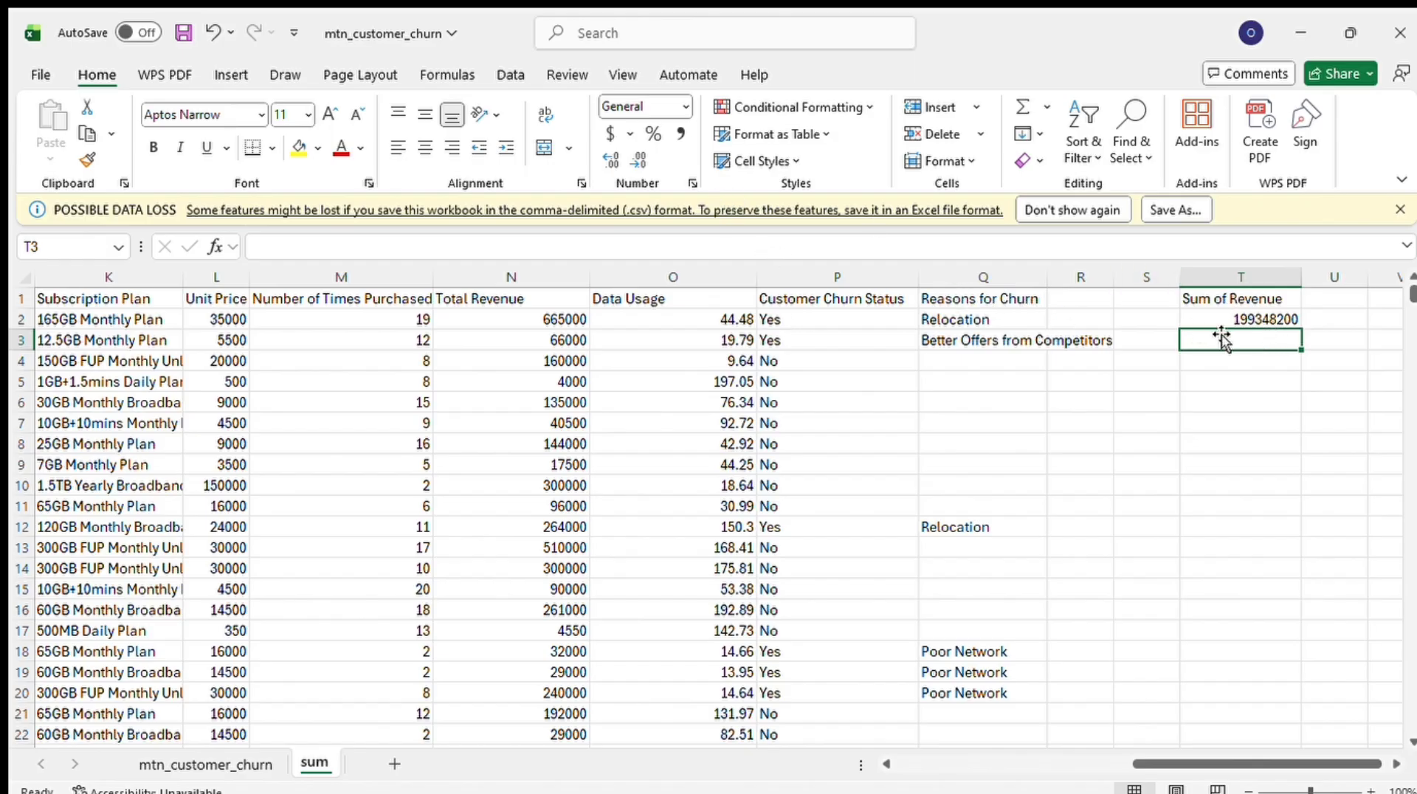
pyautogui.click(533, 277)
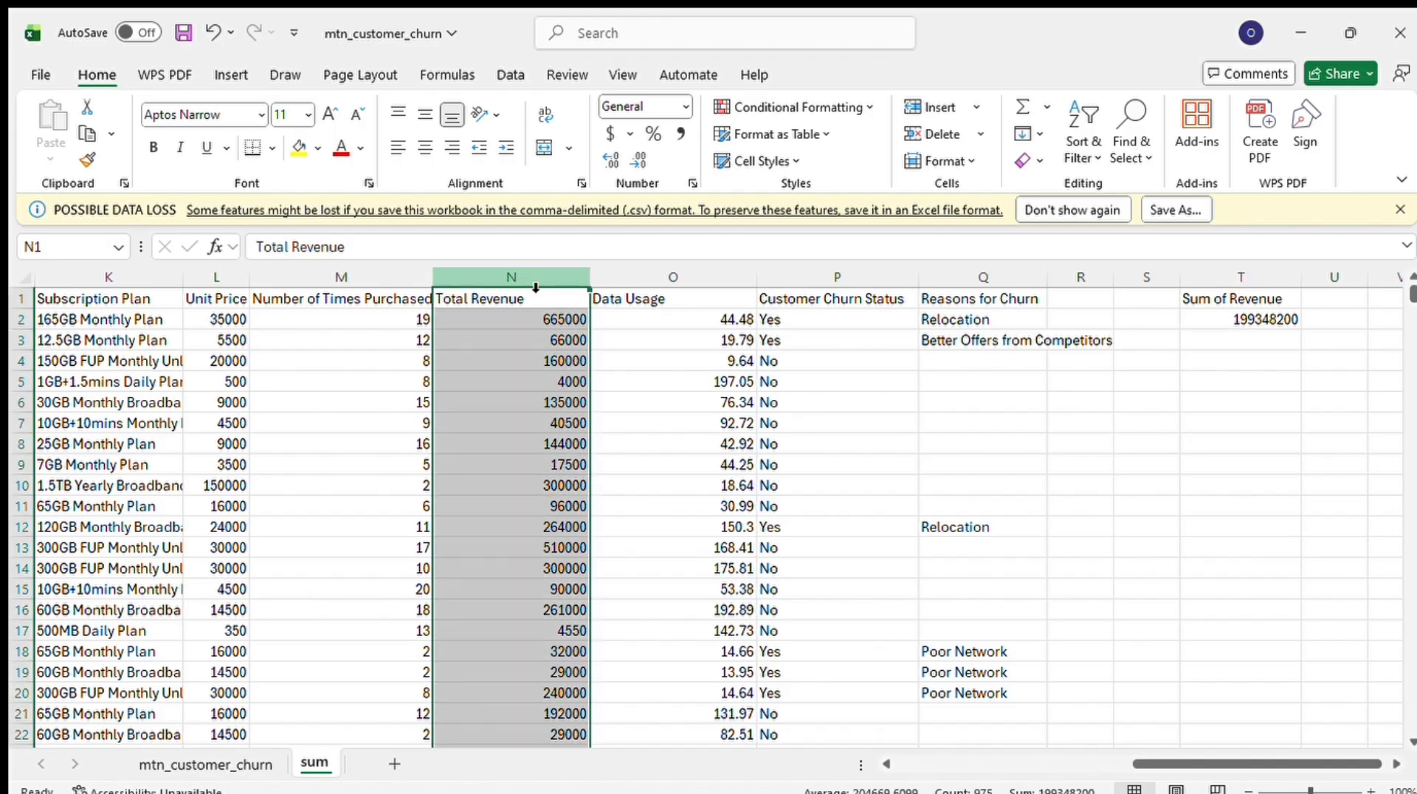
pyautogui.click(682, 105)
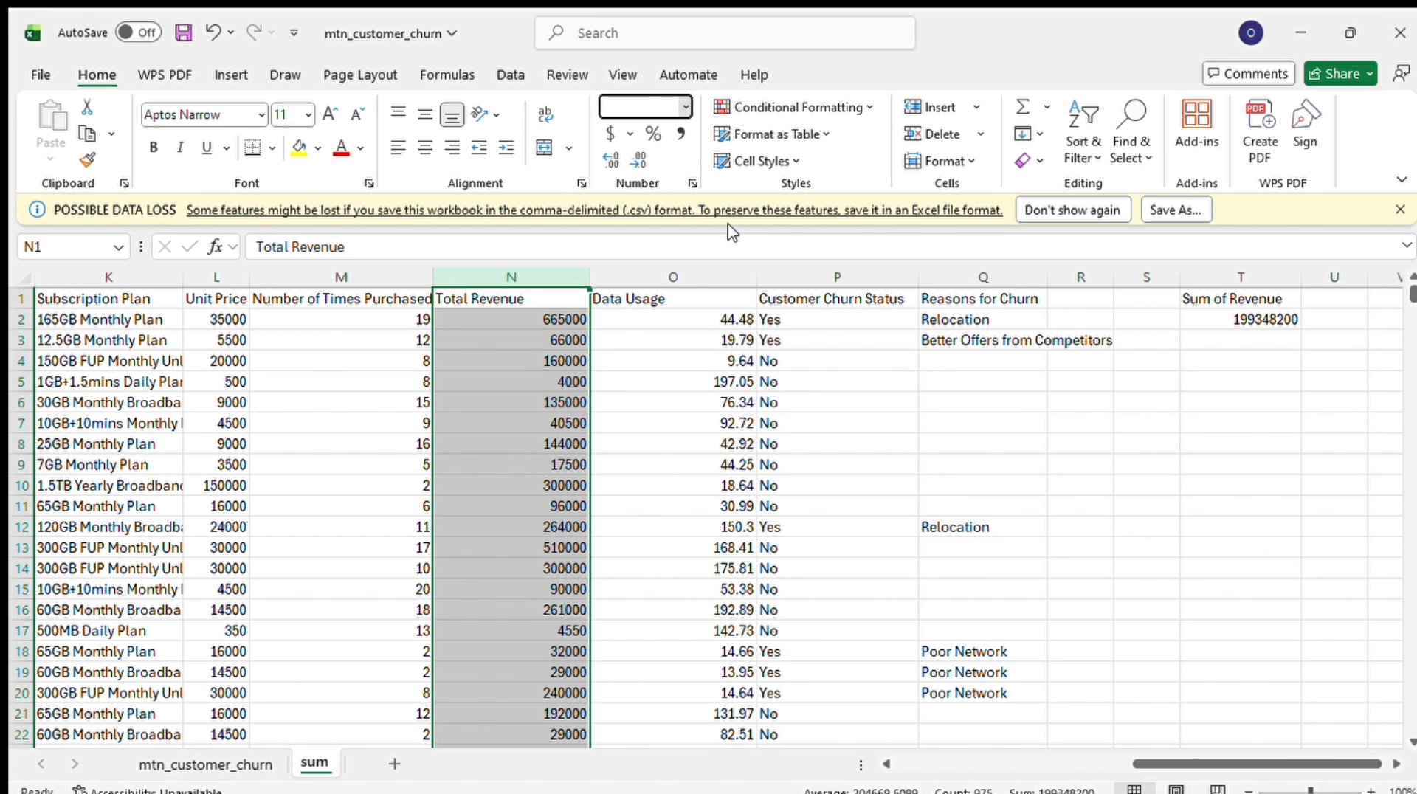
pyautogui.click(1266, 285)
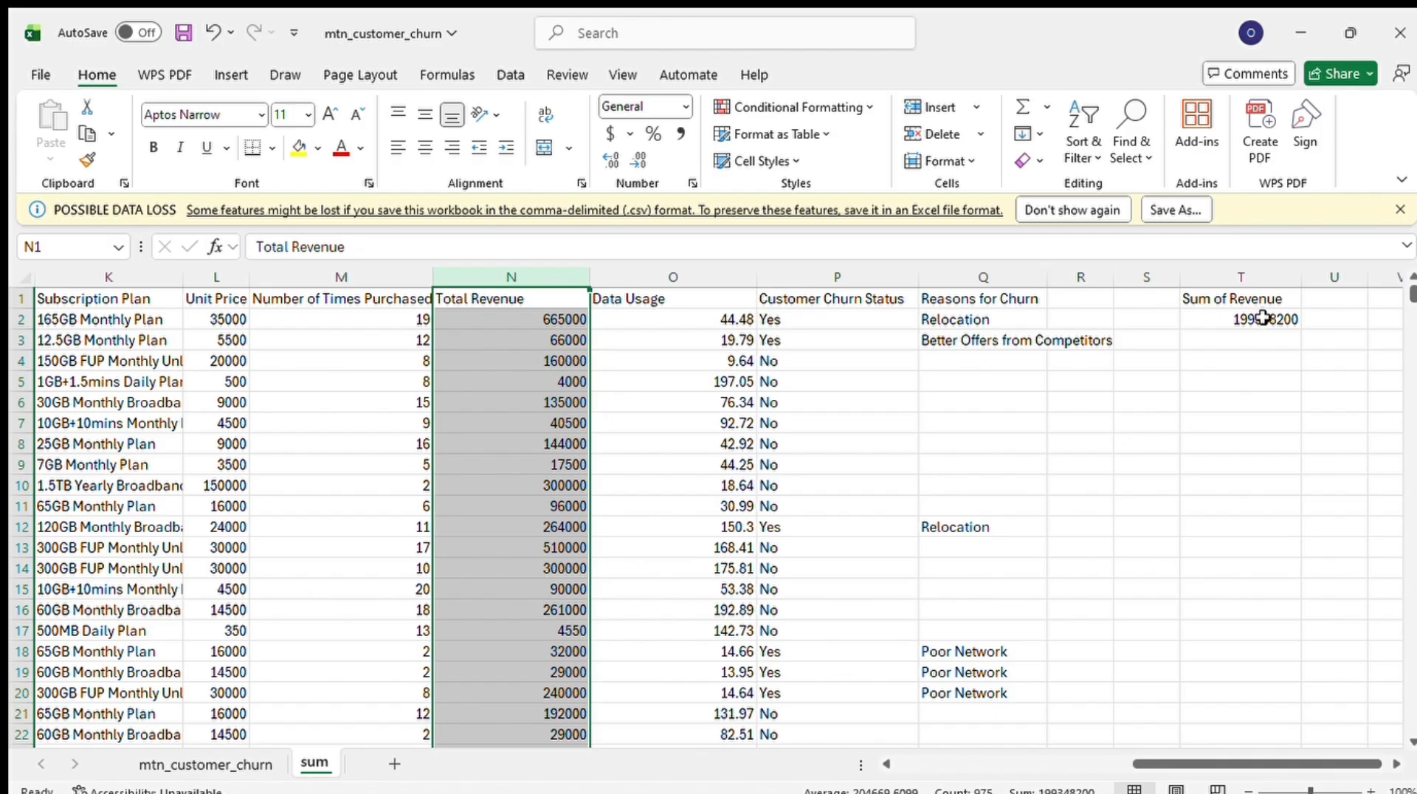
pyautogui.click(1264, 317)
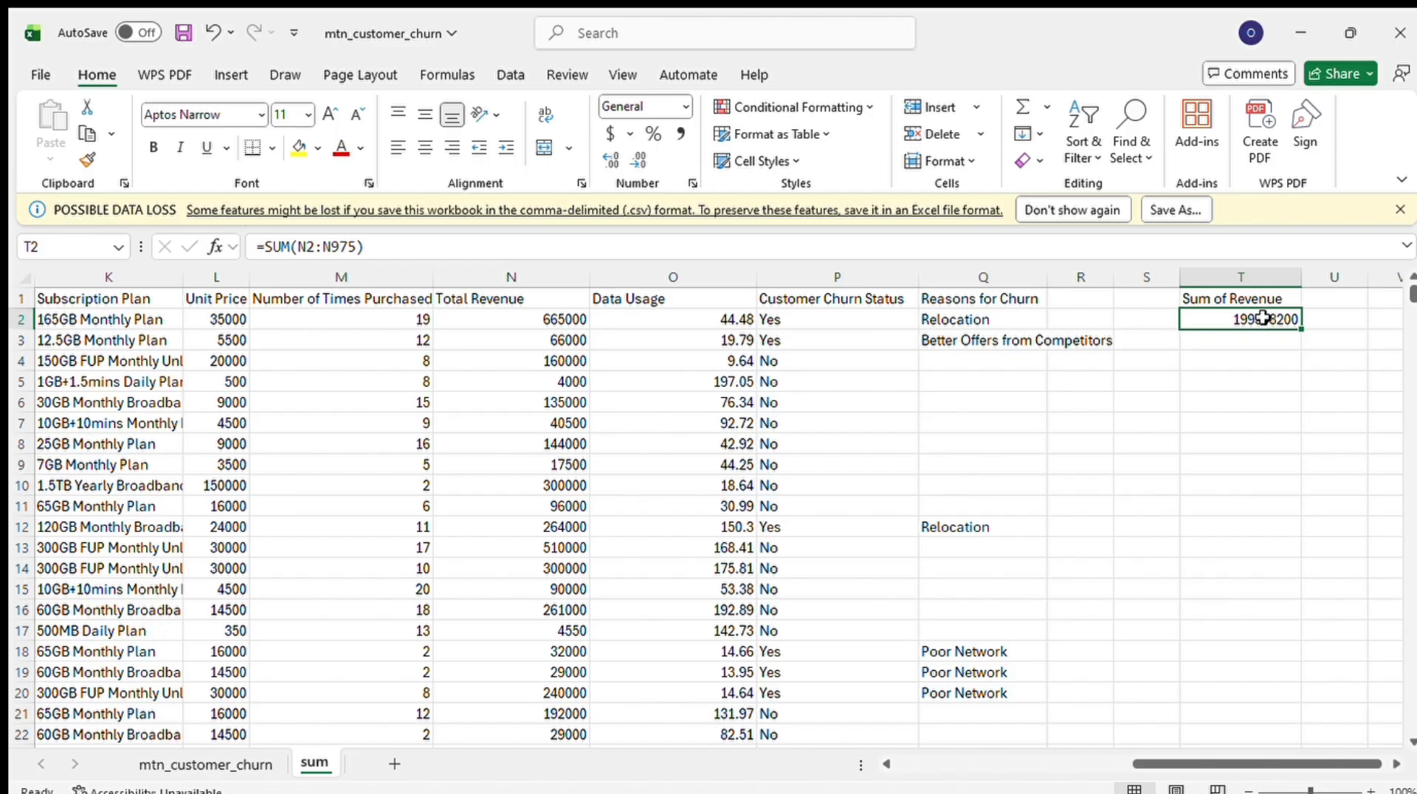
# Enter the header "Sumif of revenue" in cell U1, beside Sum of Revenue
pyautogui.hscroll(1, 1264, 317)
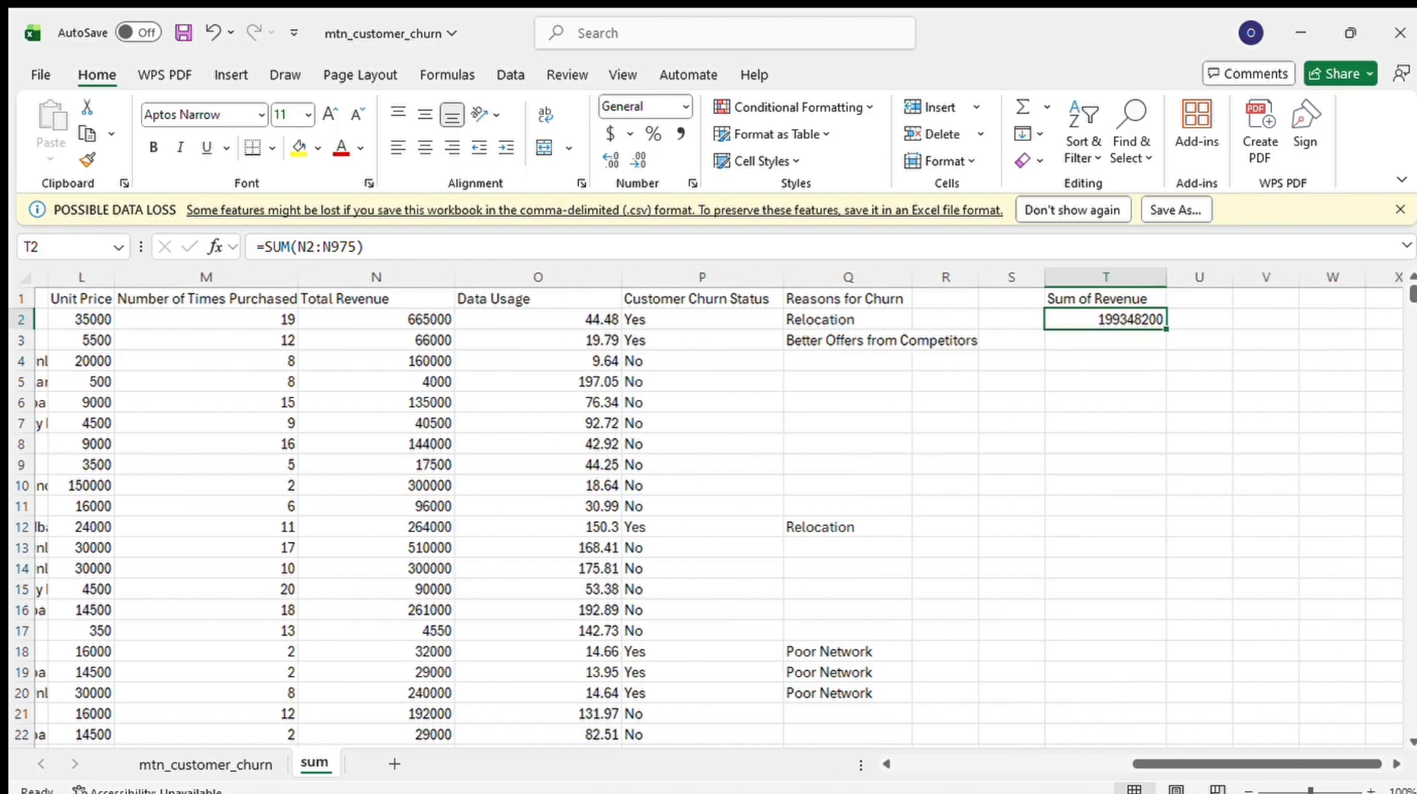
pyautogui.click(1196, 301)
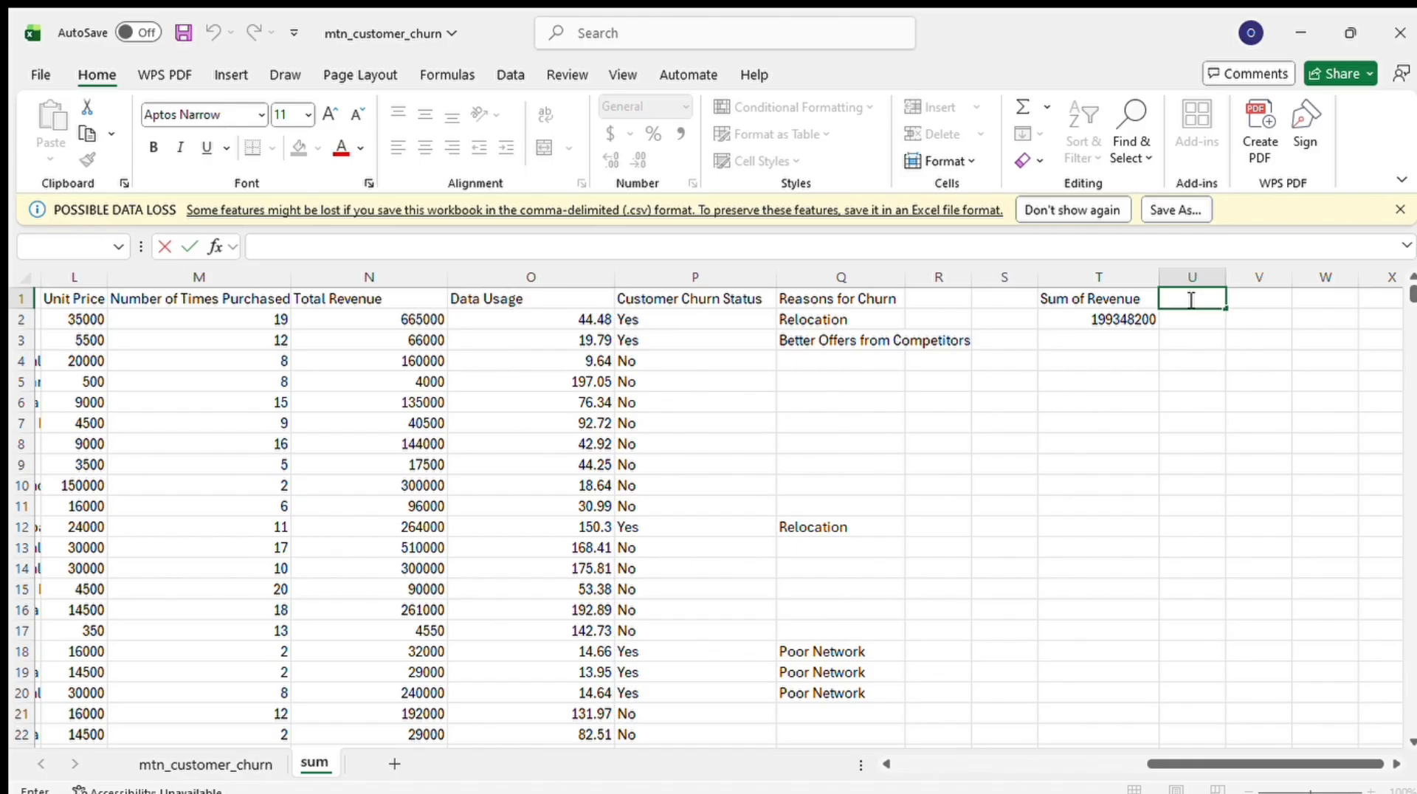
pyautogui.write('Sum if of')
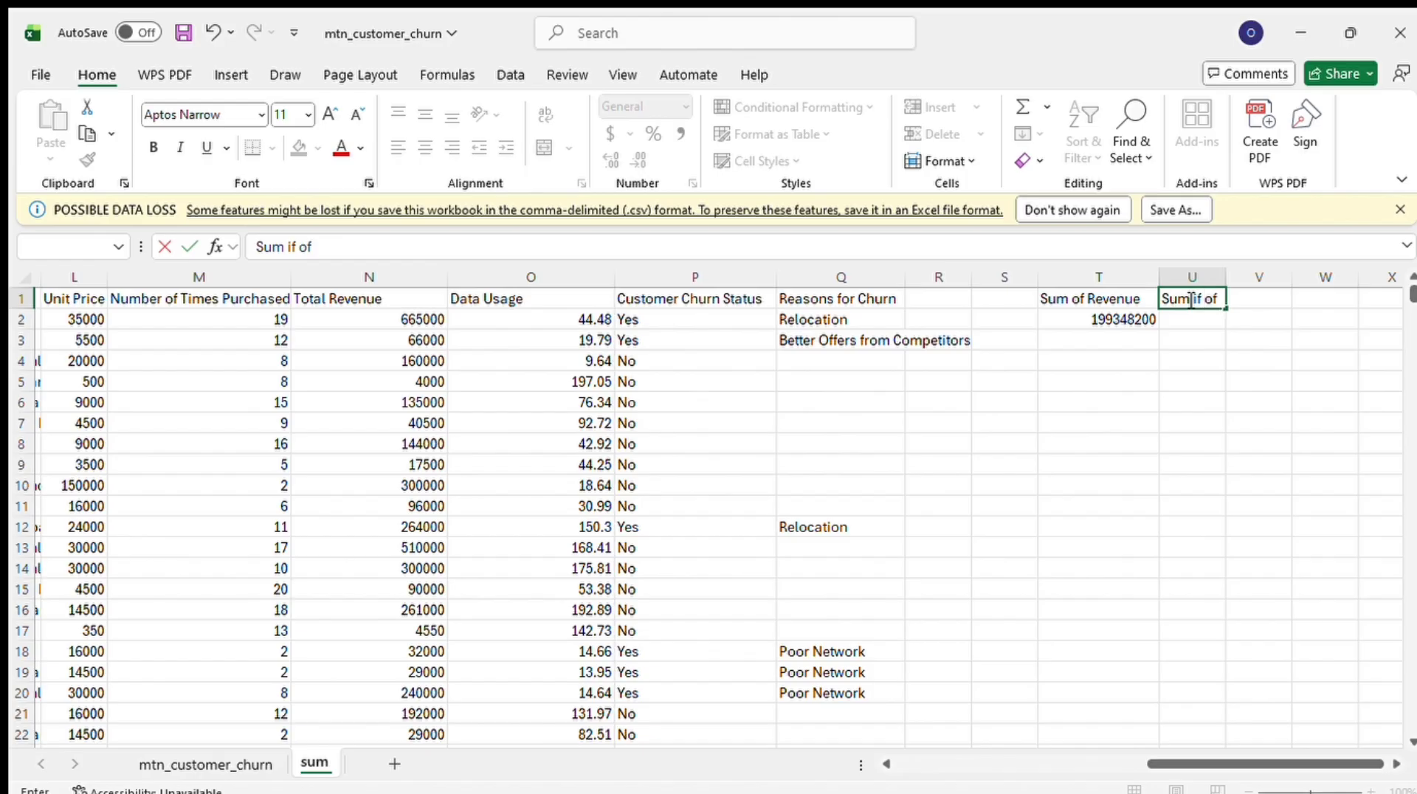
pyautogui.write(' revenue')
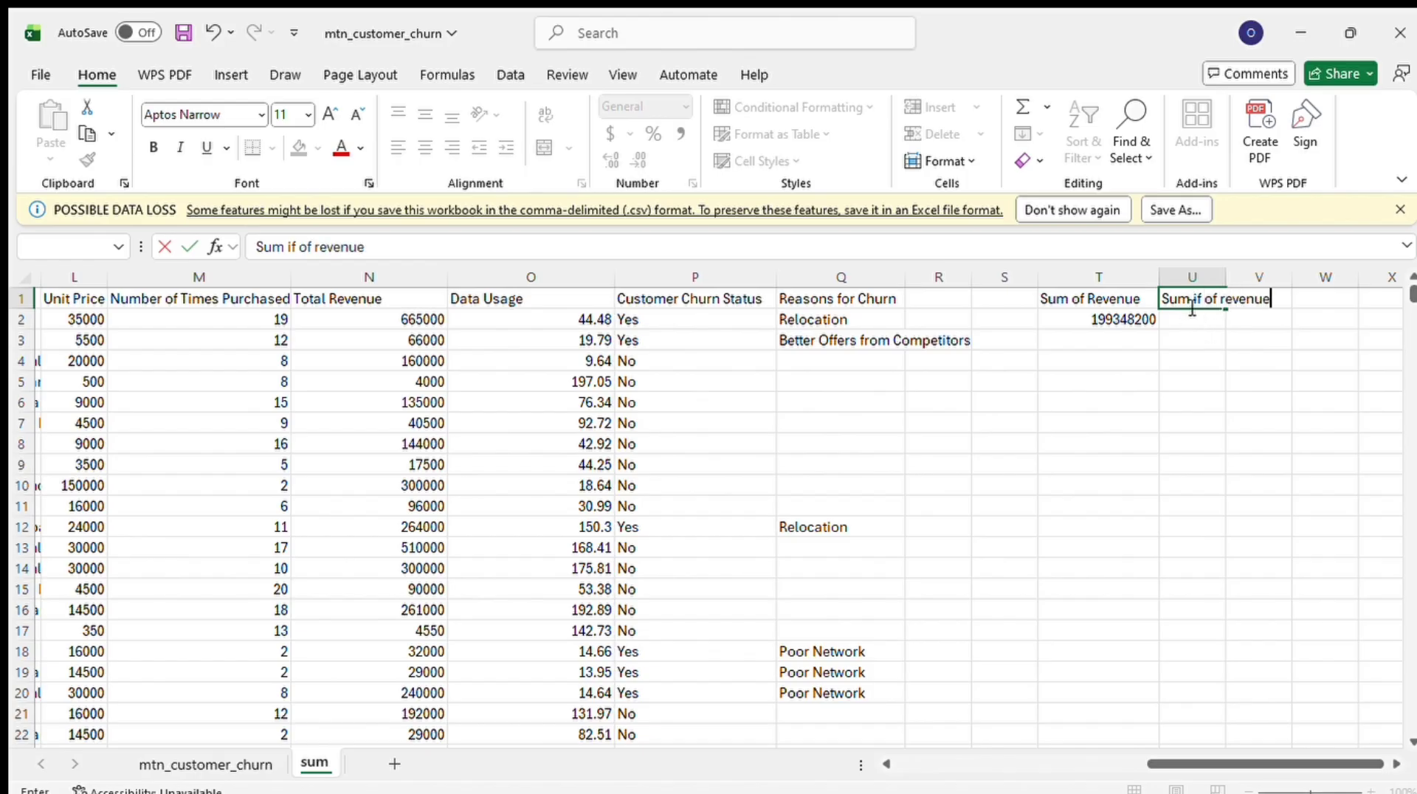
pyautogui.click(1193, 304)
pyautogui.press('BackSpace')
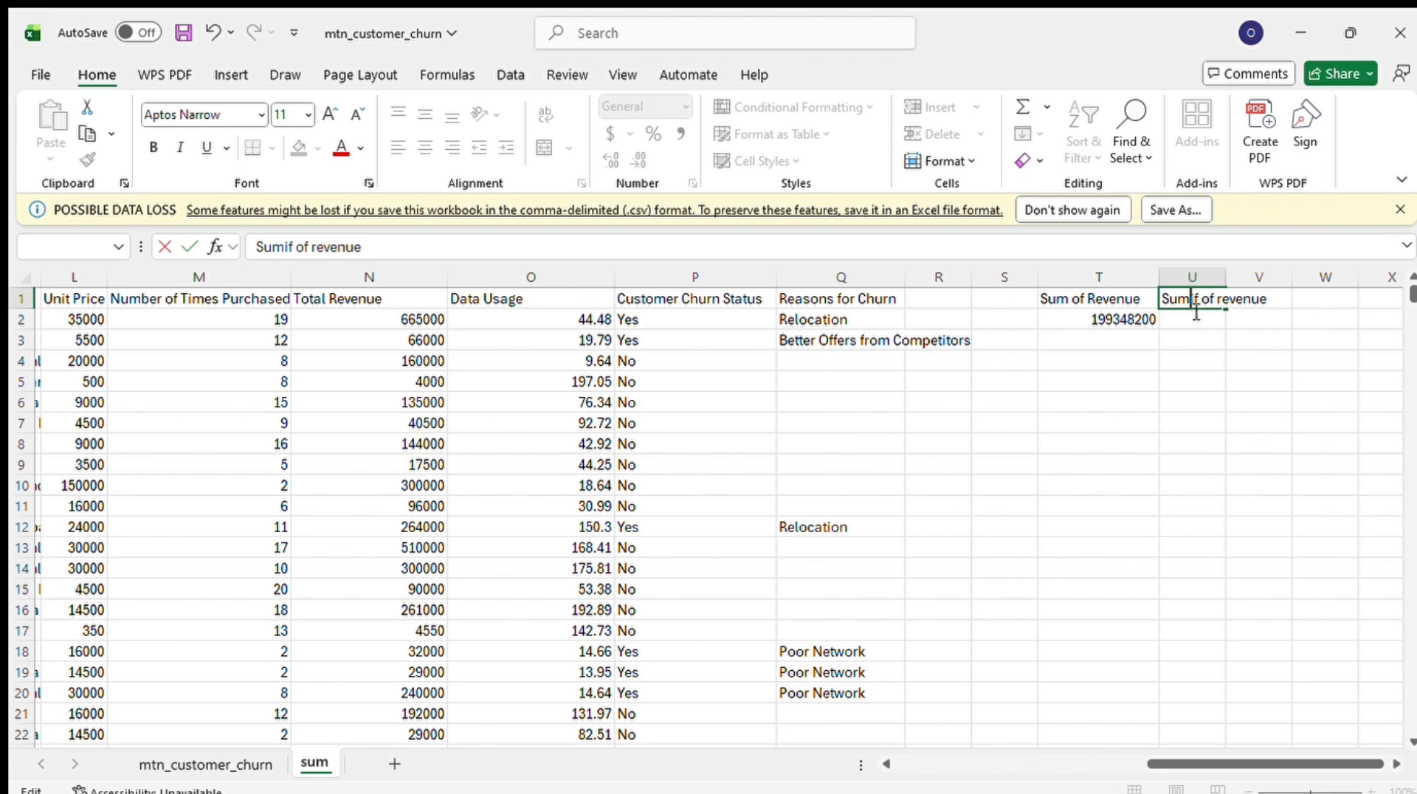
# Begin a SUMIF formula in U2 with n2:n975, the Total Revenue values, as its range
pyautogui.doubleClick(1199, 323)
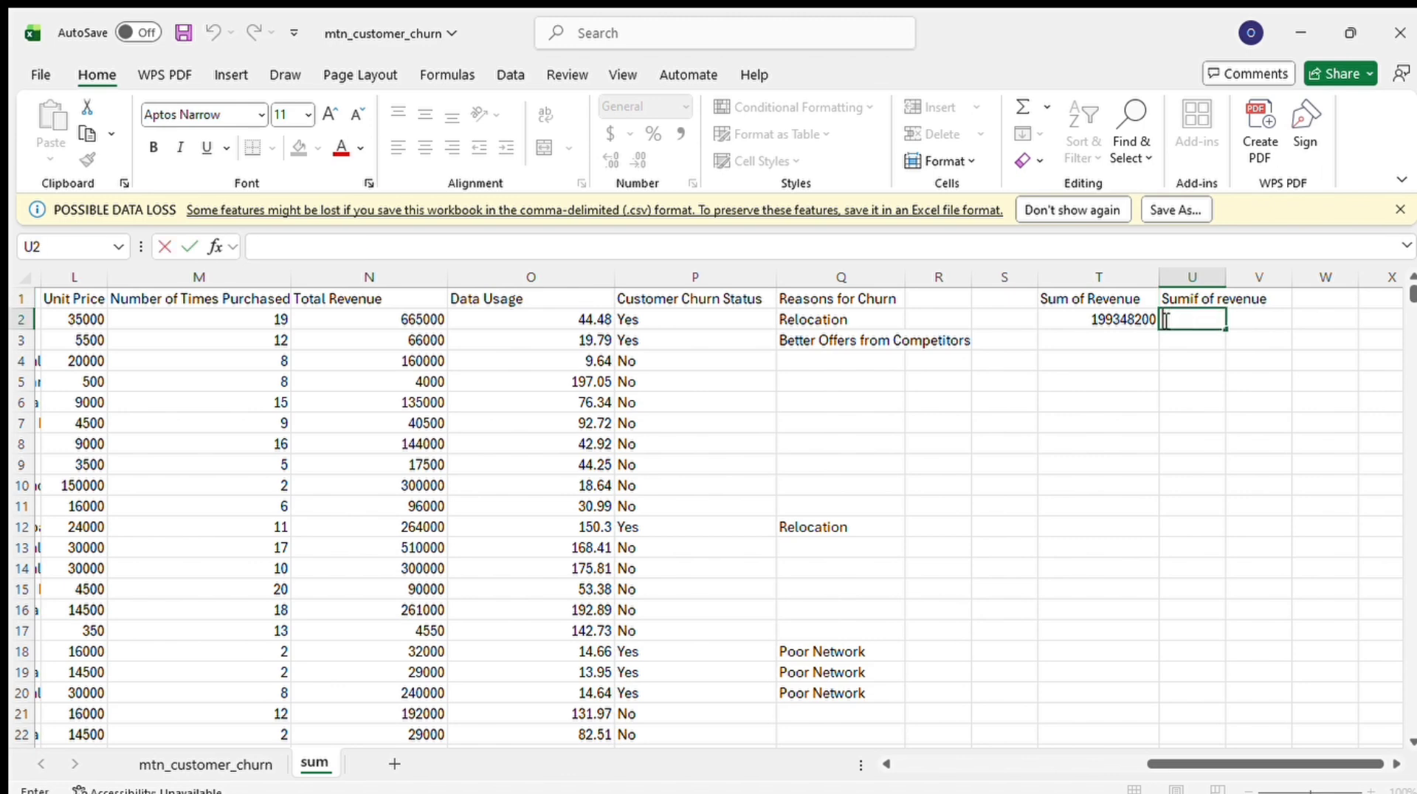
pyautogui.click(1110, 318)
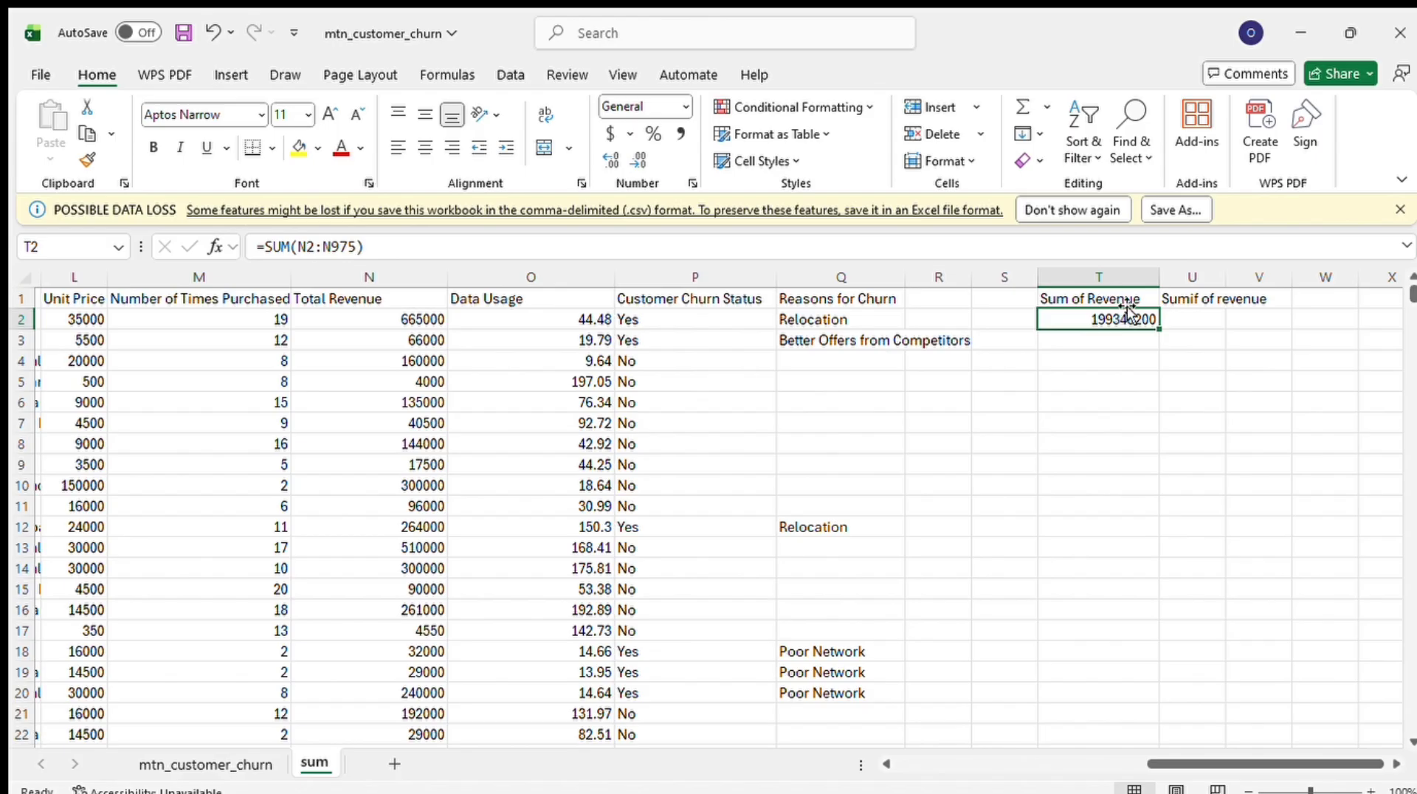
pyautogui.click(1197, 319)
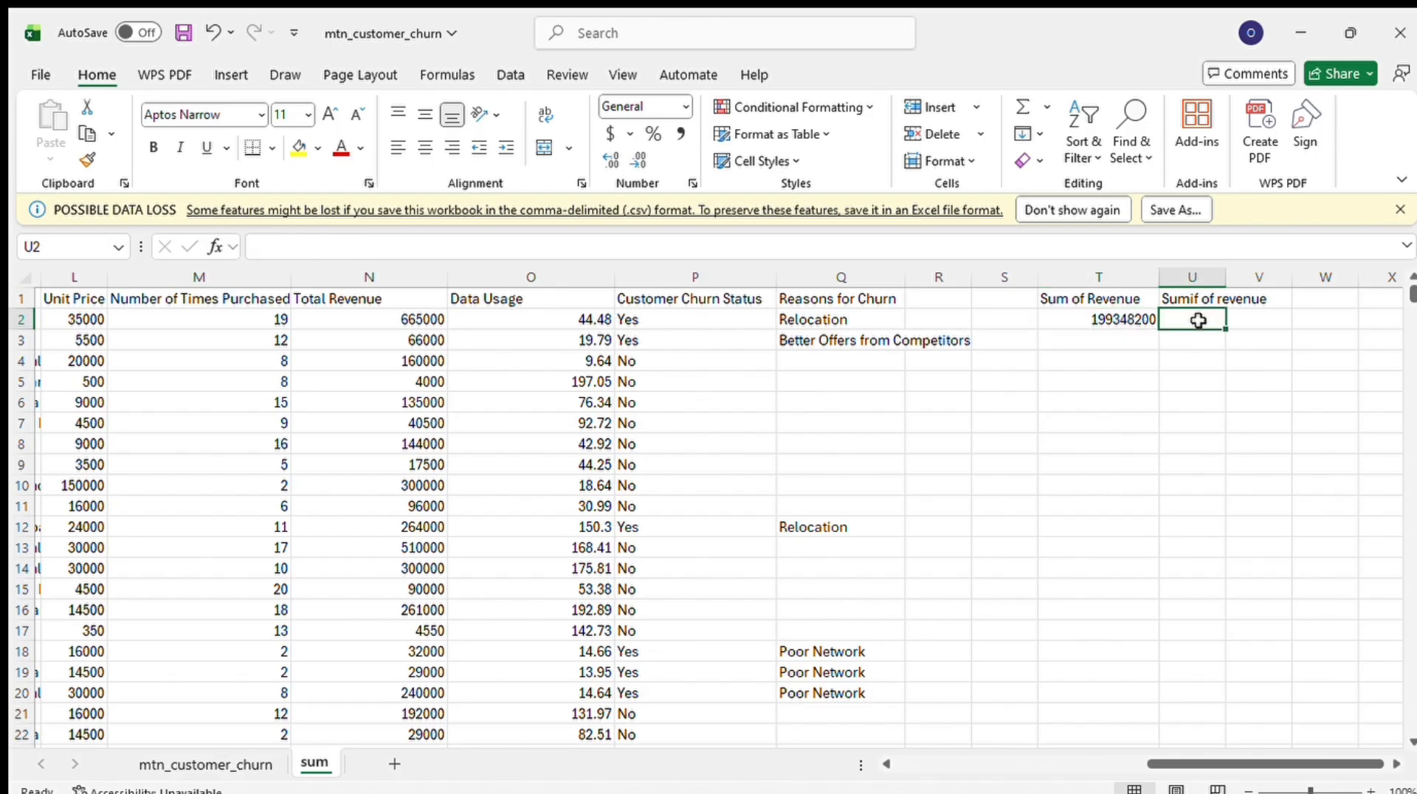
pyautogui.doubleClick(1188, 320)
pyautogui.press('Escape')
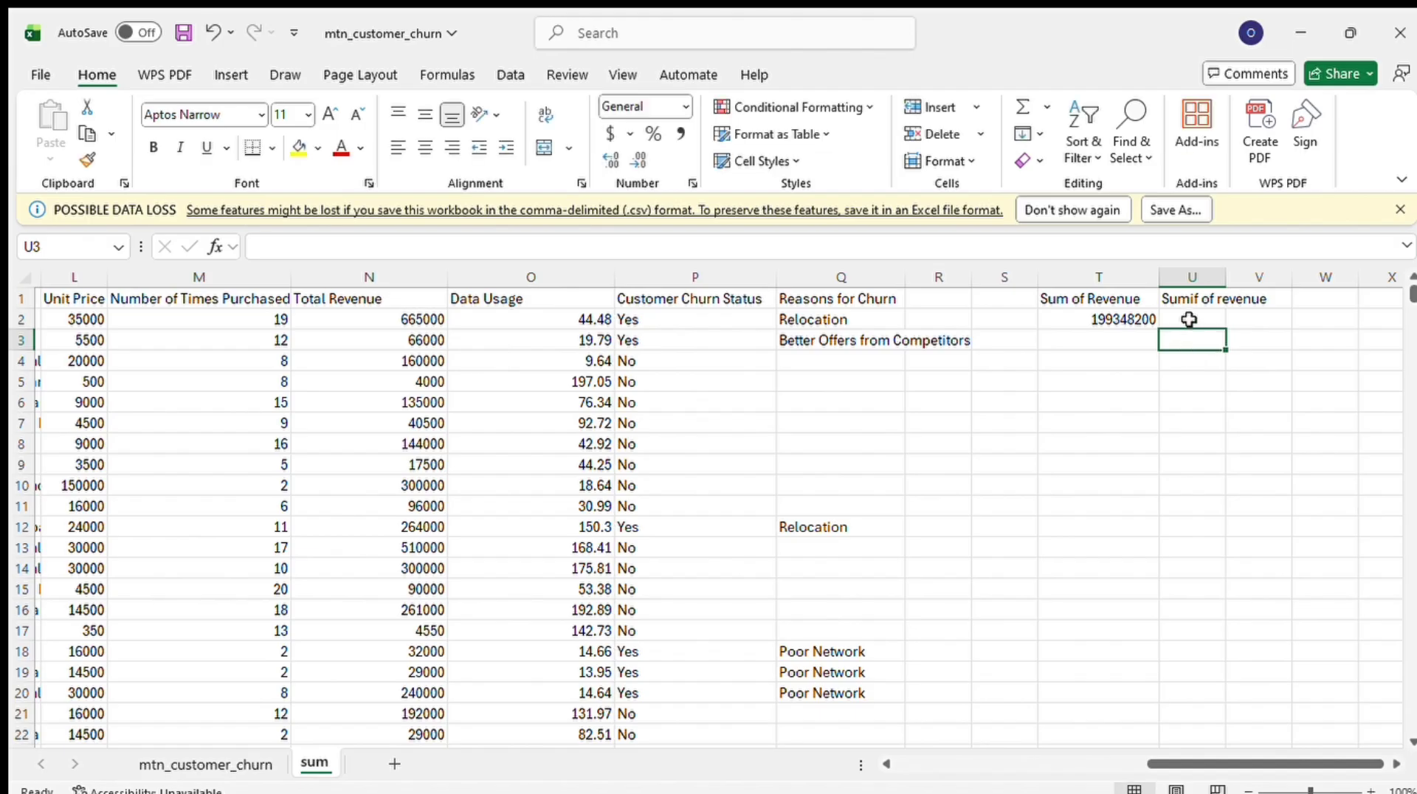
pyautogui.write('=')
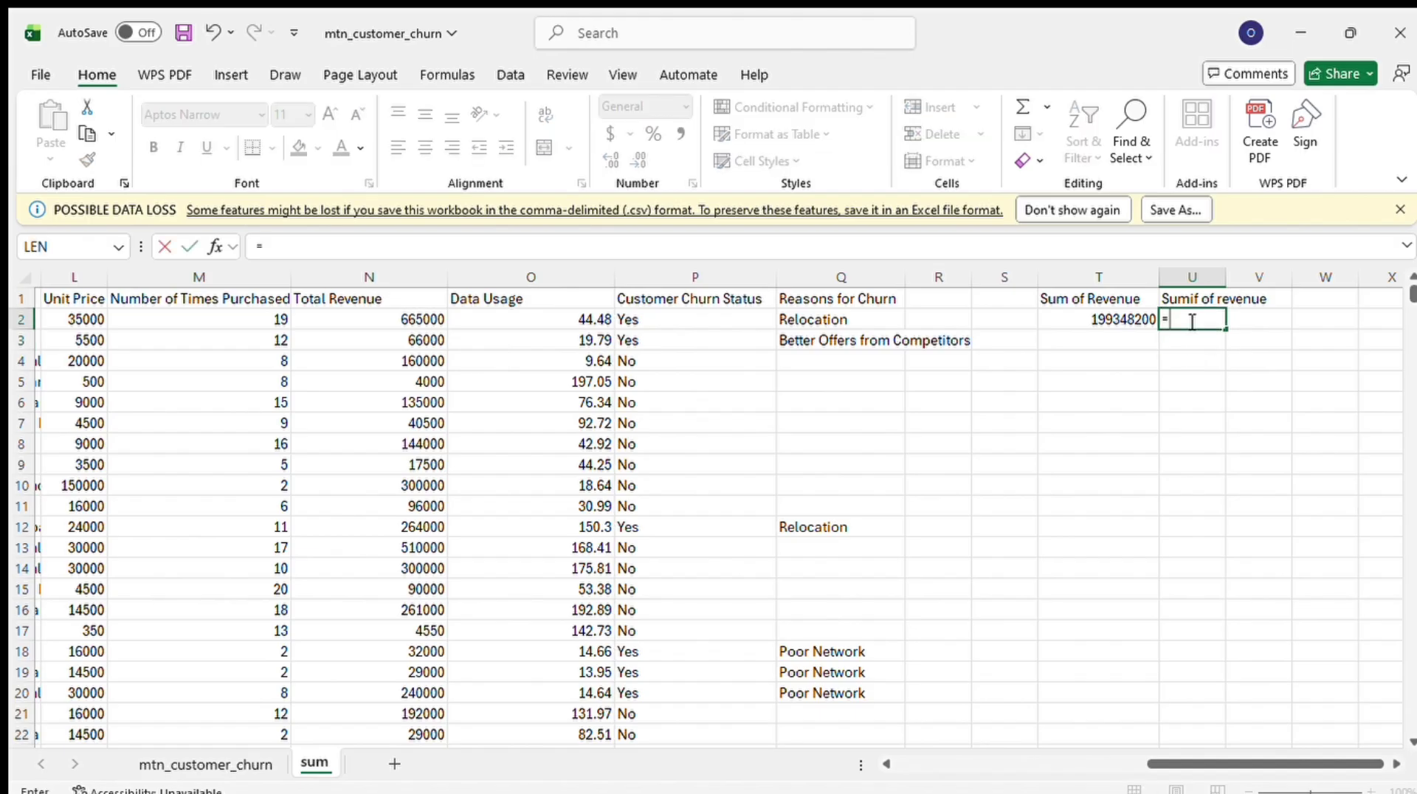
pyautogui.write('sumif')
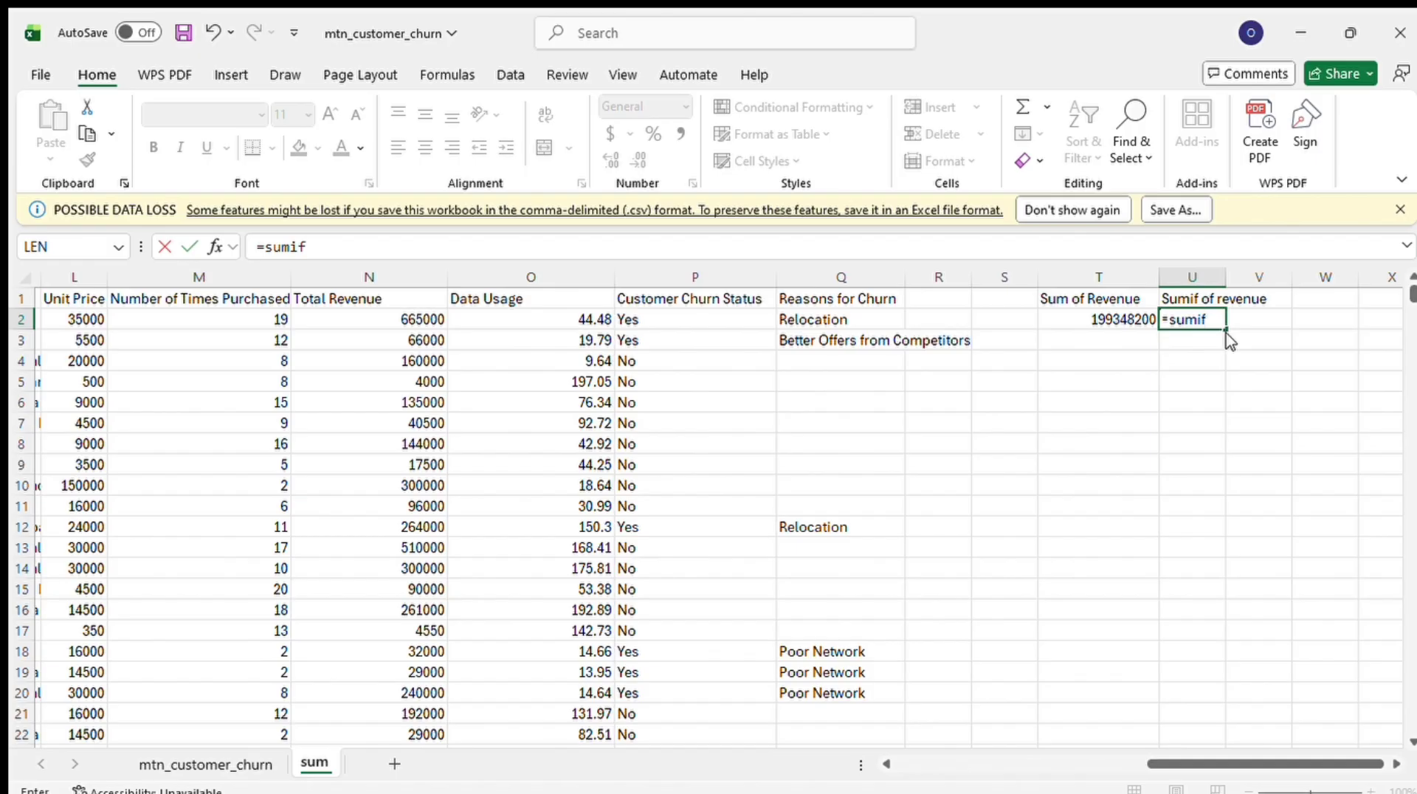
pyautogui.press('Tab')
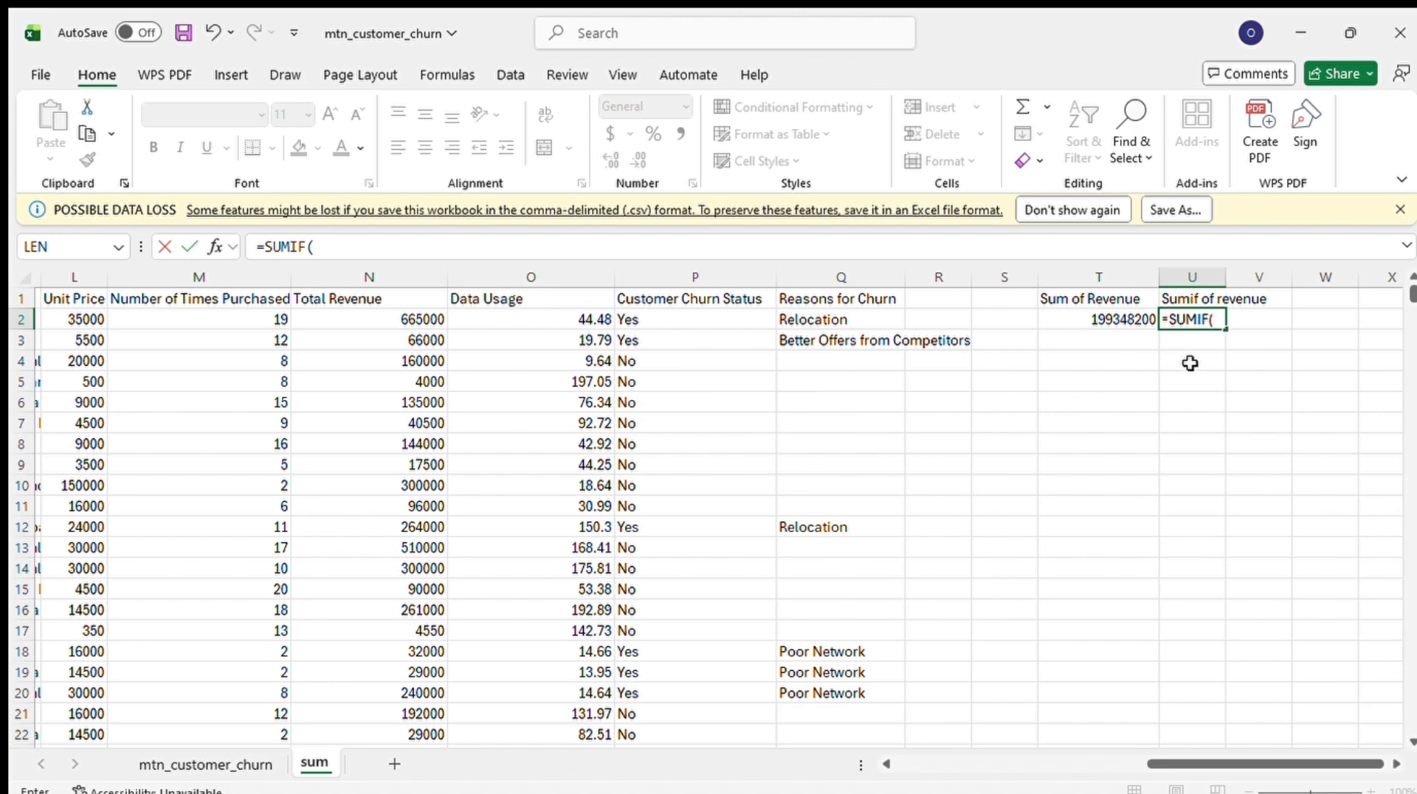
pyautogui.click(1218, 319)
pyautogui.write('n2')
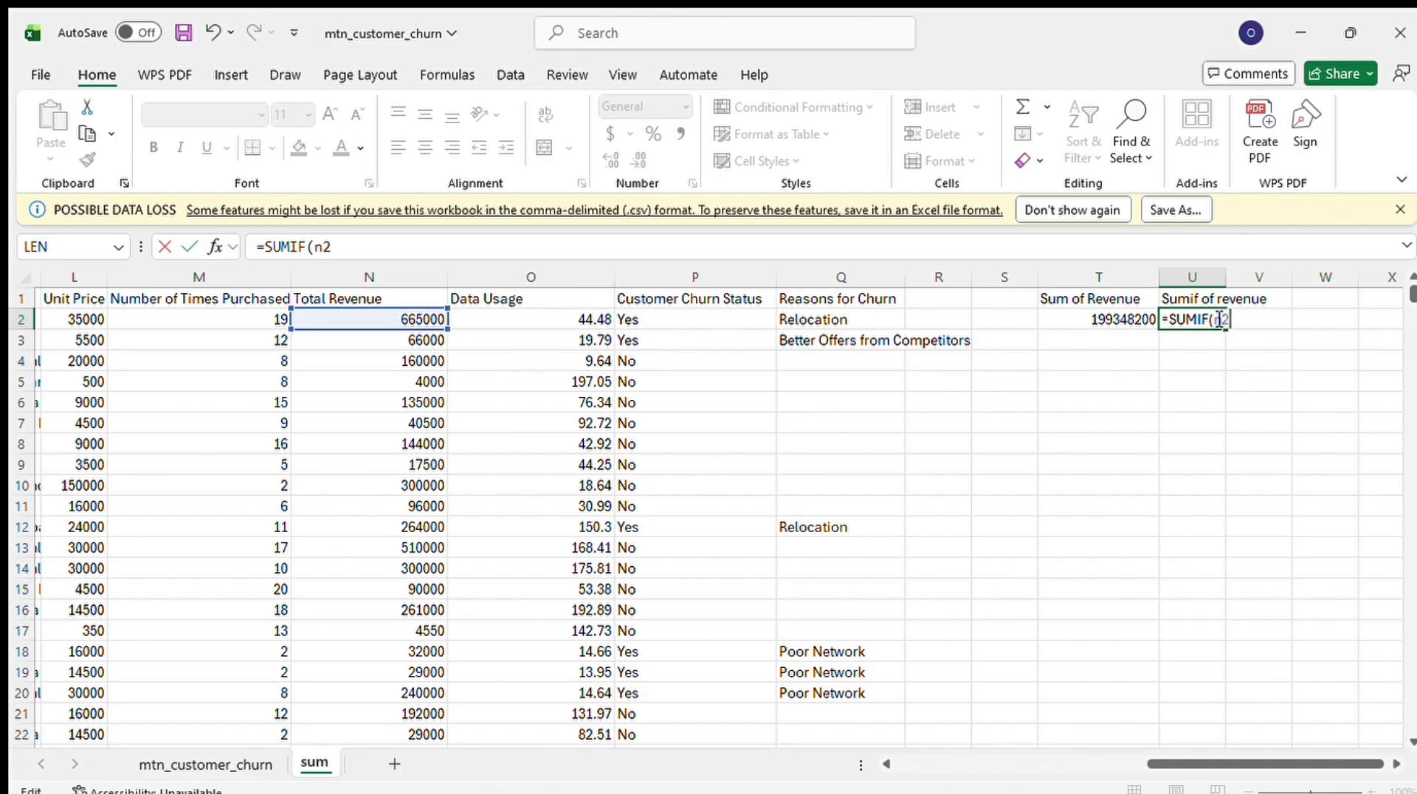
pyautogui.write(':n975,')
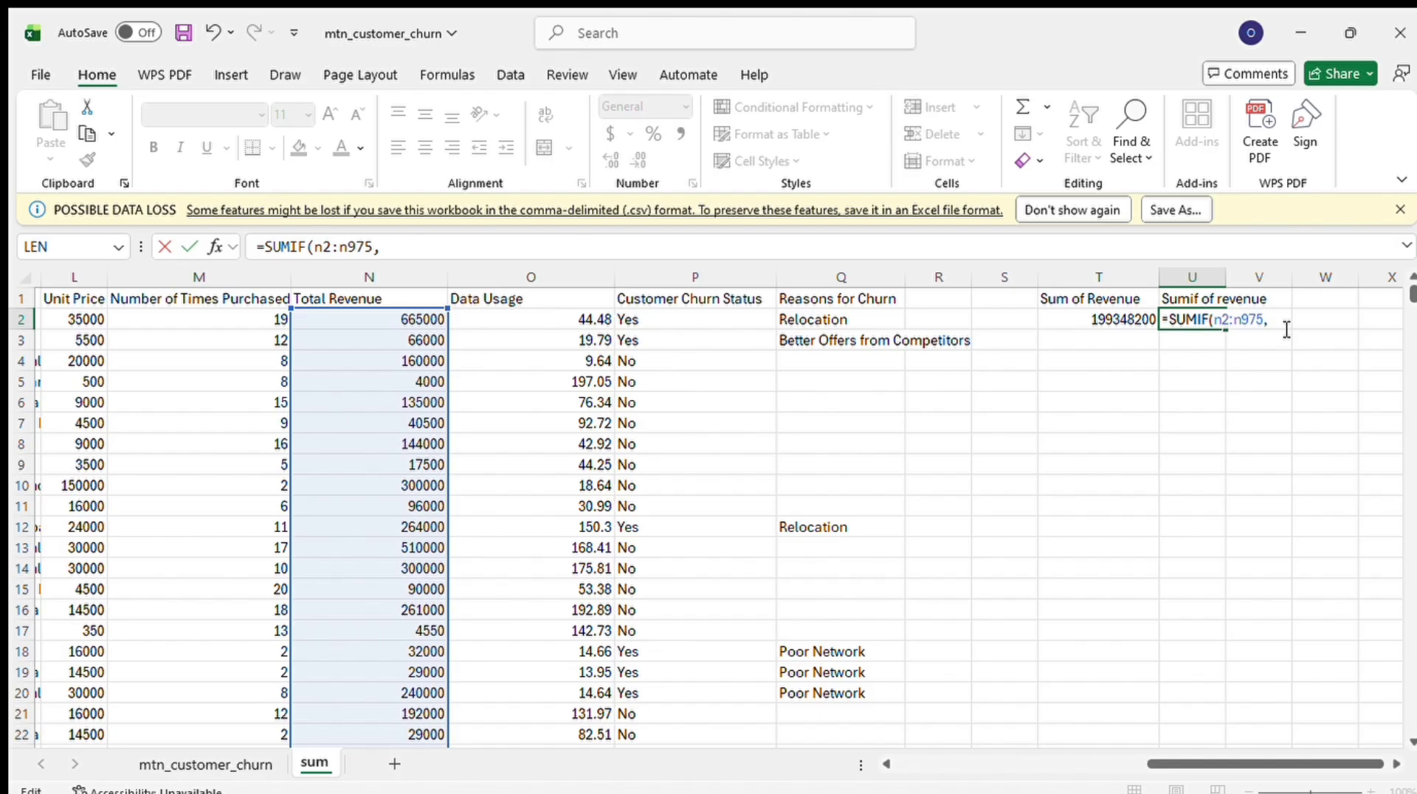
# Complete U2's SUMIF formula with the criterion ">100000" and widen column U to fit its header
pyautogui.write('>')
pyautogui.press('Left')
pyautogui.write('"')
pyautogui.press('Right')
pyautogui.write('100000')
pyautogui.write('"')
pyautogui.write(')')
pyautogui.press('Return')
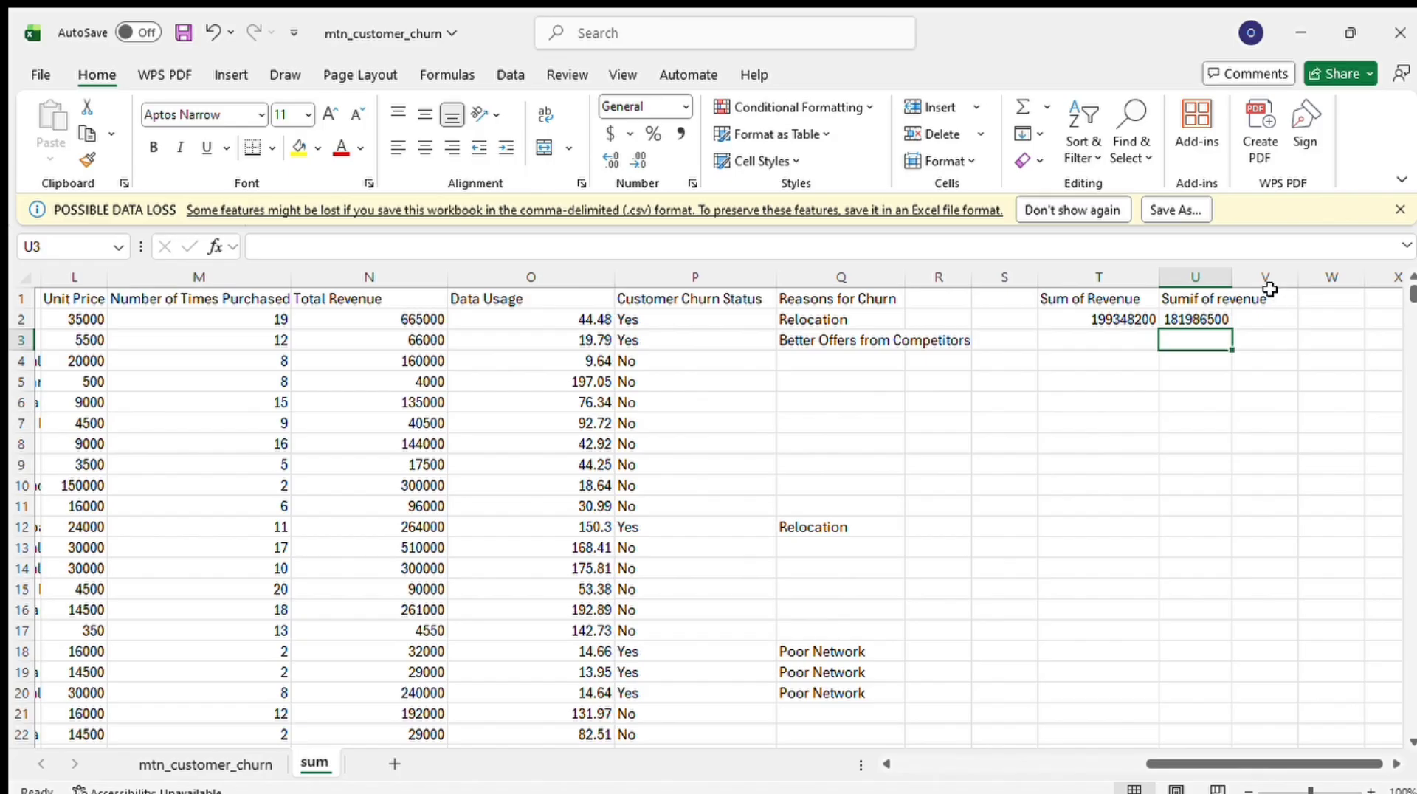
pyautogui.moveTo(1238, 277); pyautogui.dragTo(1270, 277)
# Enter the header "sumifs of revenue" in cell V1
pyautogui.doubleClick(1302, 299)
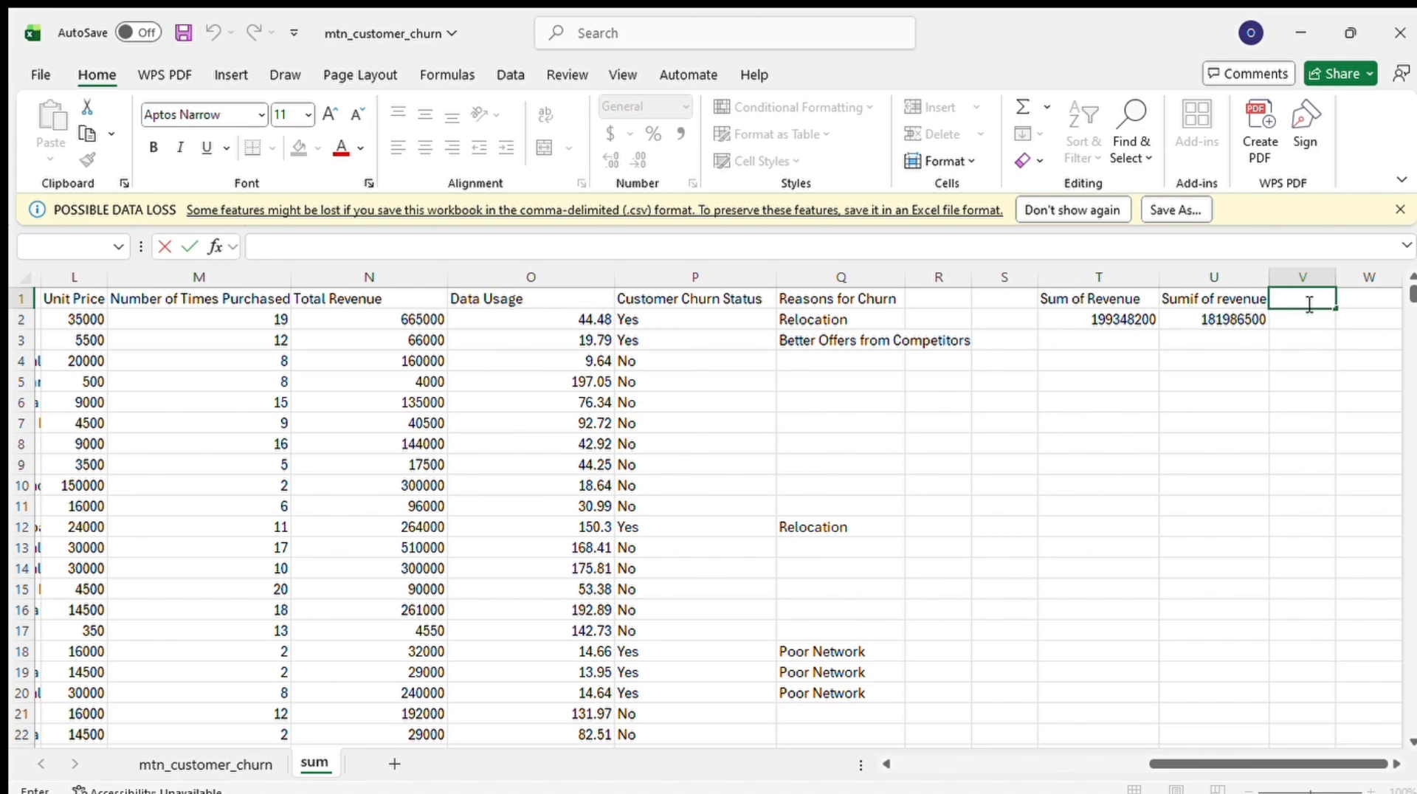
pyautogui.click(1309, 304)
pyautogui.write('sumifs of revenue')
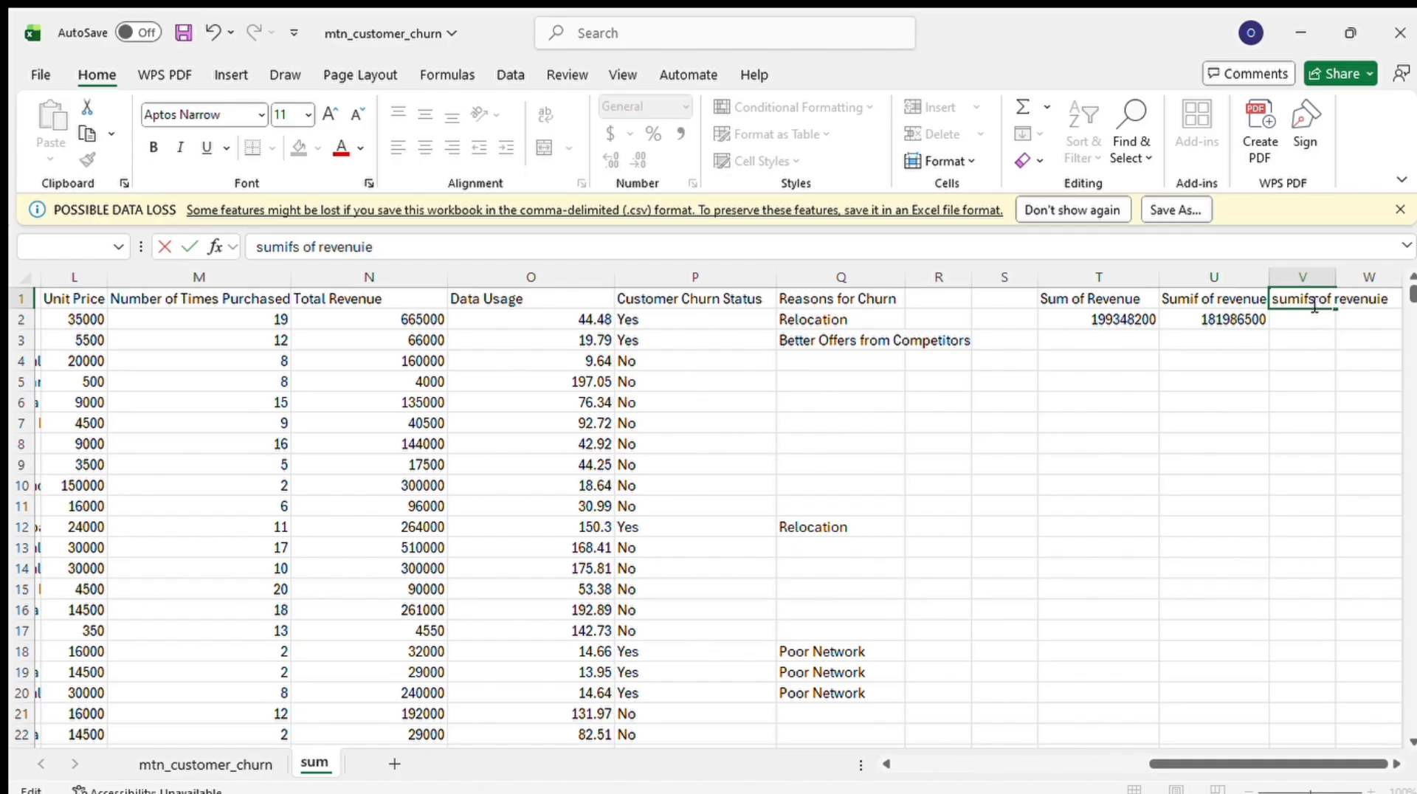
pyautogui.press('BackSpace')
pyautogui.write('e')
pyautogui.press('BackSpace')
pyautogui.write('e')
pyautogui.press('Return')
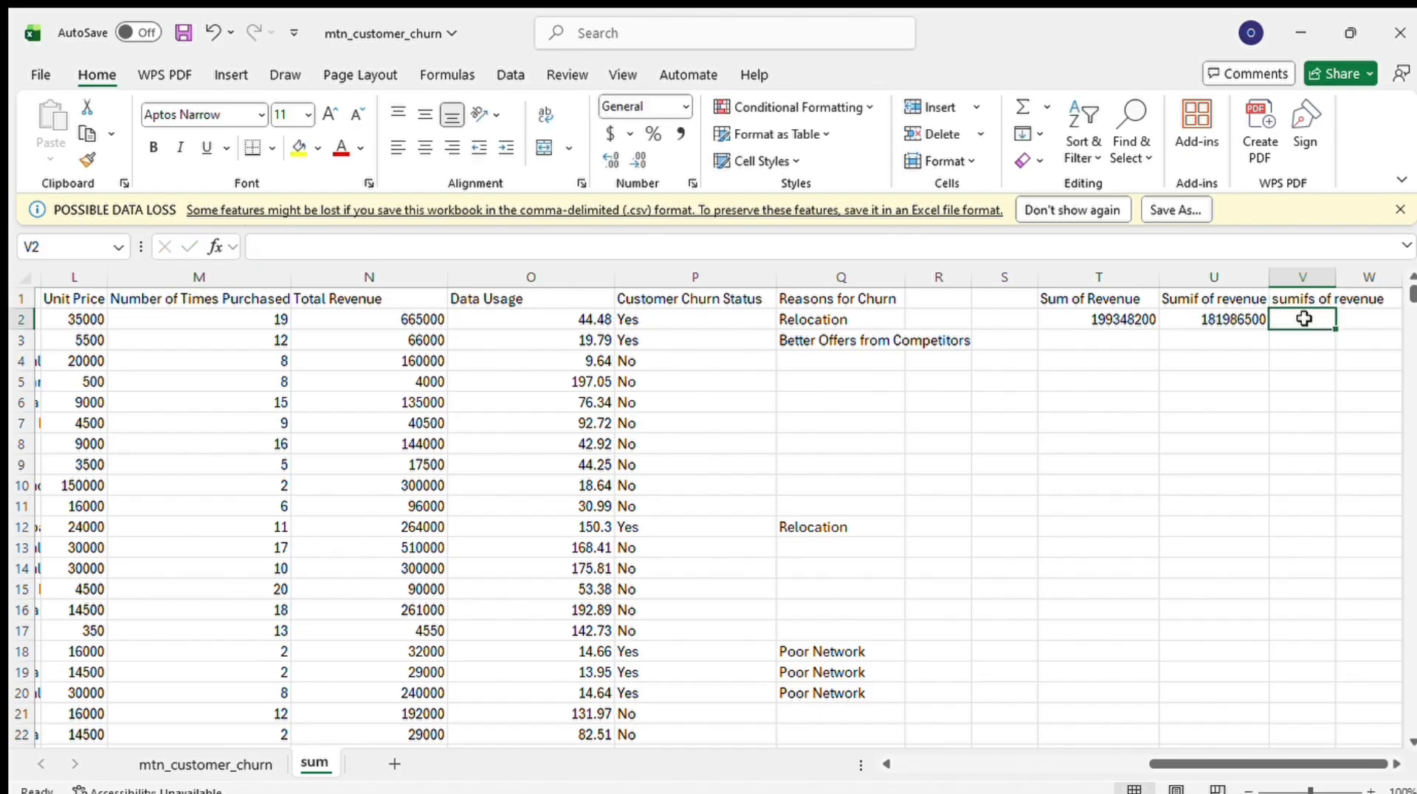
# Begin a SUMIFS formula in V2 with n2:n975, the Total Revenue values, as its sum range
pyautogui.doubleClick(1305, 320)
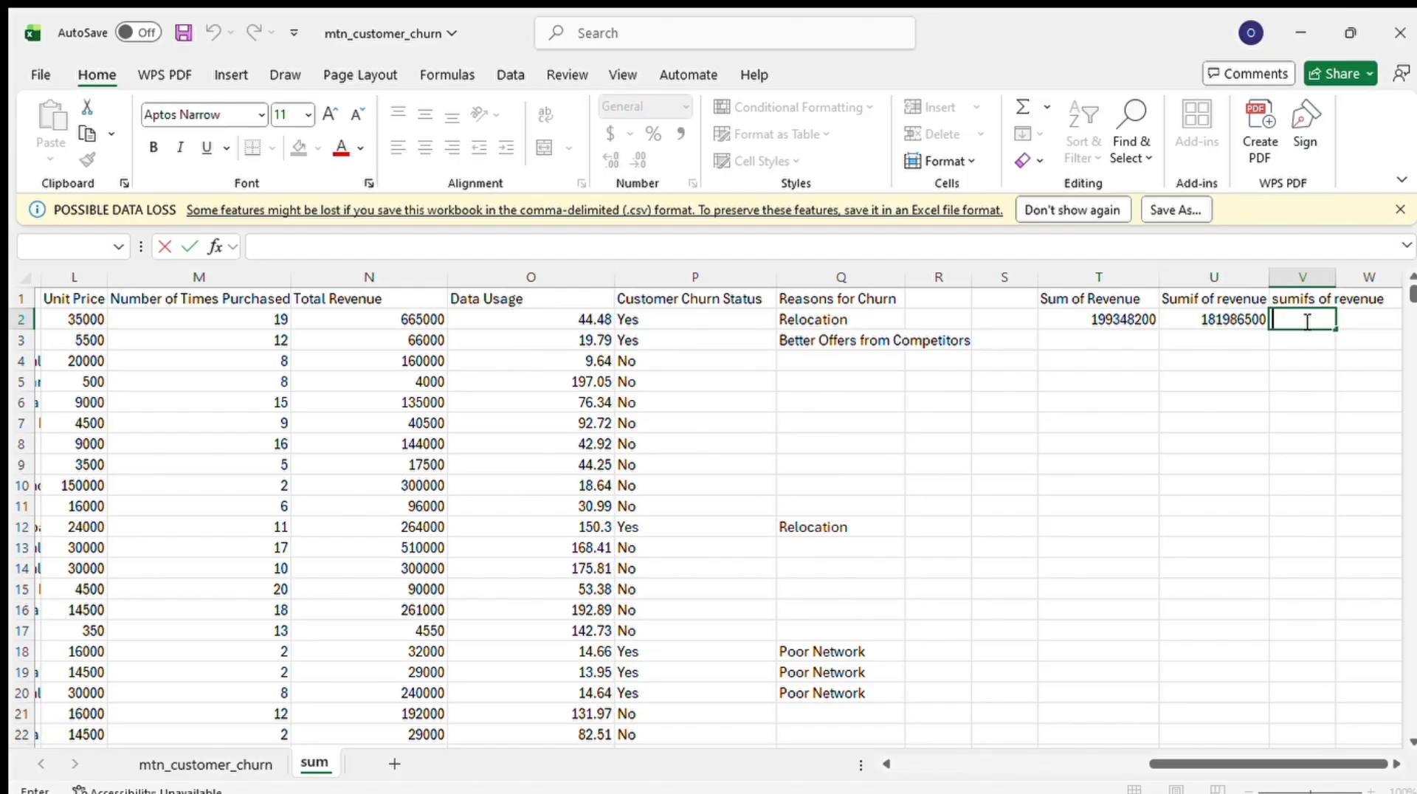
pyautogui.write('=sum')
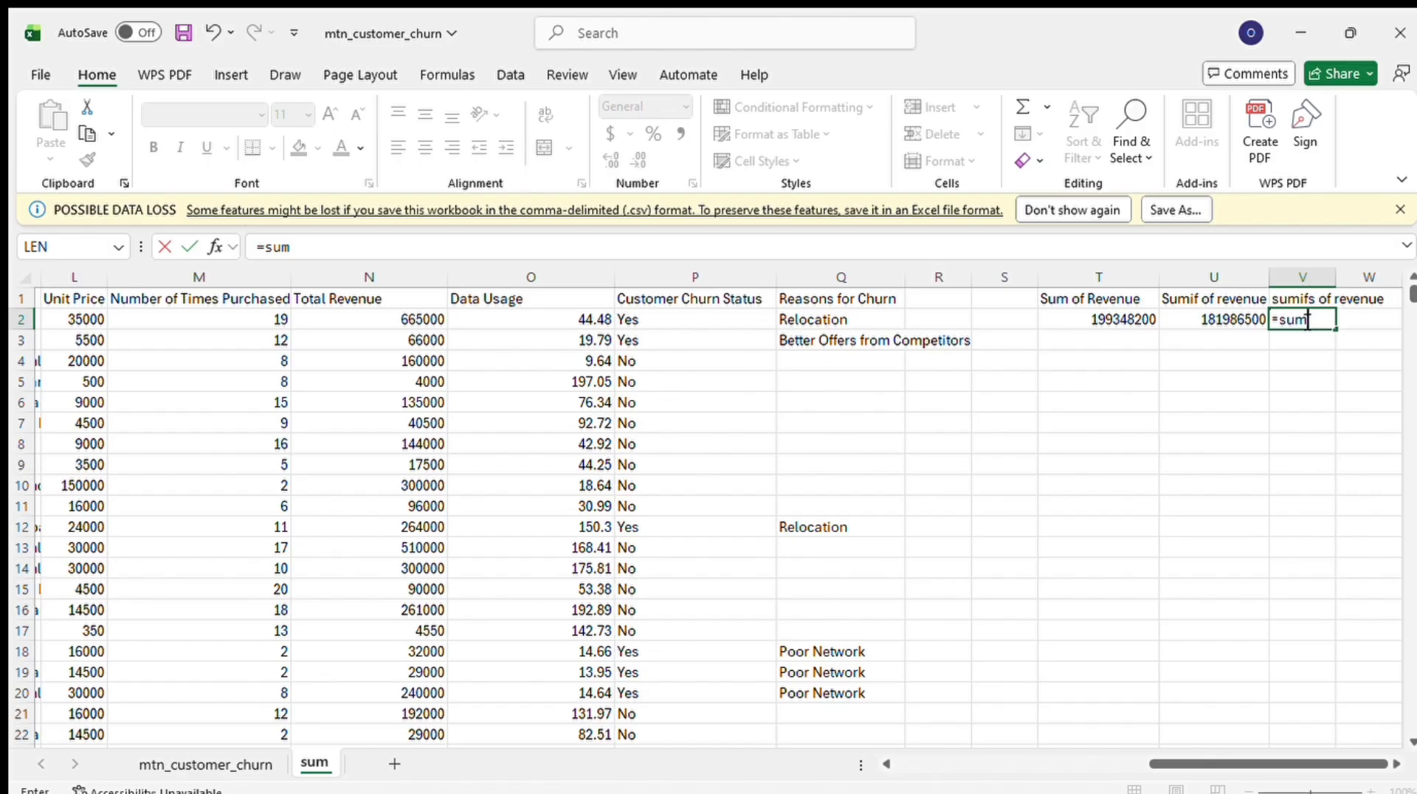
pyautogui.write('ifs')
pyautogui.write('(n2:')
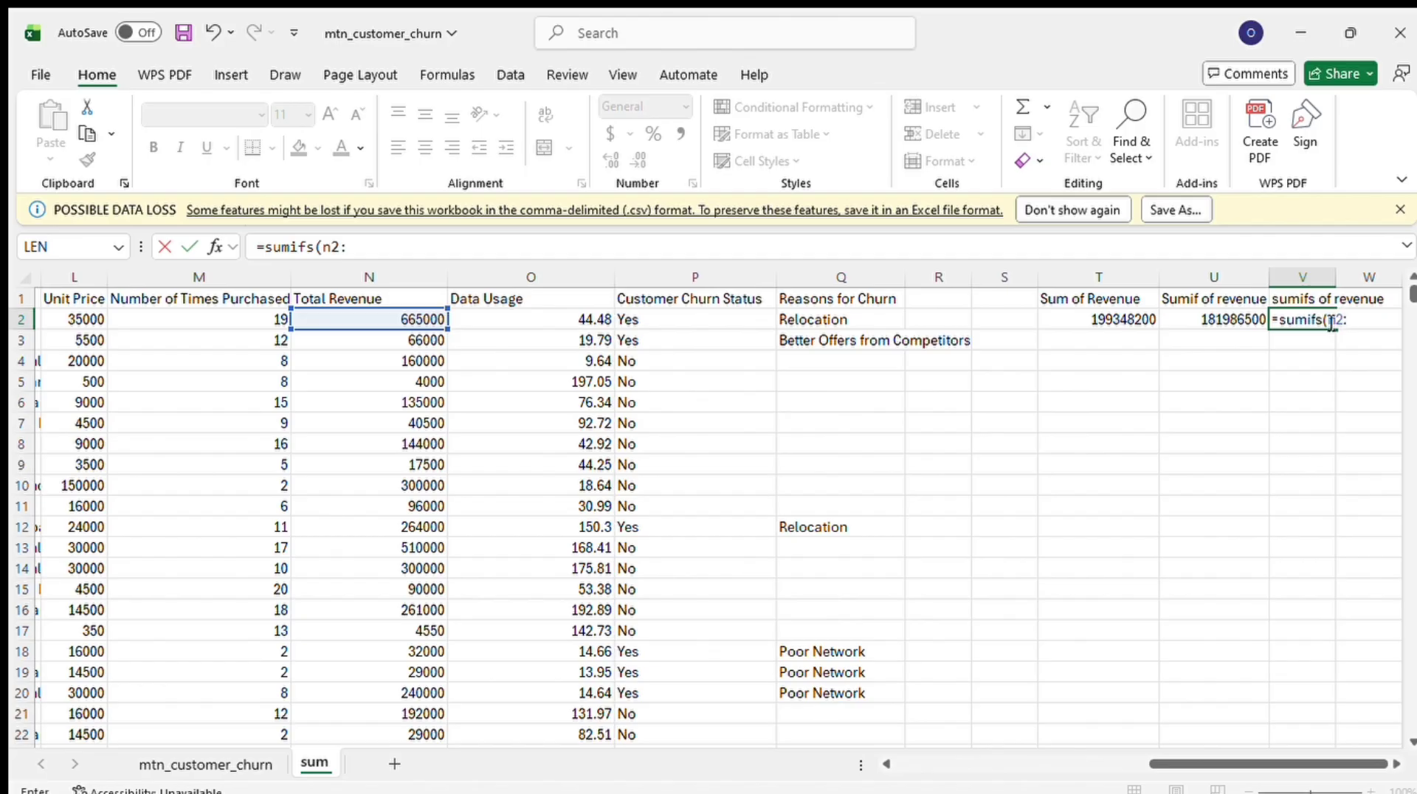
pyautogui.write('n97')
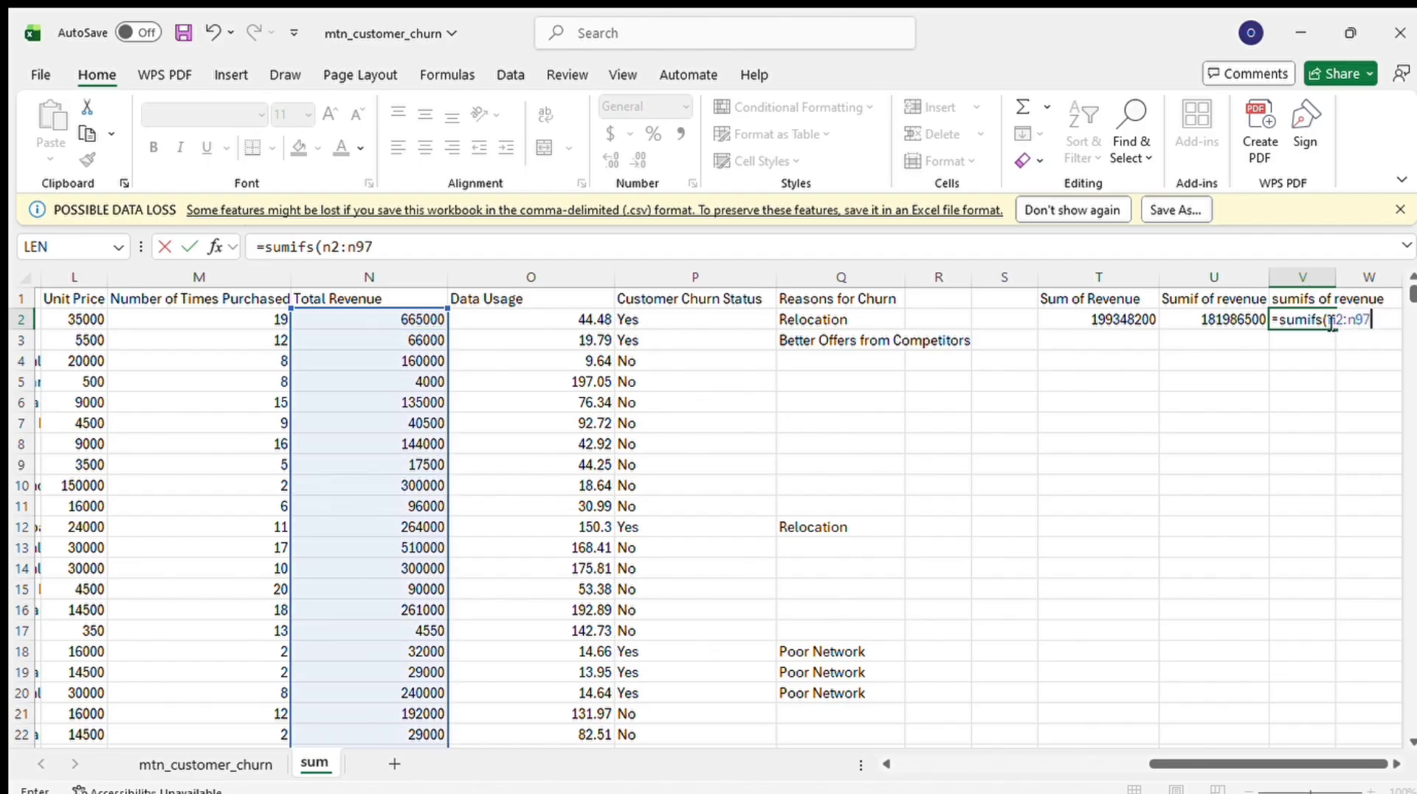
pyautogui.write('5')
# Add the Customer Churn Status range p2:p975 with the criterion "yes" to V2's SUMIFS formula
pyautogui.write(',p2:')
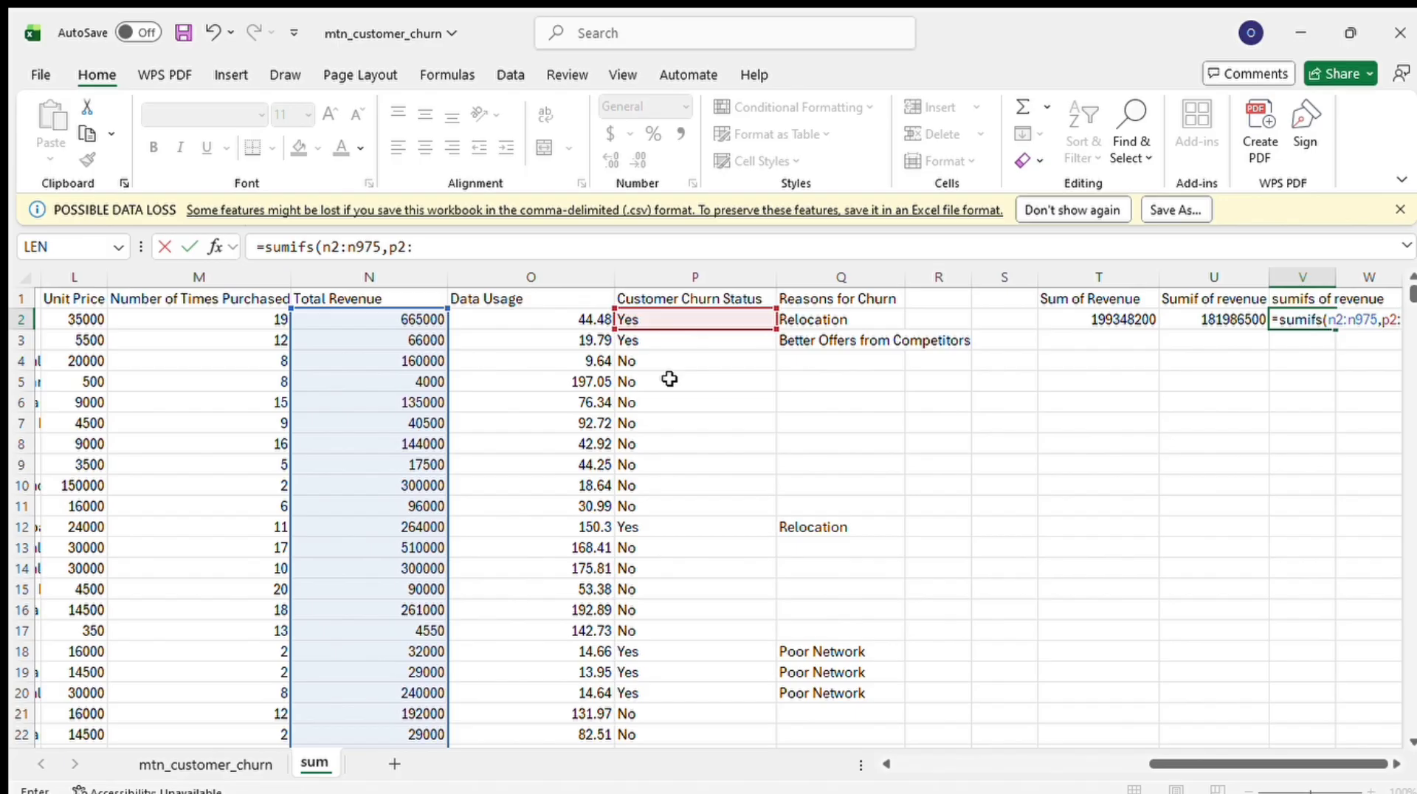
pyautogui.write('p975,')
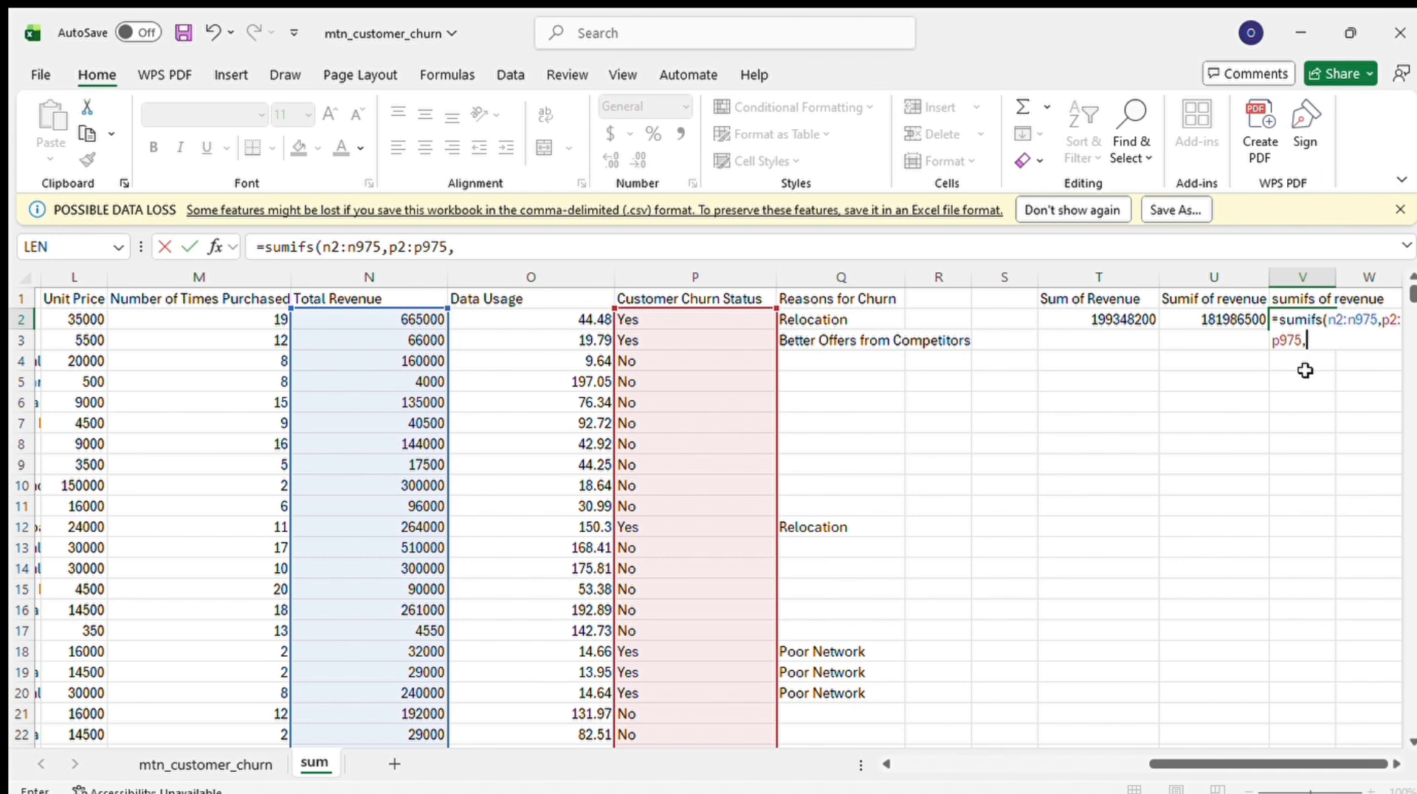
pyautogui.click(1323, 341)
pyautogui.write(':')
pyautogui.press('BackSpace')
pyautogui.write('"yes",')
# Add the Number of Times Purchased range m2:m975 with the criterion ">10" and complete V2's SUMIFS formula
pyautogui.hscroll(-2, 716, 510)
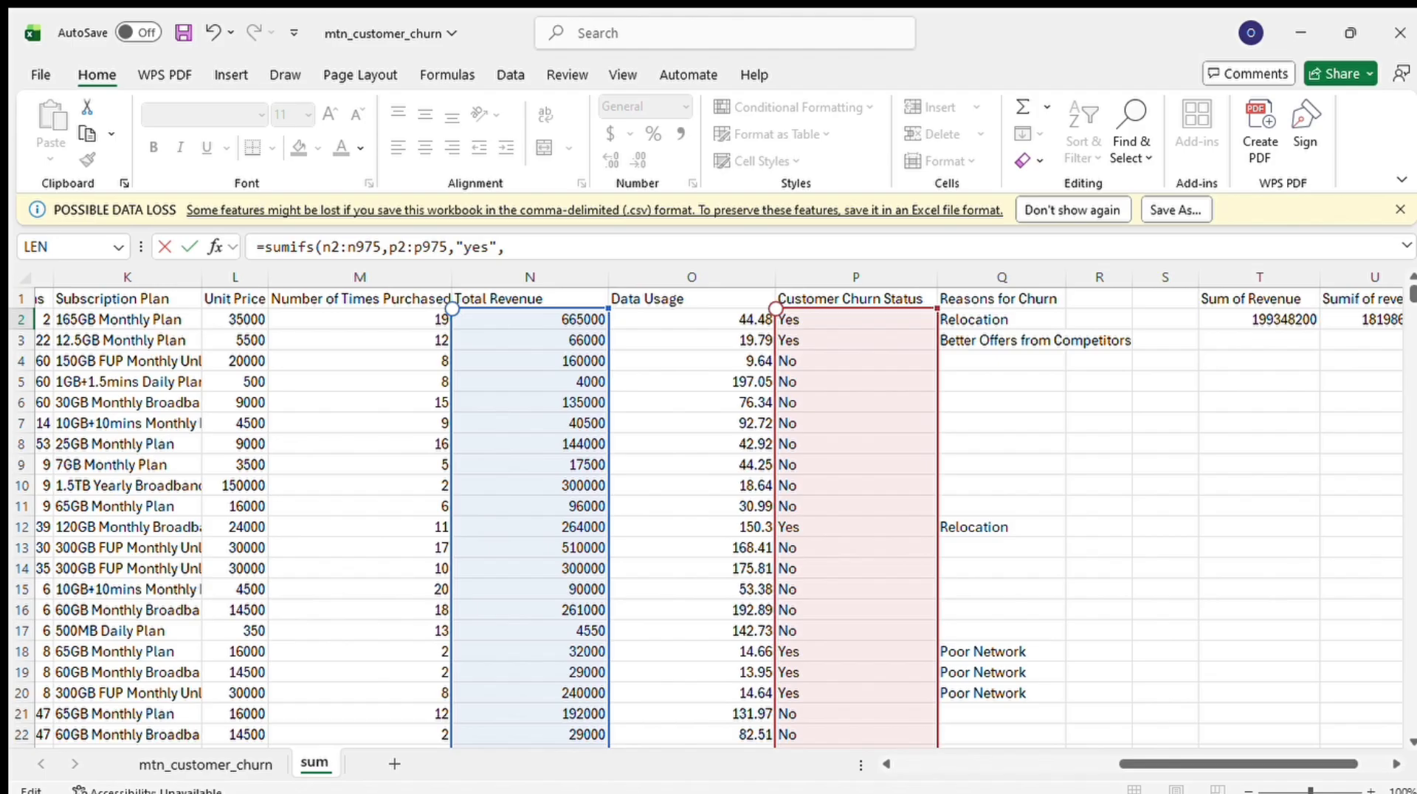
pyautogui.hscroll(3, 716, 509)
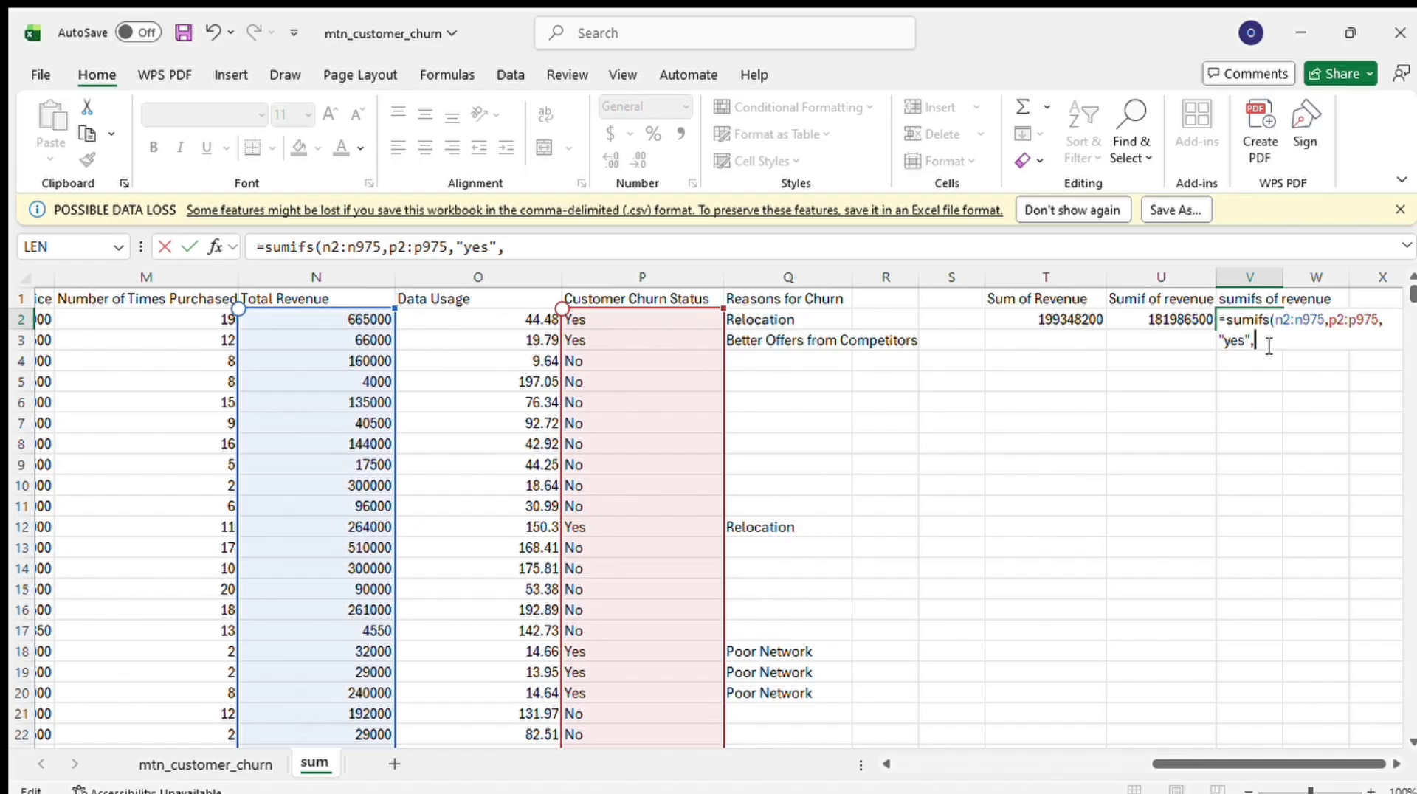
pyautogui.write('m2')
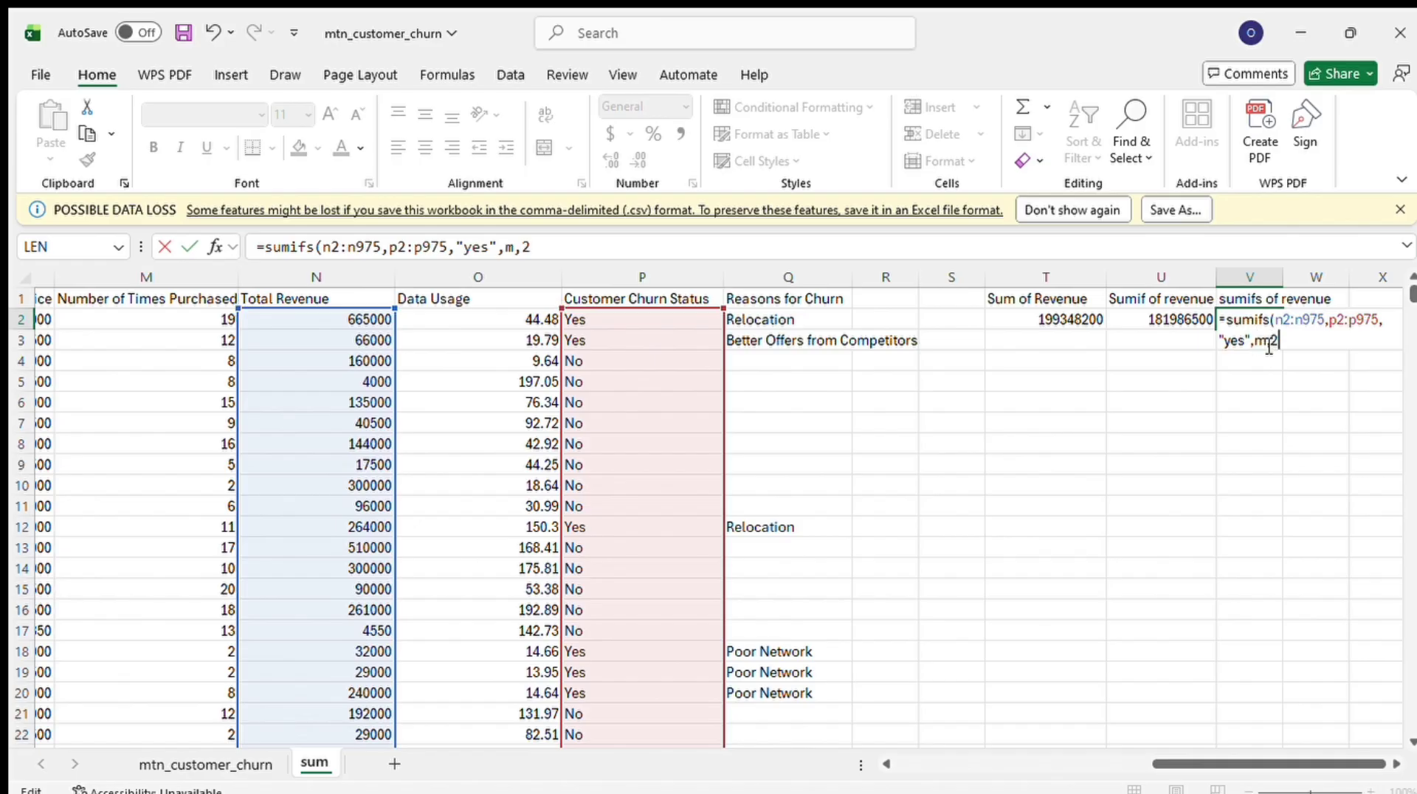
pyautogui.press('BackSpace')
pyautogui.write('2')
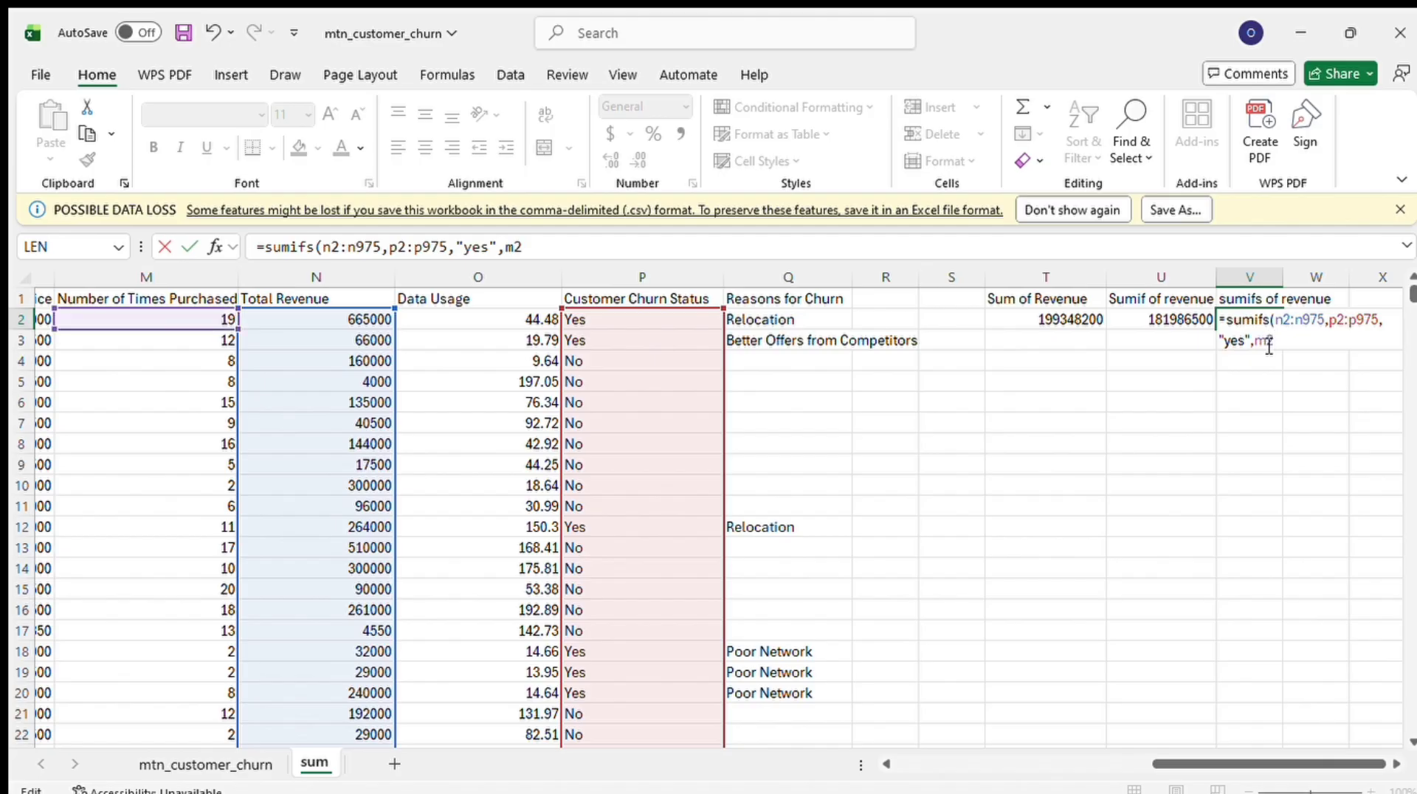
pyautogui.write(':m')
pyautogui.write('97')
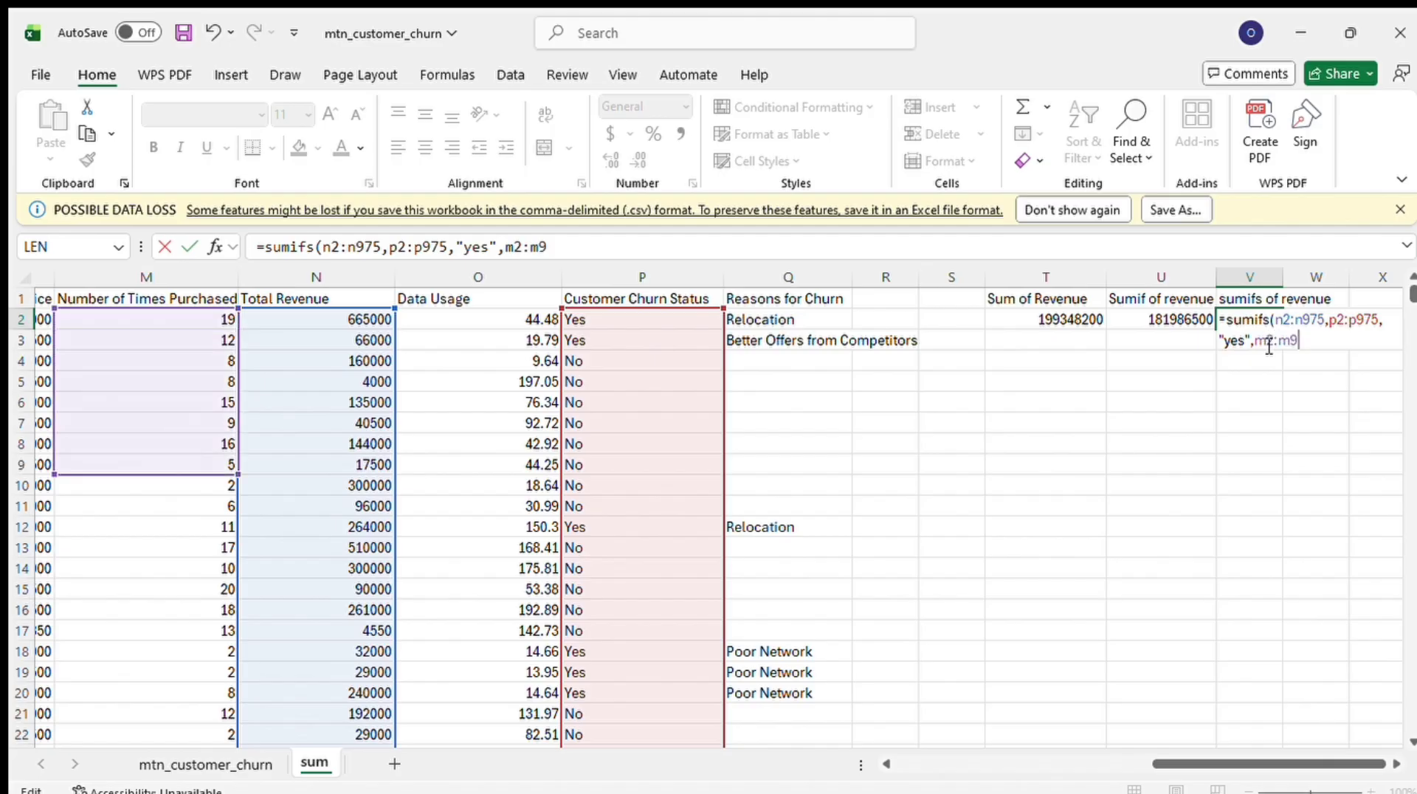
pyautogui.write('5')
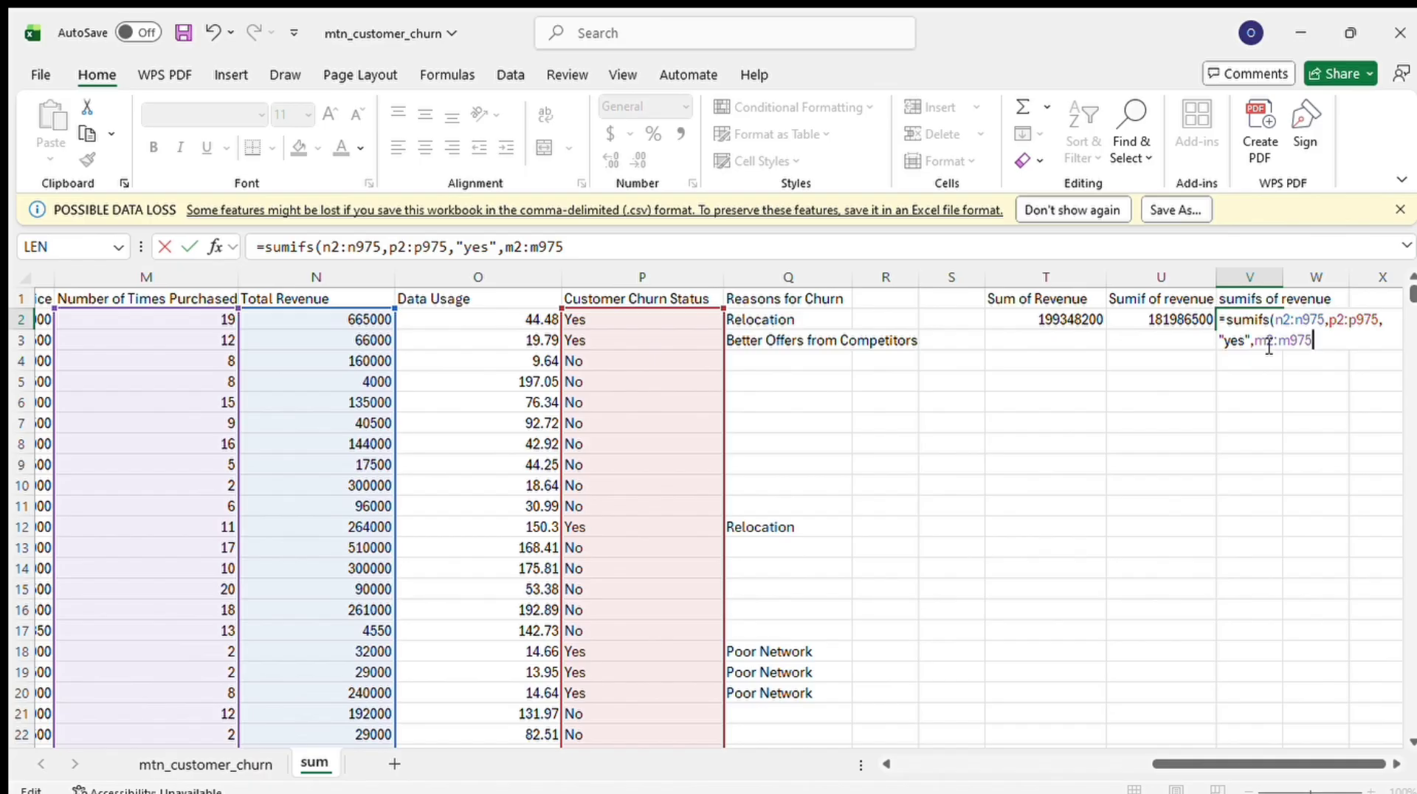
pyautogui.write(',"')
pyautogui.write('>10')
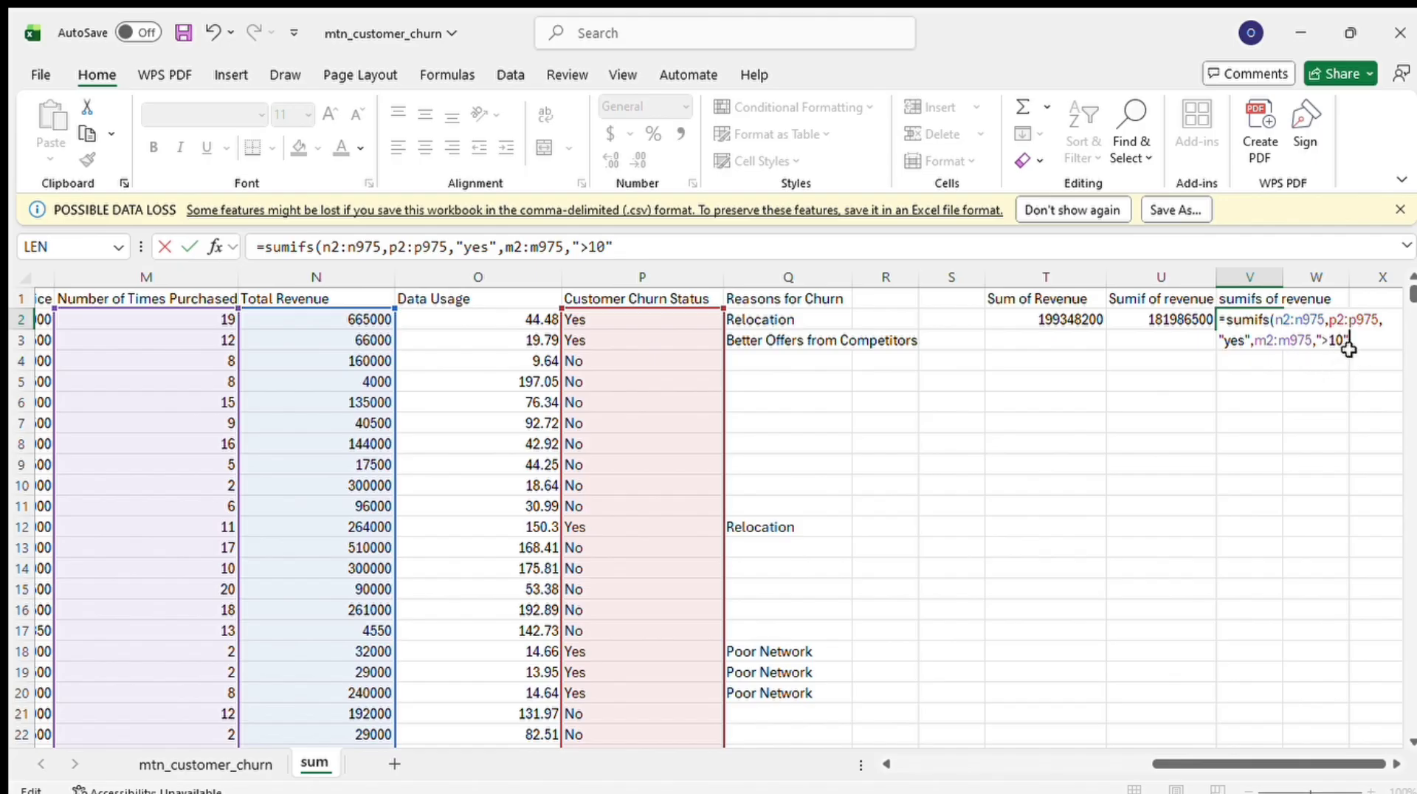
pyautogui.press('Return')
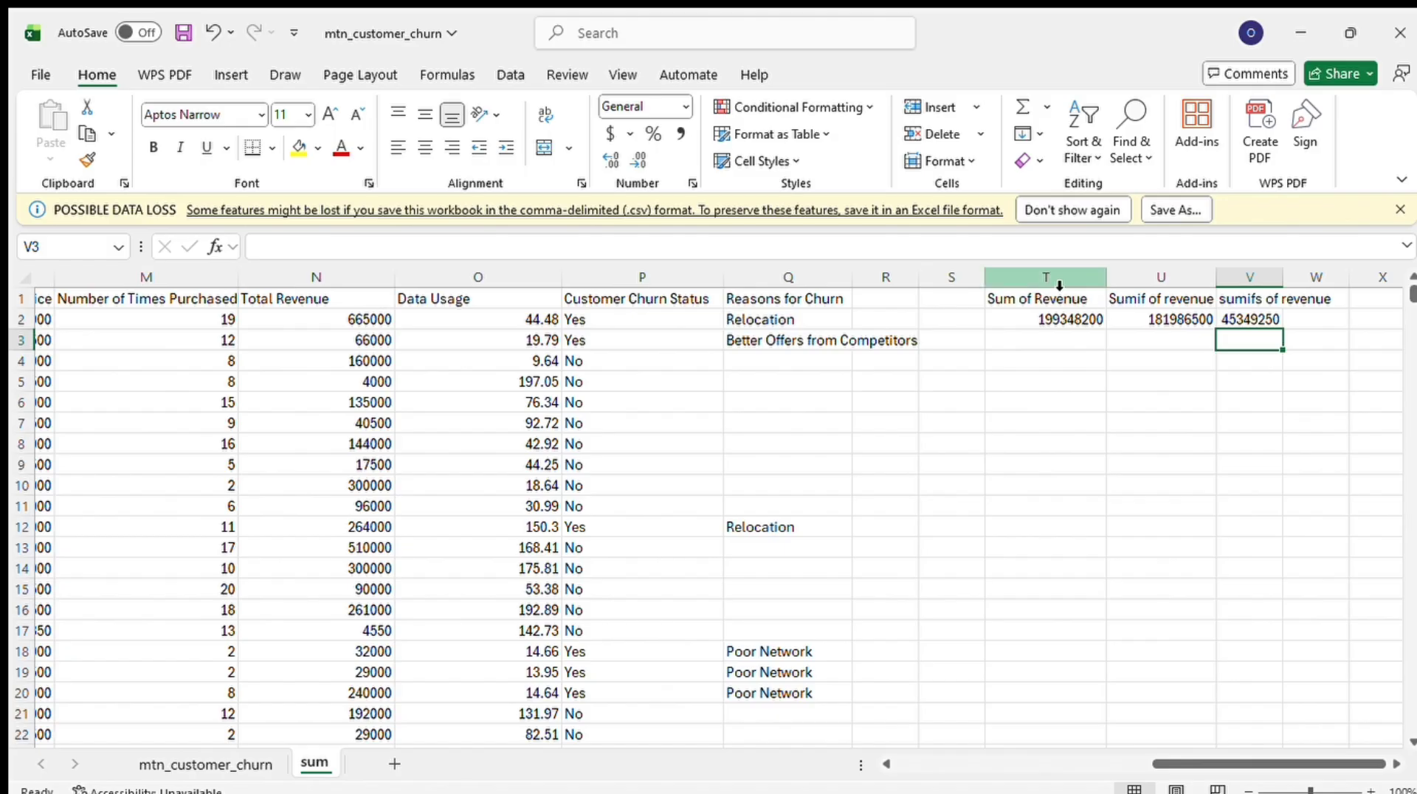
# Format the Sum of Revenue, Sumif of revenue and sumifs of revenue columns (T, U and V) as Currency
pyautogui.click(1060, 277)
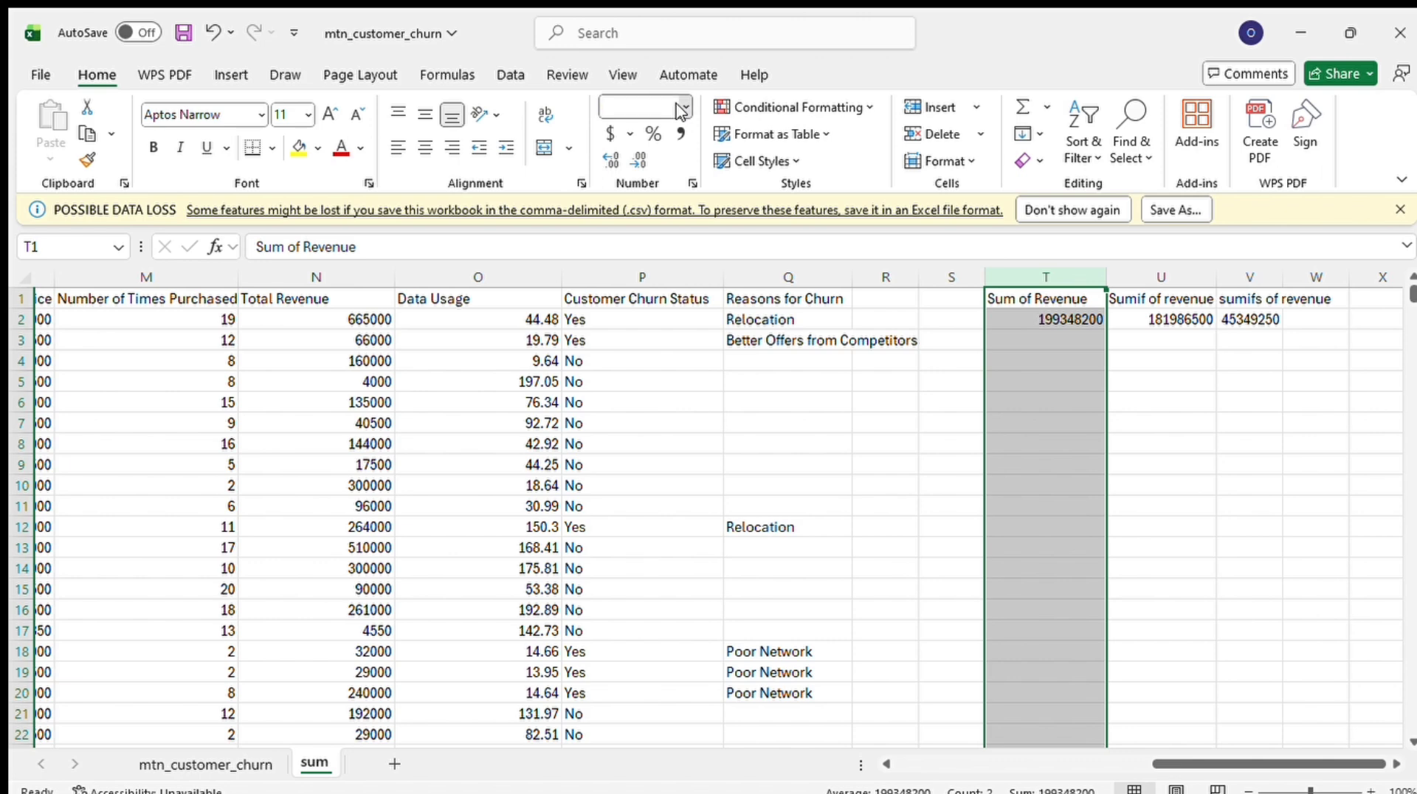
pyautogui.click(682, 224)
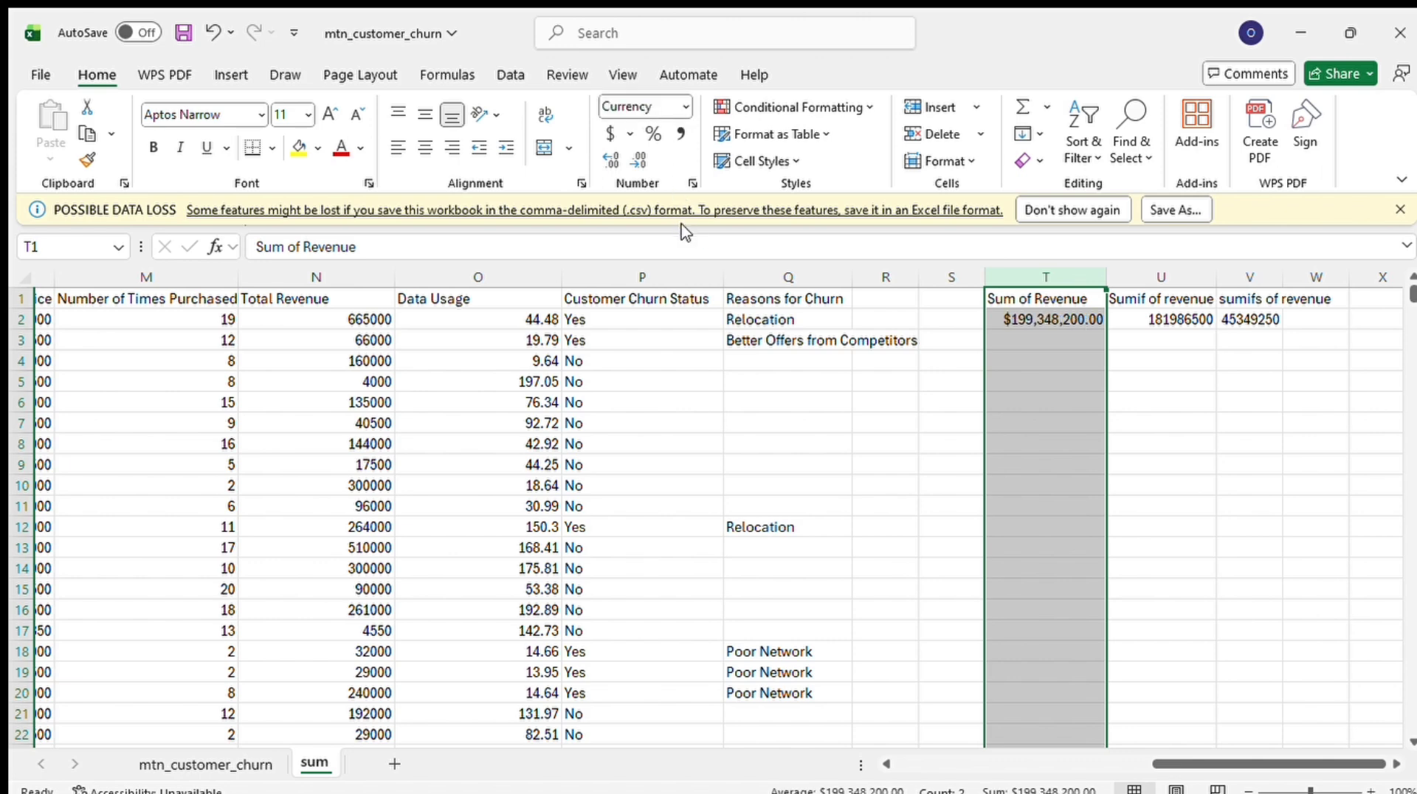
pyautogui.click(1158, 284)
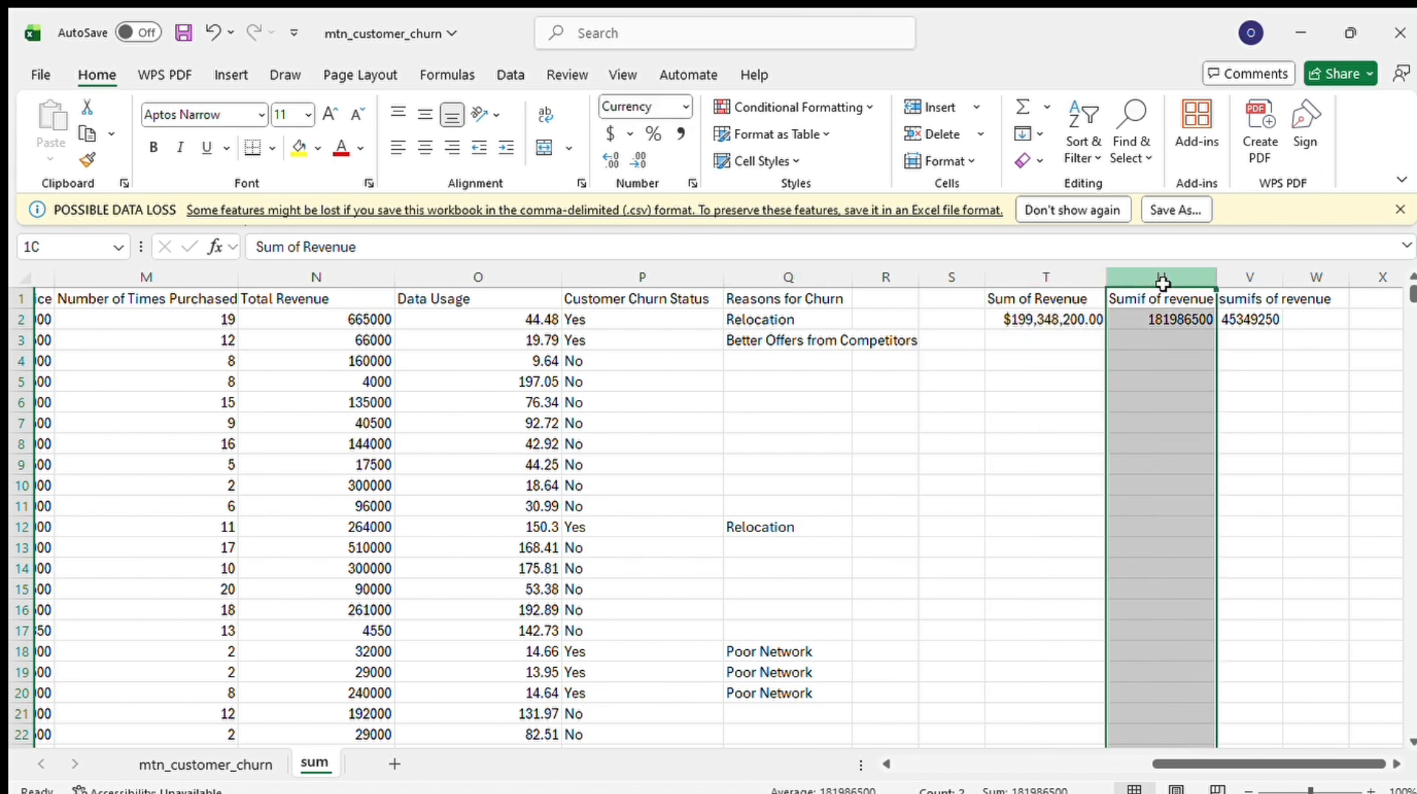
pyautogui.click(685, 106)
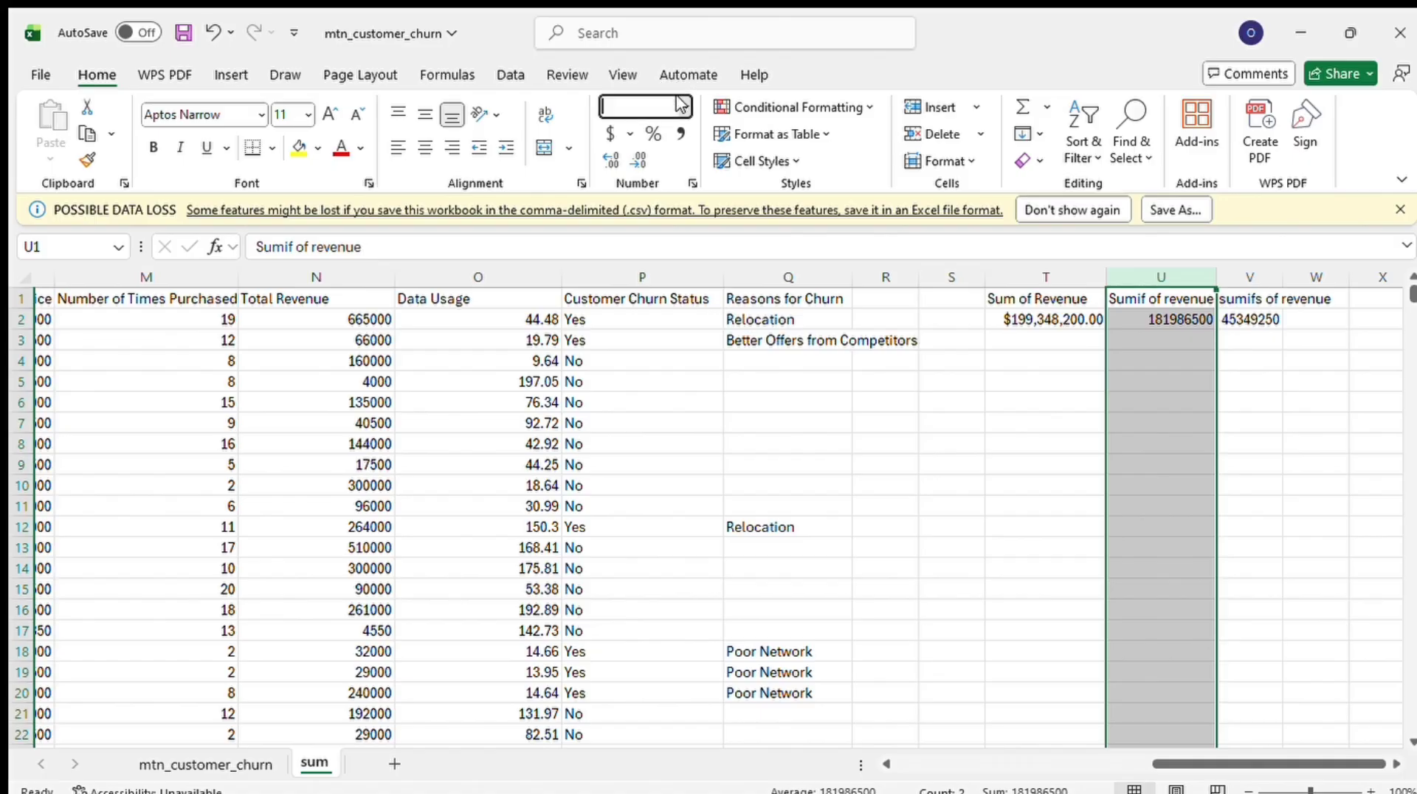
pyautogui.click(679, 254)
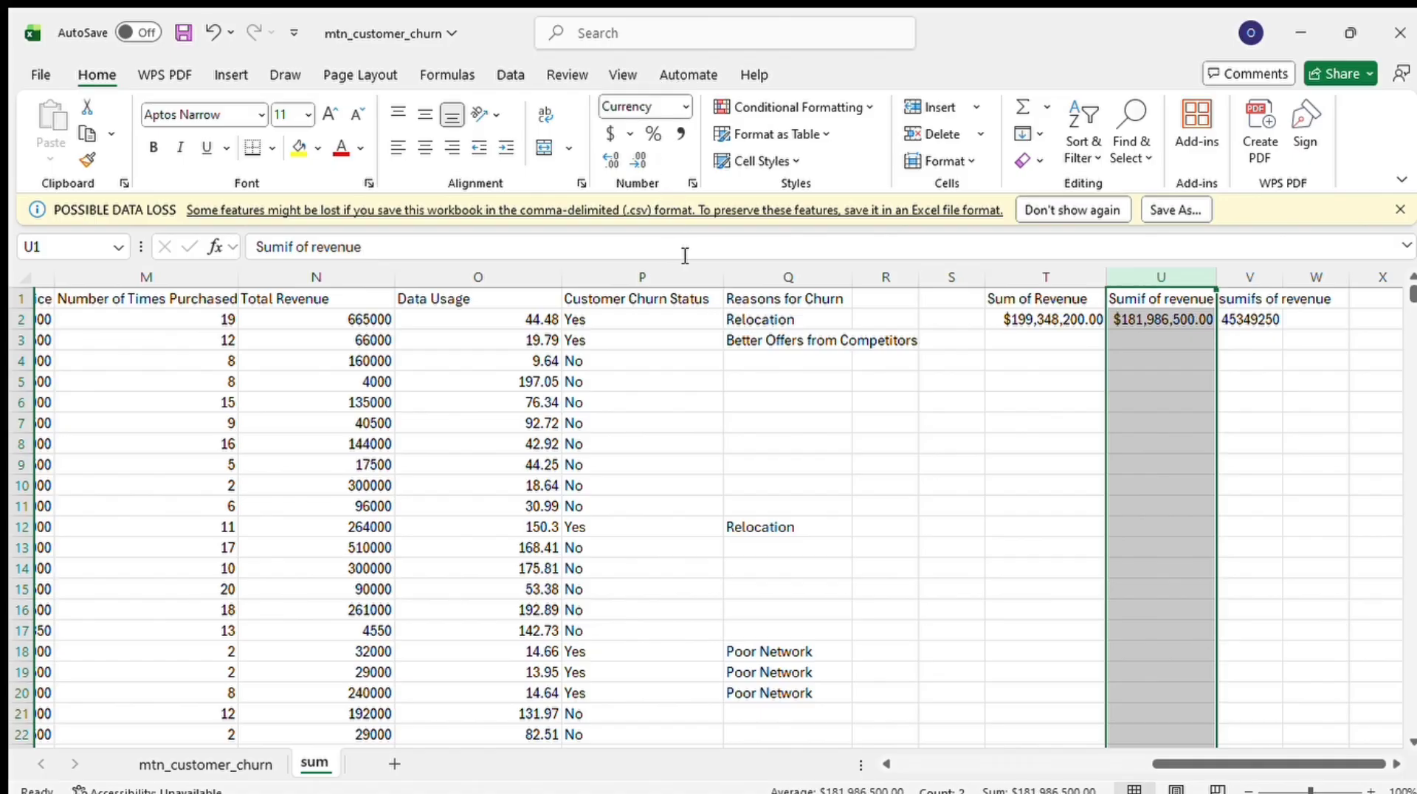
pyautogui.click(1249, 278)
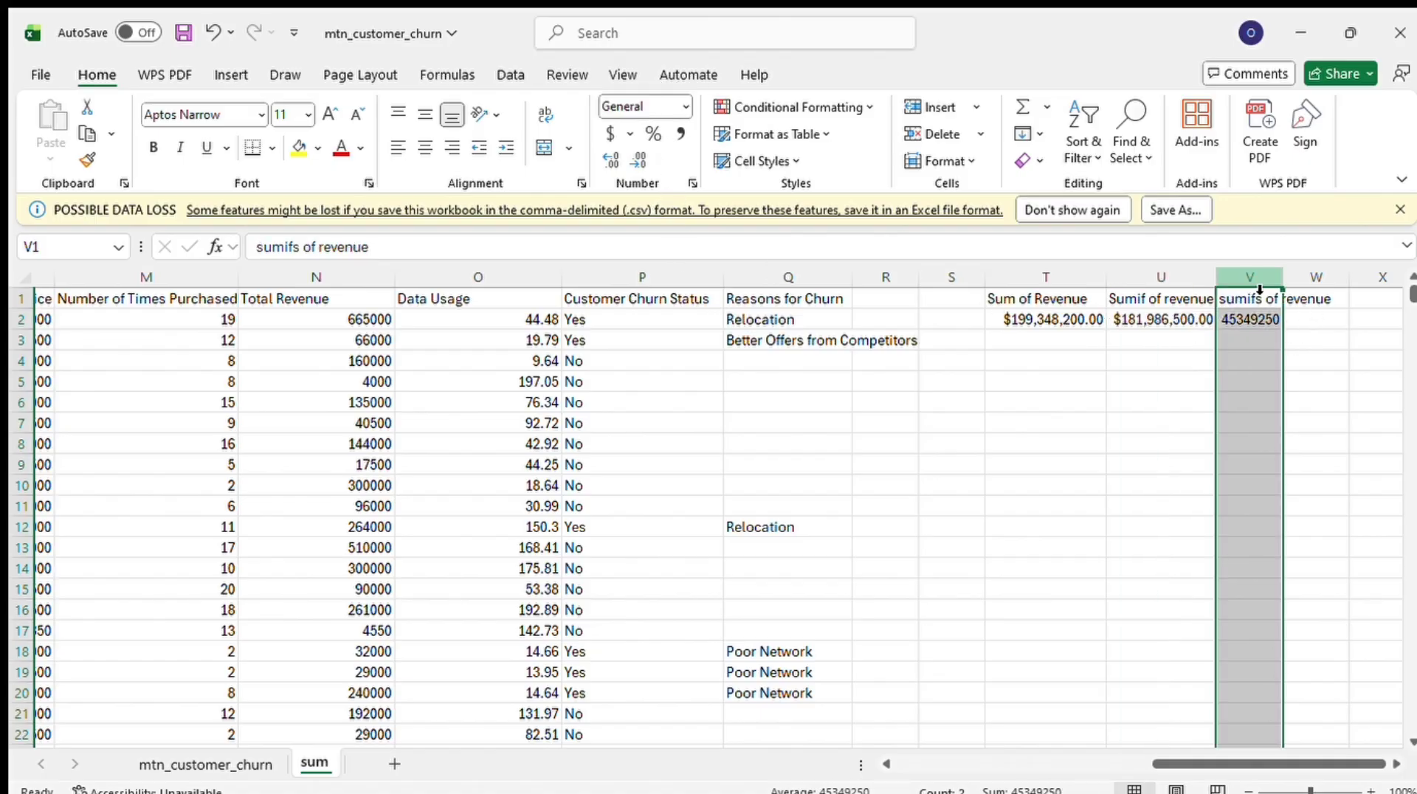
pyautogui.click(680, 107)
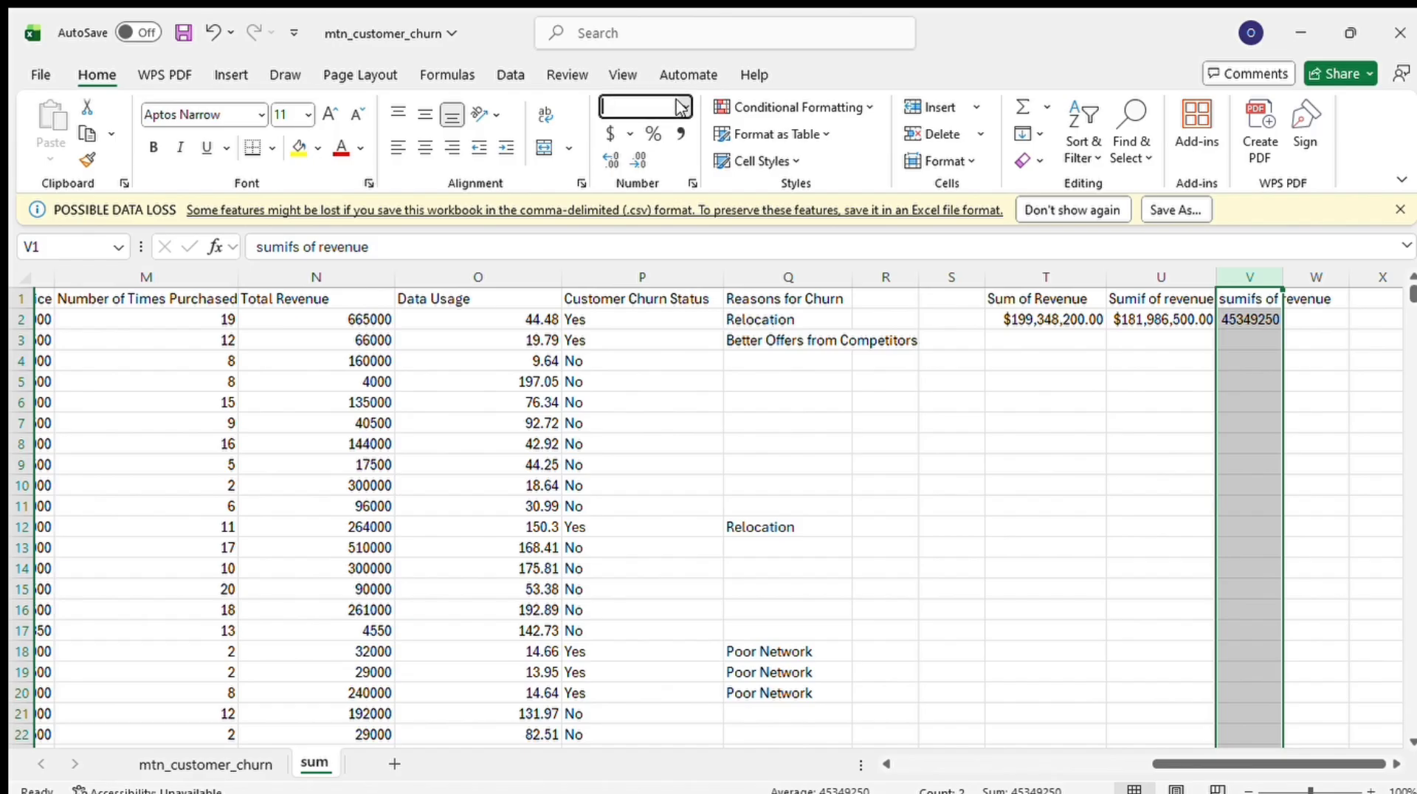
pyautogui.click(683, 242)
pyautogui.click(973, 422)
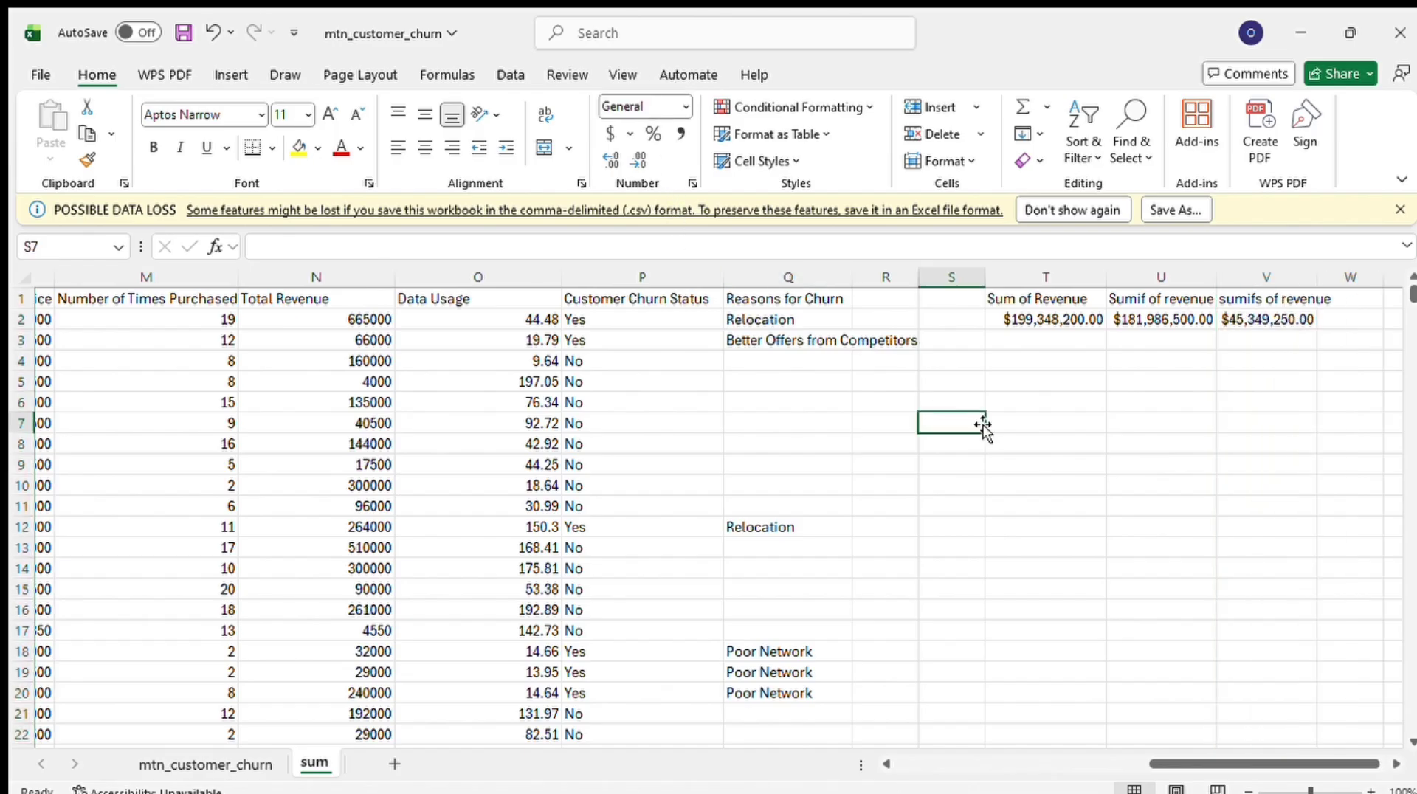
# Widen columns T, U and V slightly so the three revenue headers and currency totals have more room
pyautogui.moveTo(1106, 279); pyautogui.dragTo(1122, 278)
pyautogui.moveTo(1232, 279); pyautogui.dragTo(1255, 279)
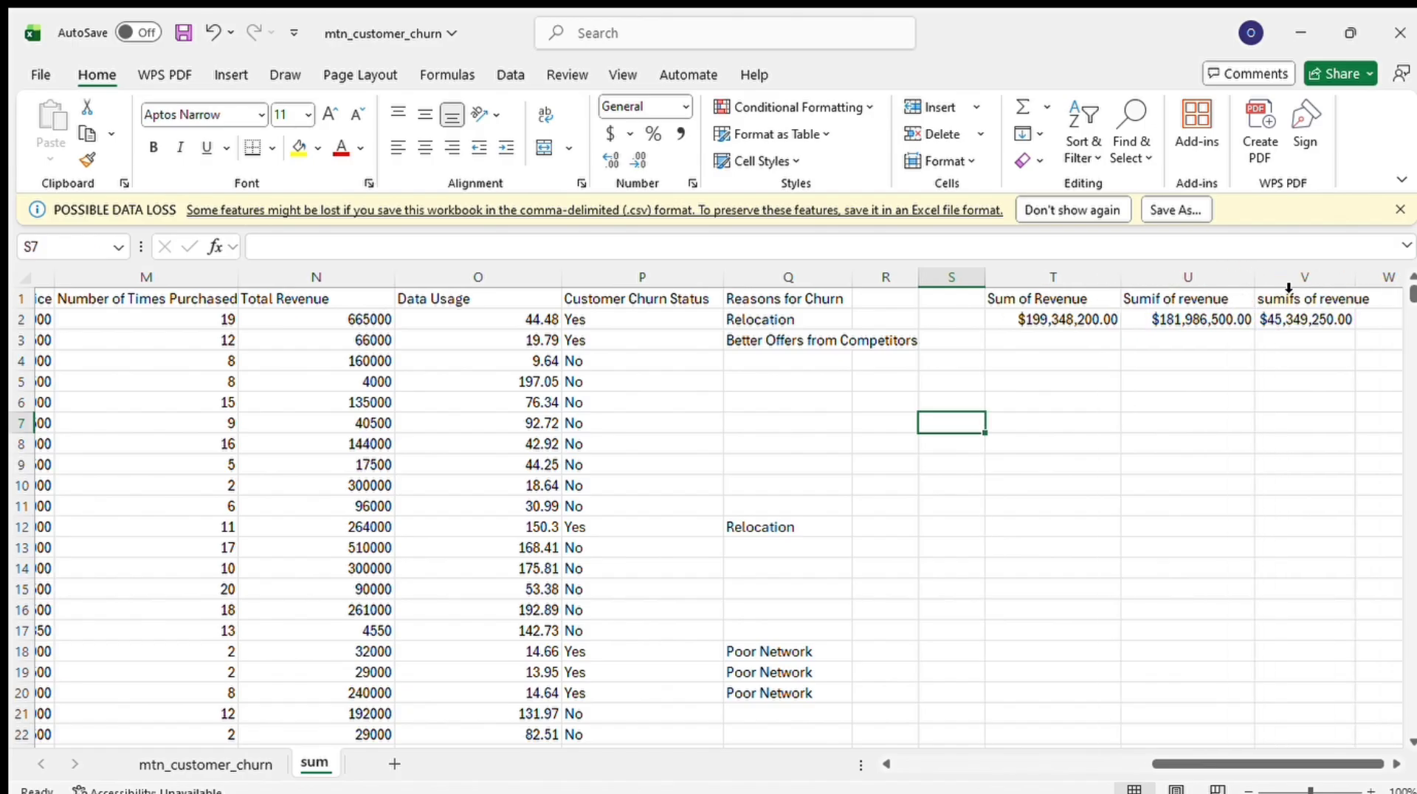
pyautogui.moveTo(1356, 280); pyautogui.dragTo(1385, 278)
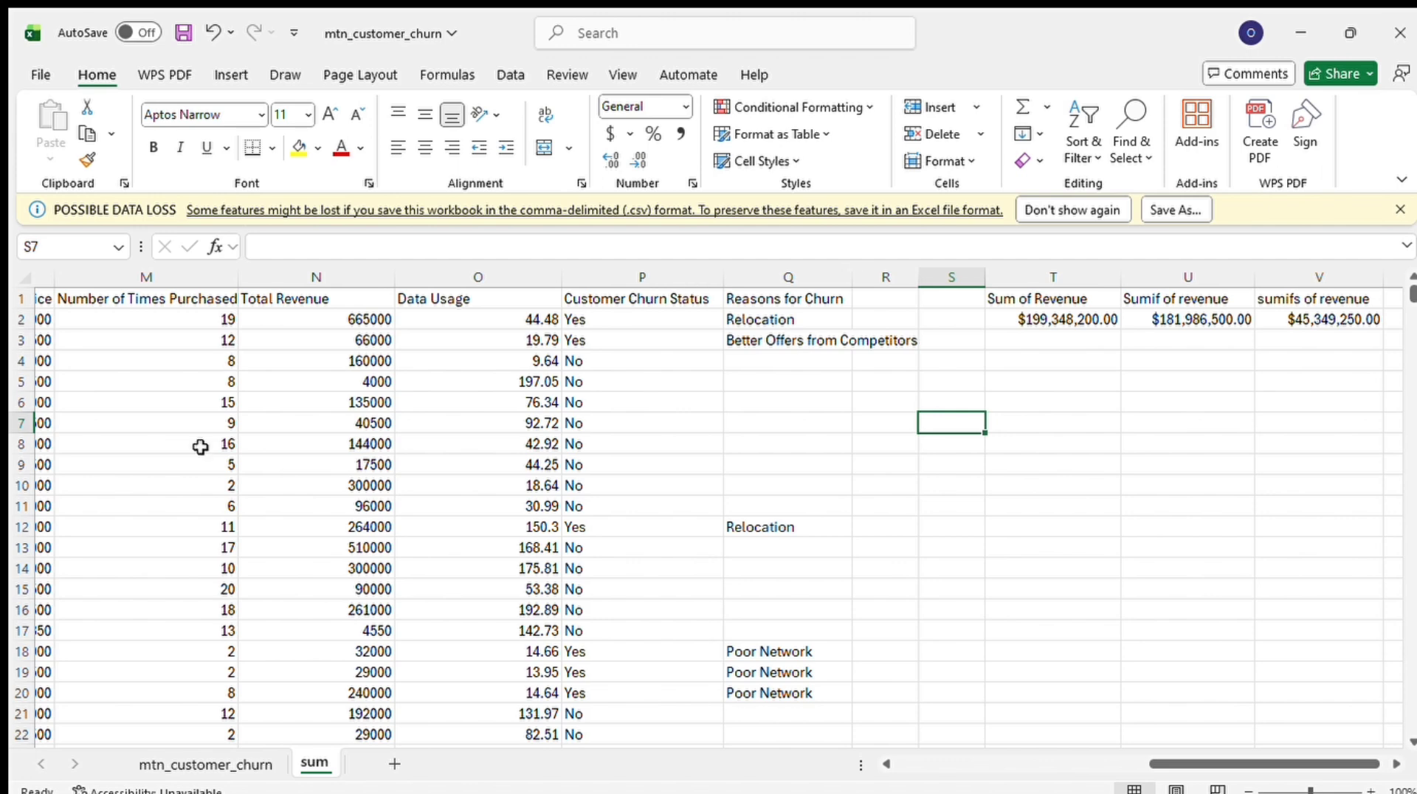
# Add a new worksheet after the "sum" sheet
pyautogui.click(389, 761)
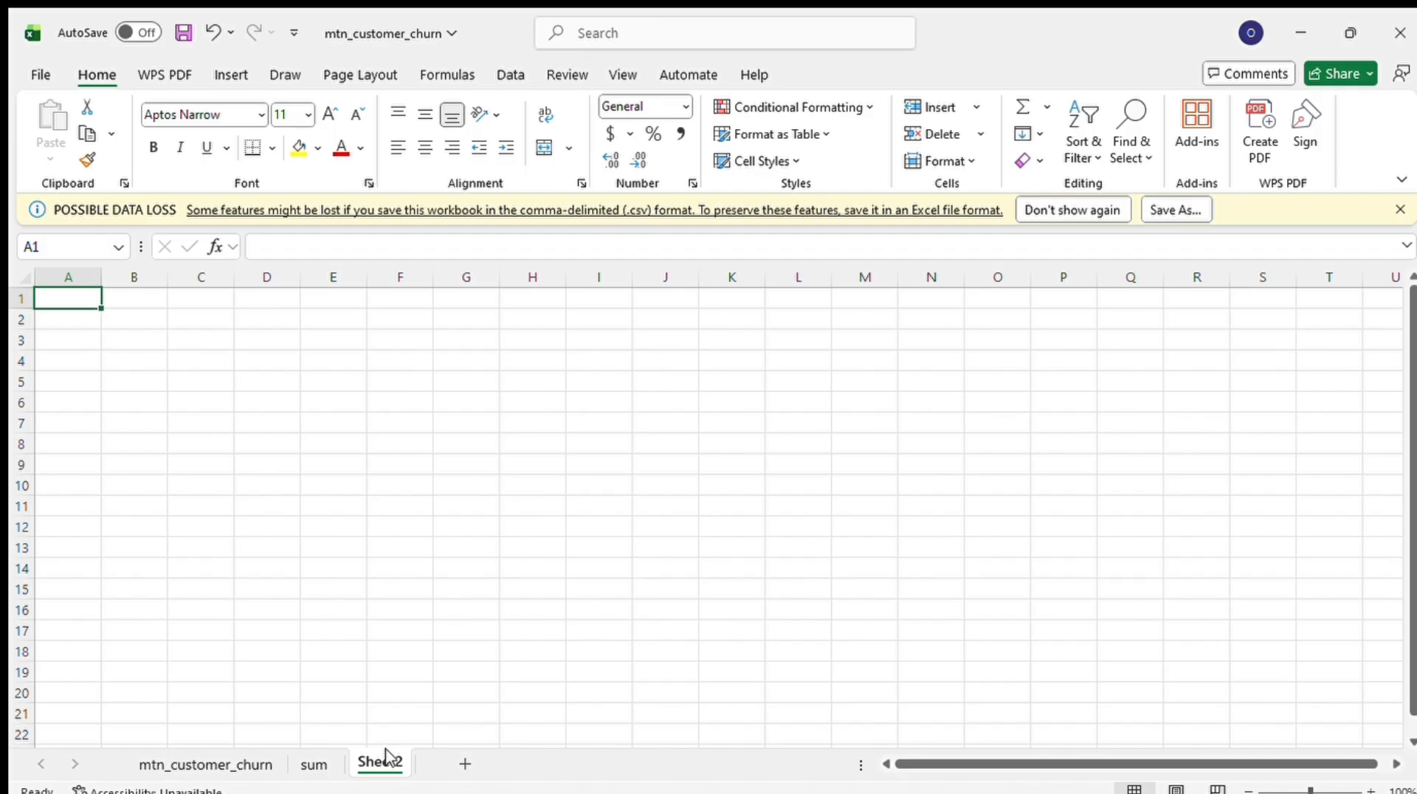
pyautogui.write('masd')
pyautogui.press('BackSpace')
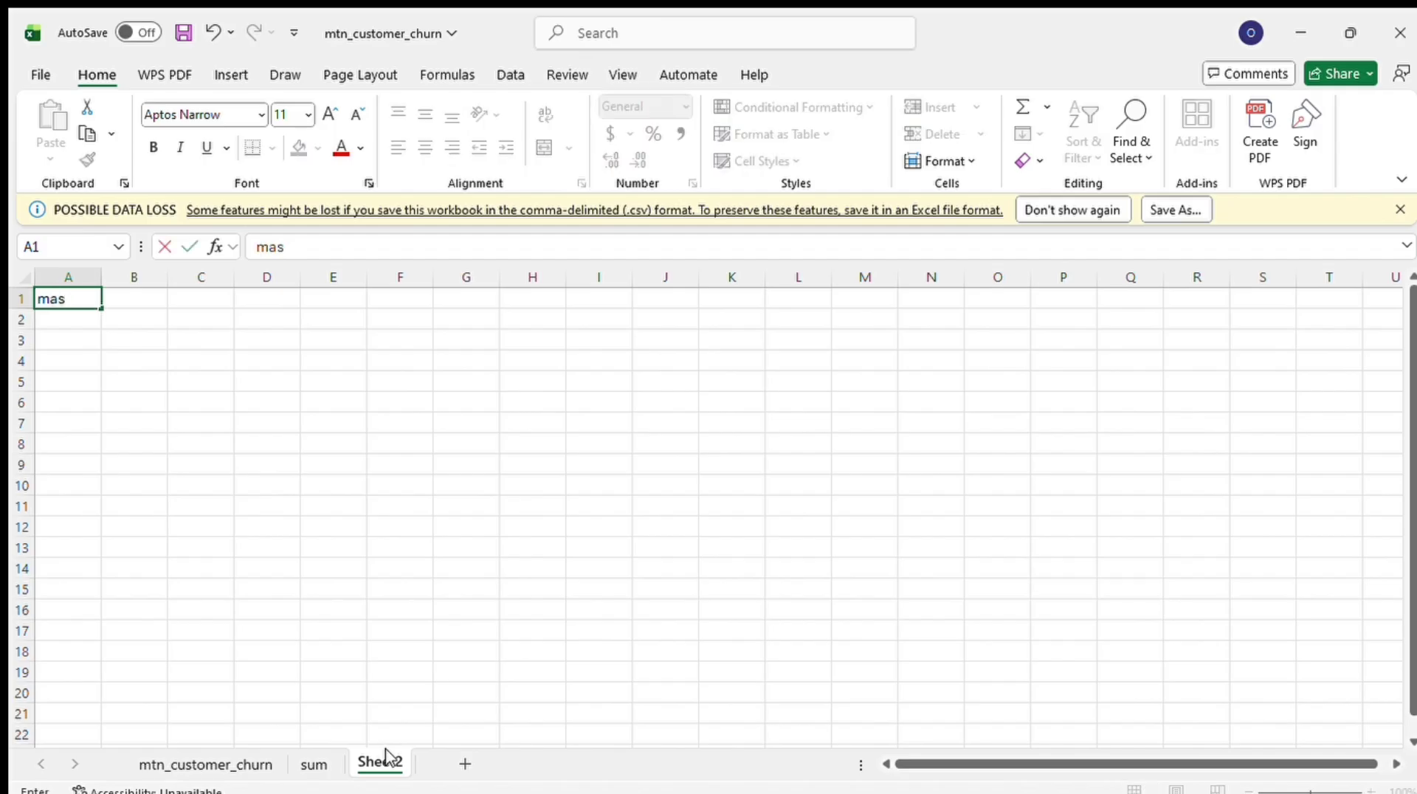
pyautogui.press('BackSpace')
pyautogui.press('BackSpace')
pyautogui.press('BackSpace')
# Rename the new blank worksheet as "max and min"
pyautogui.doubleClick(383, 761)
pyautogui.write('max')
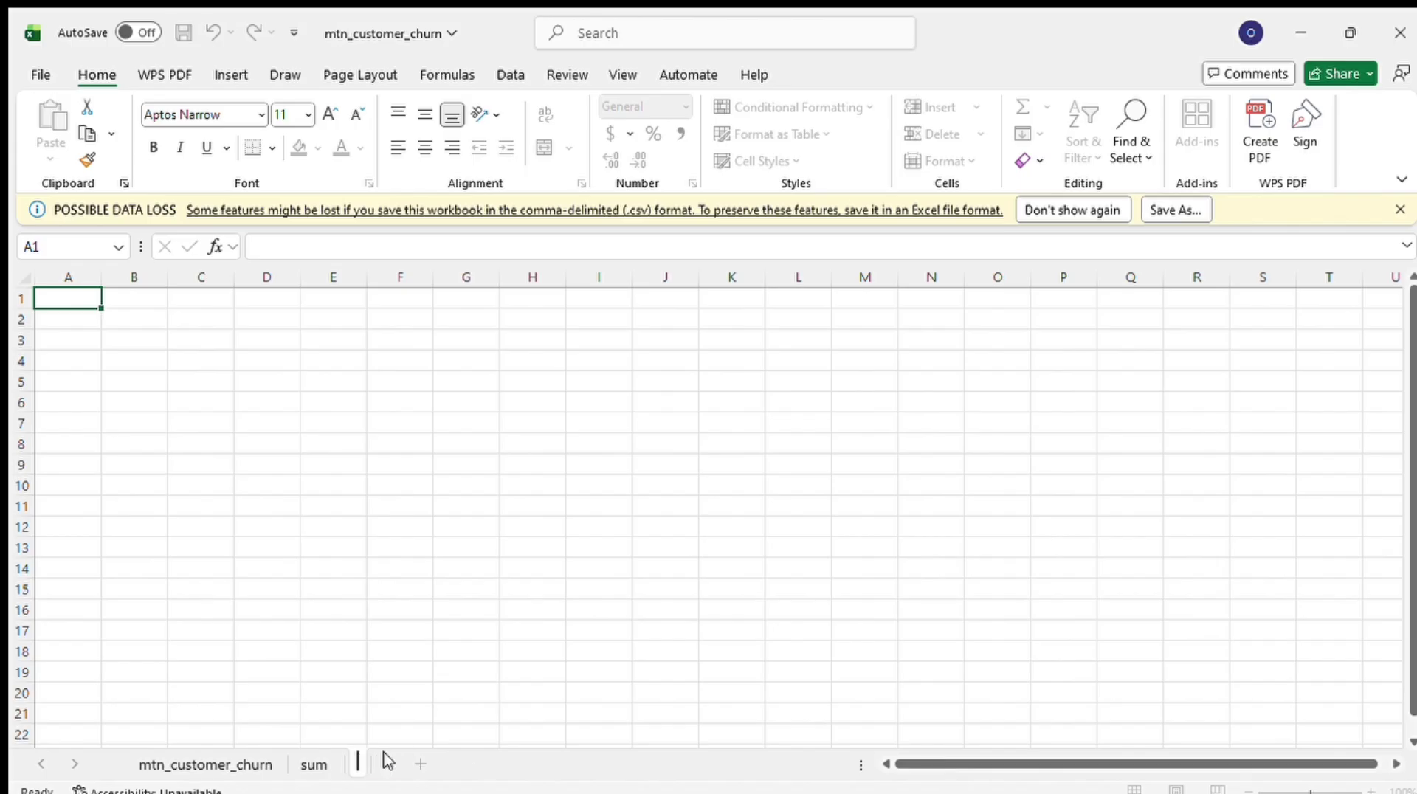
pyautogui.write(' an')
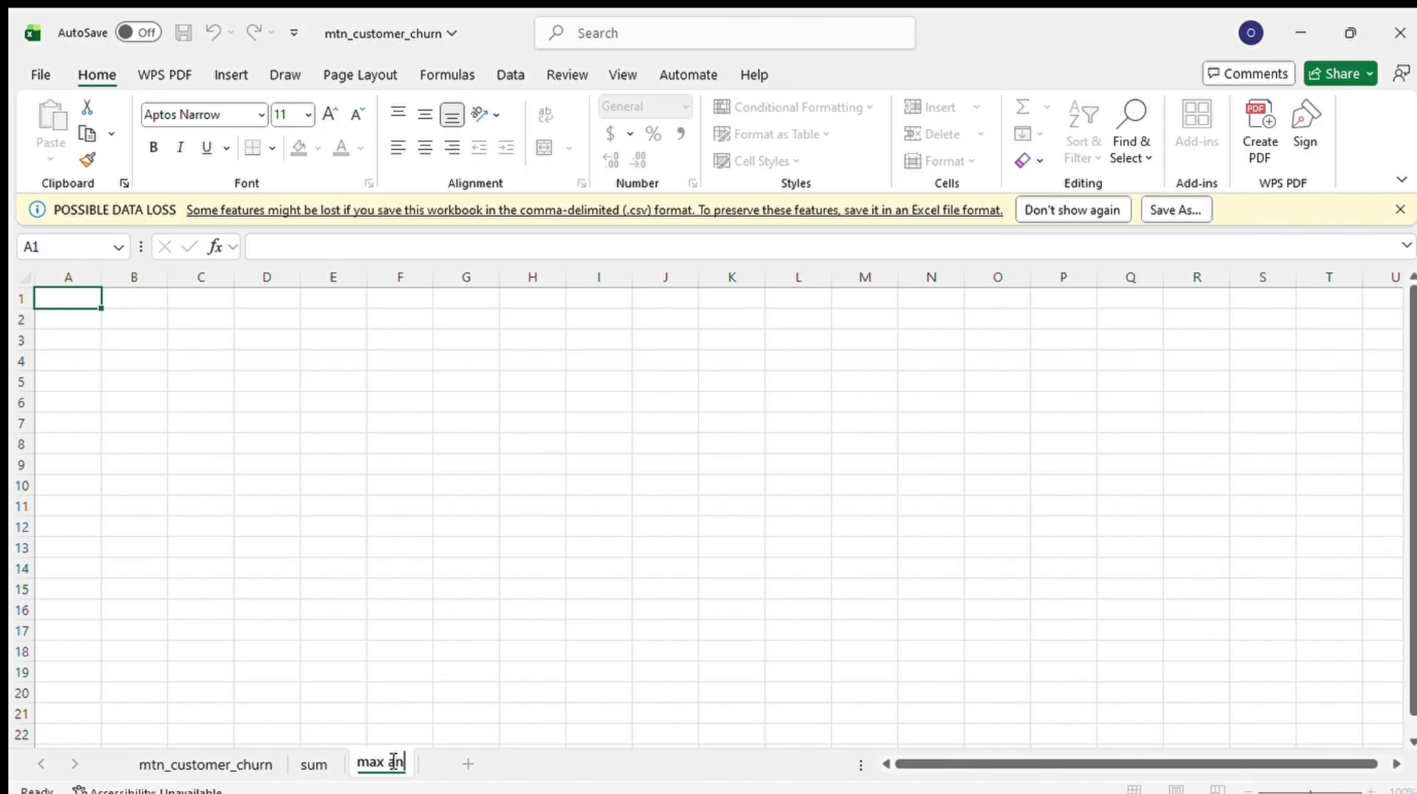
pyautogui.write('d min')
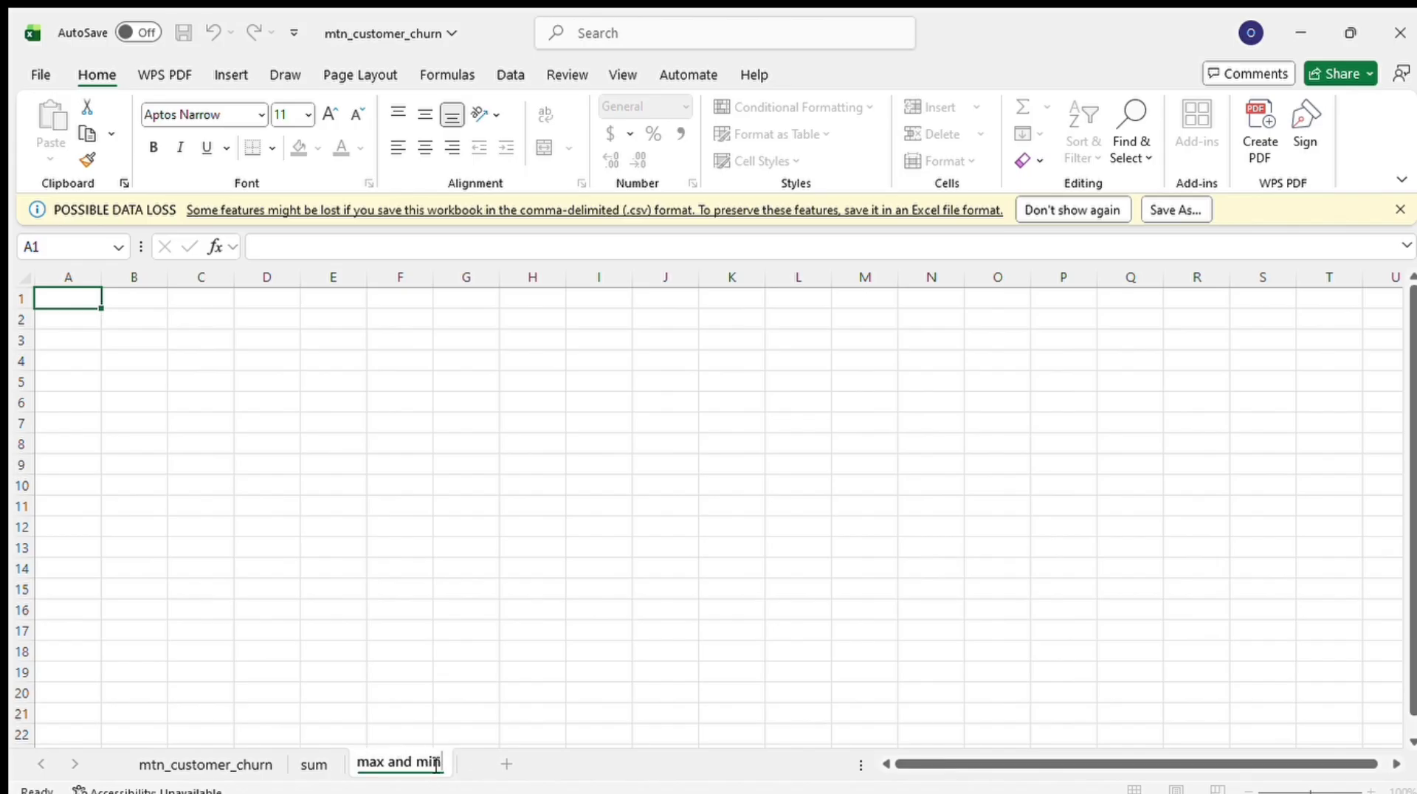
pyautogui.press('Return')
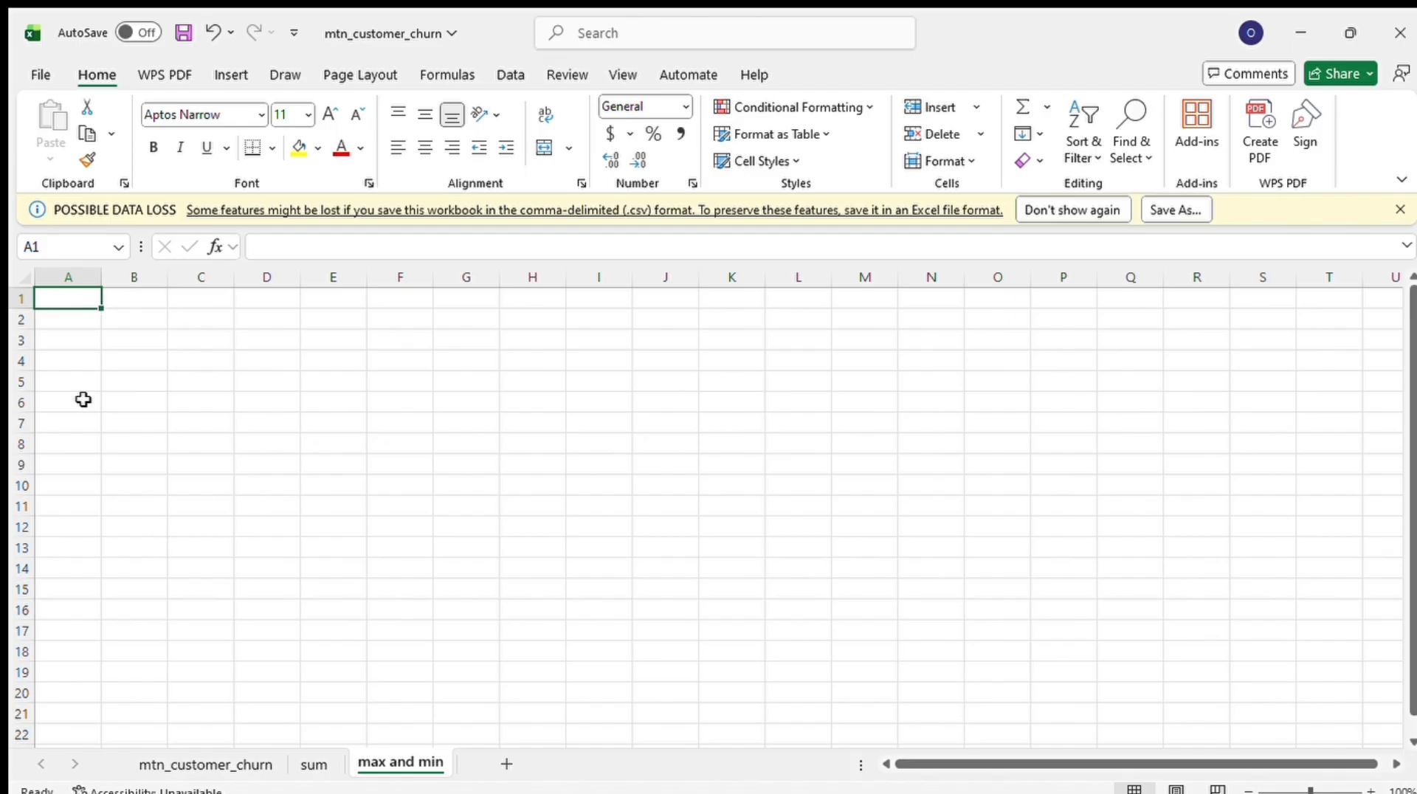
# Copy the entire mtn_customer_churn sheet and paste it into the "max and min" sheet from cell A1
pyautogui.click(228, 763)
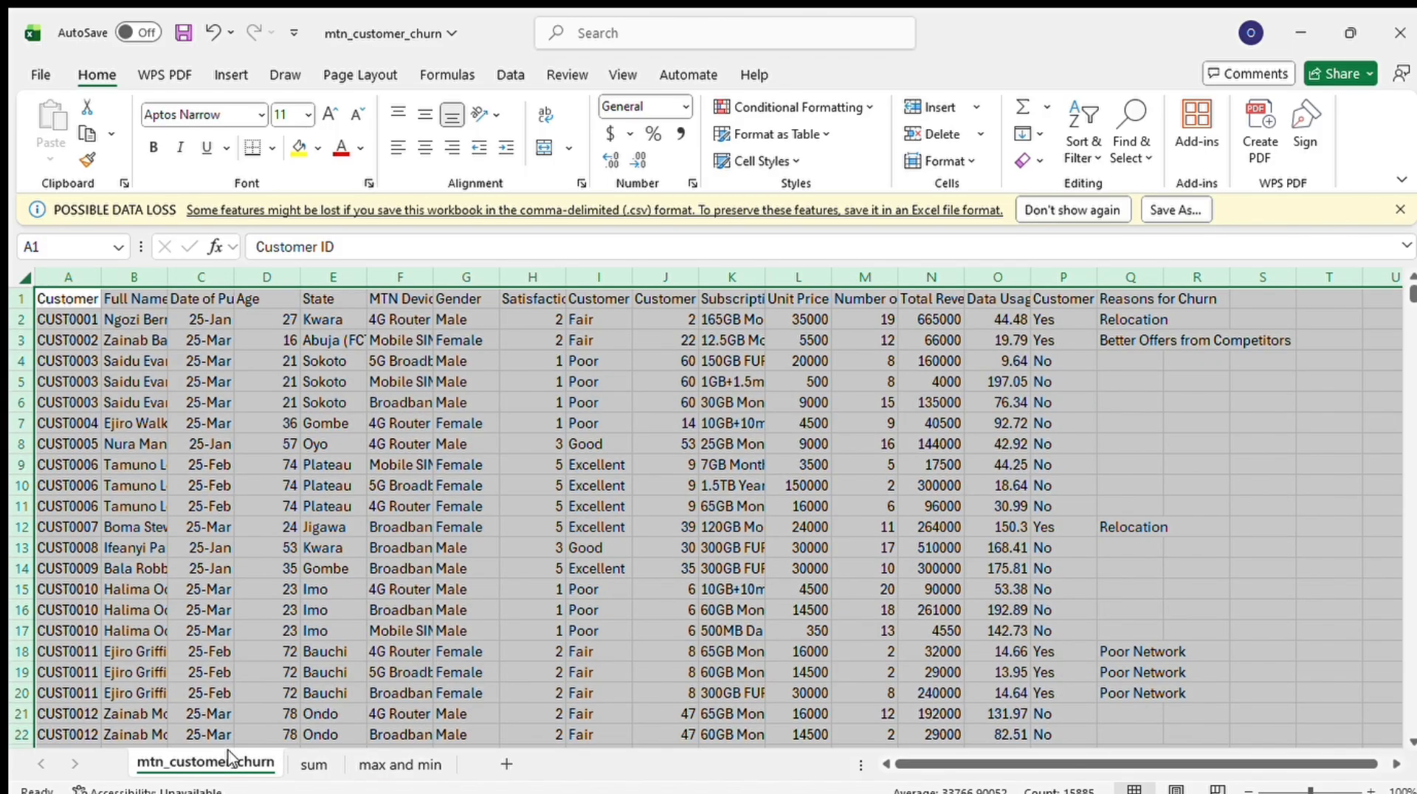
pyautogui.hotkey('ctrl', 'c')
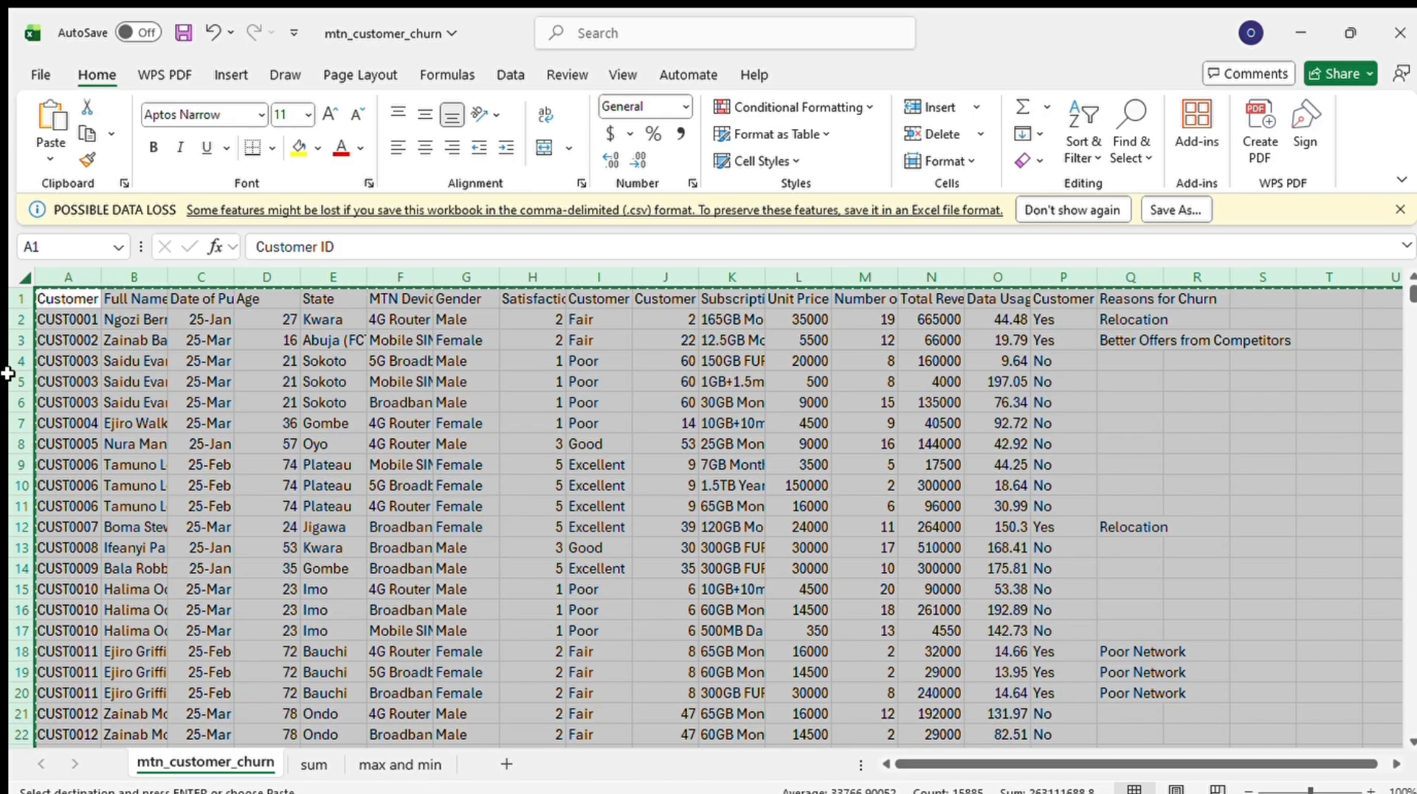
pyautogui.click(19, 273)
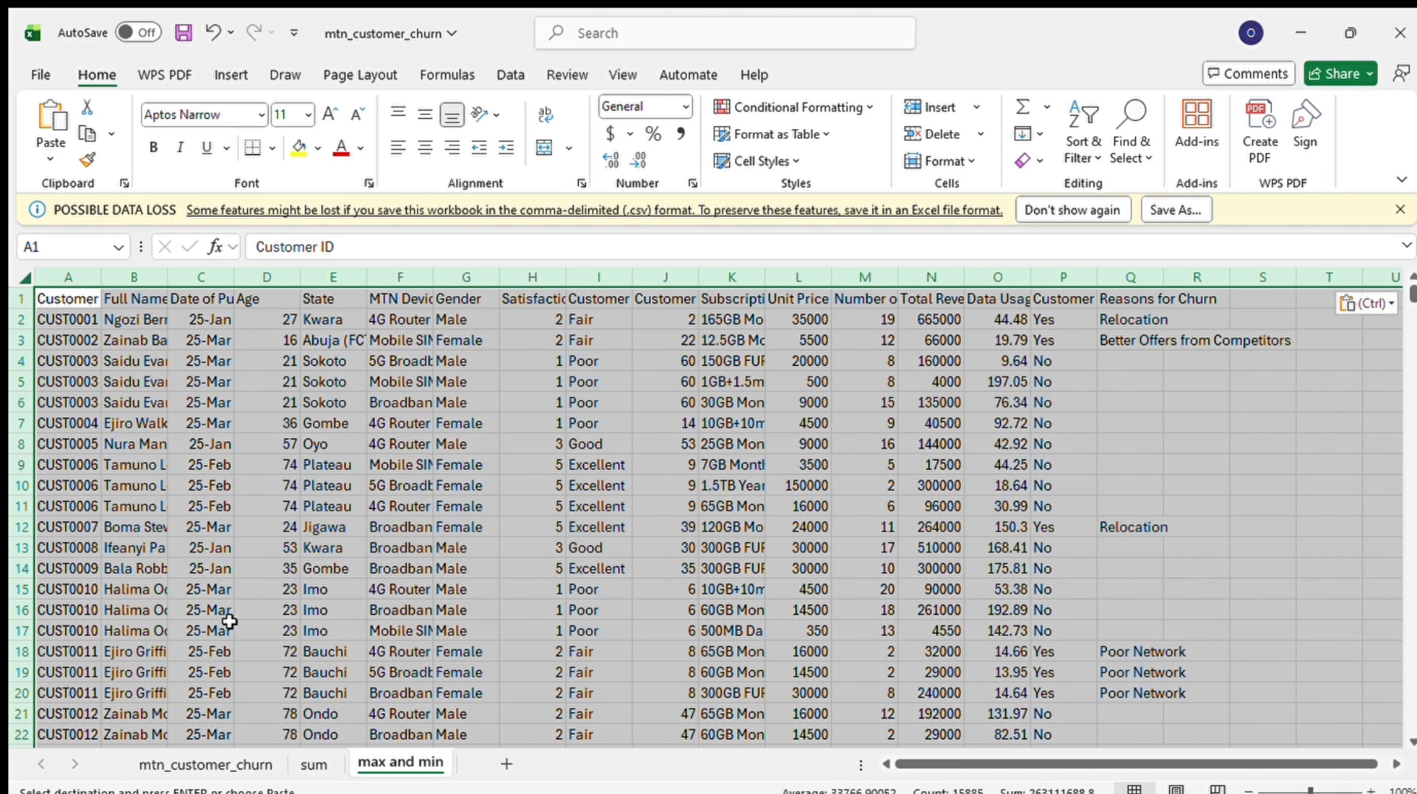
pyautogui.click(1308, 458)
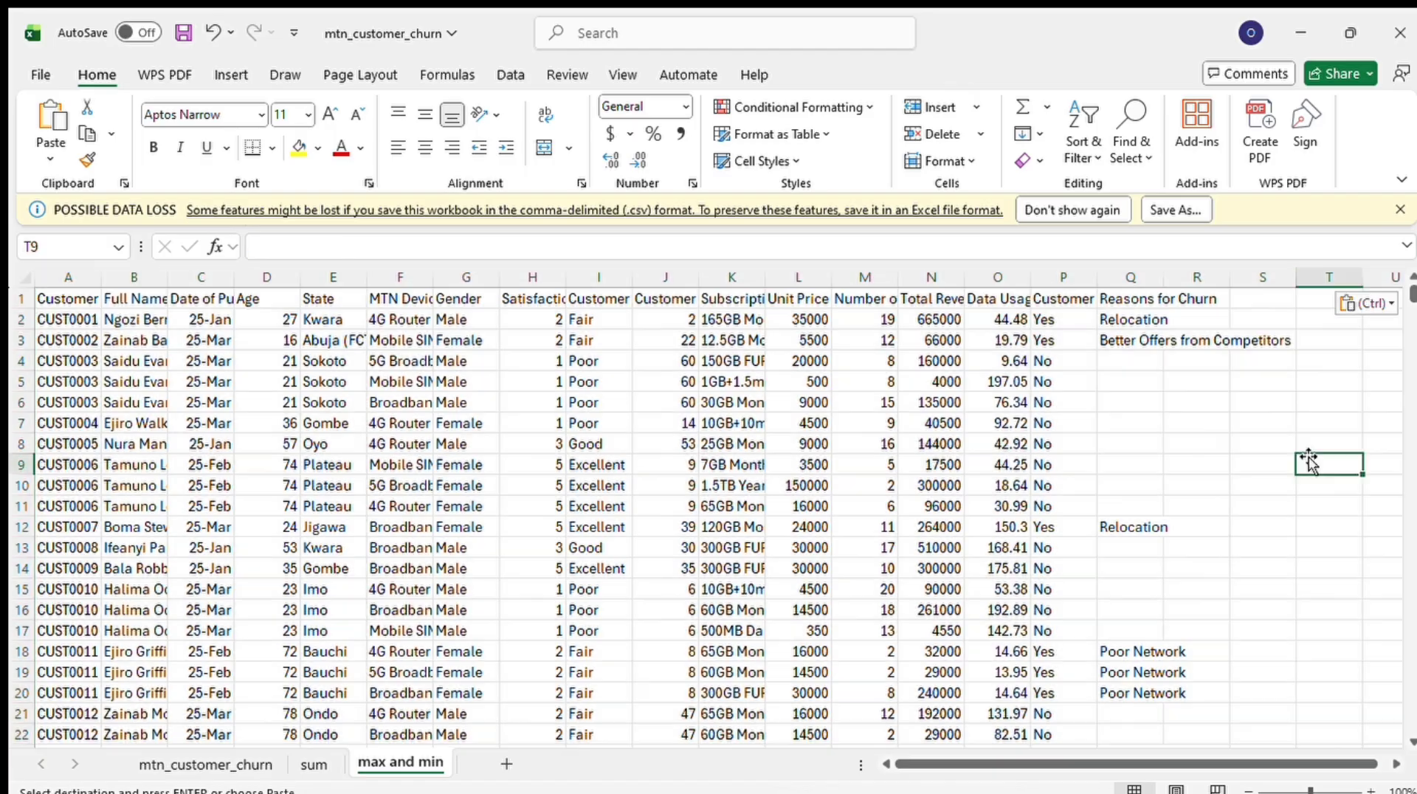
# Enter the header "max" in cell T1 of the "max and min" sheet
pyautogui.click(1321, 301)
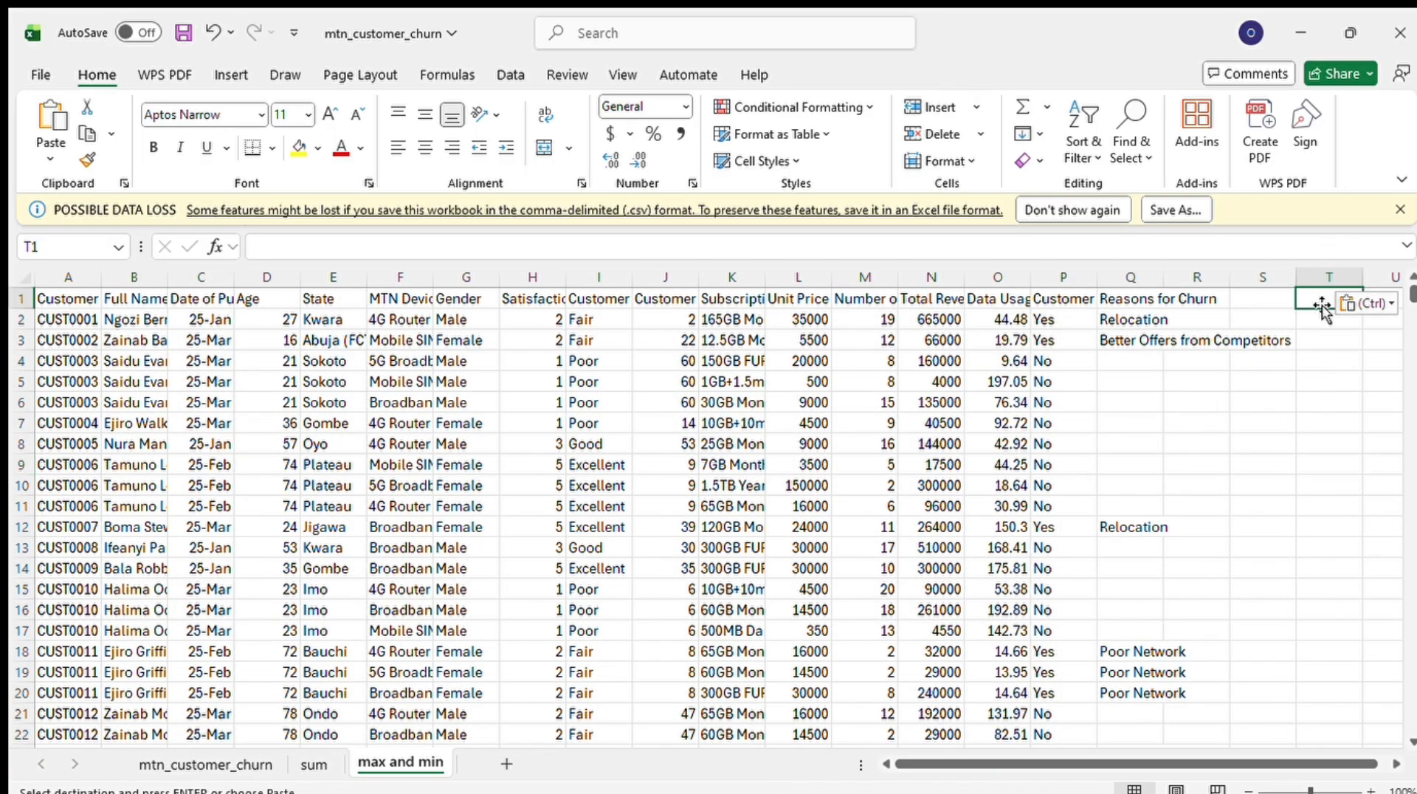
pyautogui.moveTo(1269, 763); pyautogui.dragTo(1332, 752)
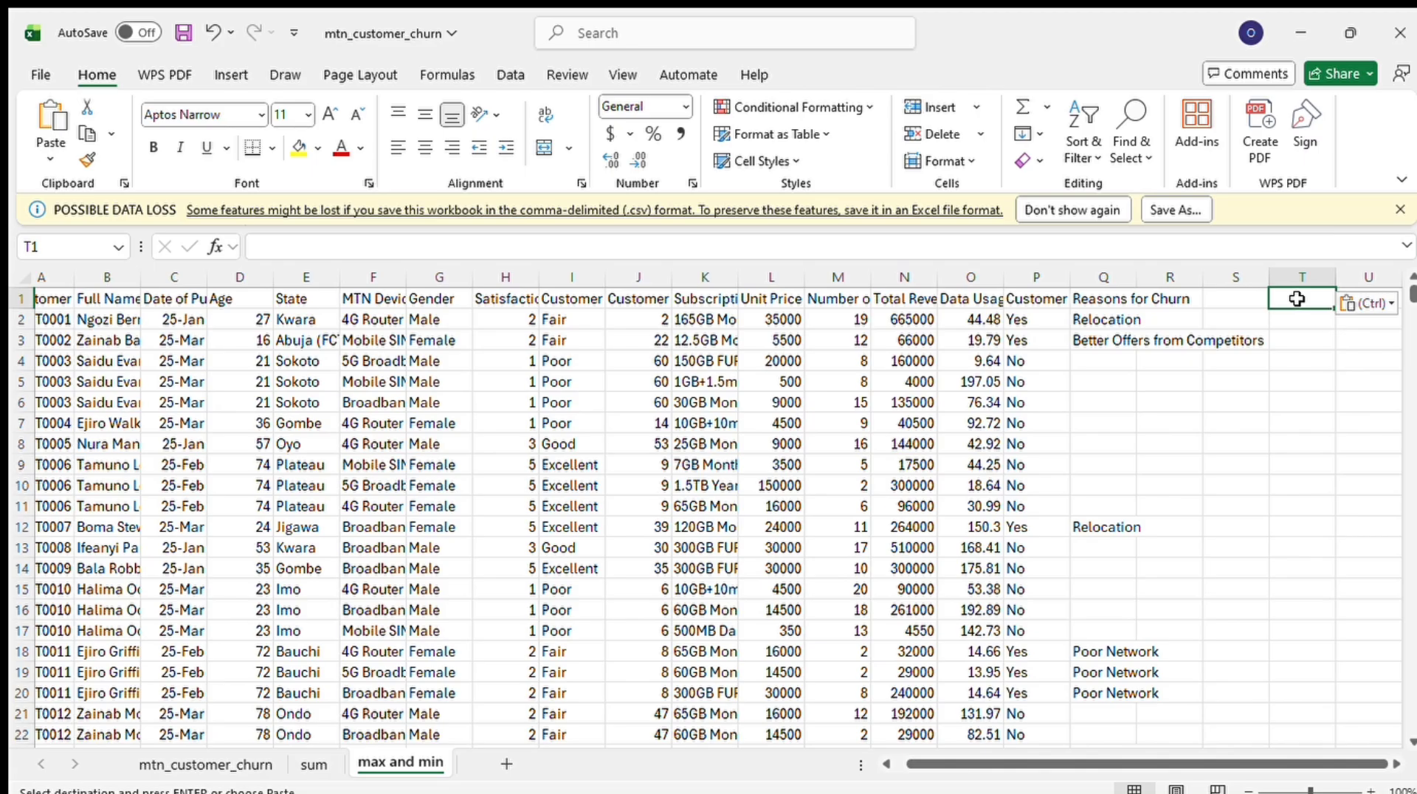
pyautogui.press('Escape')
pyautogui.write('max')
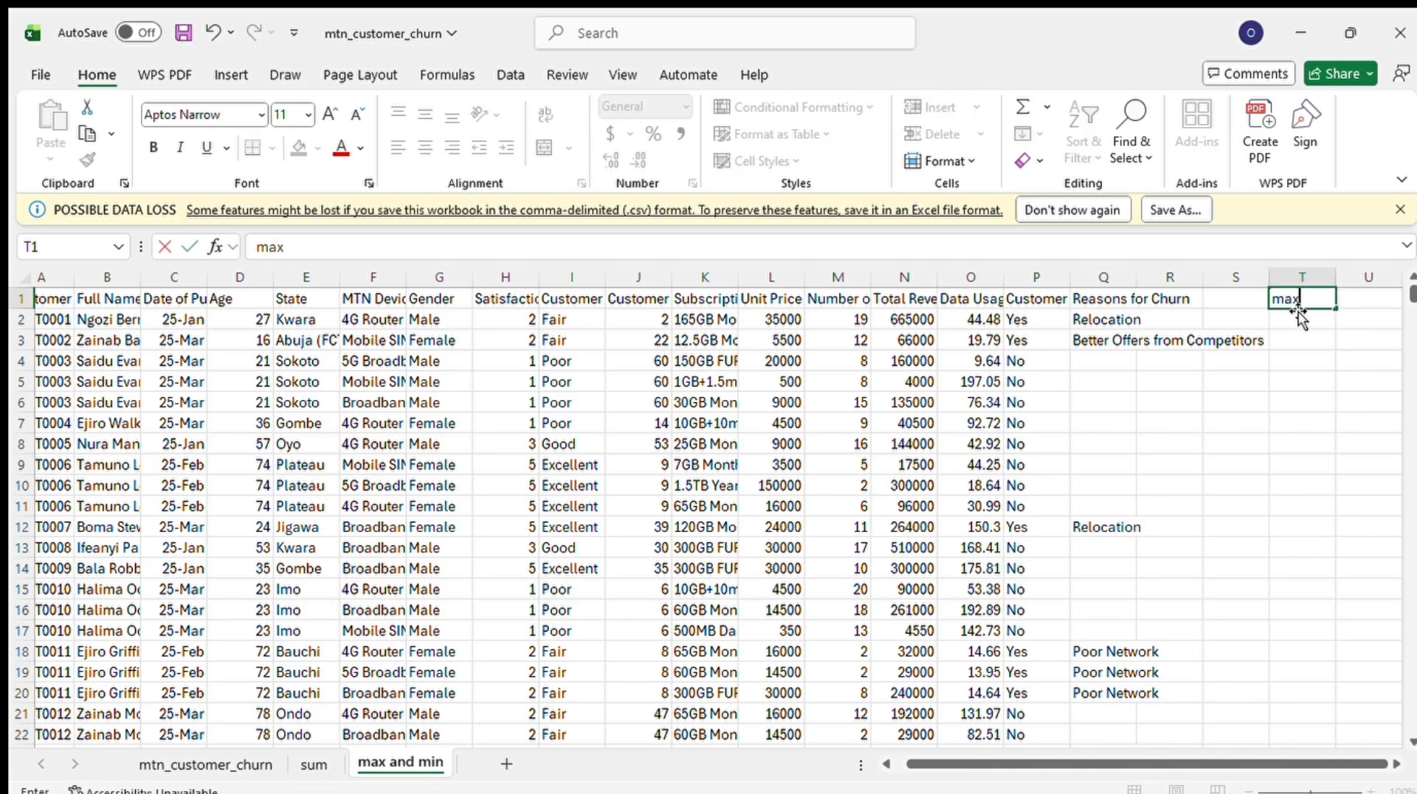
pyautogui.click(1302, 319)
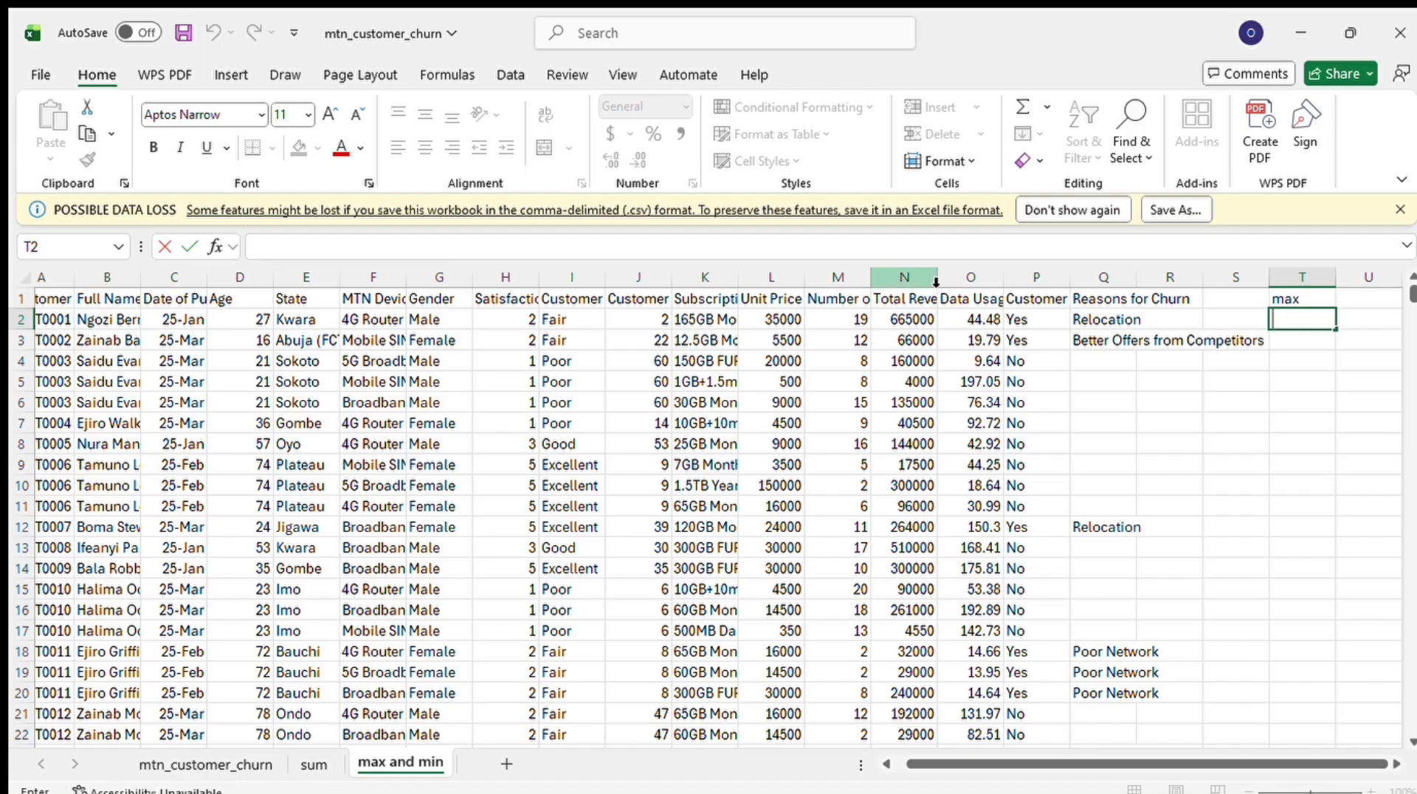
# Widen the Total Revenue, Subscription Plan and Number of Times Purchased columns, and slightly widen the empty column S
pyautogui.click(964, 381)
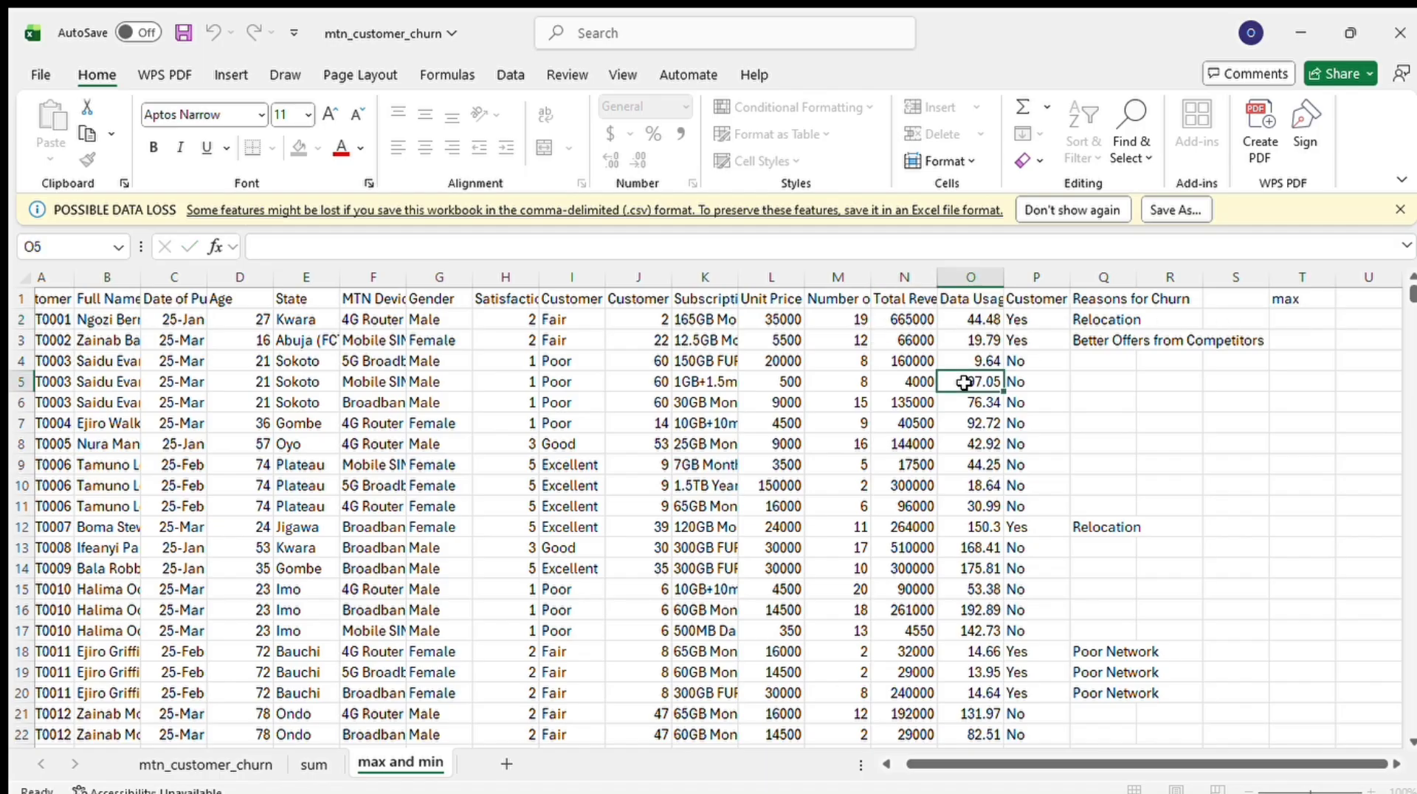
pyautogui.moveTo(936, 279); pyautogui.dragTo(998, 274)
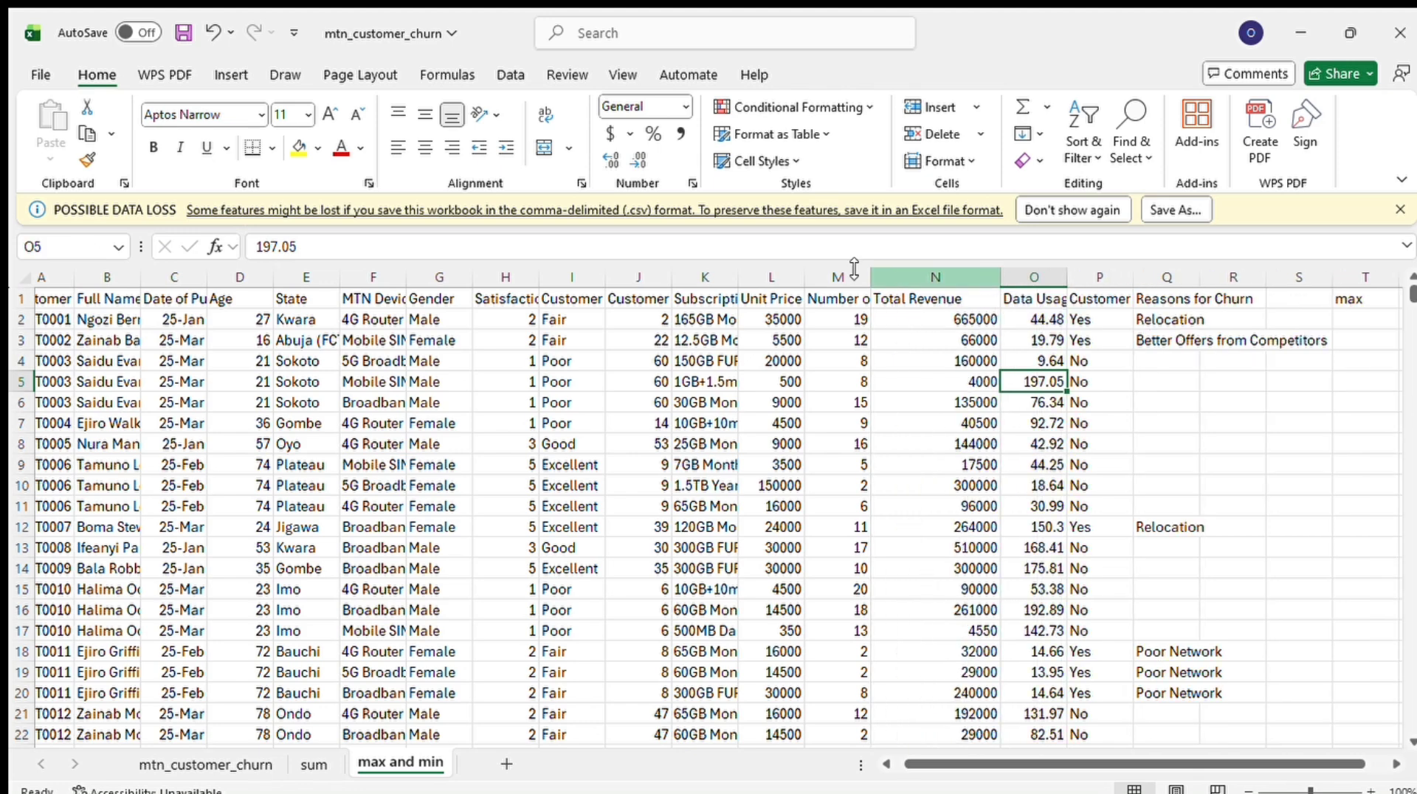
pyautogui.moveTo(740, 283); pyautogui.dragTo(788, 283)
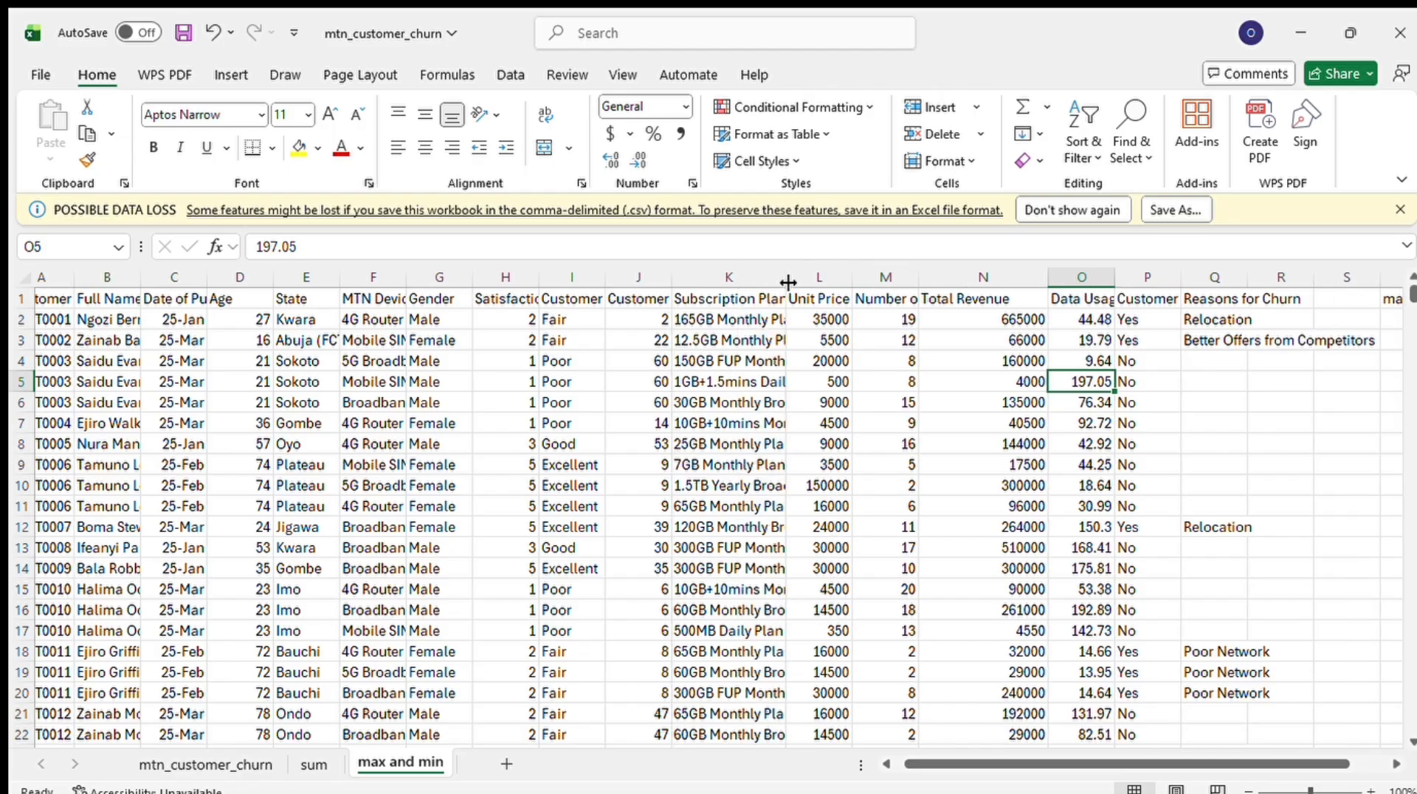
pyautogui.moveTo(921, 284); pyautogui.dragTo(1004, 281)
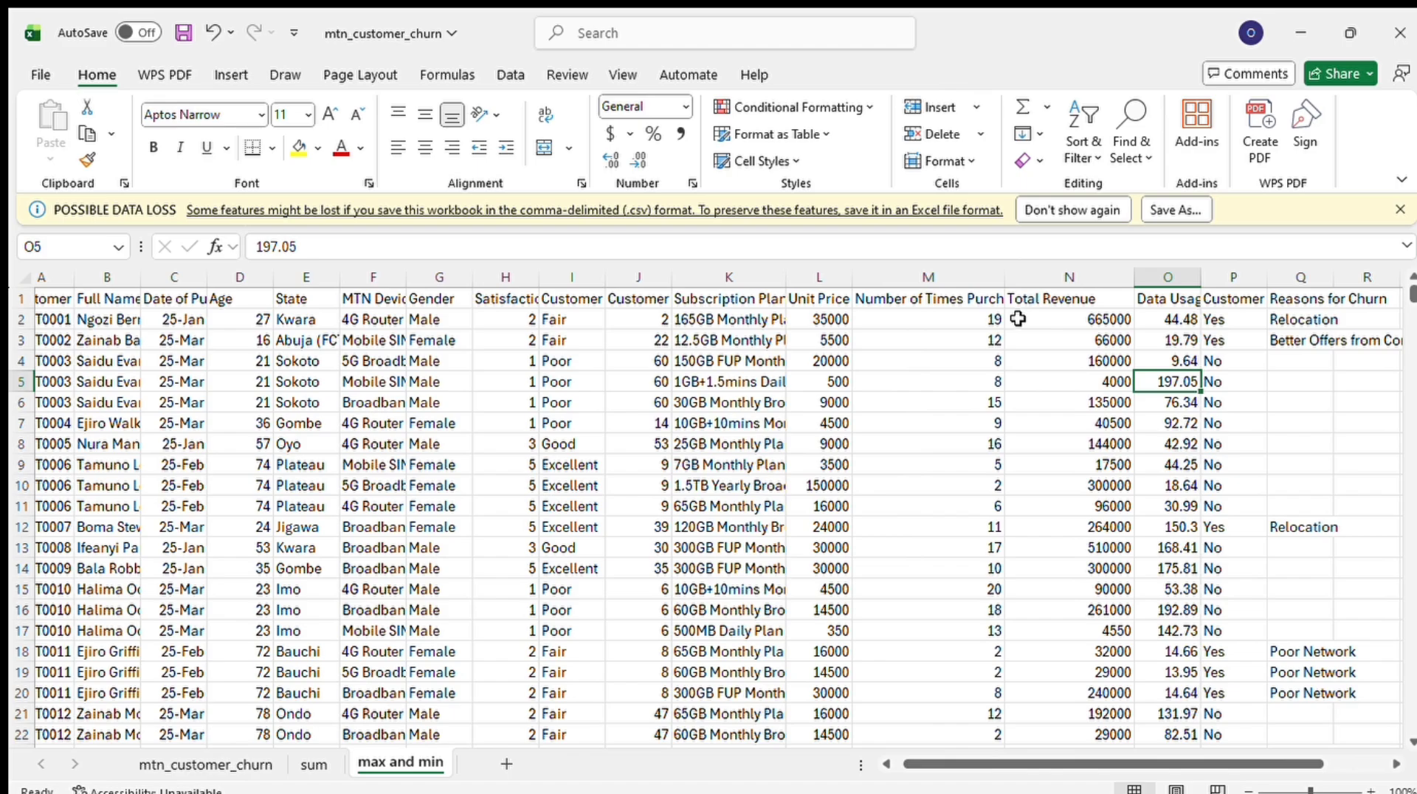
pyautogui.hscroll(5, 1018, 319)
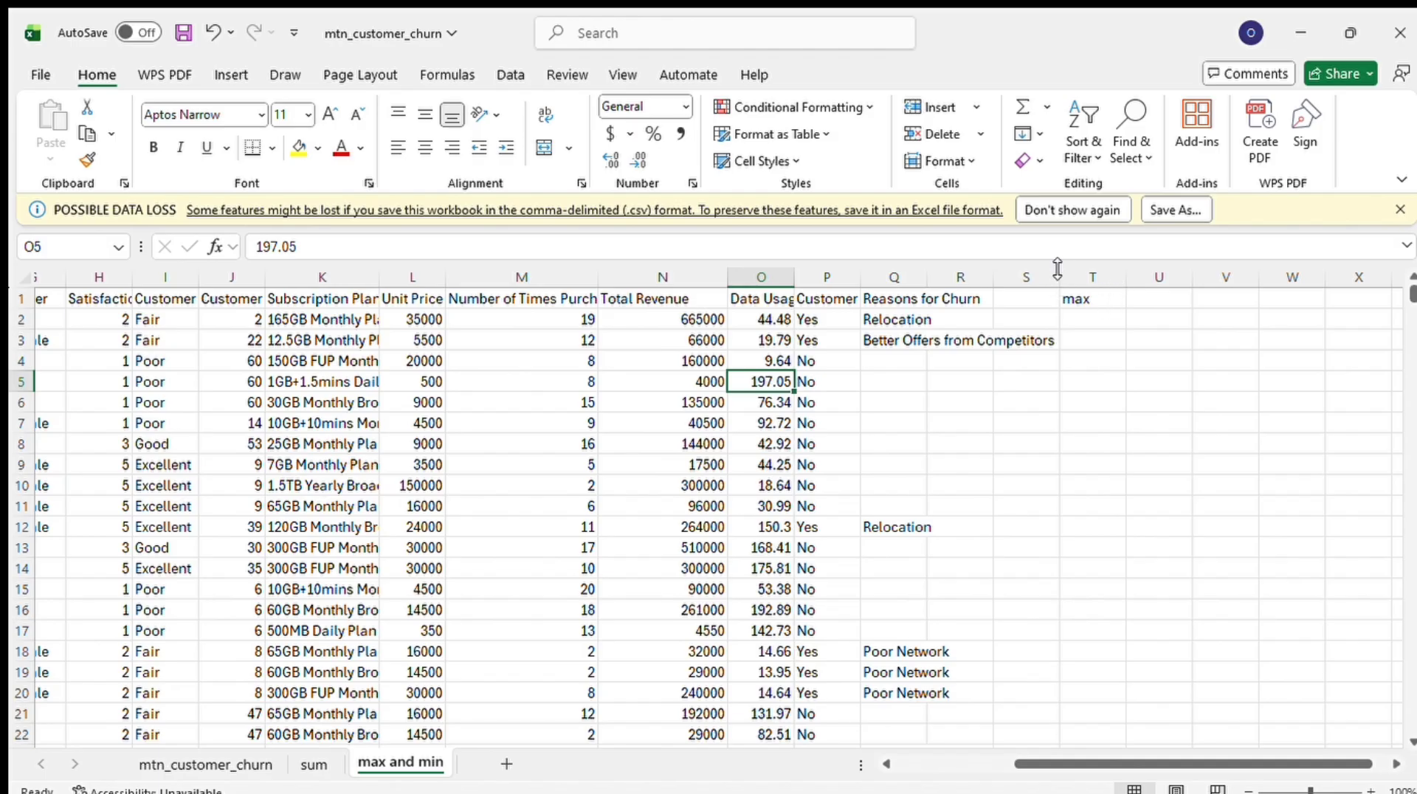
pyautogui.moveTo(1060, 277); pyautogui.dragTo(1074, 278)
# Enter the formula =MAX(M2:M975) in cell T2 to find the highest Number of Times Purchased
pyautogui.click(1108, 321)
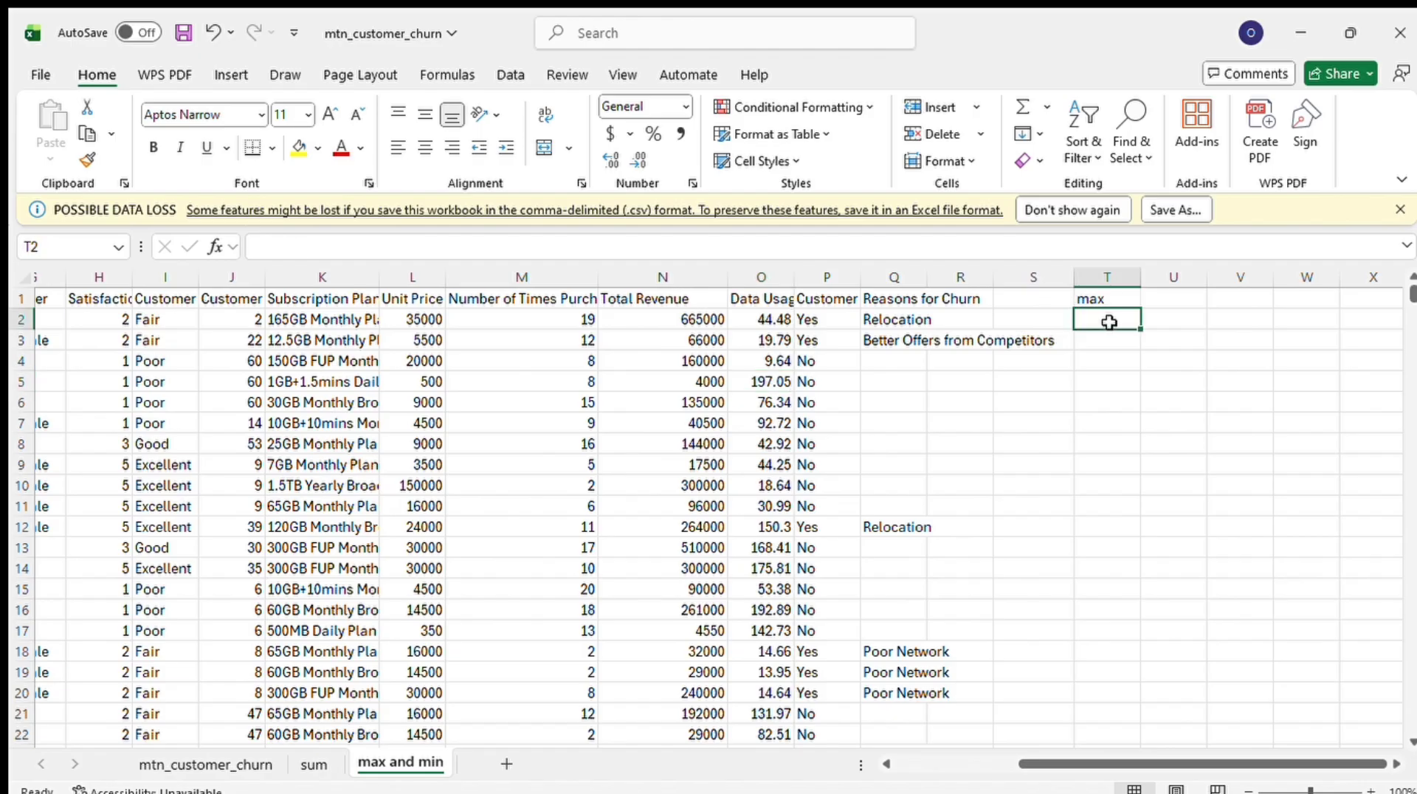
pyautogui.doubleClick(1109, 321)
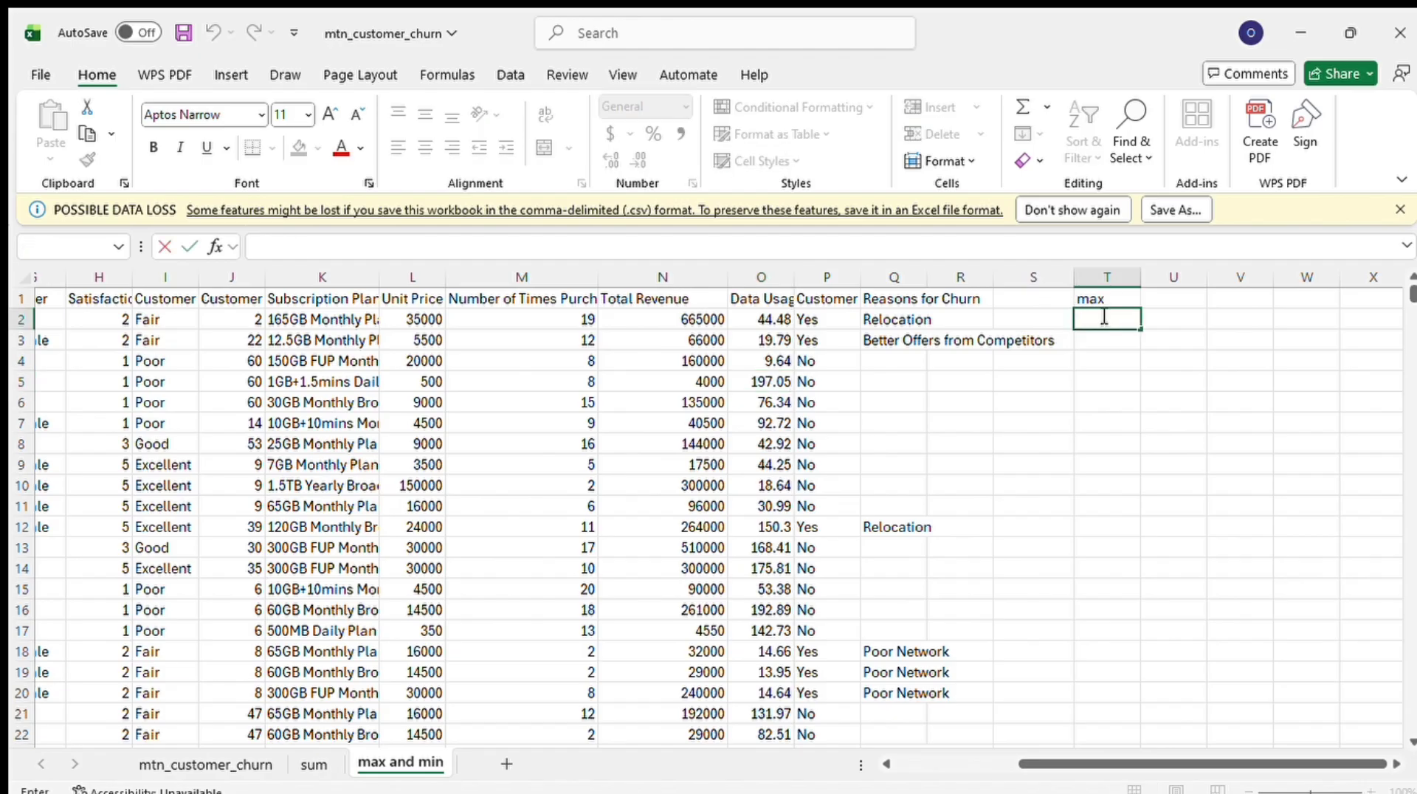
pyautogui.write('=max')
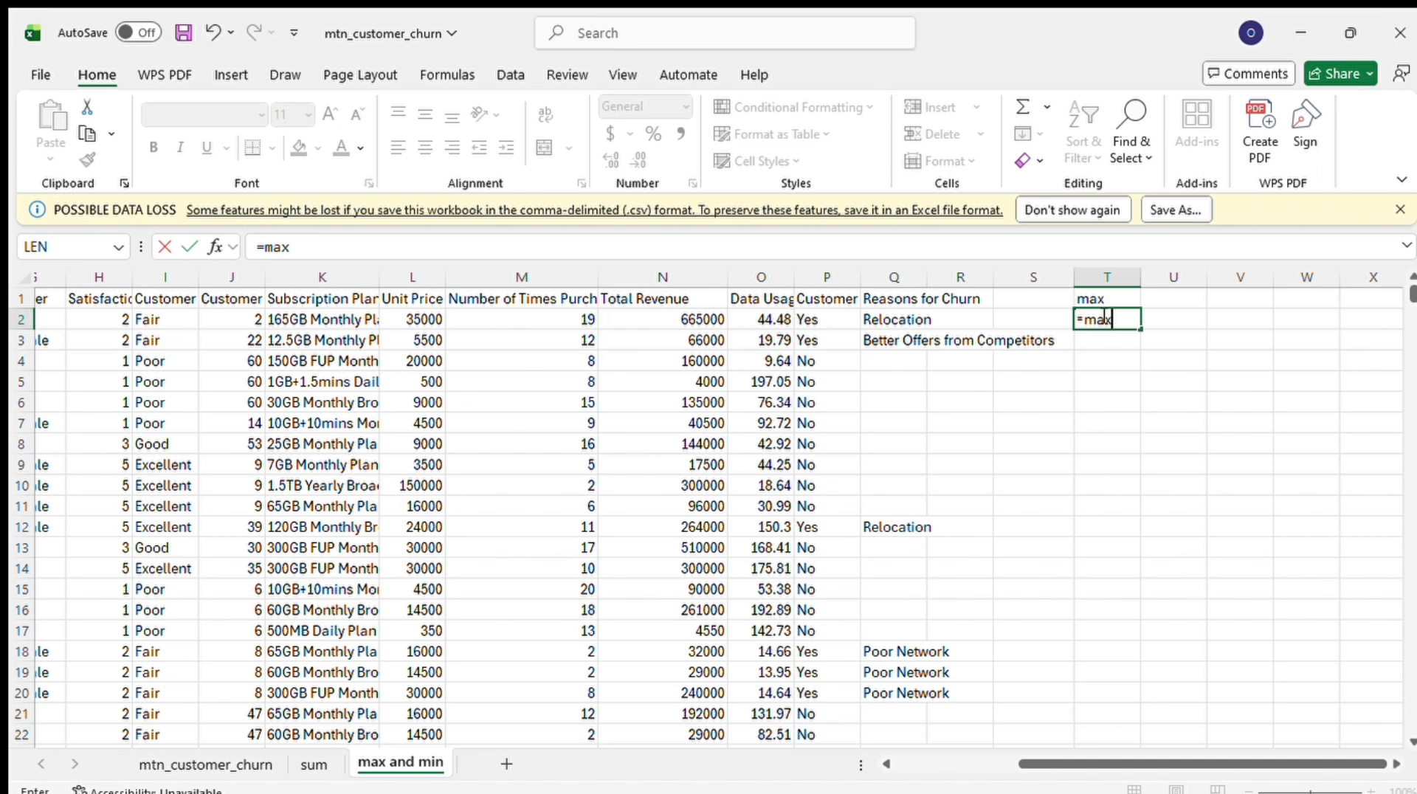
pyautogui.hscroll(-3, 1105, 319)
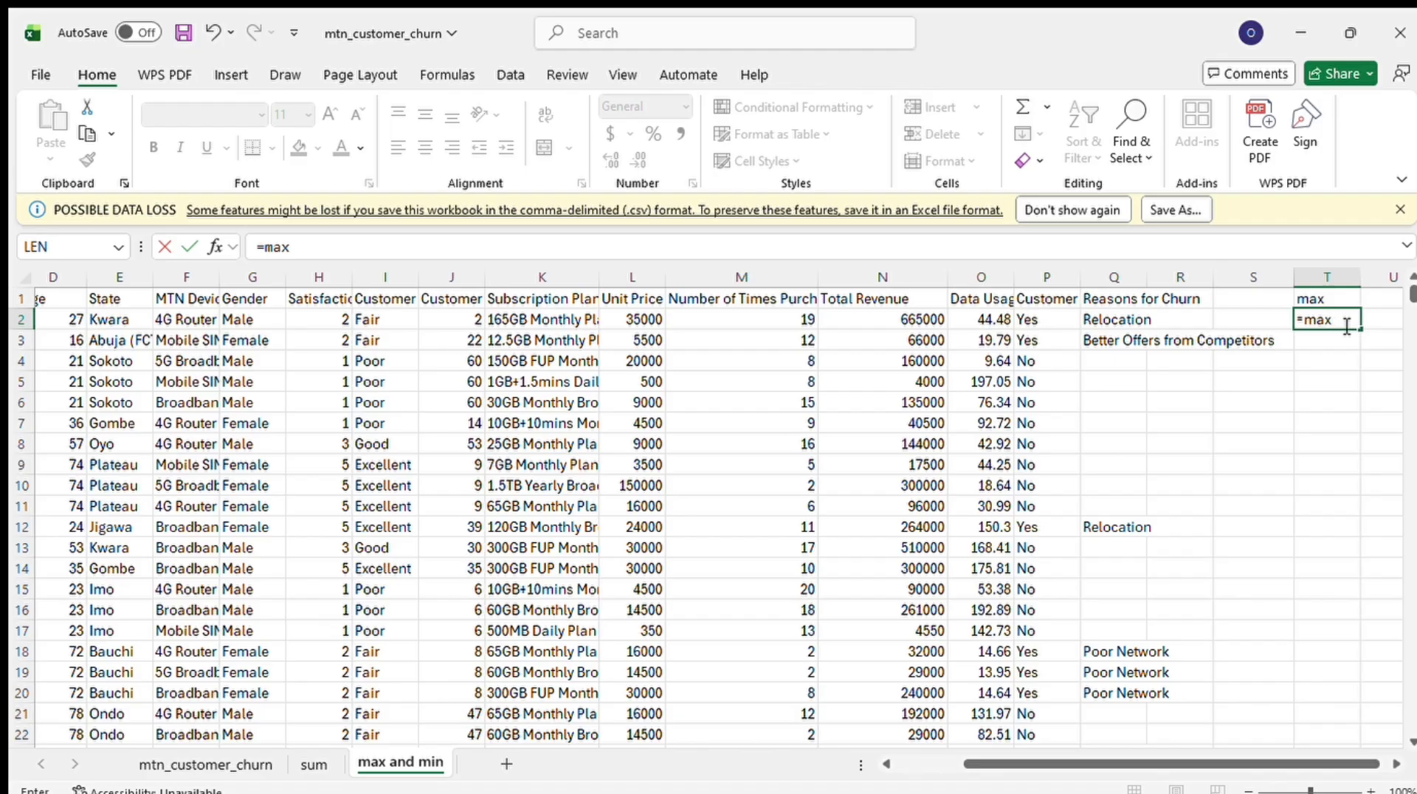
pyautogui.write('(m2')
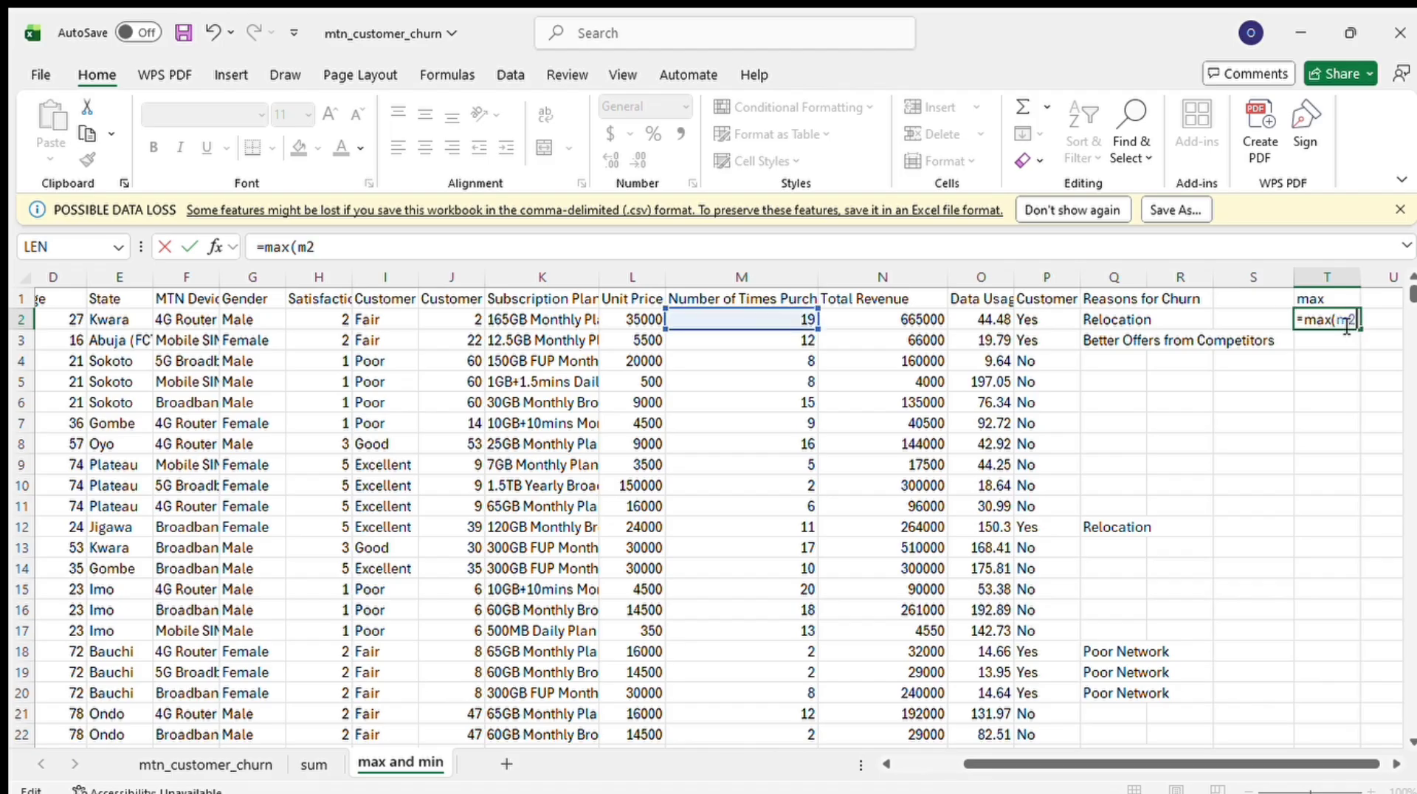
pyautogui.write(':m97')
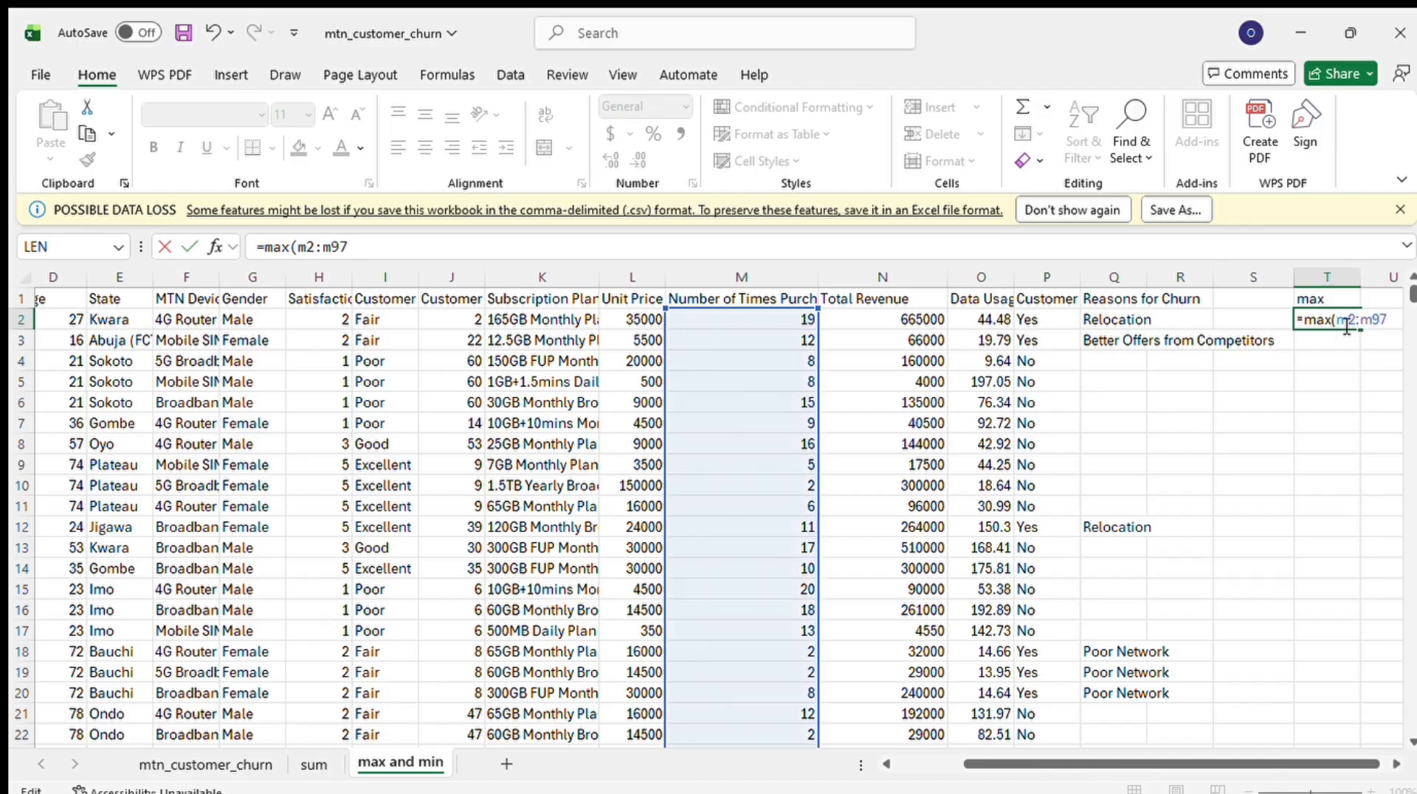
pyautogui.write('5')
pyautogui.press('Return')
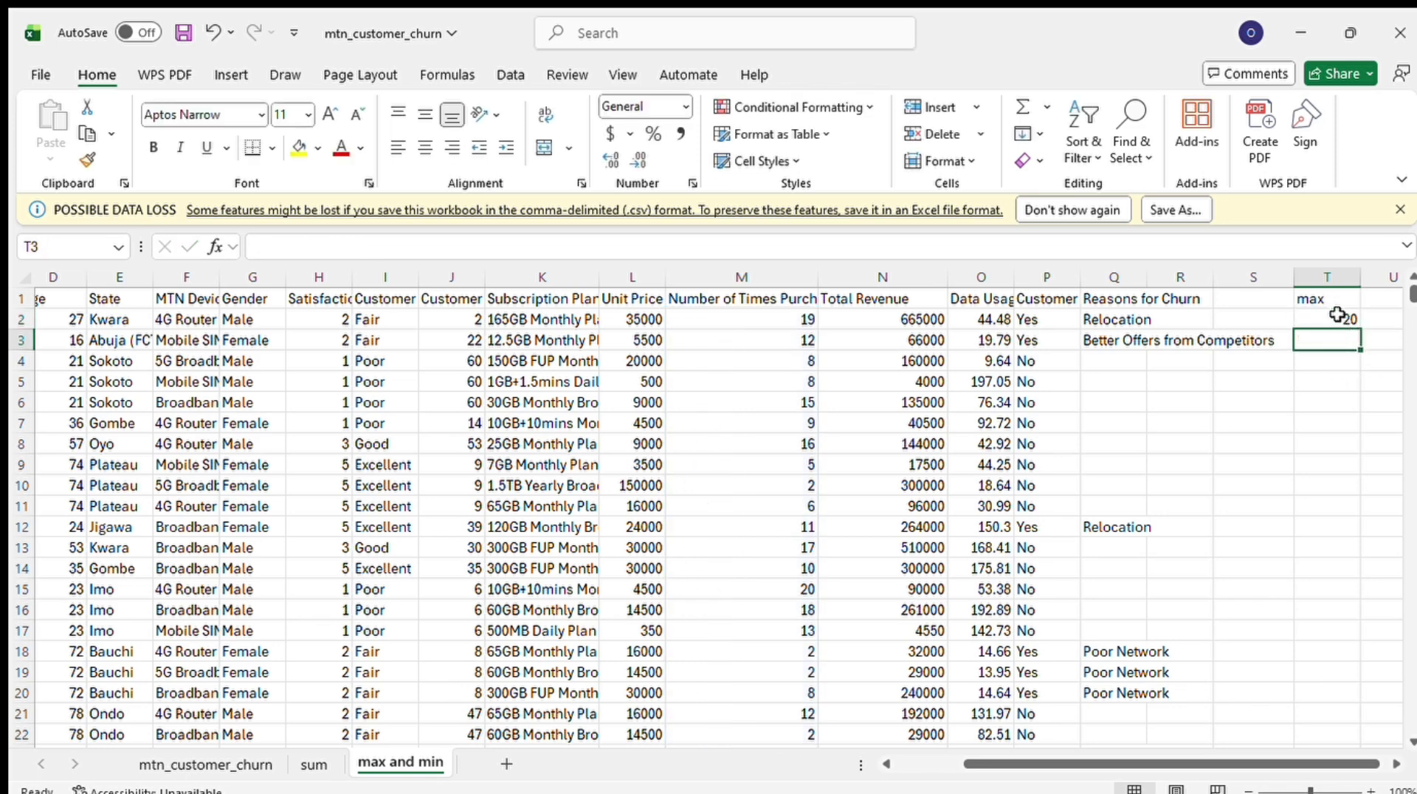
pyautogui.click(1343, 318)
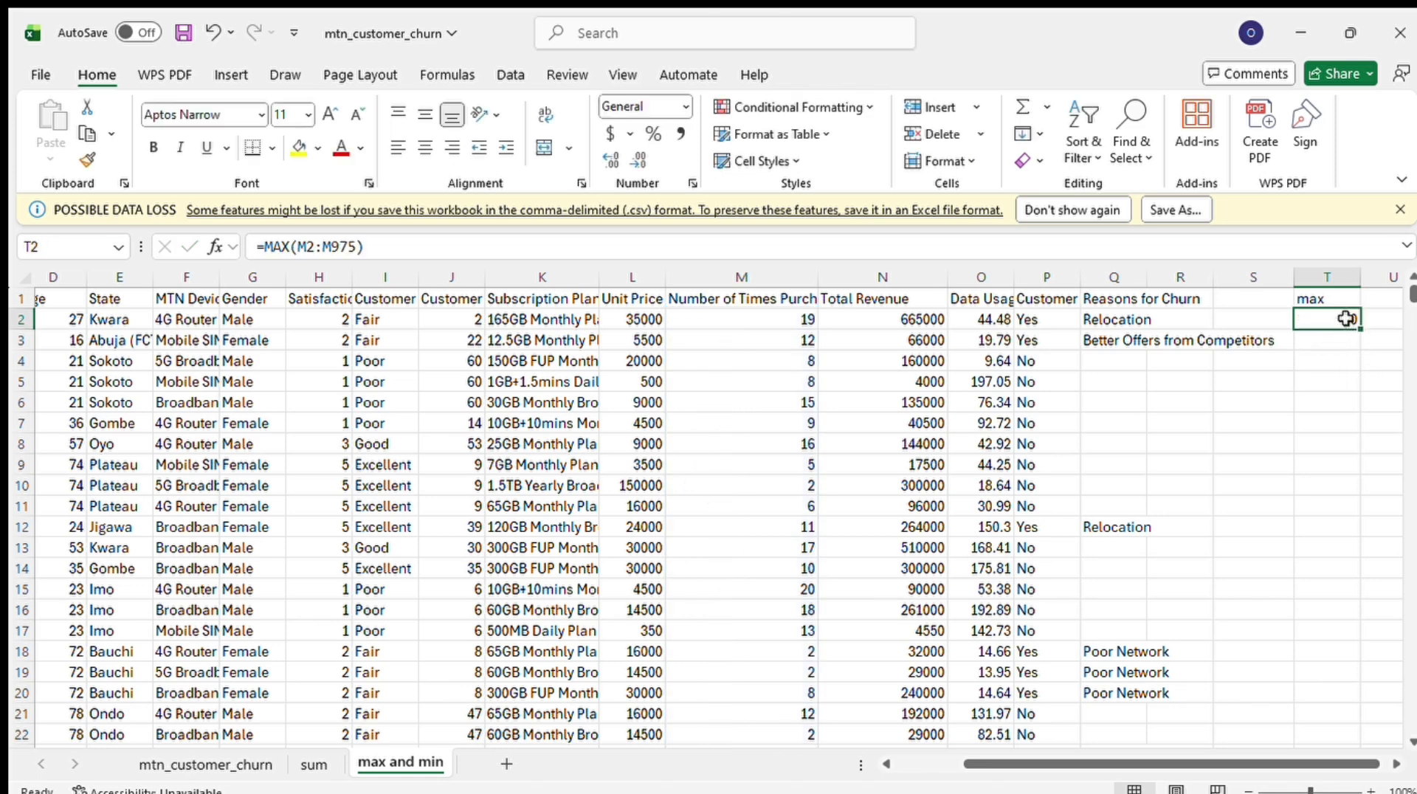
# Enter the header "min" in cell U1, beside the max column
pyautogui.hscroll(3, 1329, 318)
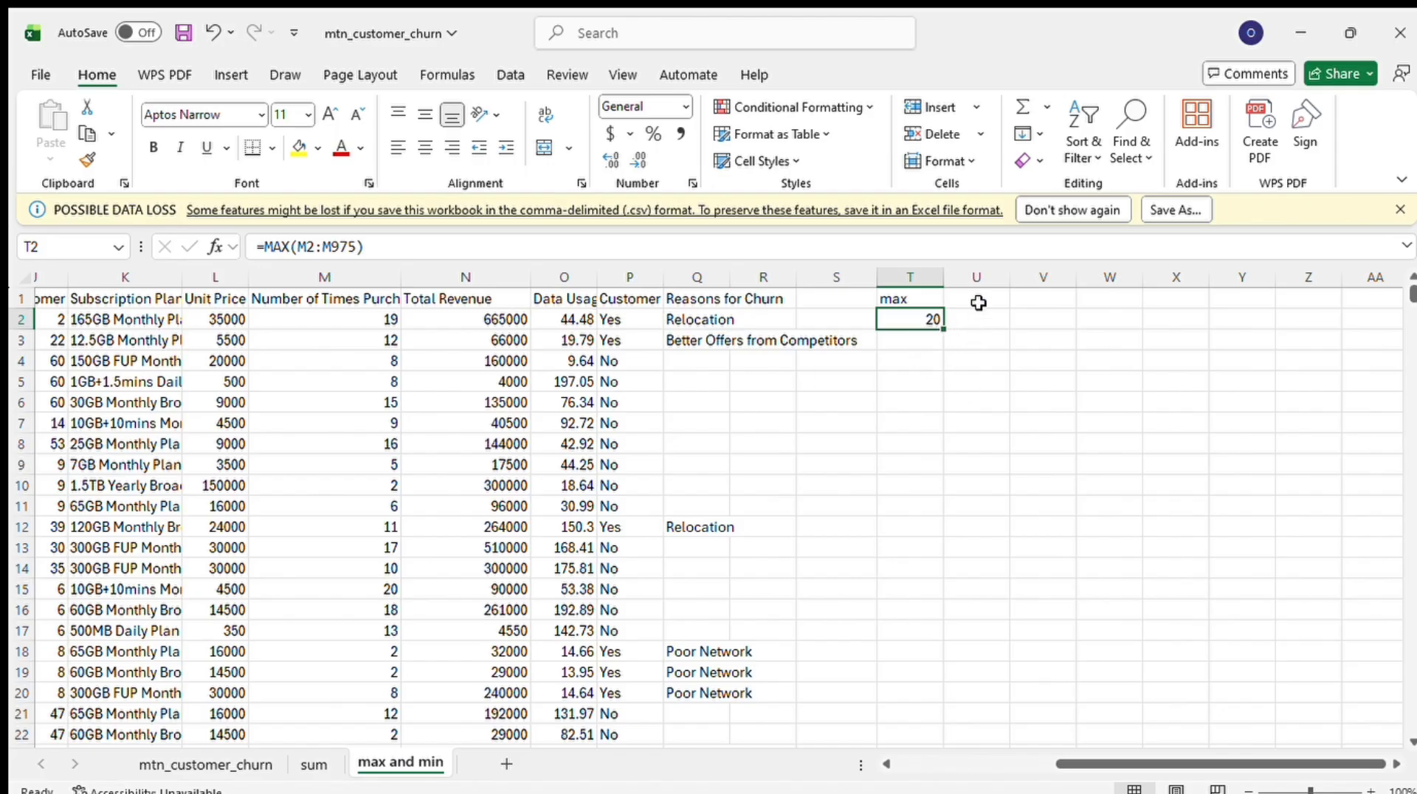
pyautogui.click(978, 301)
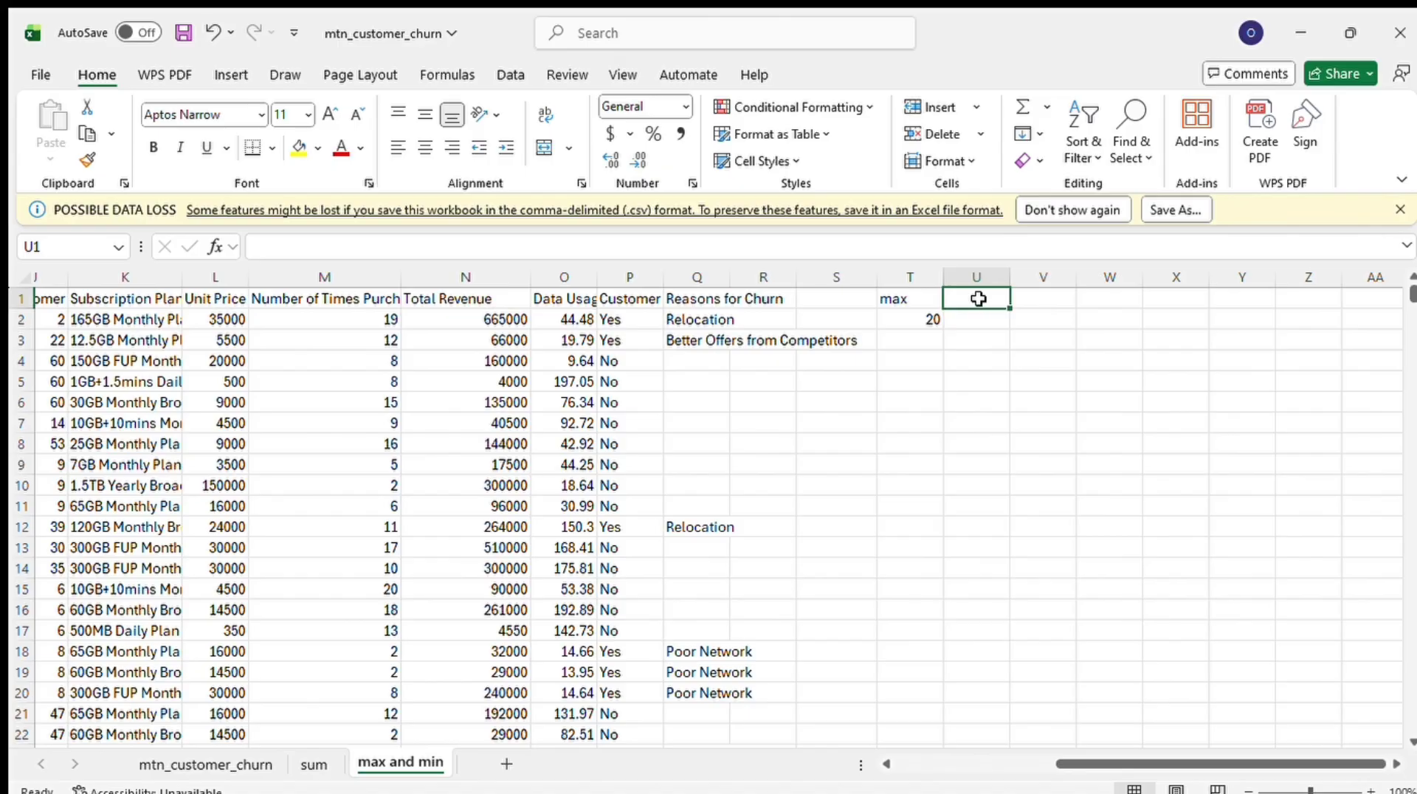
pyautogui.doubleClick(983, 301)
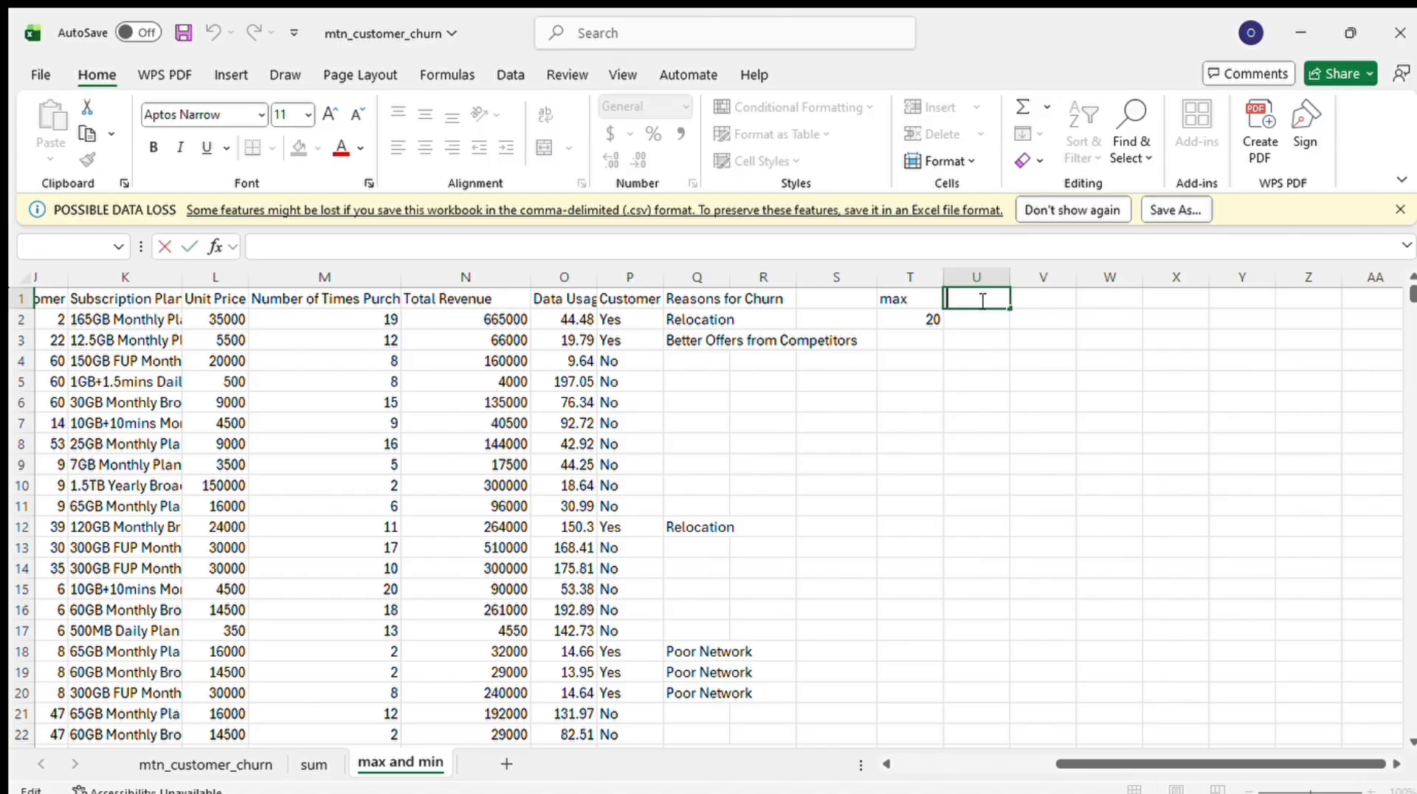
pyautogui.write('min')
pyautogui.click(982, 320)
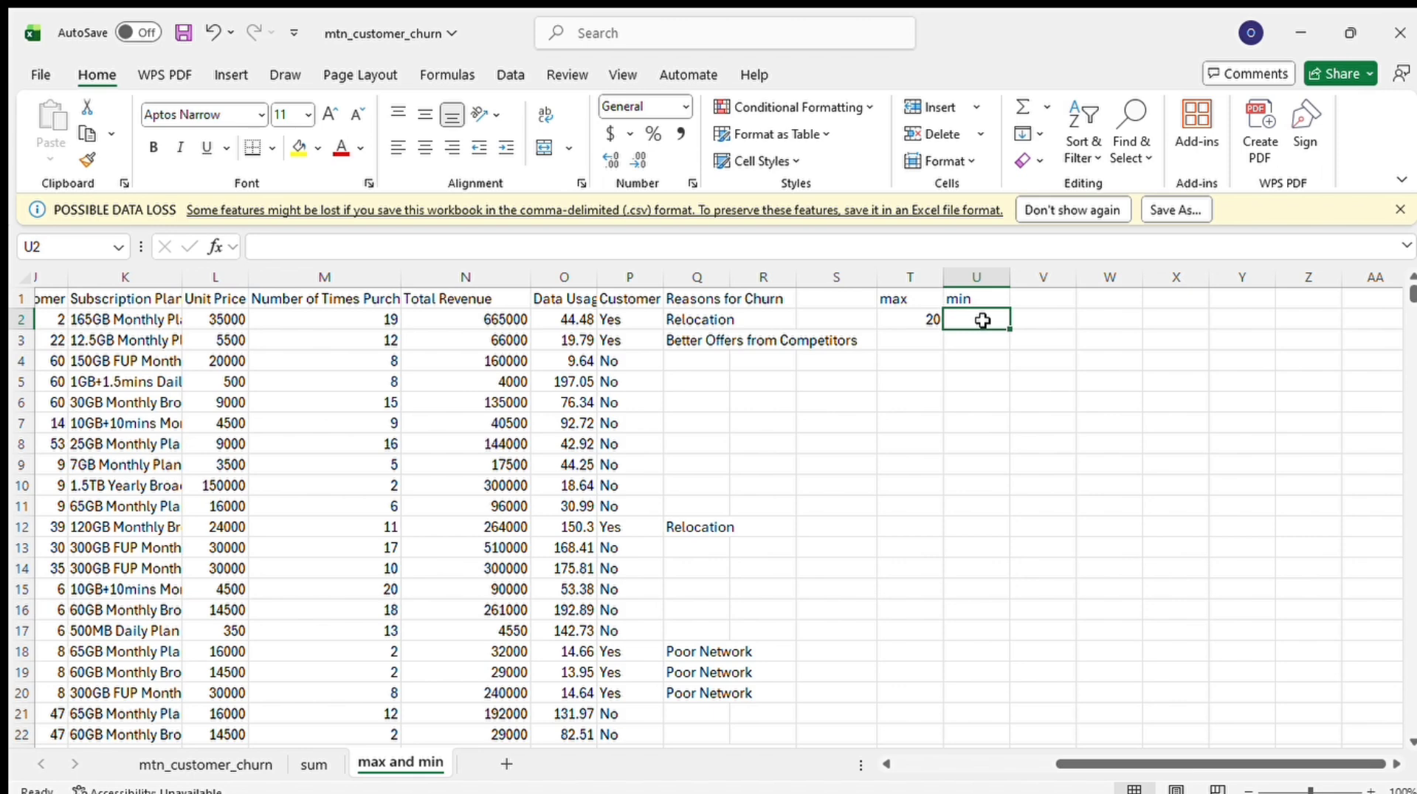
# Enter the formula =MIN(M2:M075) in cell U2 for the Number of Times Purchased column
pyautogui.write('=mi')
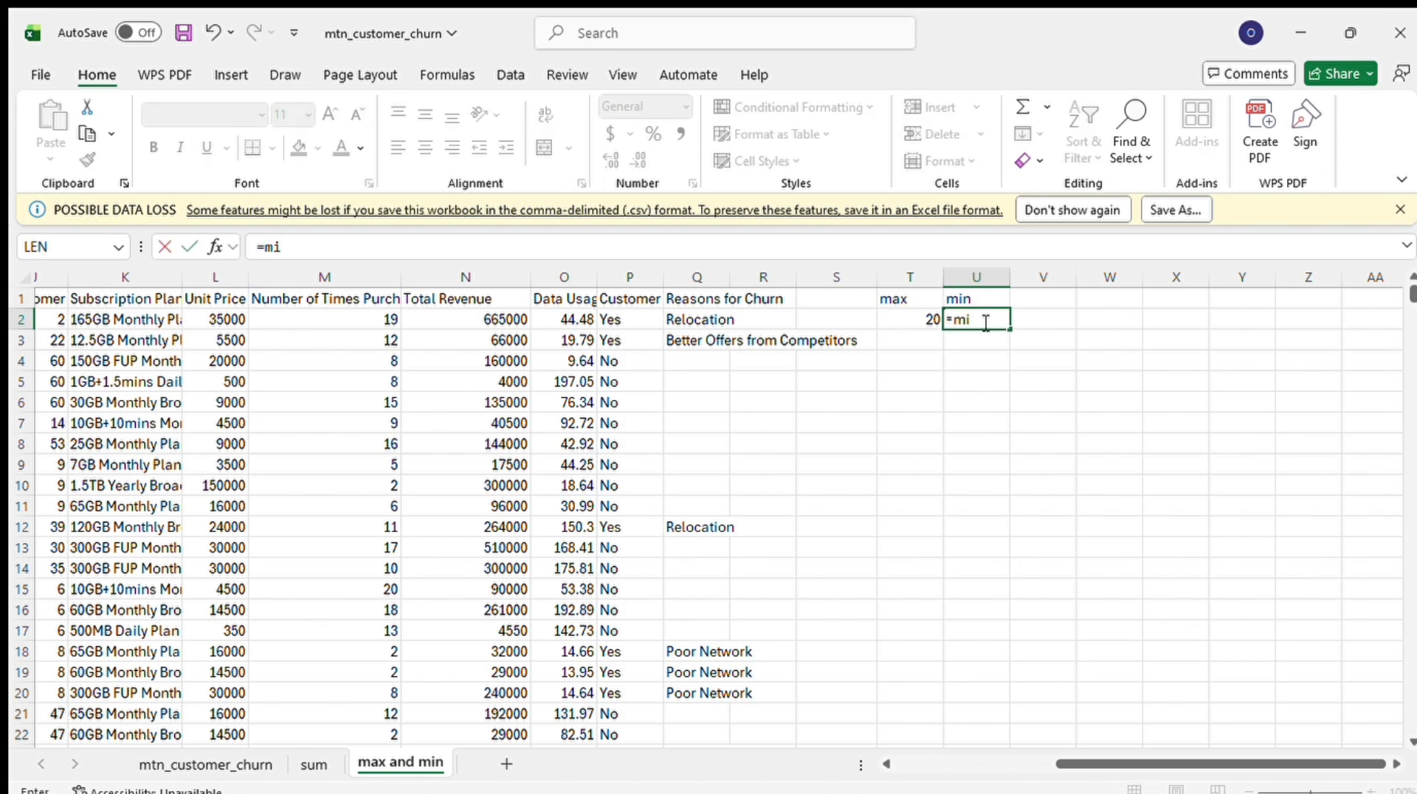
pyautogui.write('n(m2')
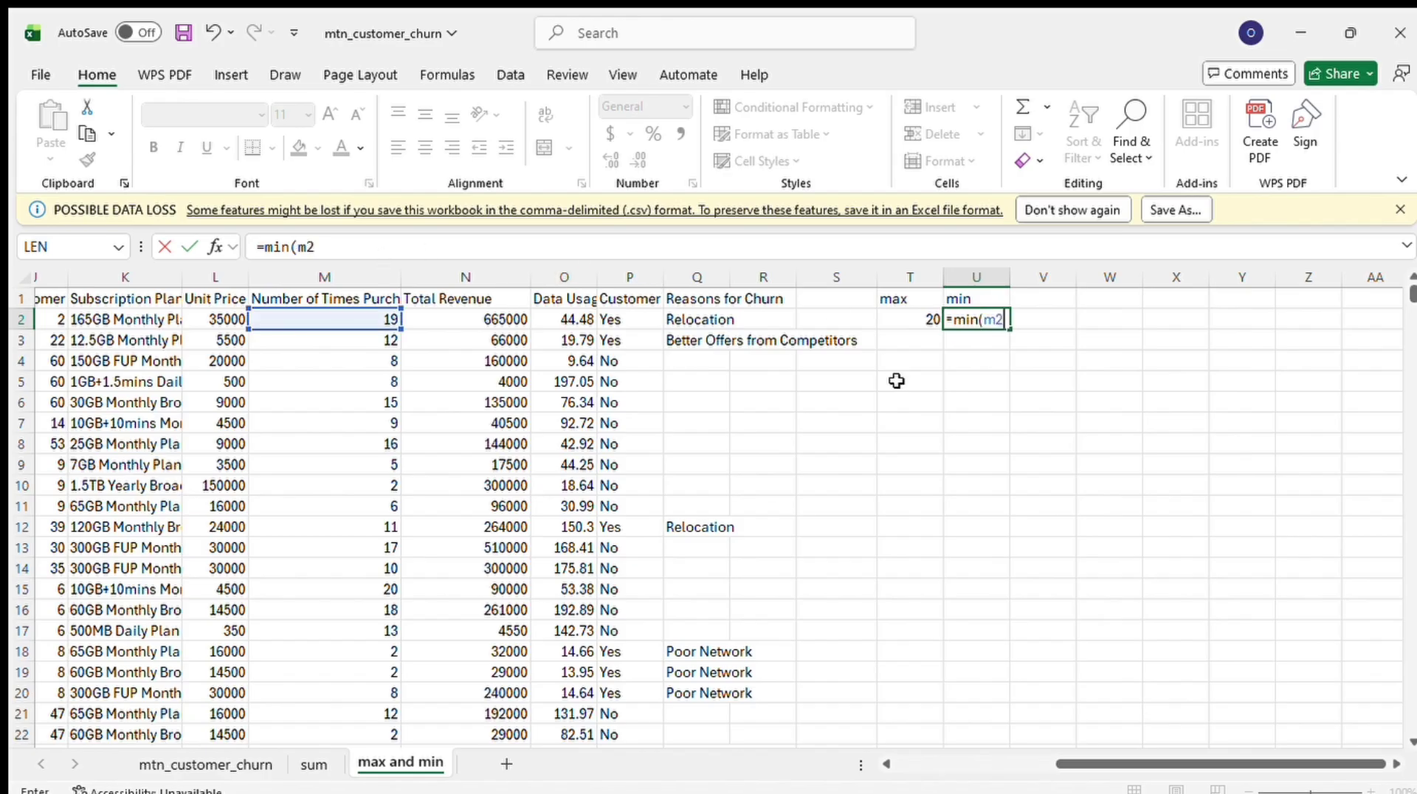
pyautogui.write(':m075')
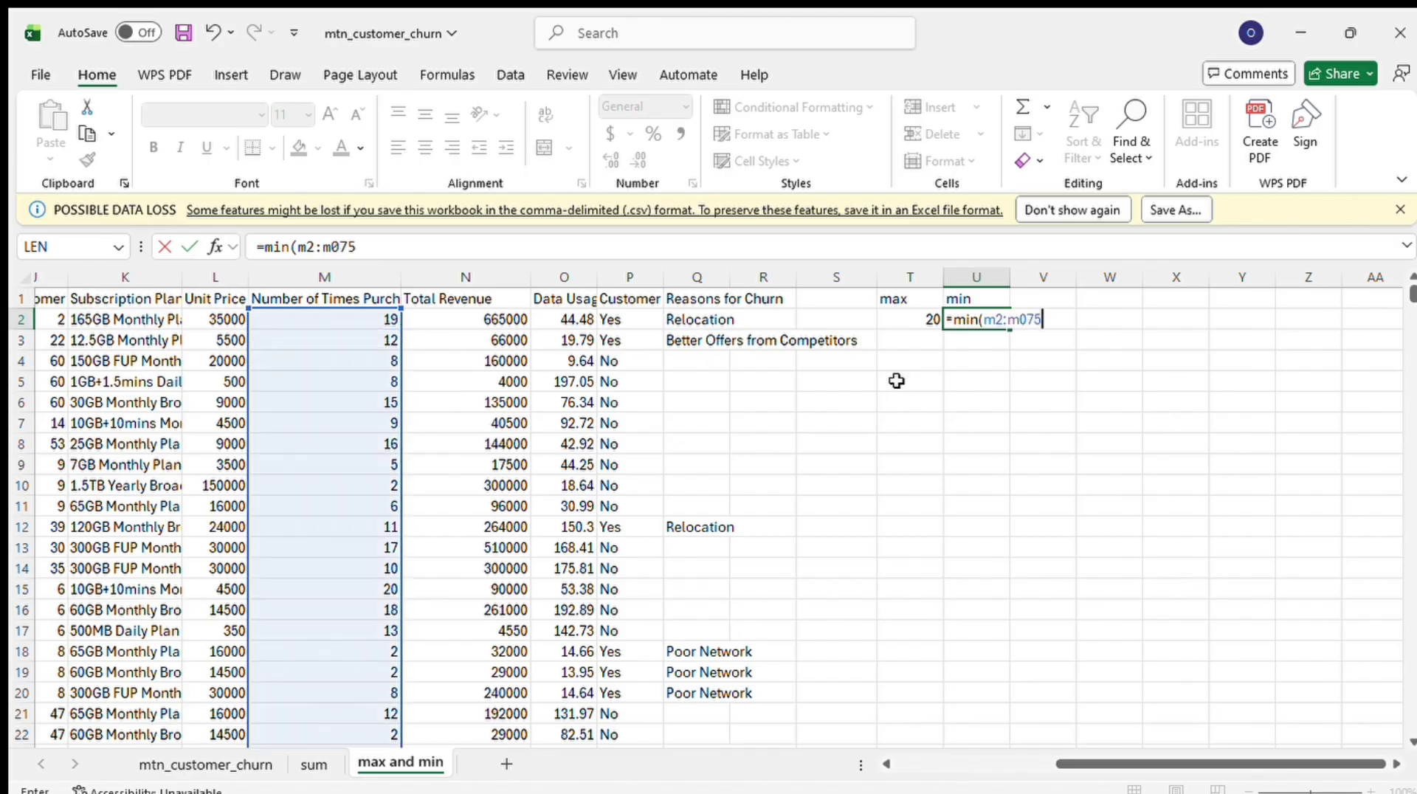
pyautogui.press('Return')
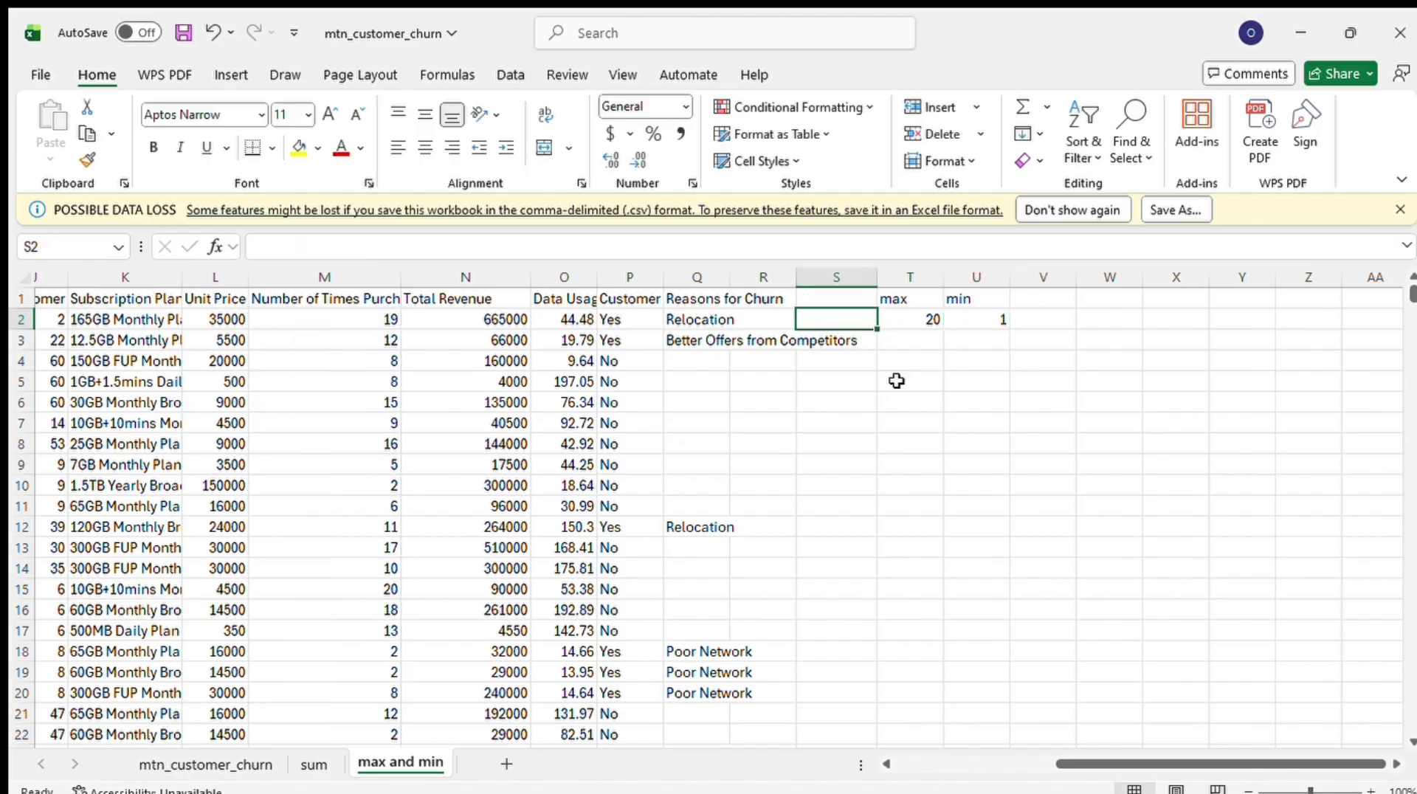
# Correct the MIN formula's range in cell U2 to M2:M975
pyautogui.click(974, 317)
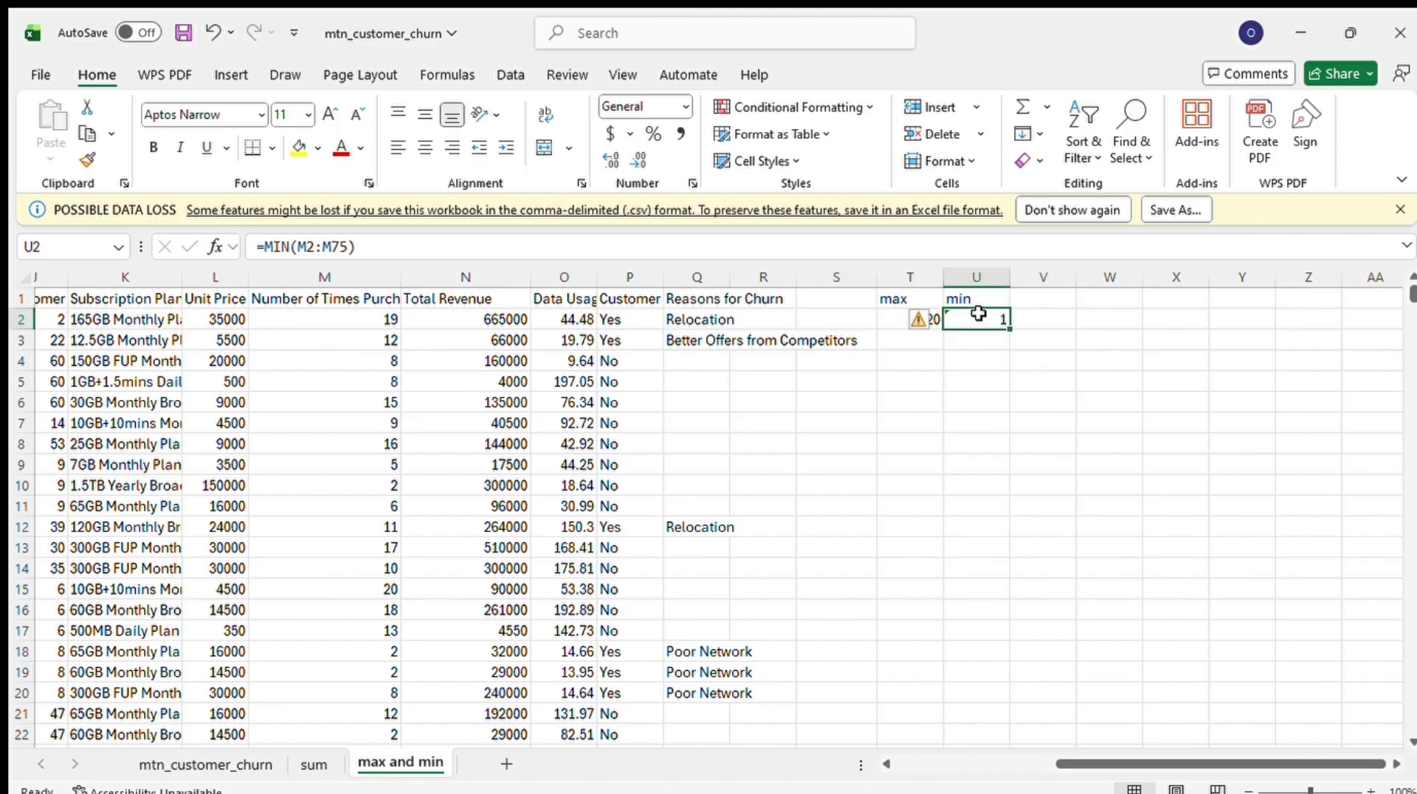
pyautogui.doubleClick(998, 318)
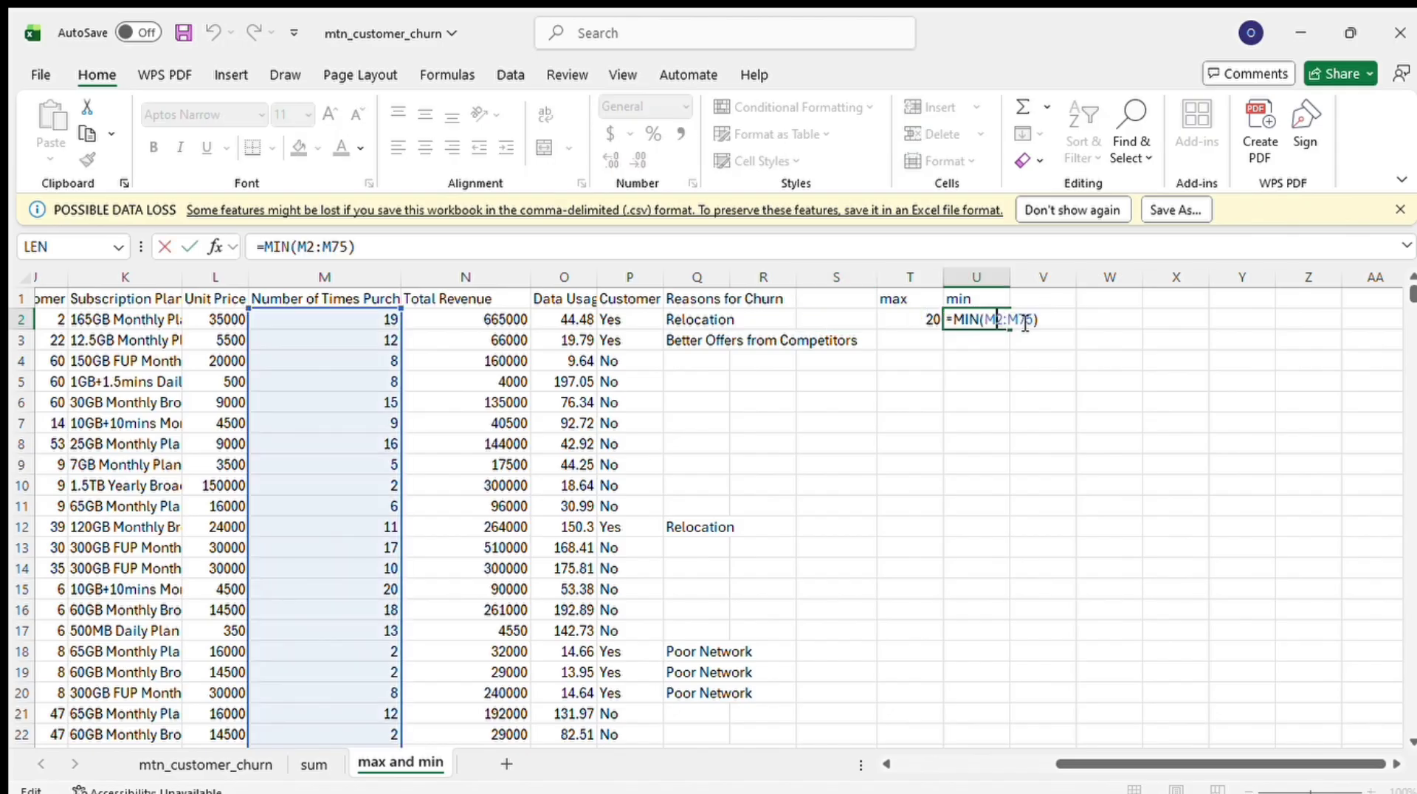
pyautogui.click(1023, 323)
pyautogui.write('p')
pyautogui.press('BackSpace')
pyautogui.write('9')
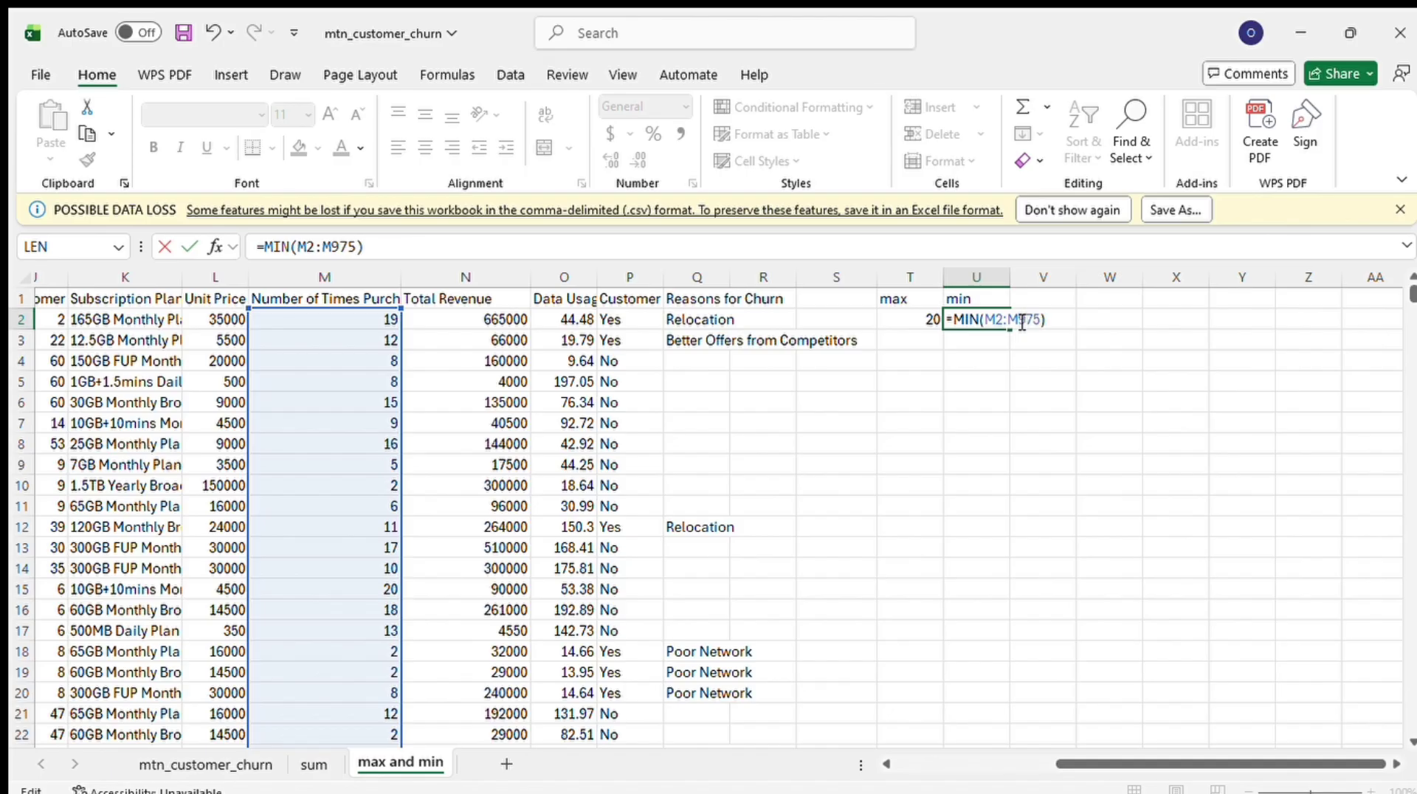
pyautogui.press('Return')
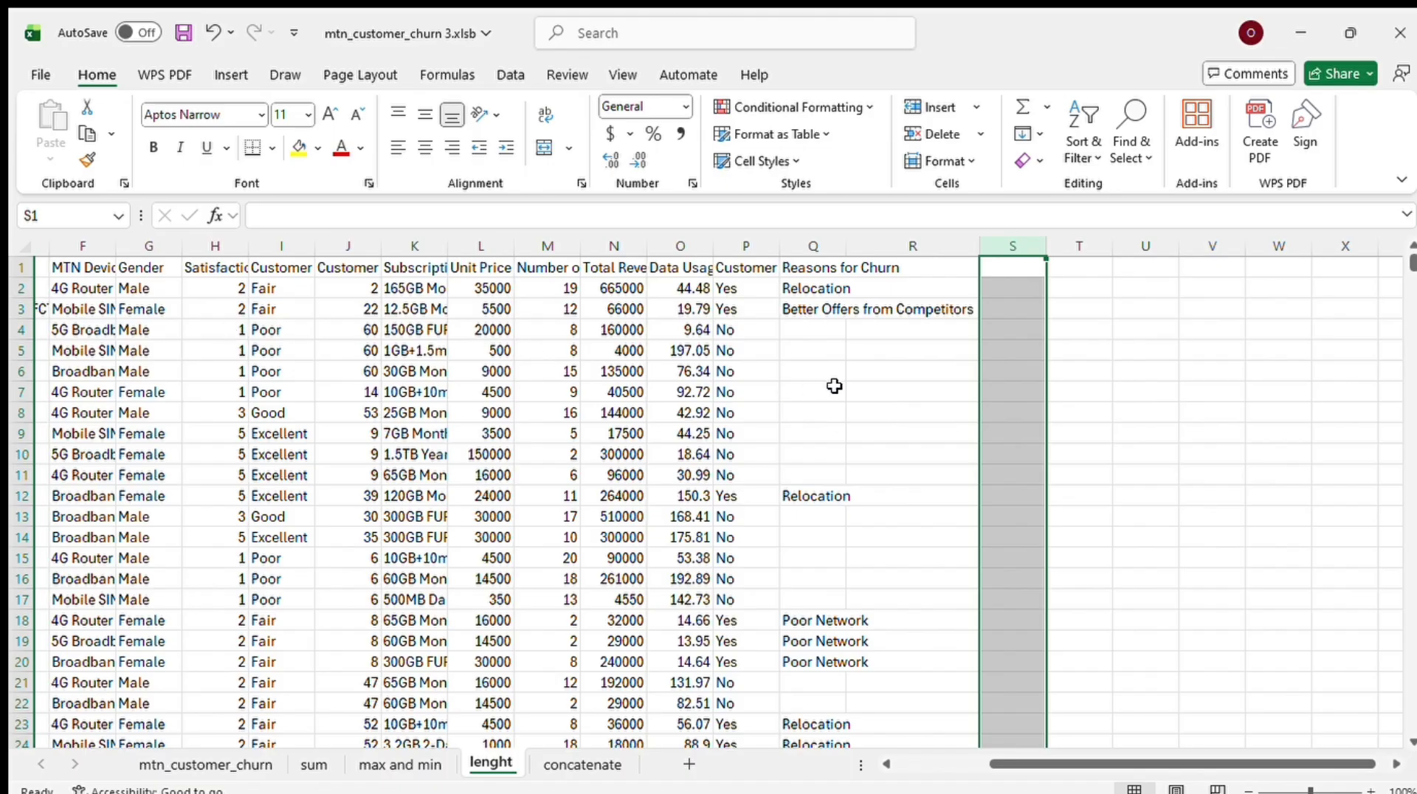
# Enter the header "lenght" in cell S1 of the "lenght" sheet
pyautogui.hscroll(-3, 881, 398)
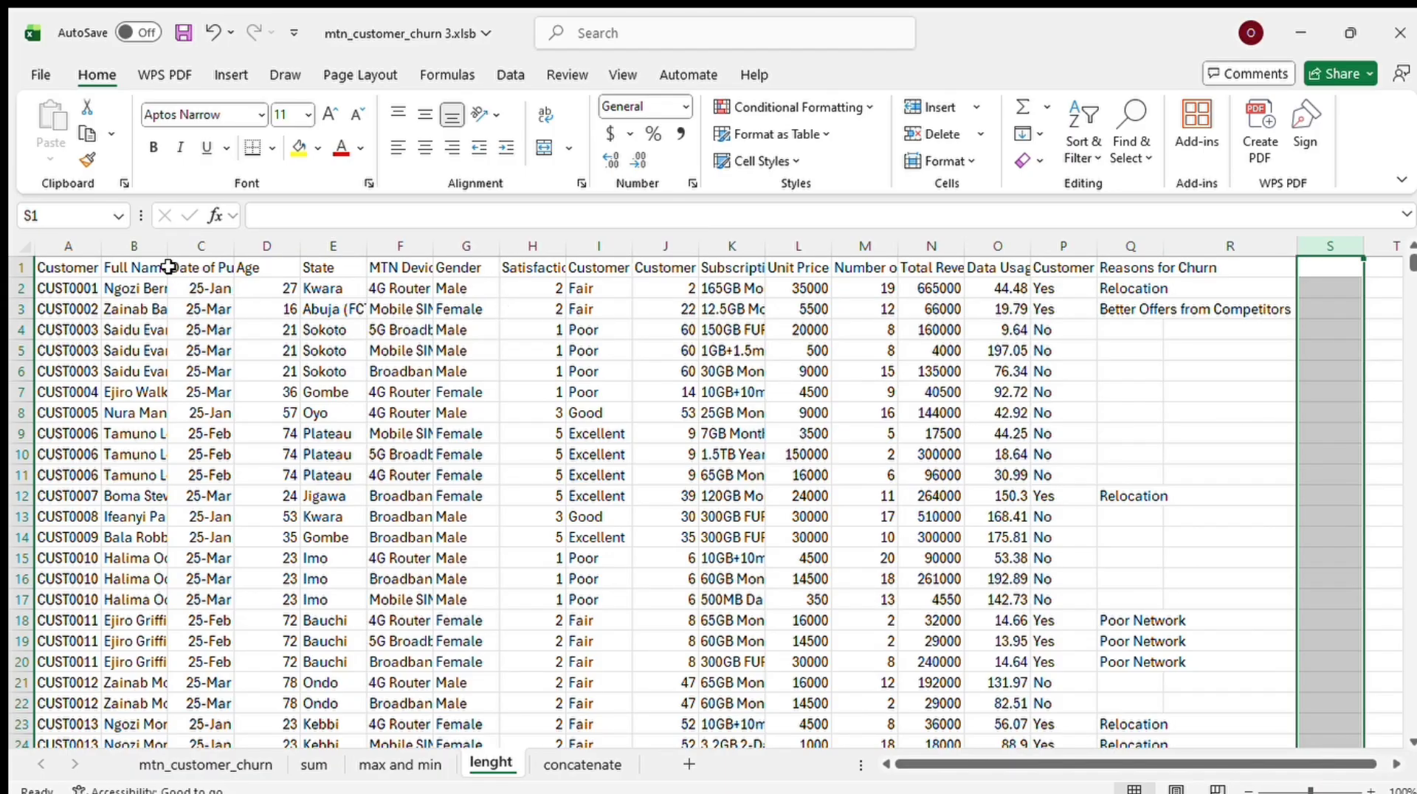
pyautogui.click(151, 251)
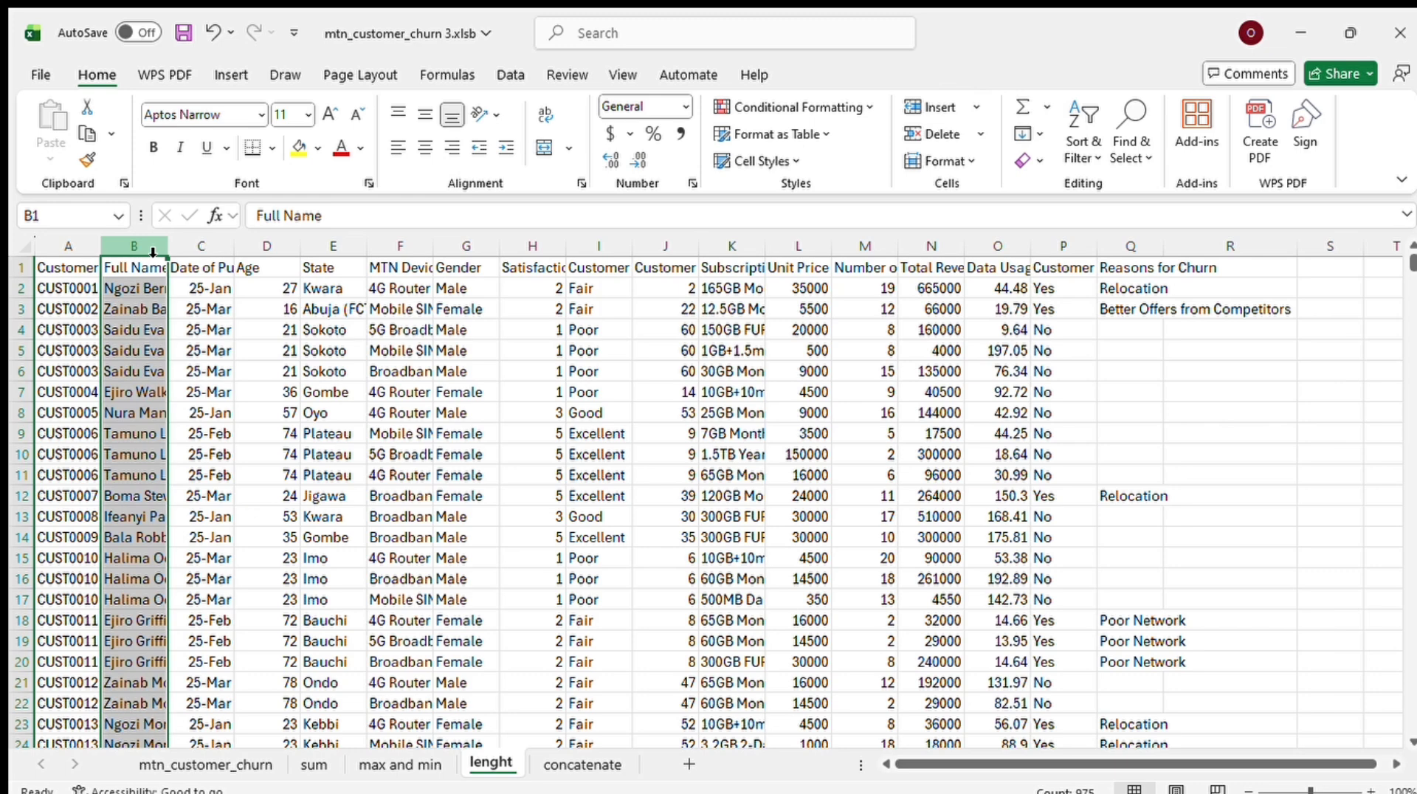
pyautogui.click(84, 256)
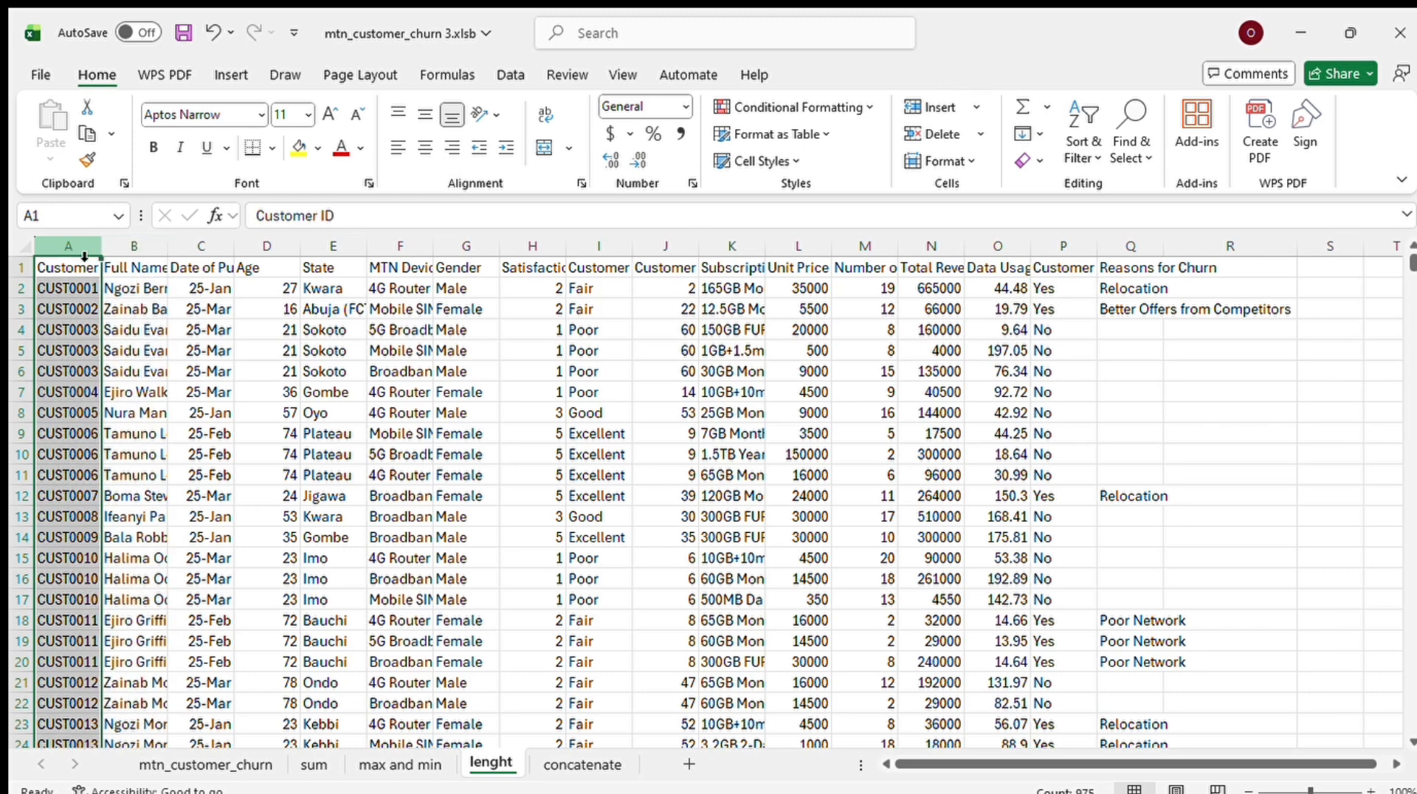
pyautogui.click(137, 253)
pyautogui.hscroll(5, 790, 389)
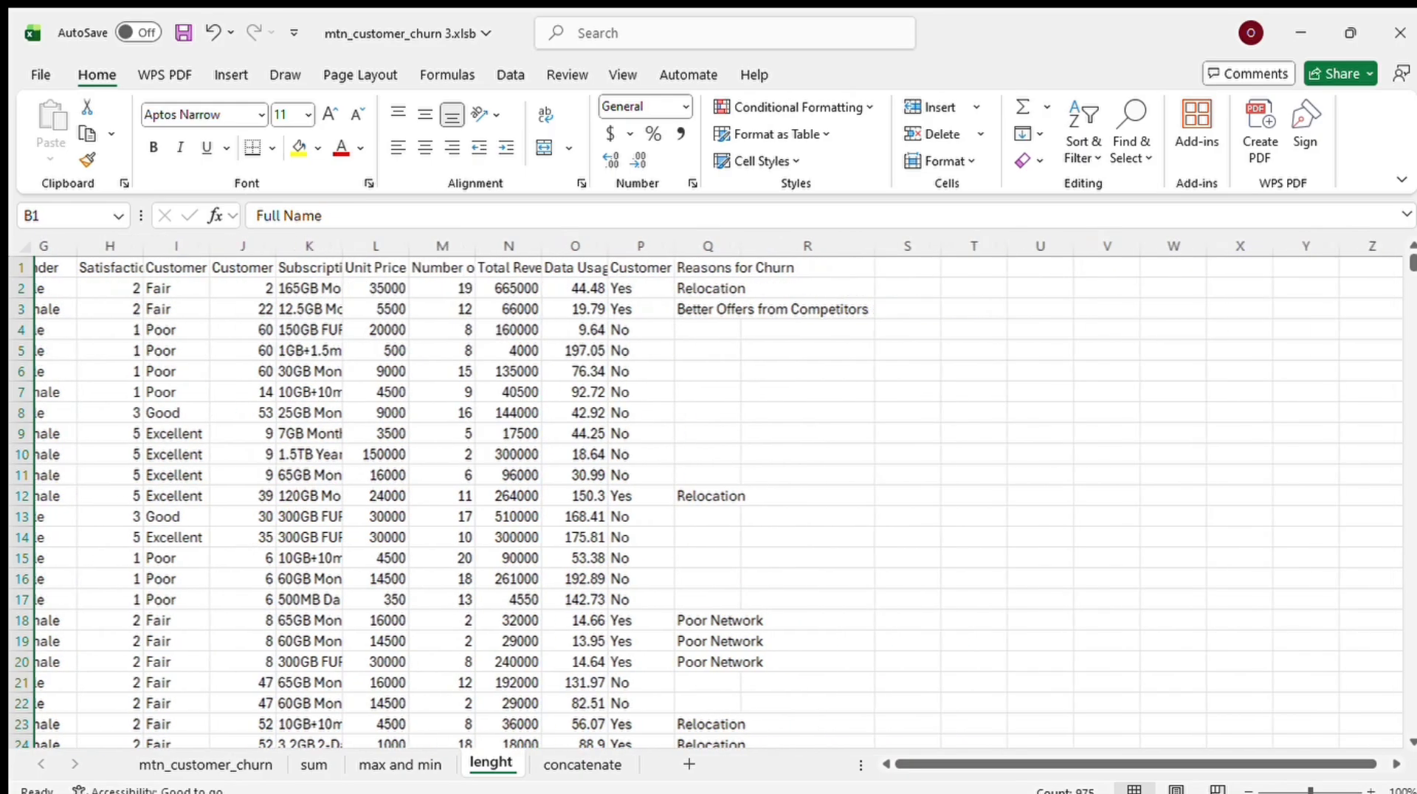
pyautogui.click(886, 266)
pyautogui.write('lebjh')
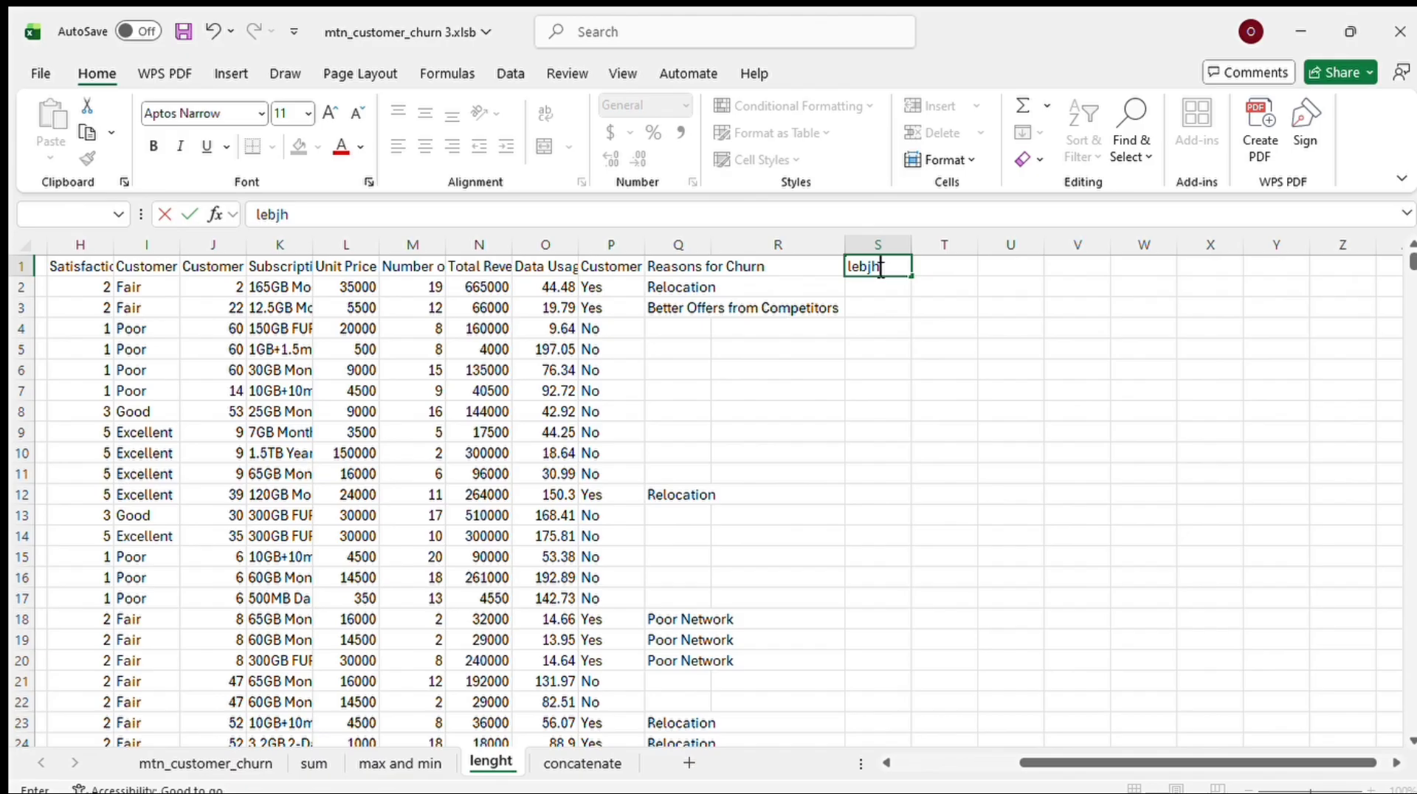
pyautogui.press('BackSpace')
pyautogui.press('BackSpace')
pyautogui.press('BackSpace')
pyautogui.write('nght')
pyautogui.click(891, 284)
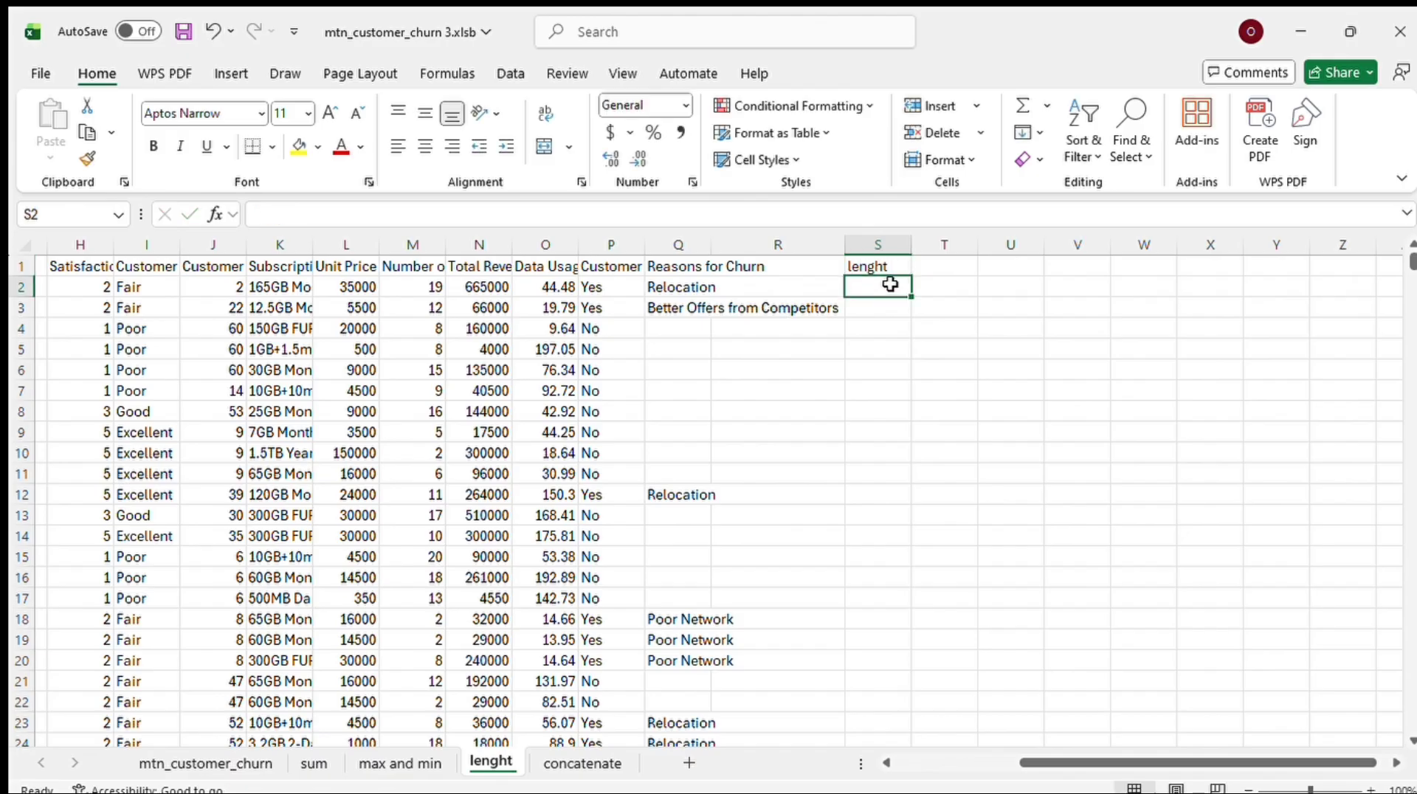
# Enter the formula =LEN(B2) in cell S2 to count the characters of the first customer's full name
pyautogui.write('=')
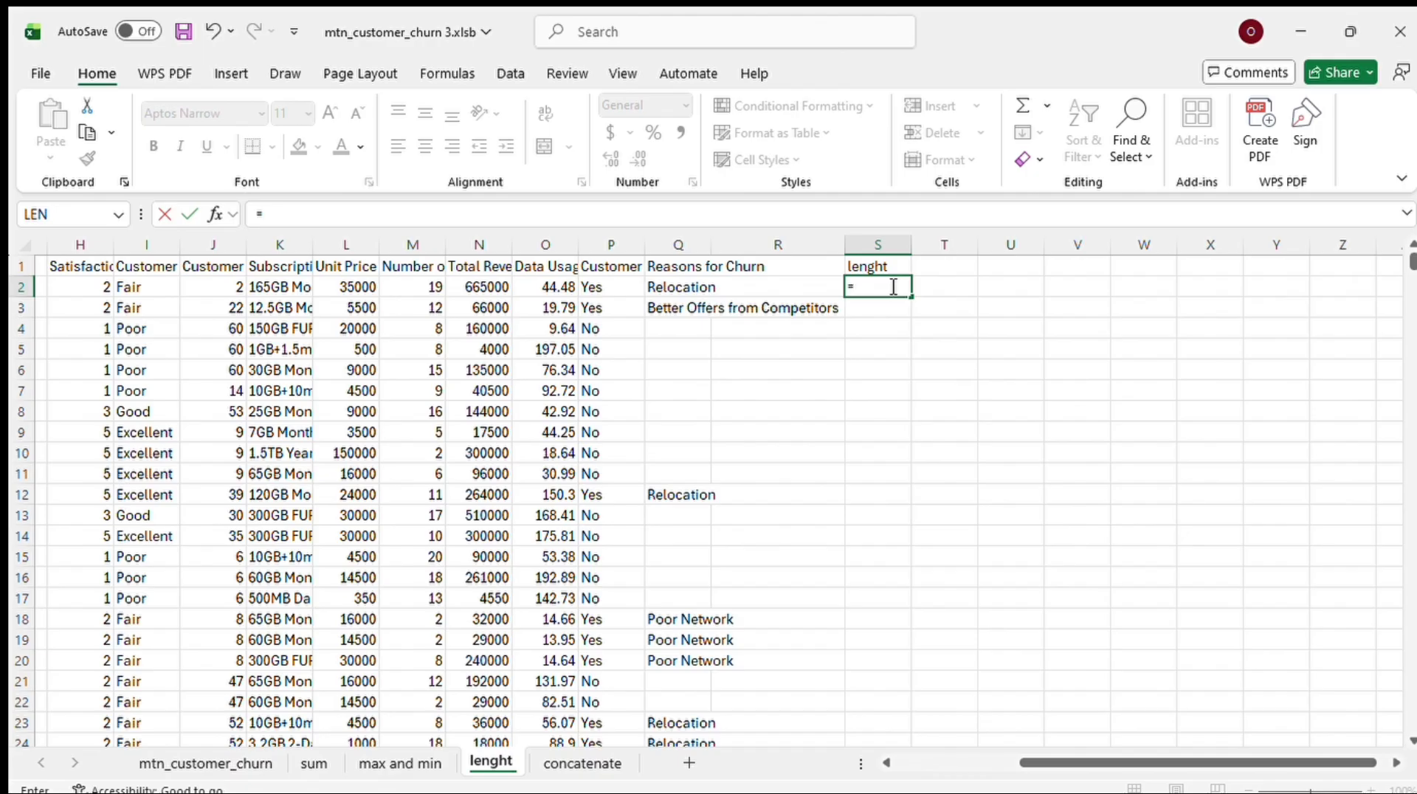
pyautogui.write('len')
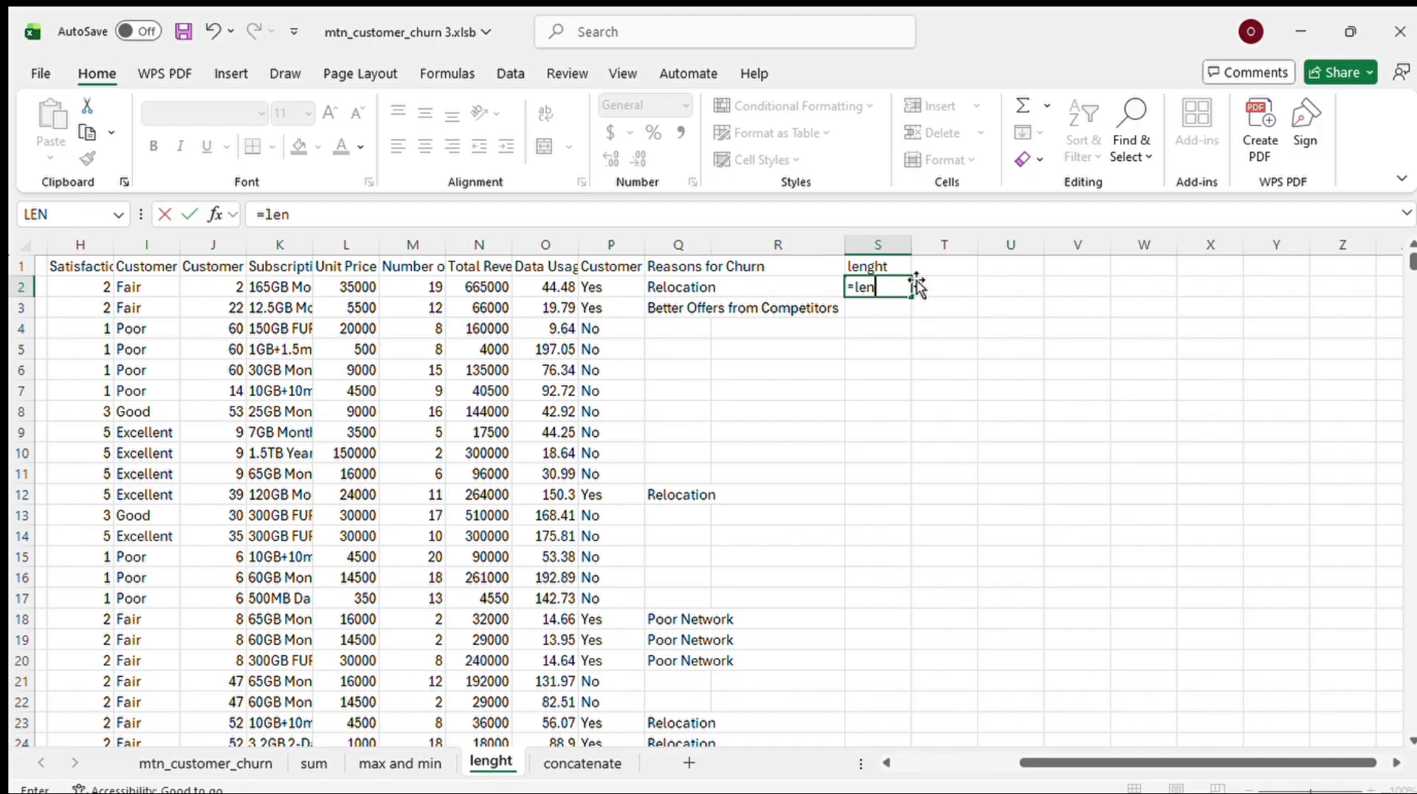
pyautogui.write('(')
pyautogui.hscroll(-6, 888, 324)
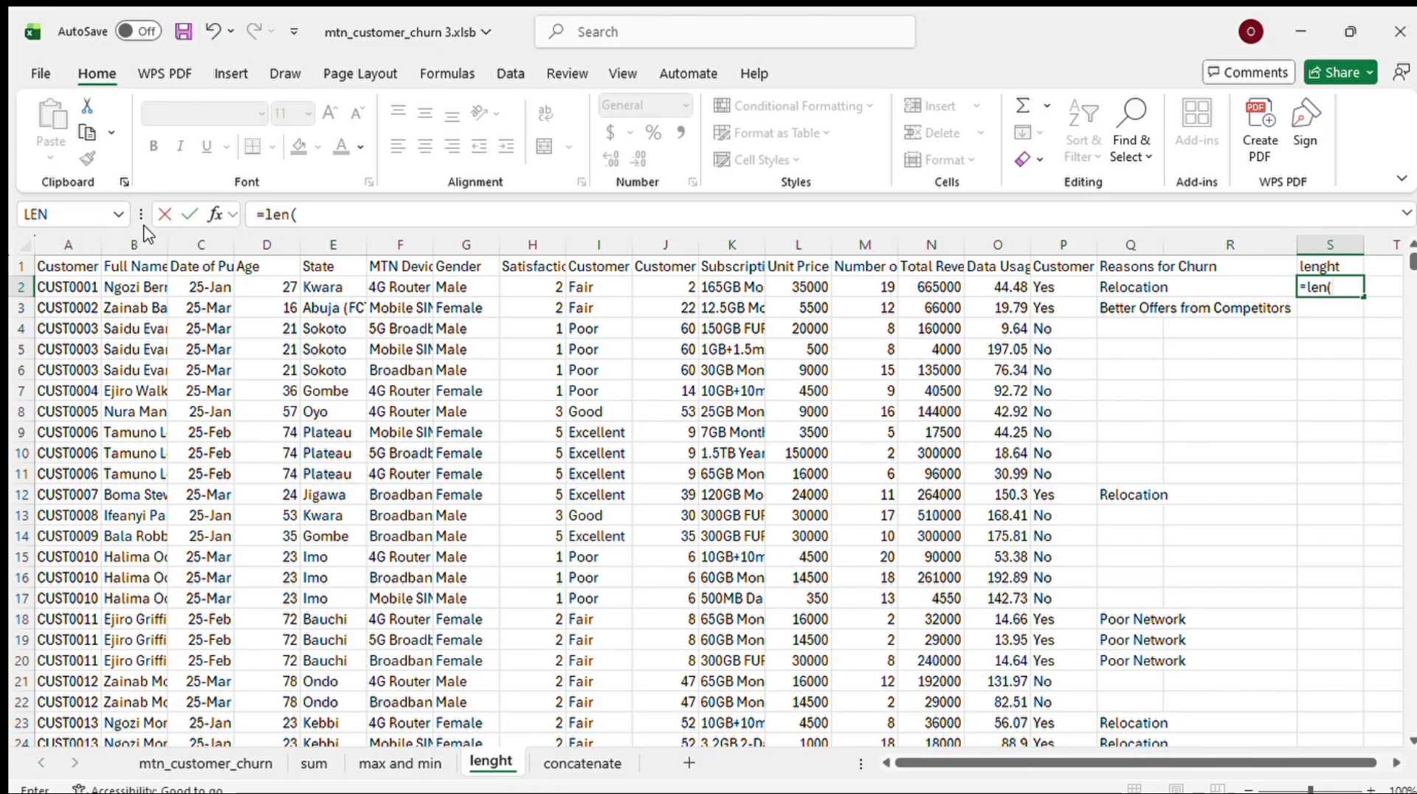
pyautogui.hscroll(6, 792, 264)
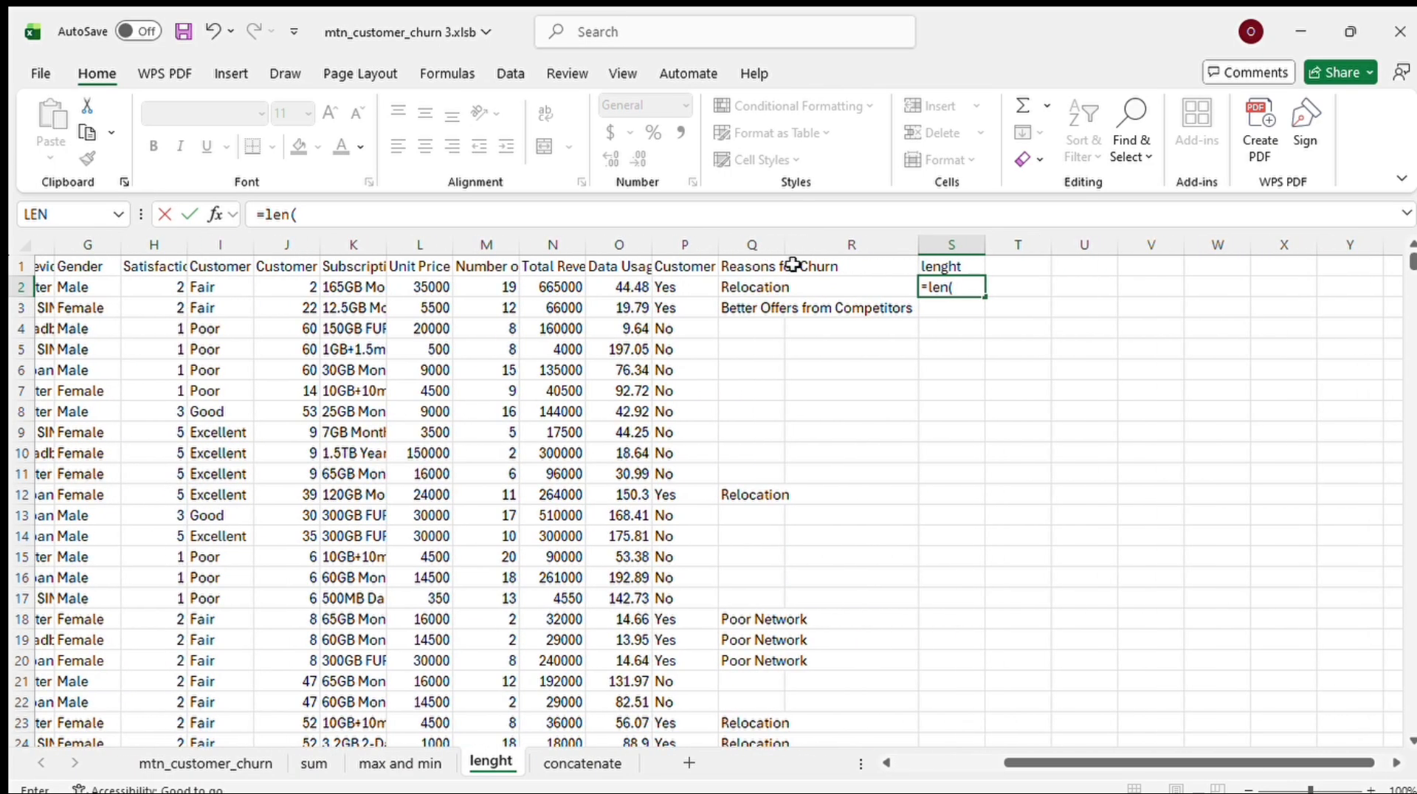
pyautogui.click(960, 288)
pyautogui.write('b2)')
pyautogui.press('Return')
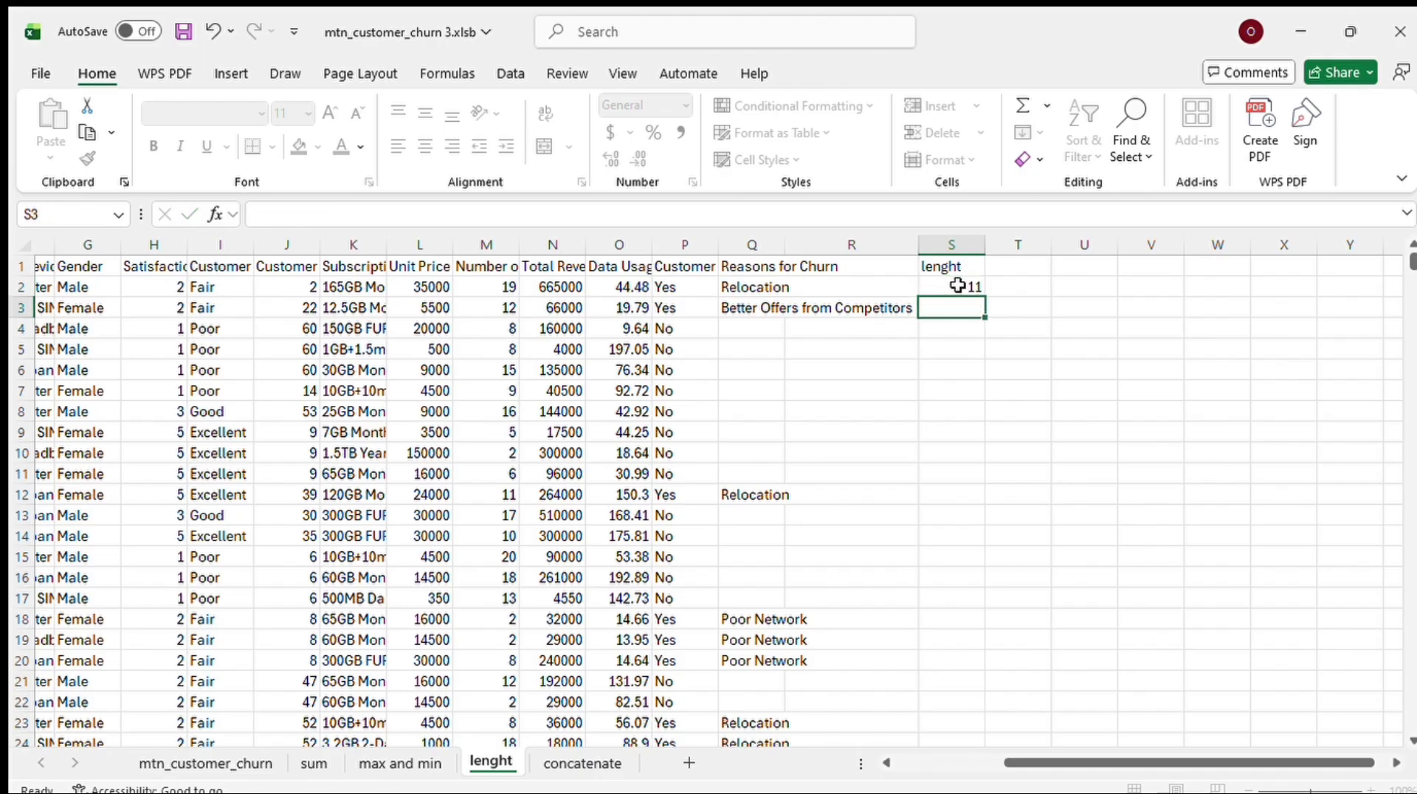
# Extend the LEN formula in cell S2 to the range B2:B975 so it covers all full names
pyautogui.click(972, 288)
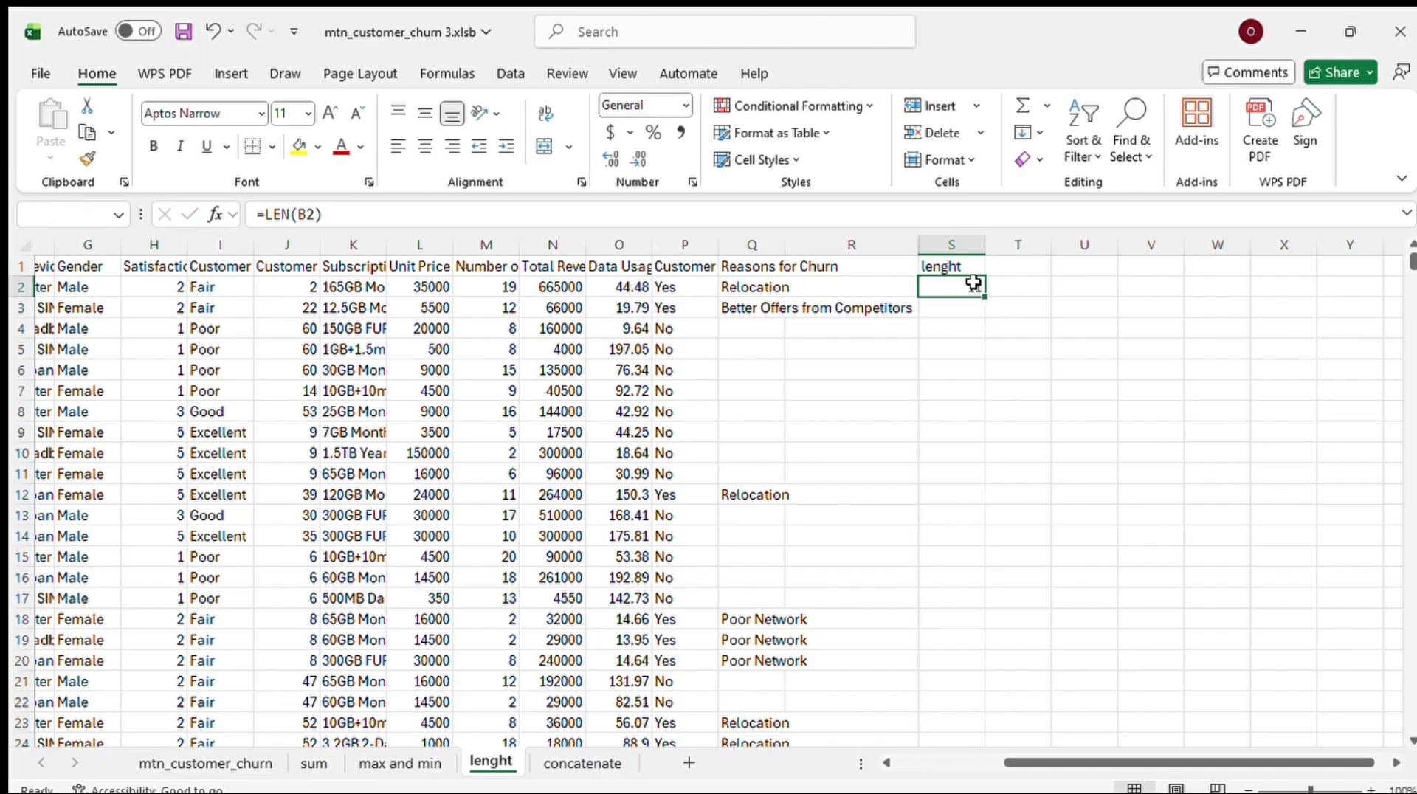
pyautogui.doubleClick(976, 287)
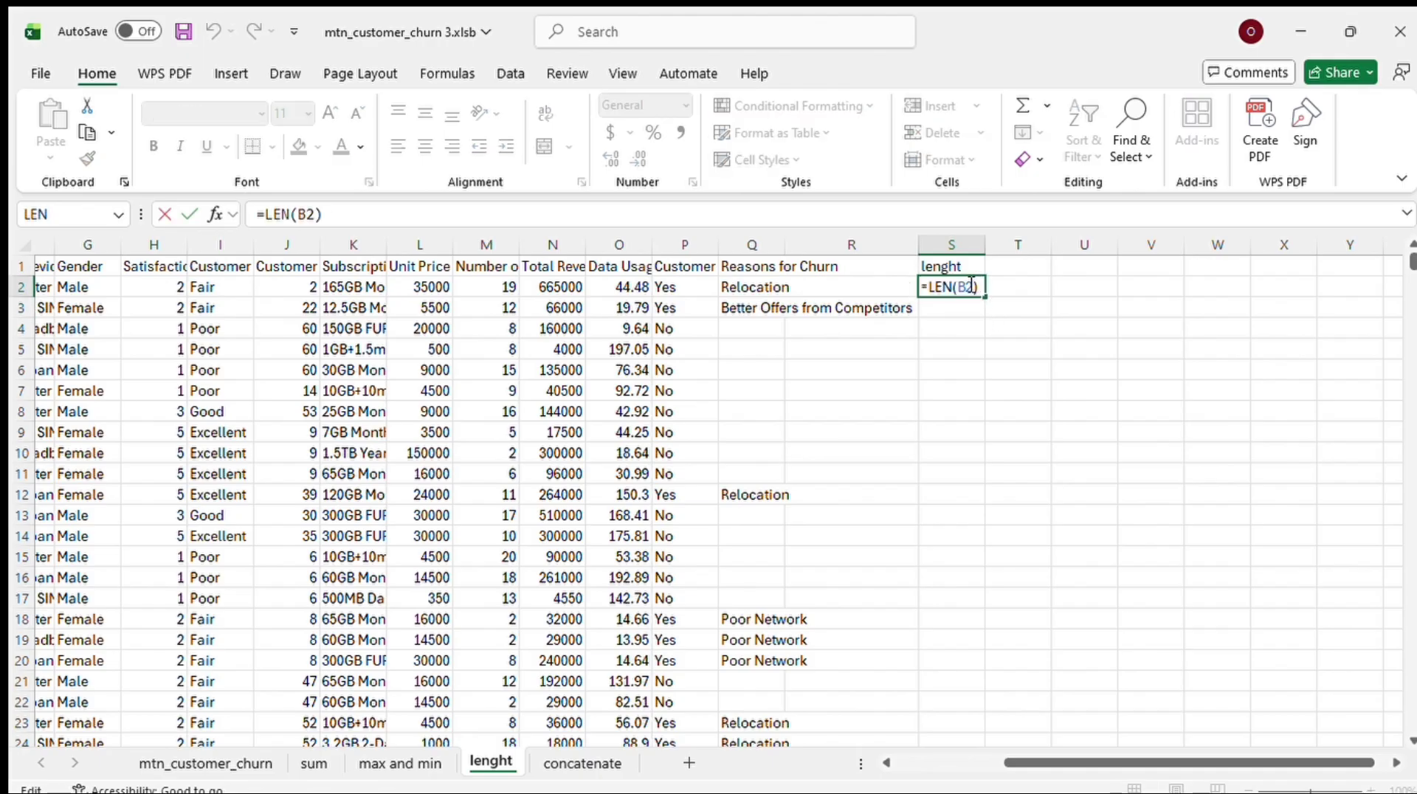
pyautogui.write(':b975')
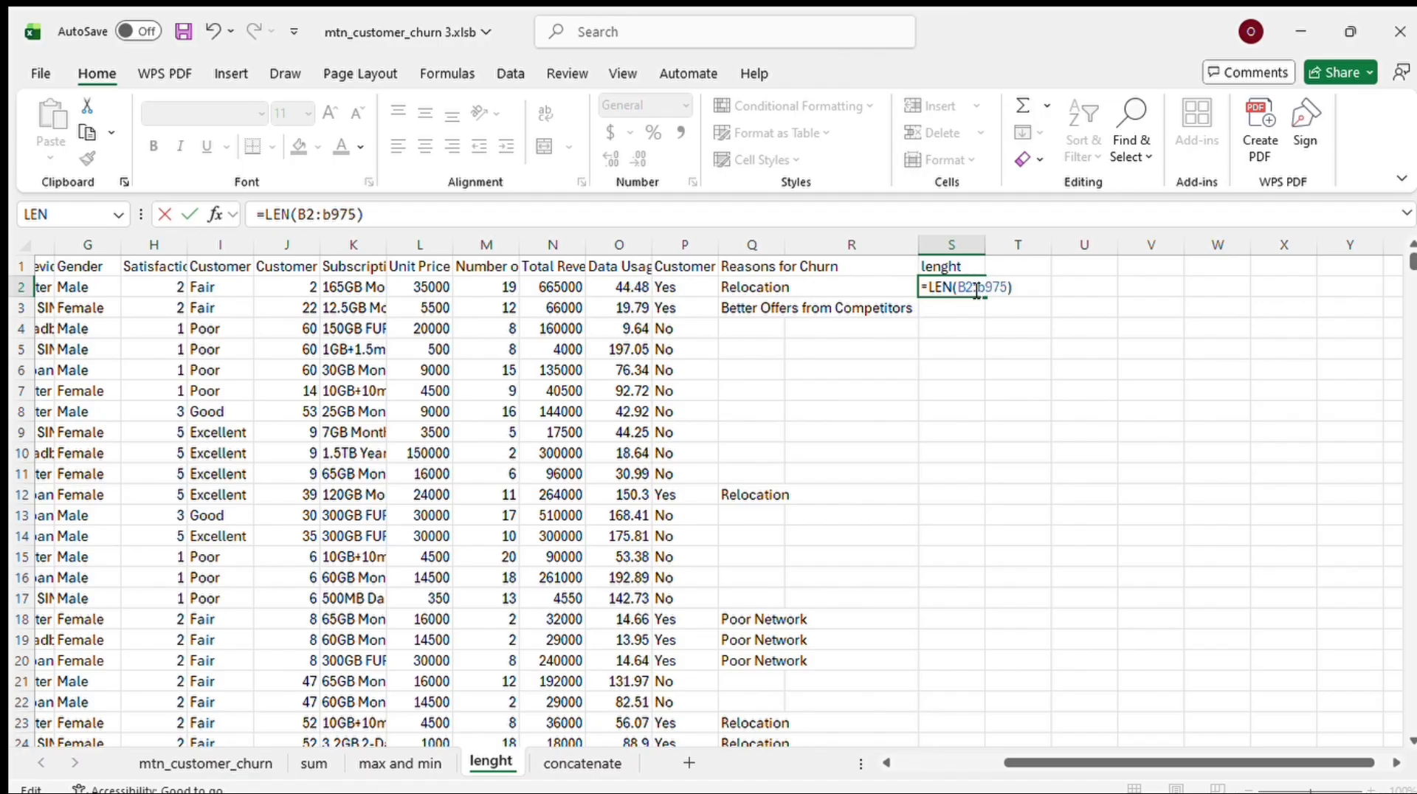
pyautogui.press('Return')
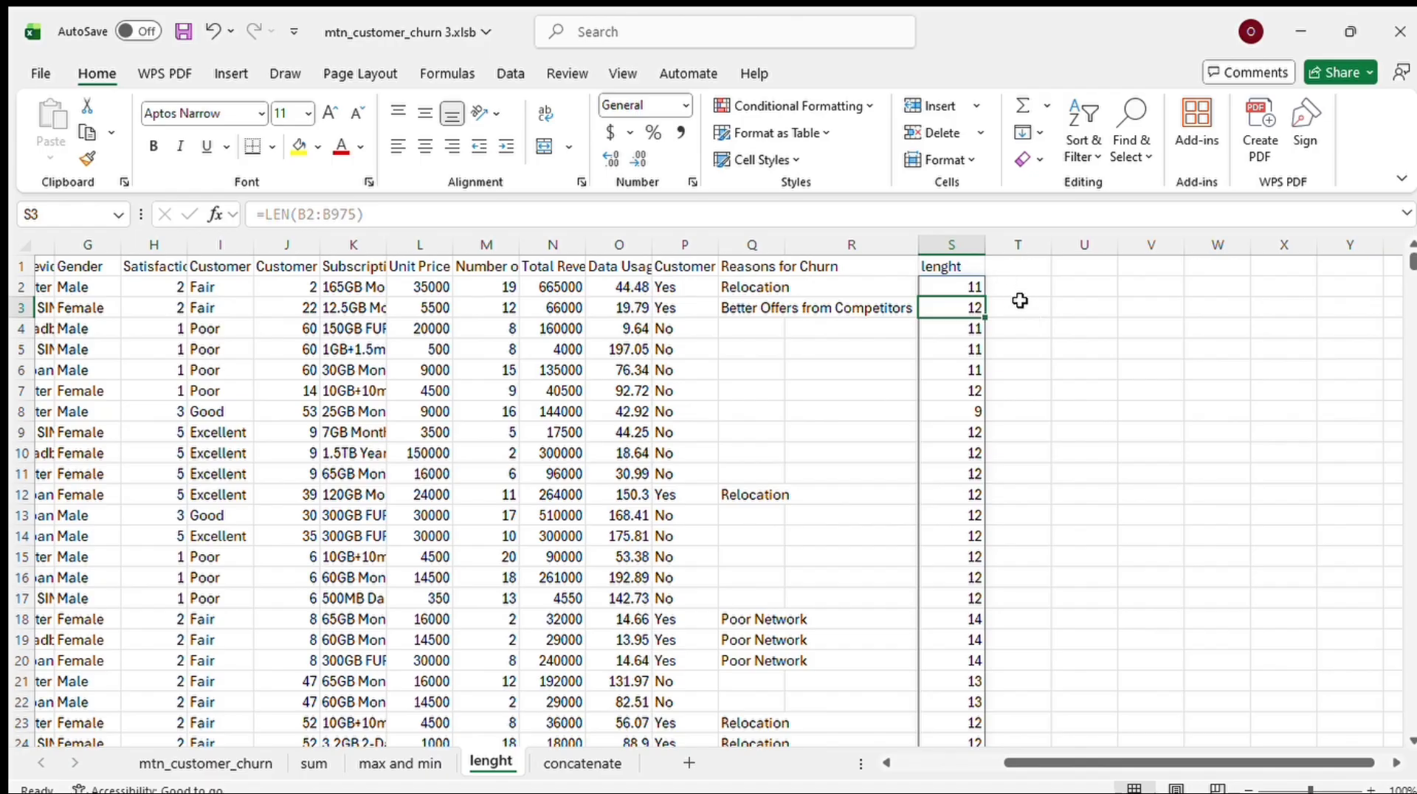
# Enter the header "Email Creation" in cell R1 of the "concatenate" sheet
pyautogui.click(596, 766)
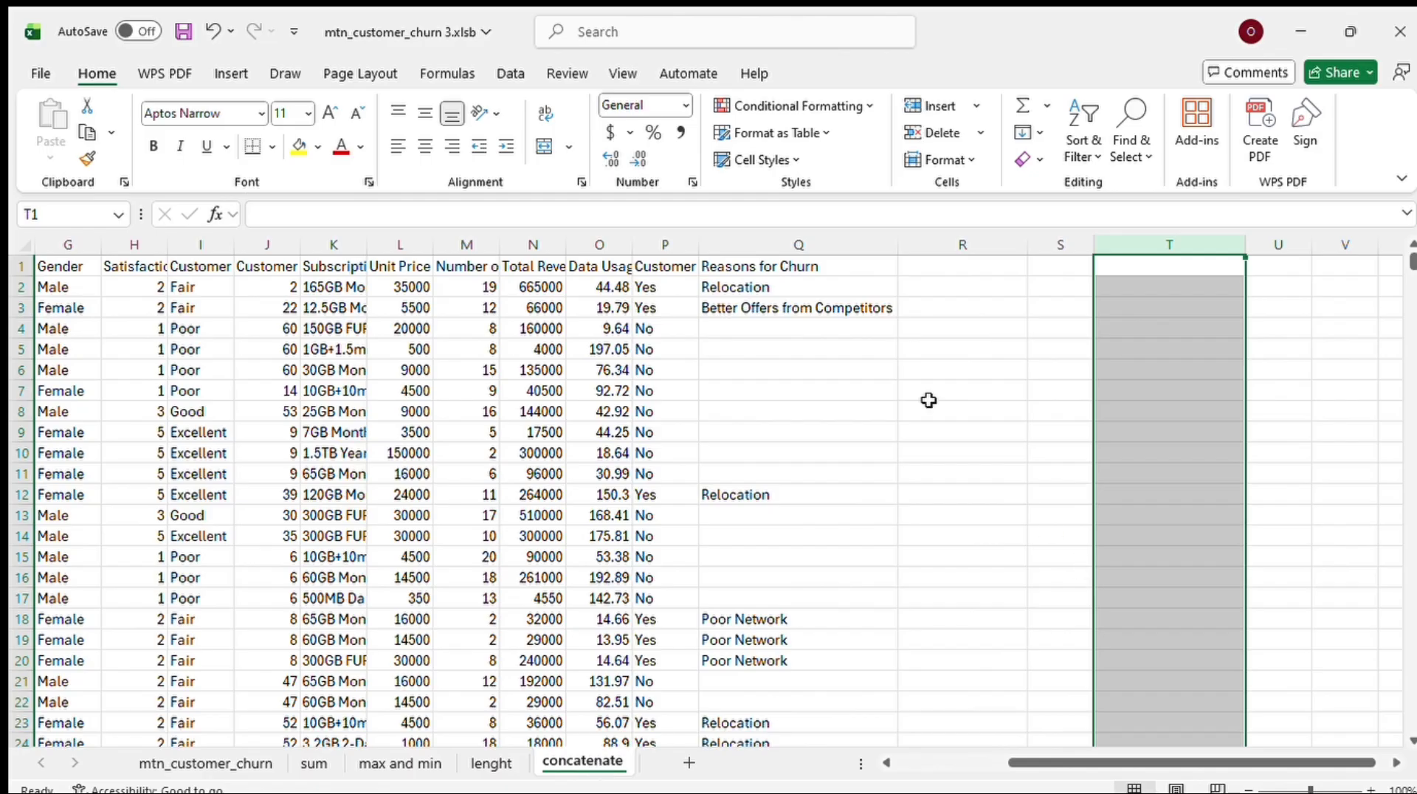
pyautogui.click(930, 269)
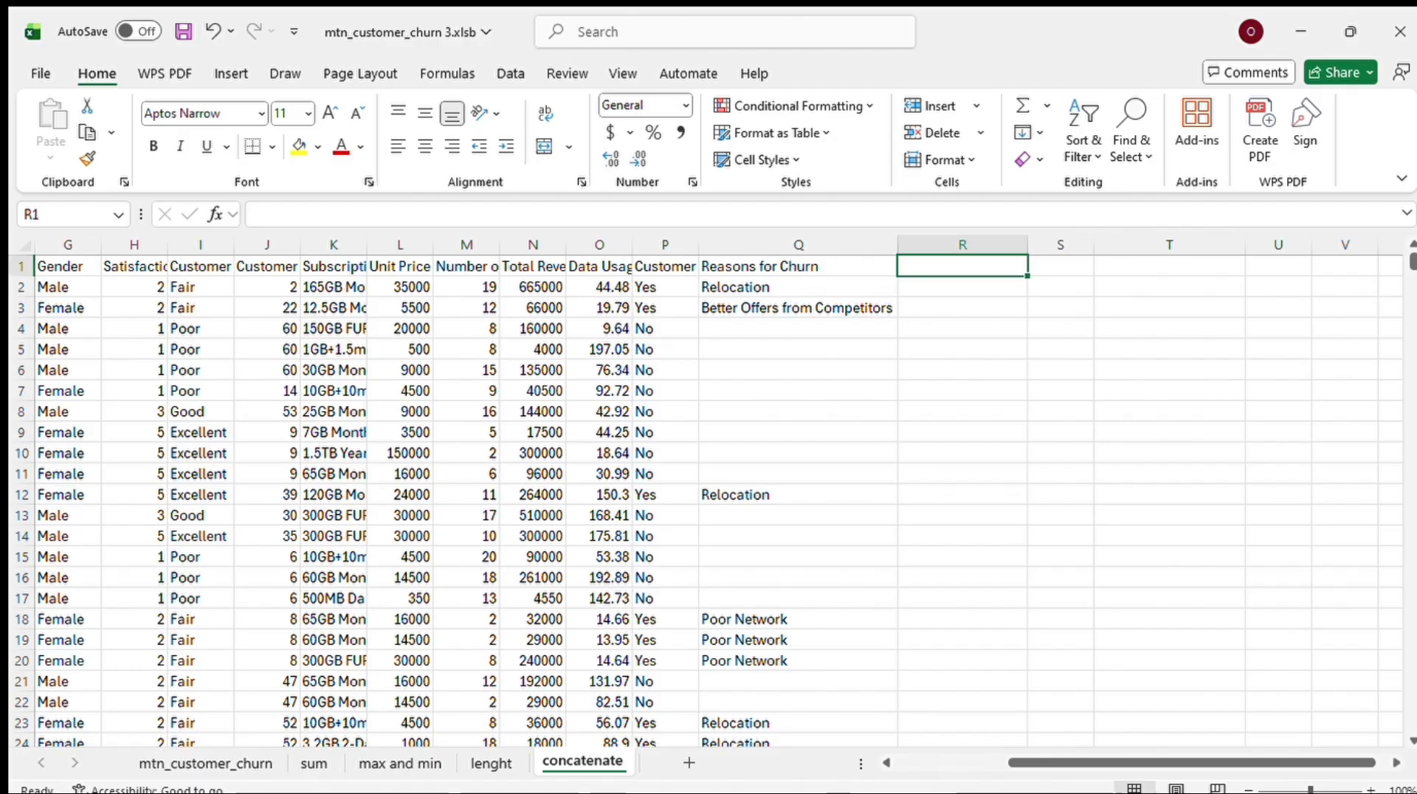
pyautogui.hscroll(-6, 954, 328)
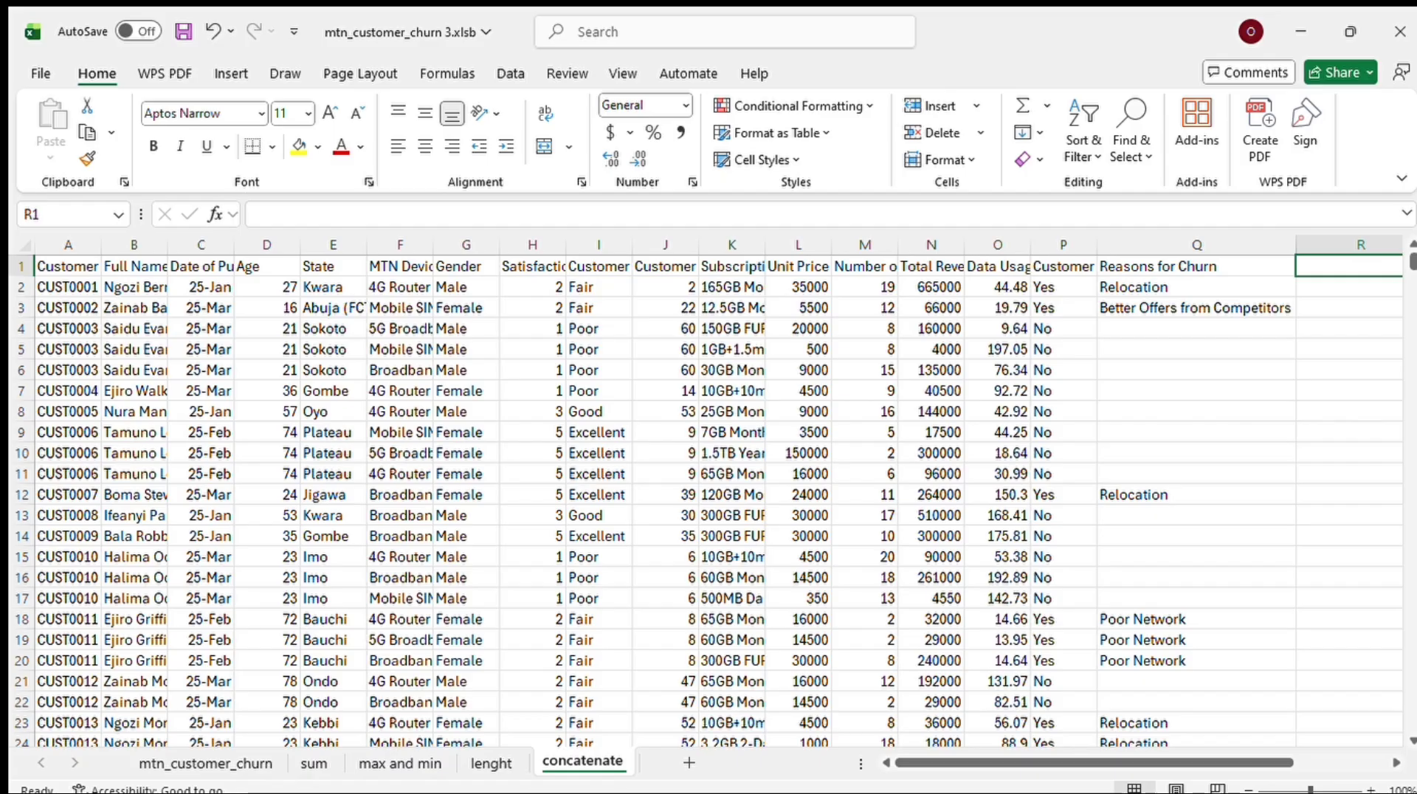
pyautogui.hscroll(4, 709, 495)
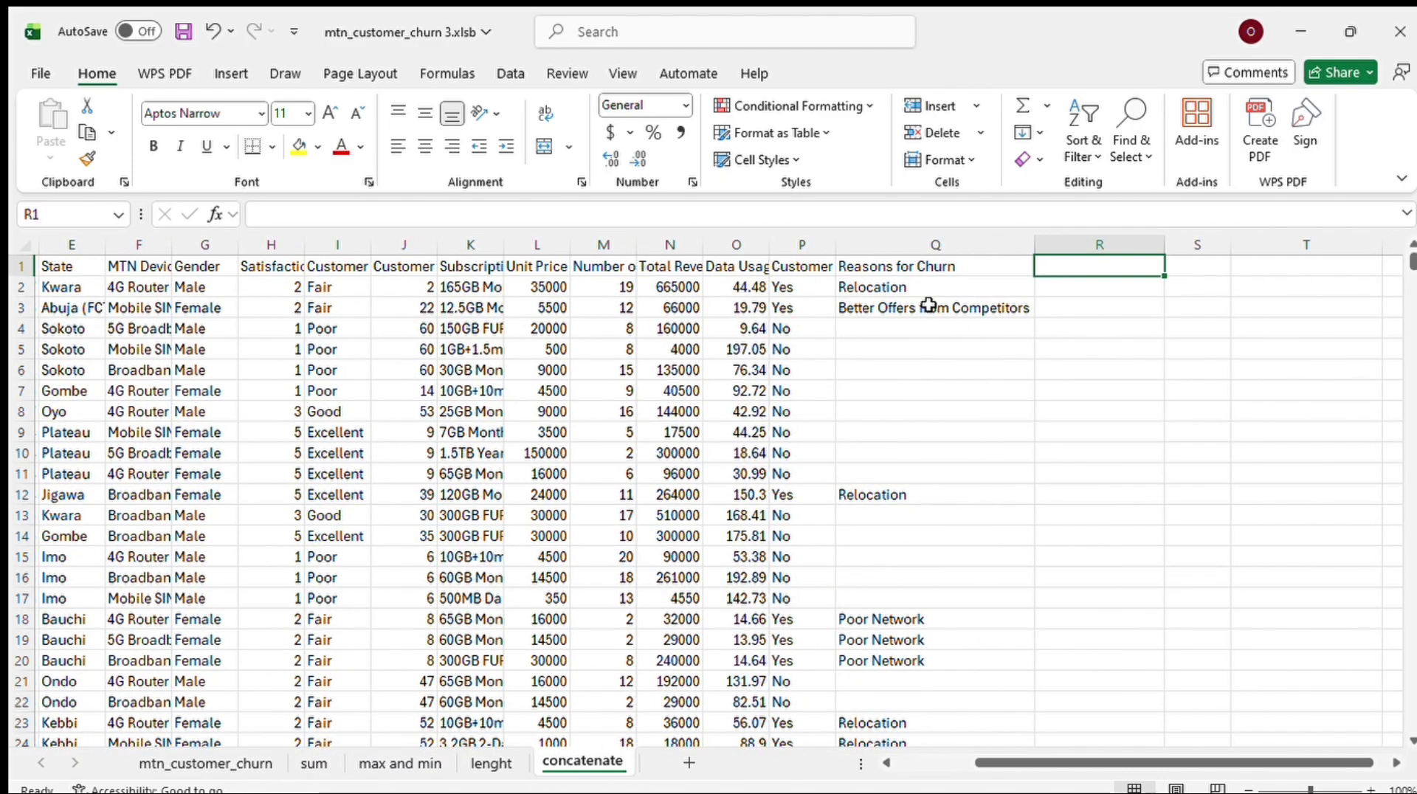
pyautogui.doubleClick(1065, 264)
pyautogui.write('conc')
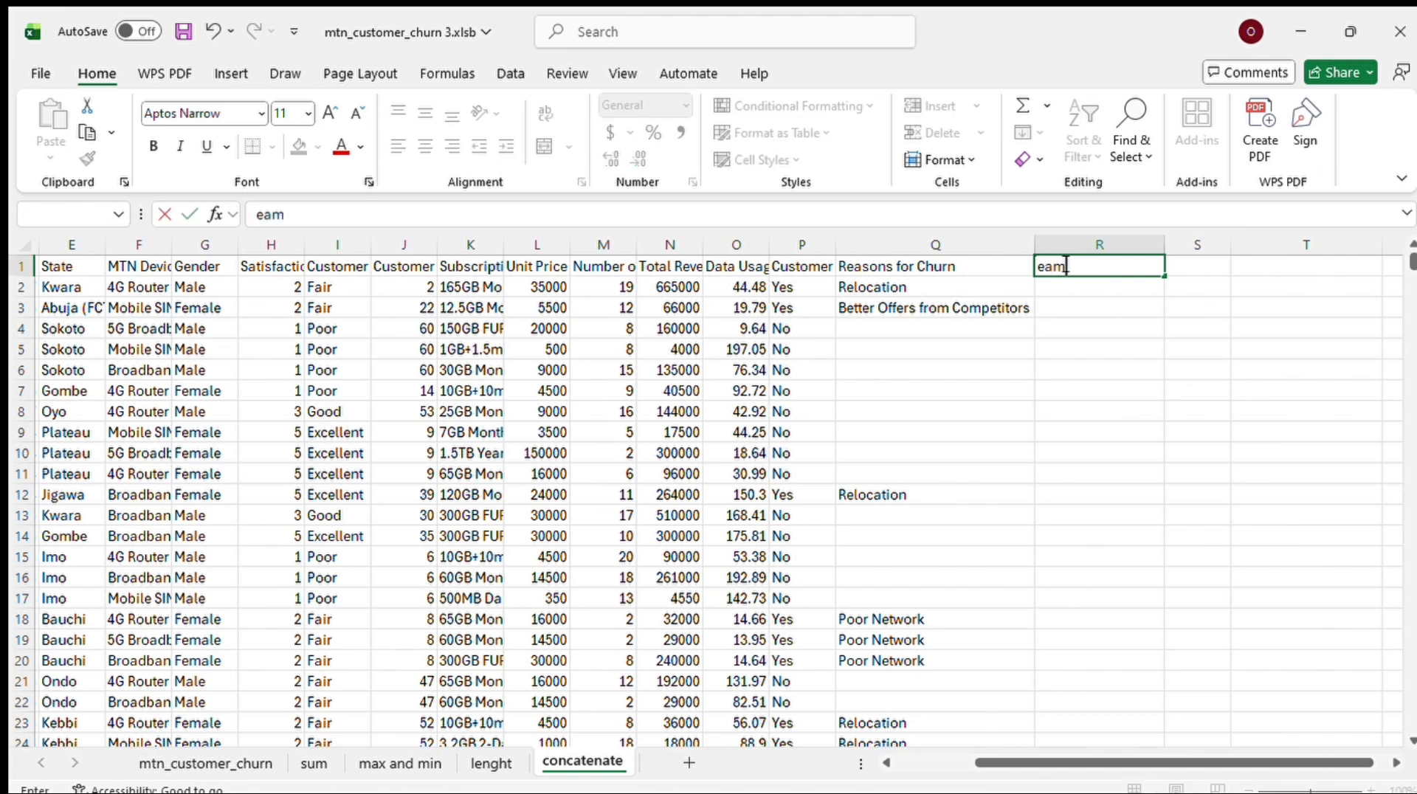
pyautogui.press('BackSpace')
pyautogui.press('BackSpace')
pyautogui.press('BackSpace')
pyautogui.press('BackSpace')
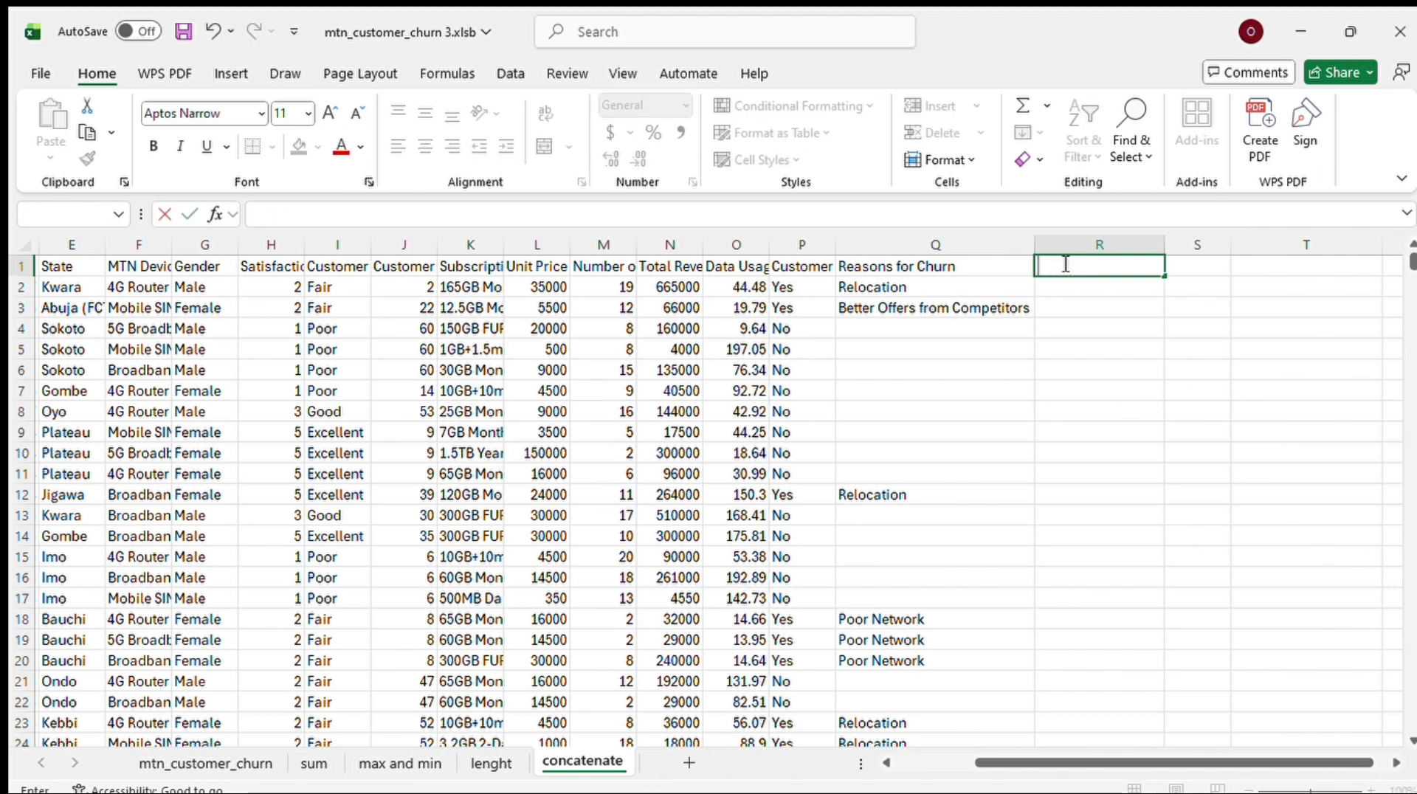
pyautogui.write('Email')
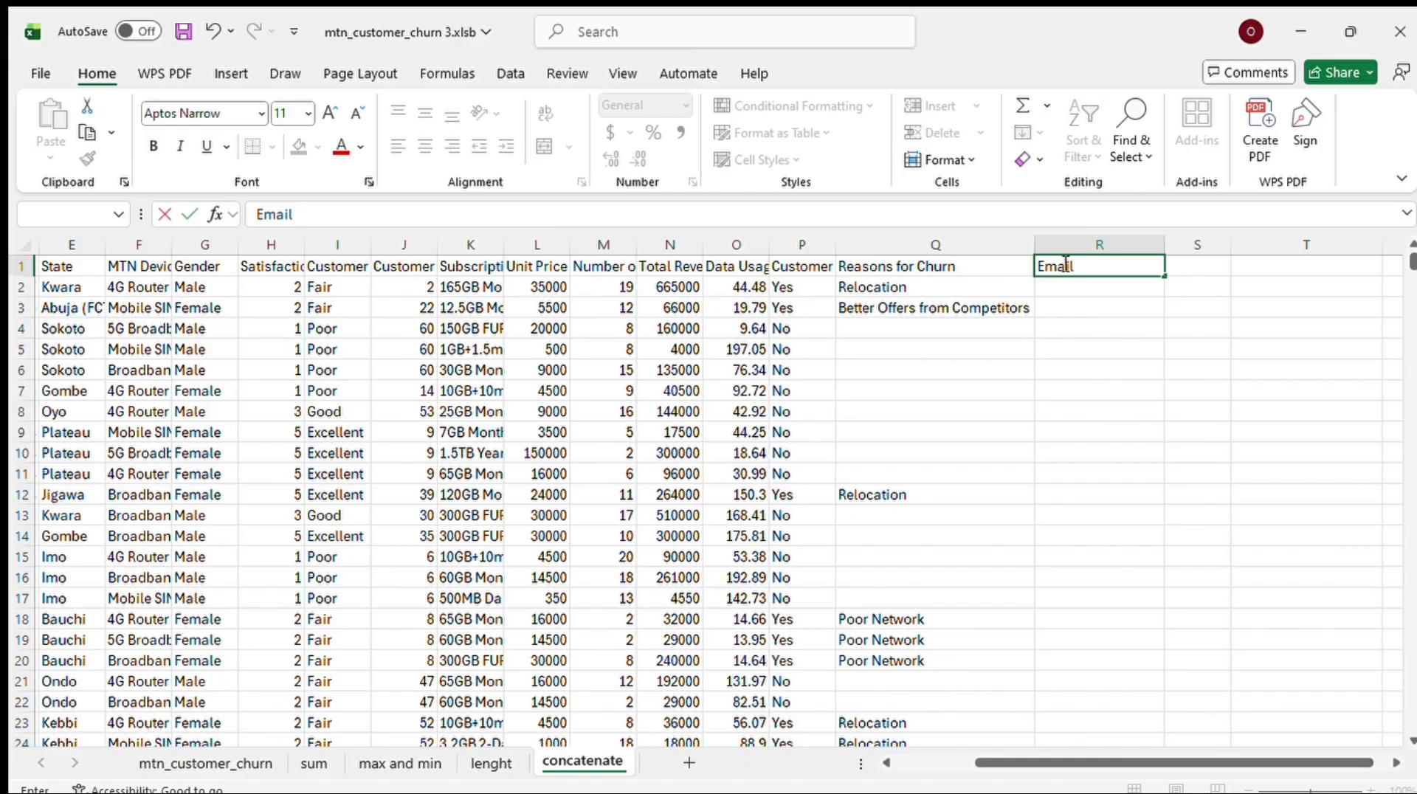
pyautogui.write(' Creatiomn')
pyautogui.press('BackSpace')
pyautogui.press('BackSpace')
pyautogui.click(1094, 287)
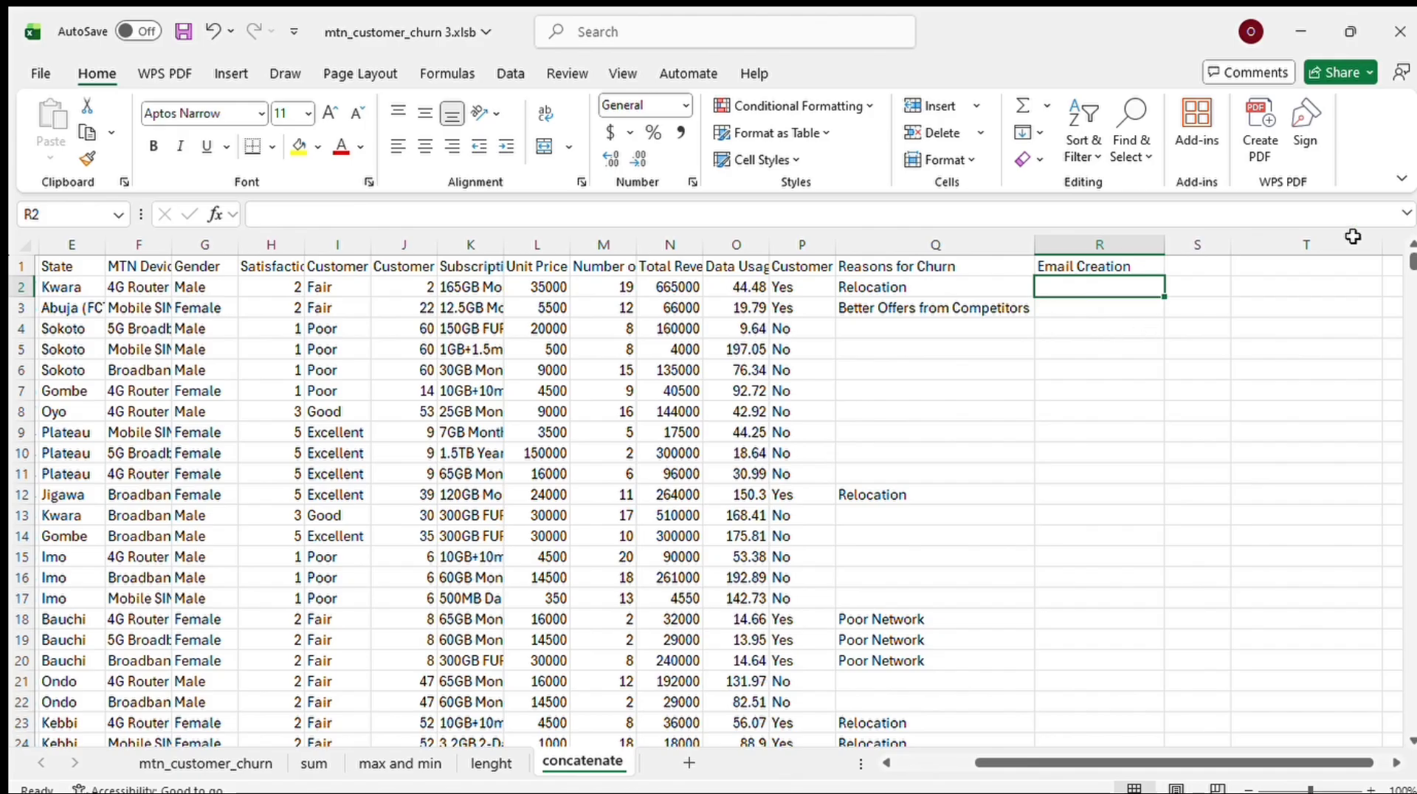
# Begin a CONCAT formula in cell R2 with the full name in B2 as its first argument
pyautogui.doubleClick(1142, 289)
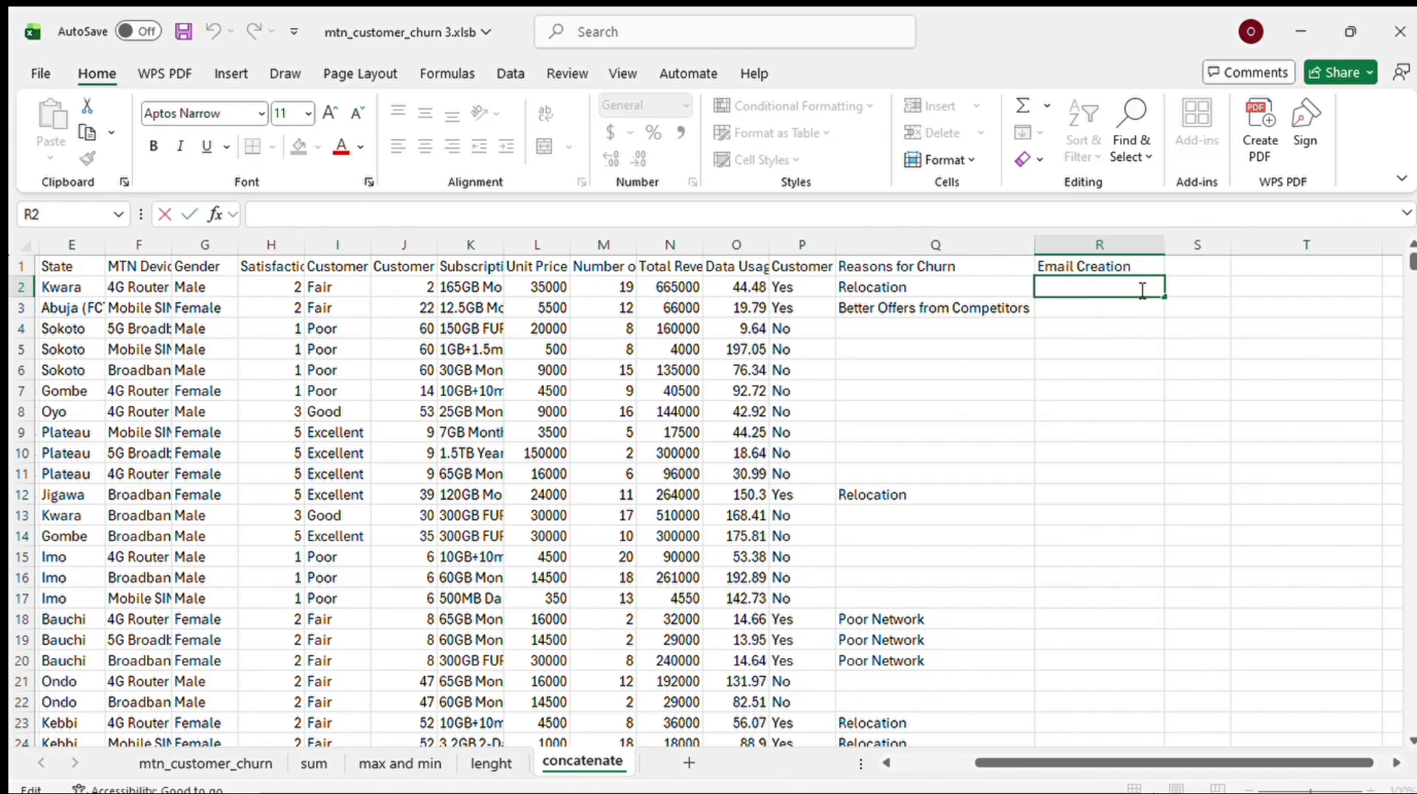
pyautogui.write('=concat')
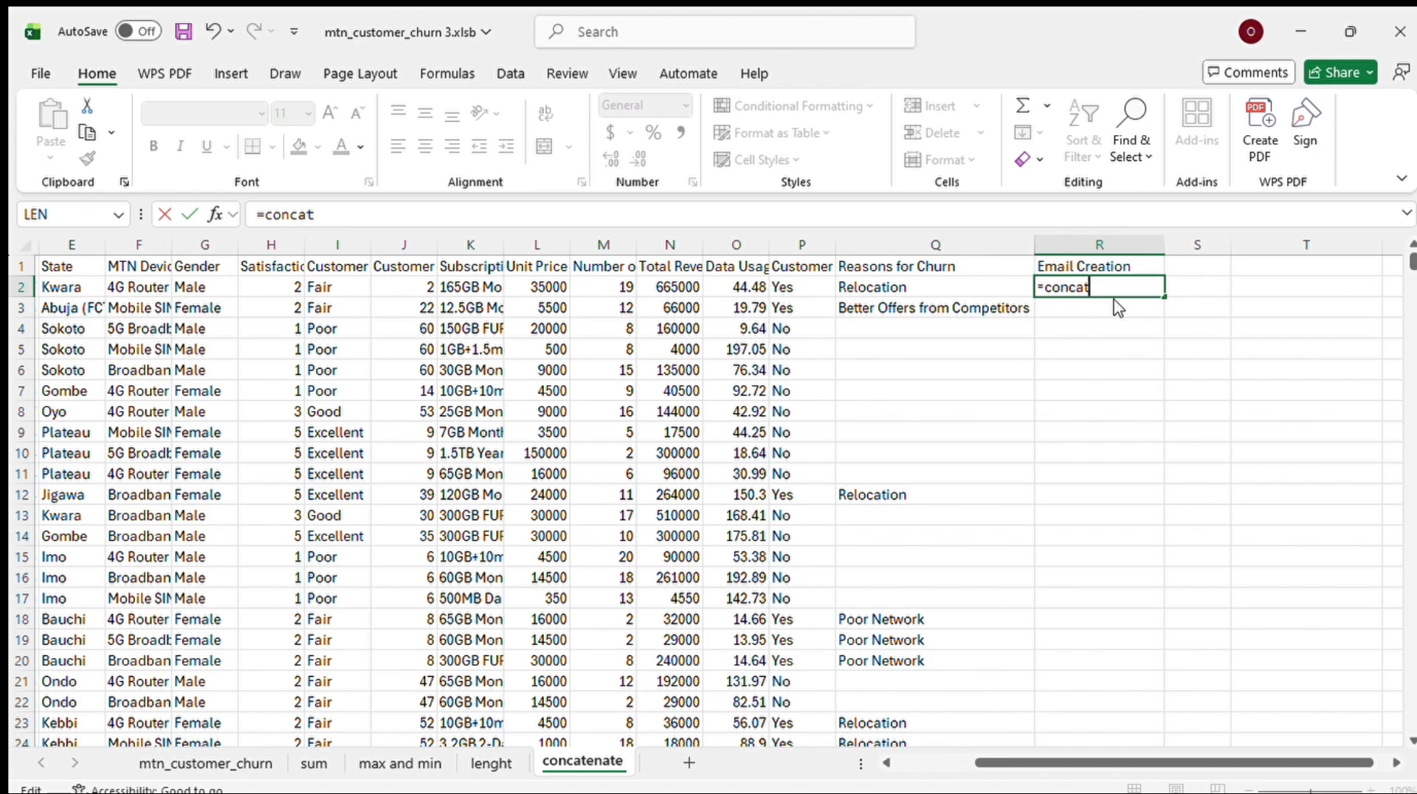
pyautogui.write('(')
pyautogui.hscroll(-4, 1121, 309)
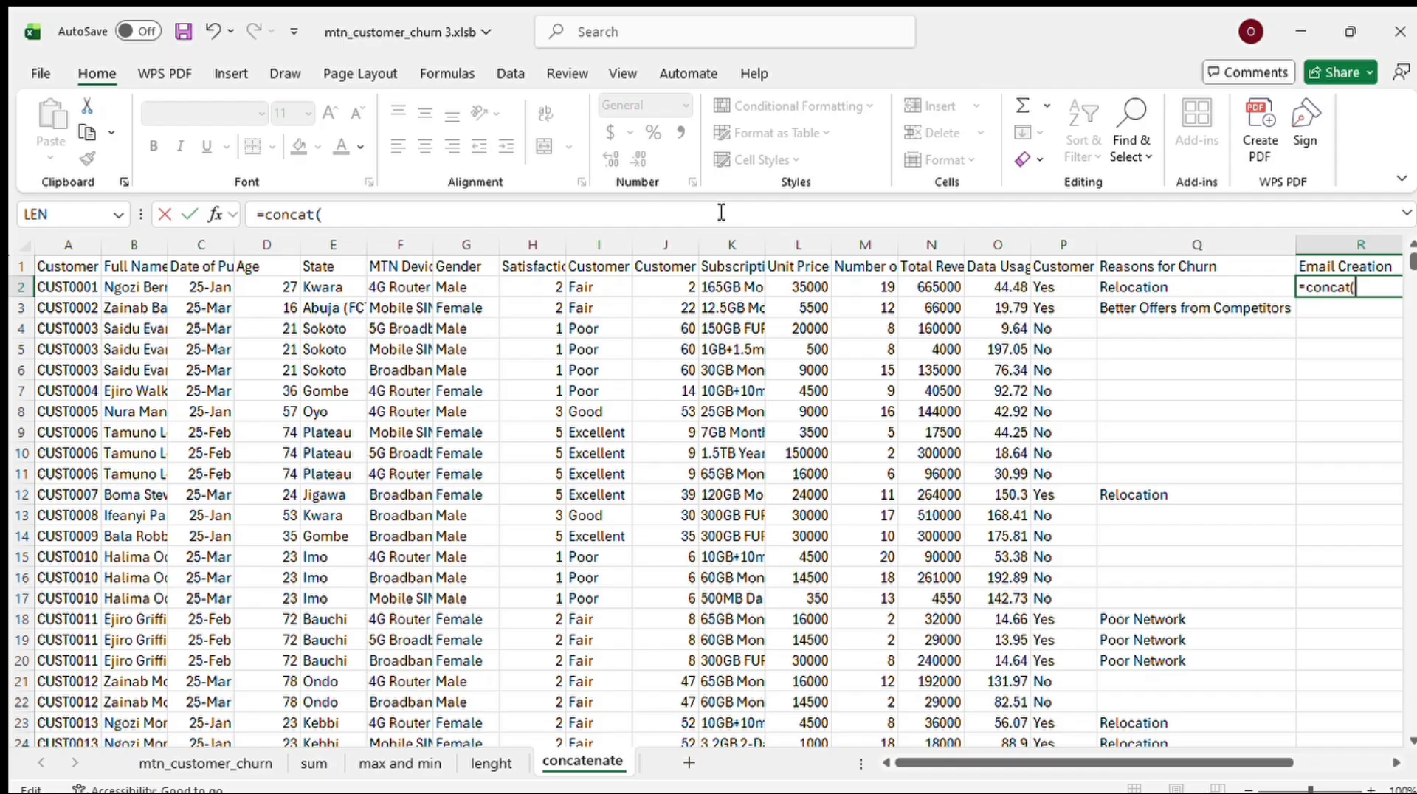
pyautogui.click(153, 250)
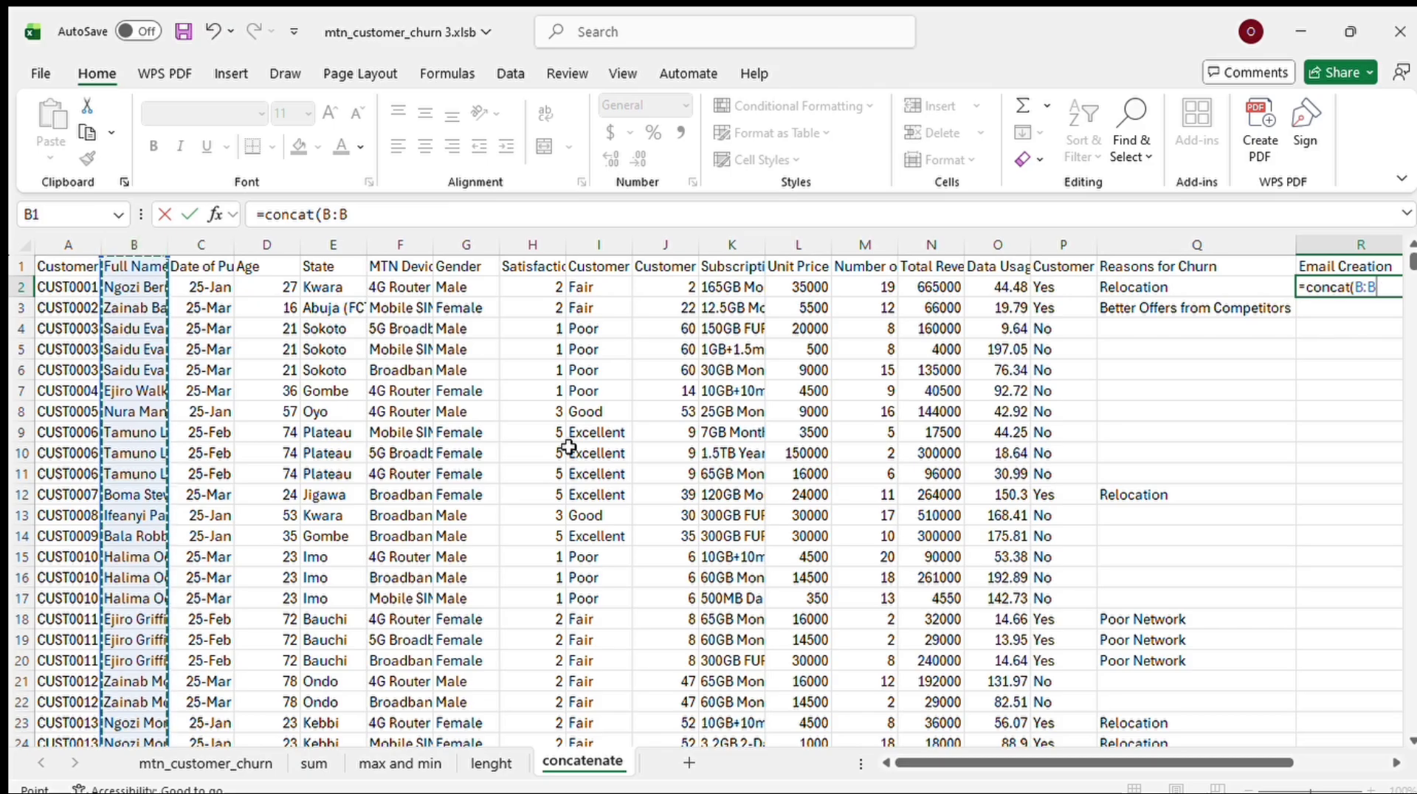
pyautogui.hscroll(6, 1100, 490)
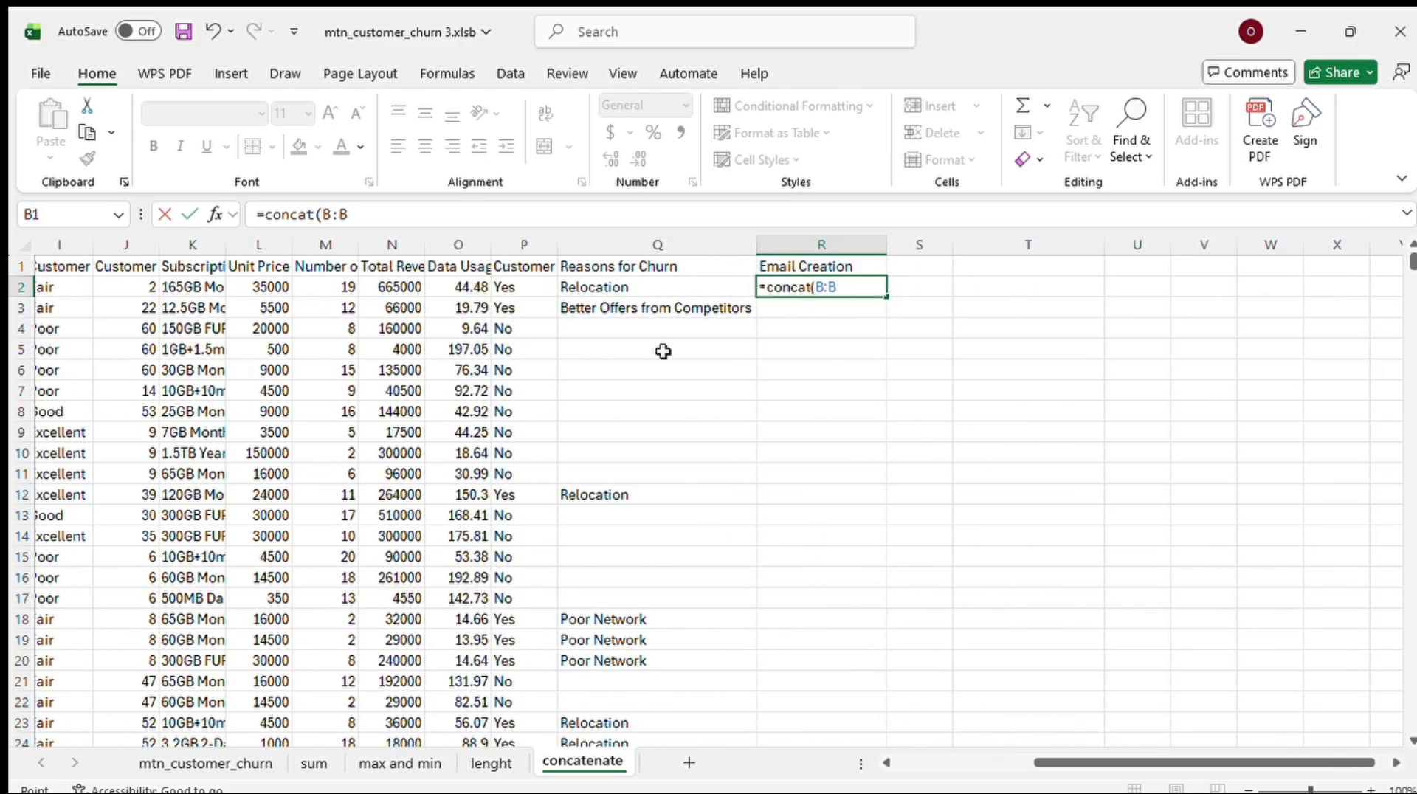
pyautogui.click(838, 289)
pyautogui.press('BackSpace')
pyautogui.write('2,')
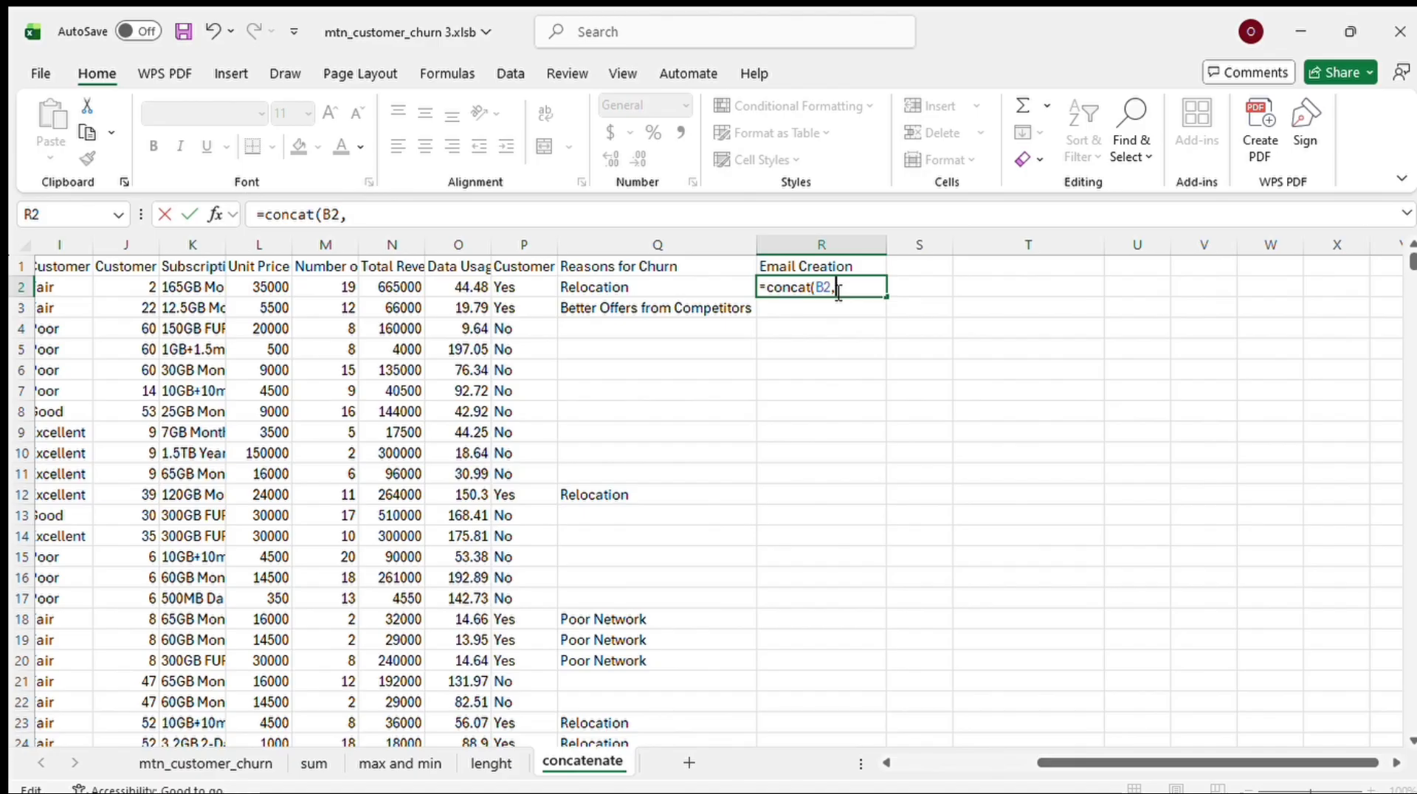
pyautogui.hscroll(-8, 709, 487)
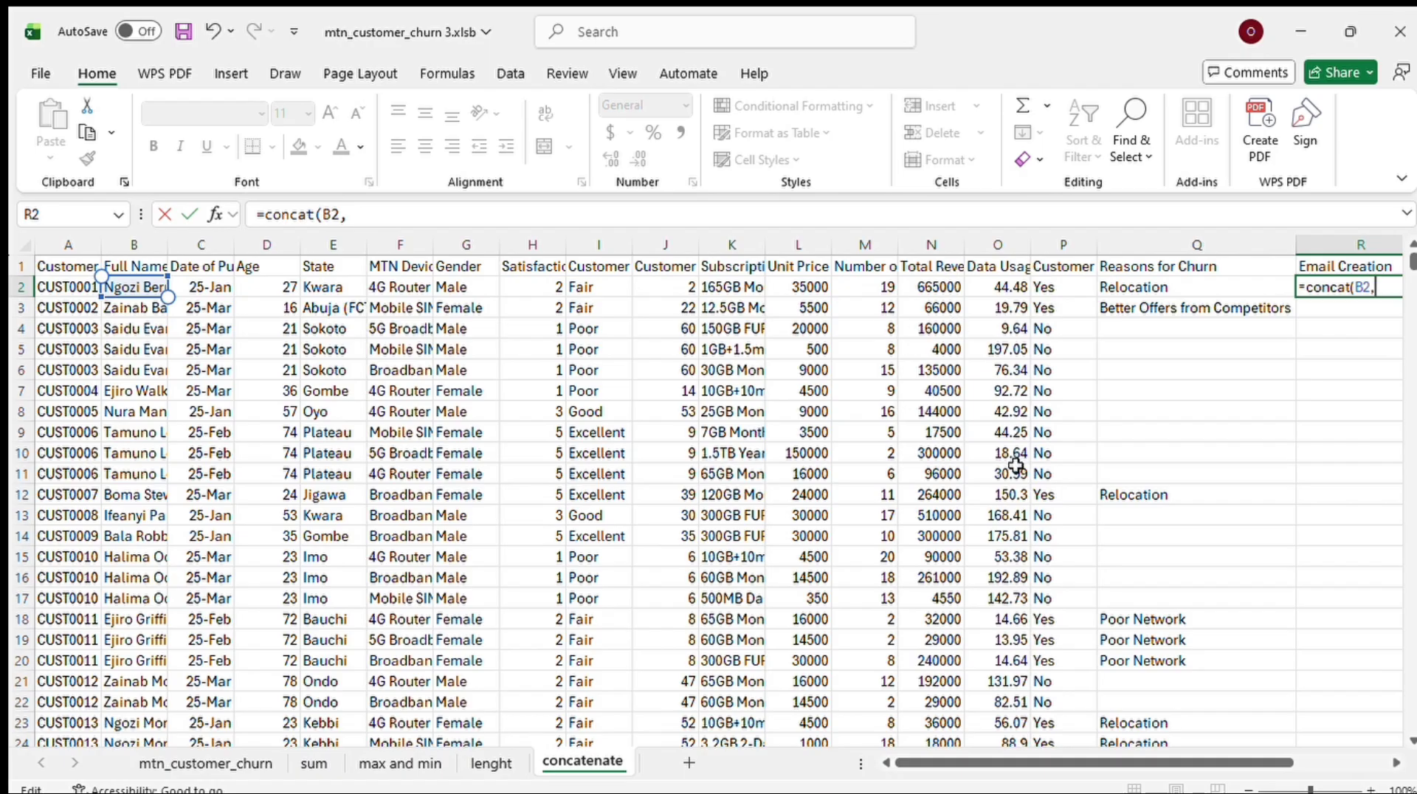
pyautogui.moveTo(1028, 764); pyautogui.dragTo(1132, 767)
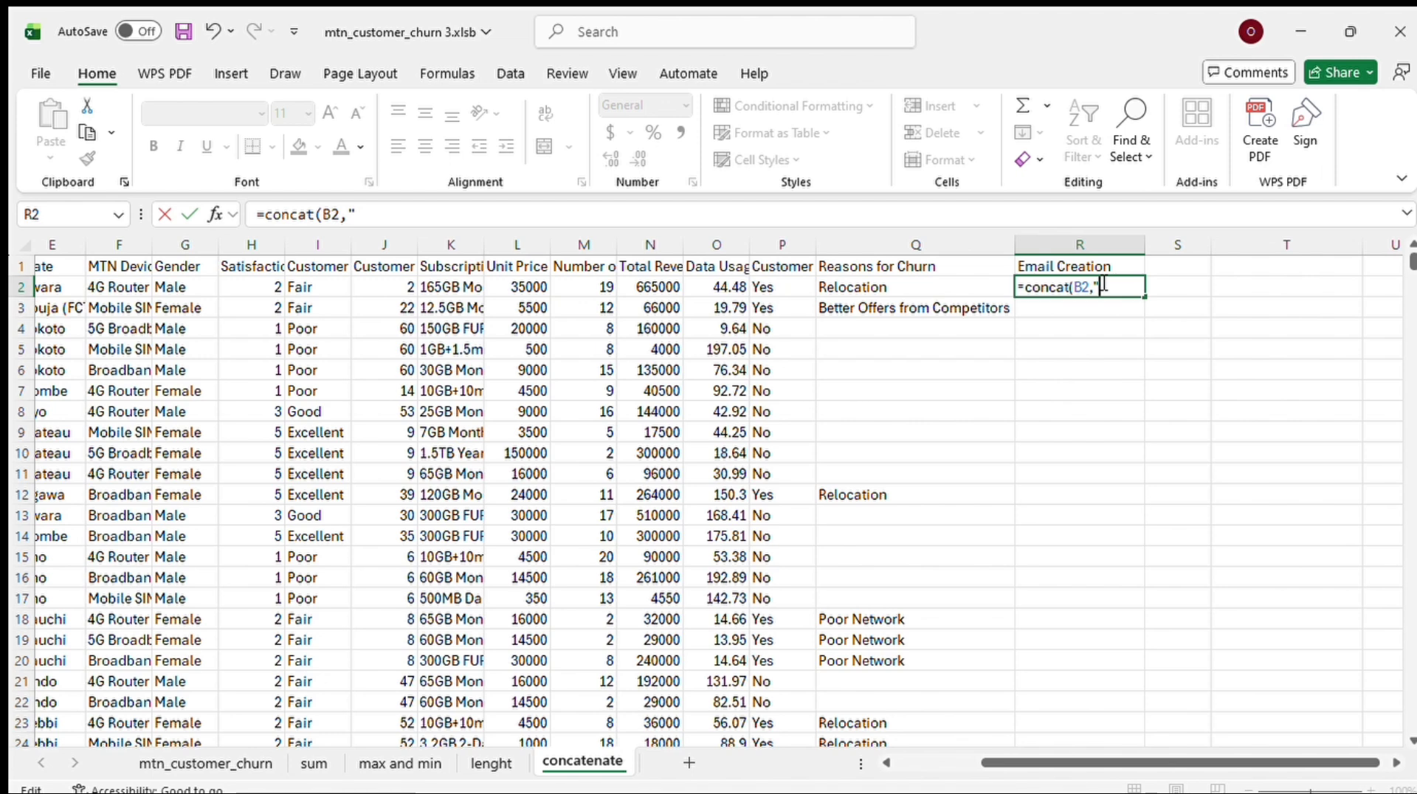
pyautogui.write('@gmail')
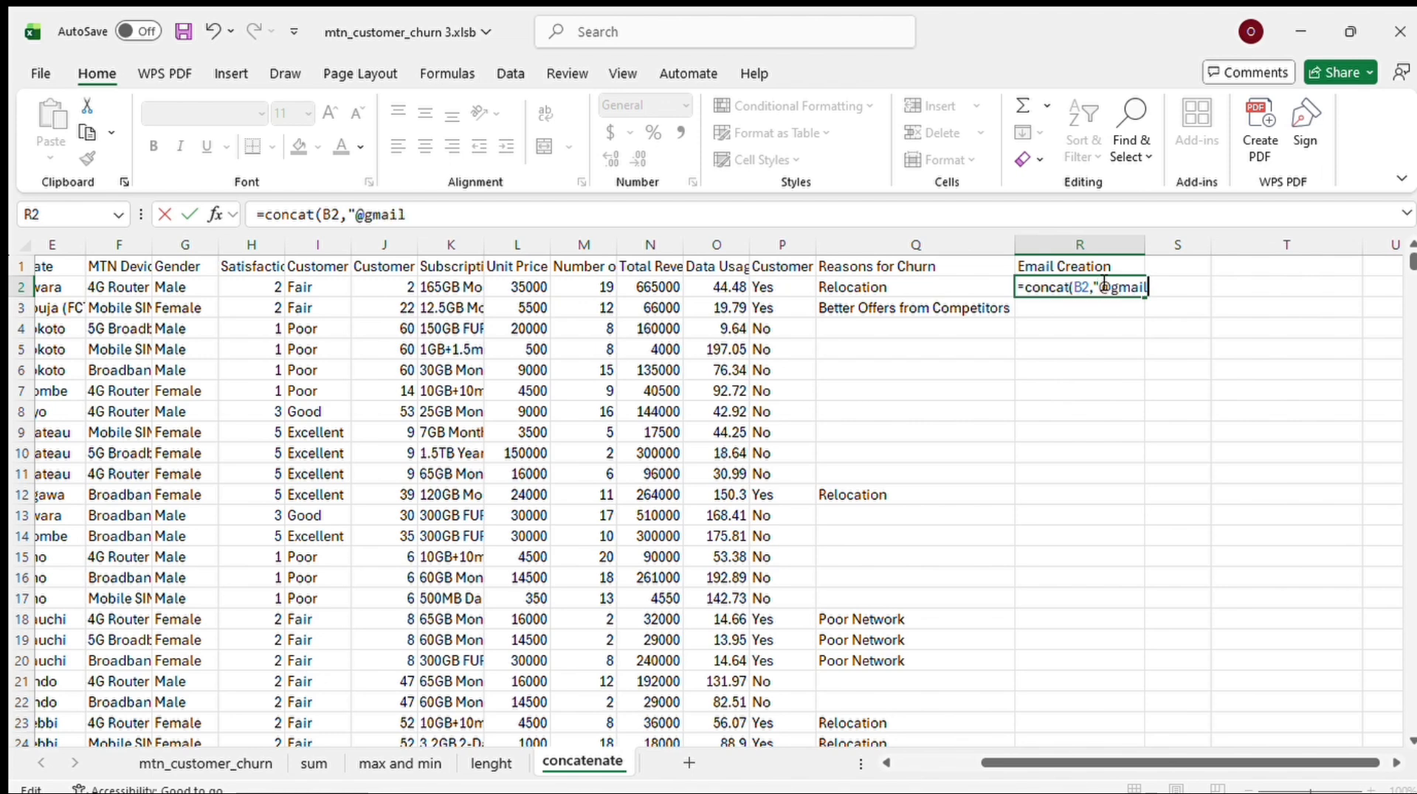
pyautogui.write('.com"')
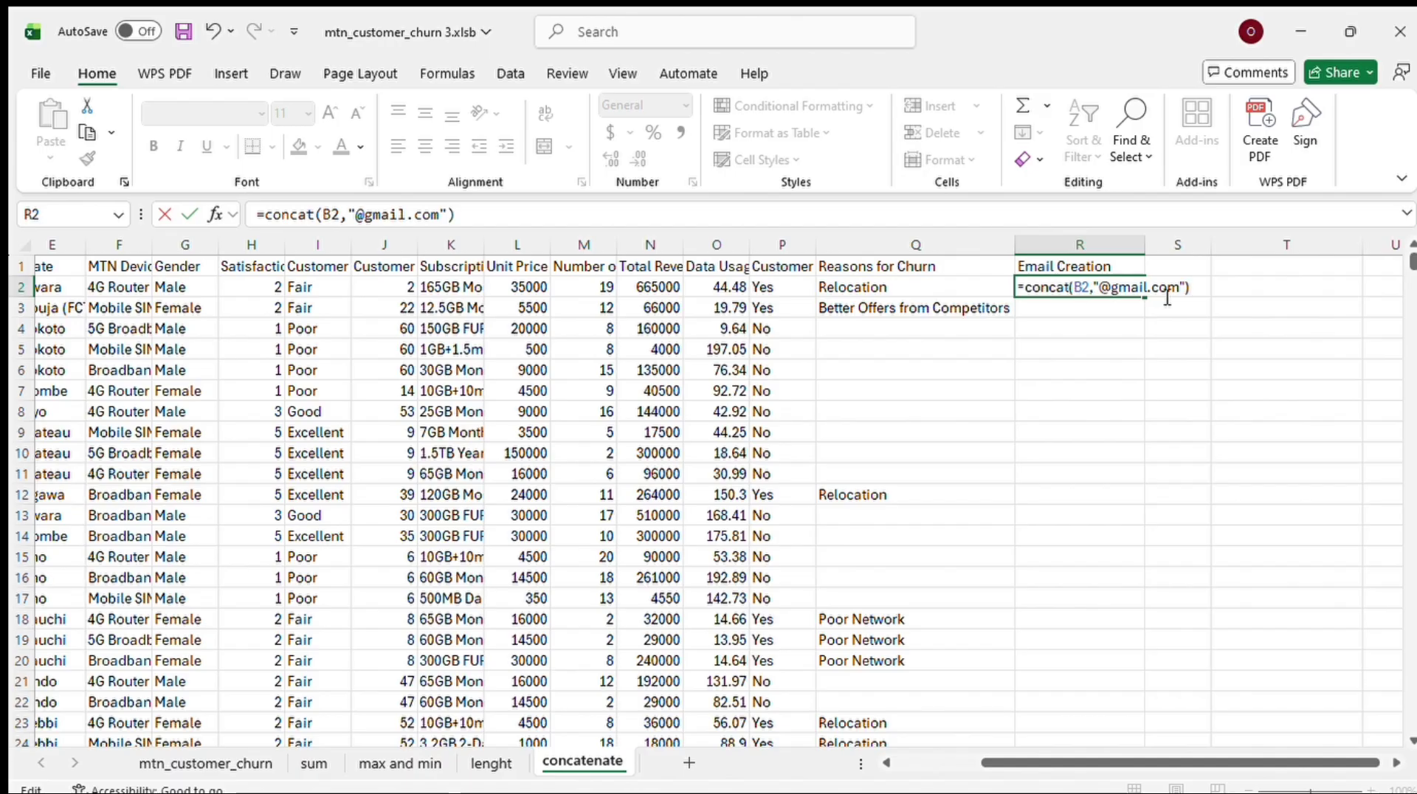
pyautogui.press('Return')
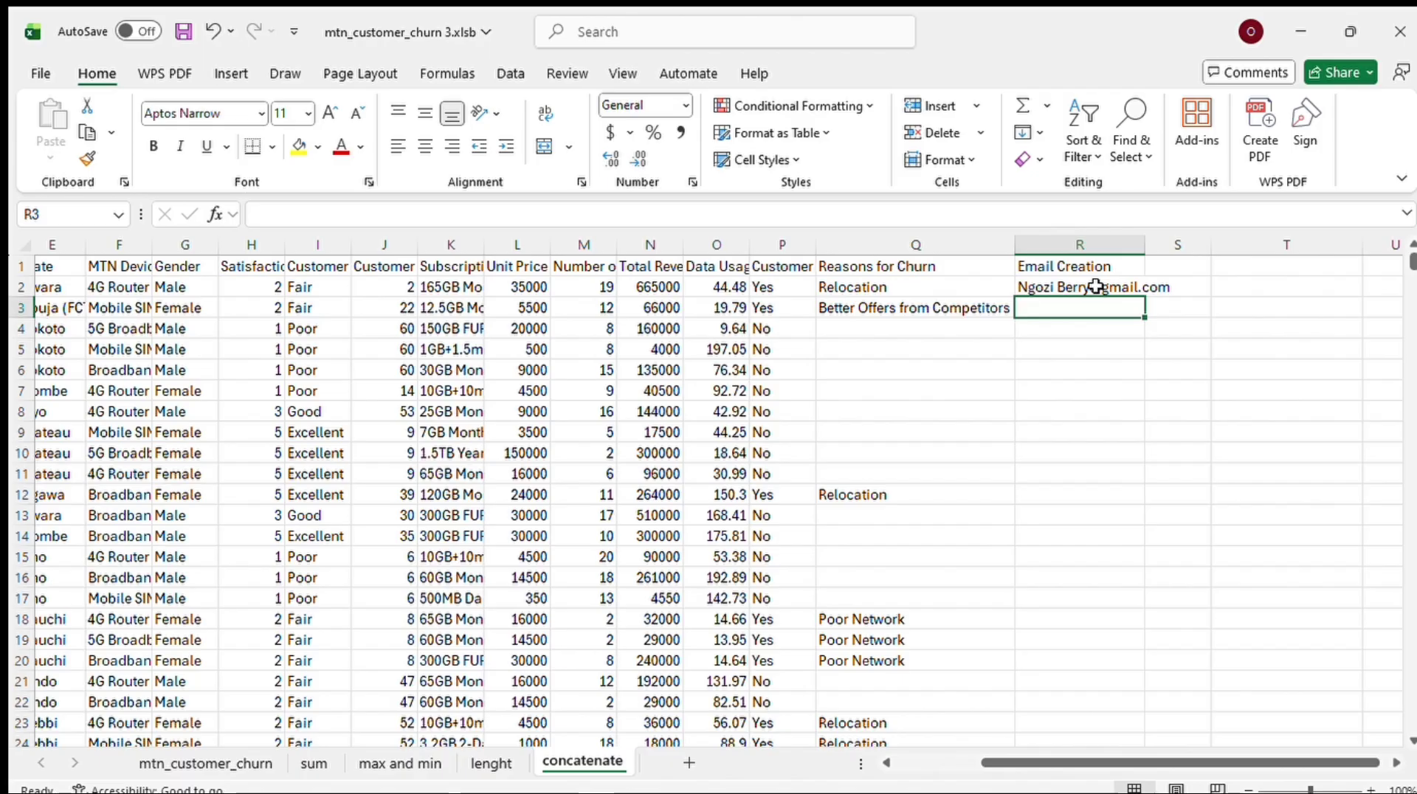
# Fill the CONCAT formula from R2 down to R31 to build the email addresses
pyautogui.click(1121, 287)
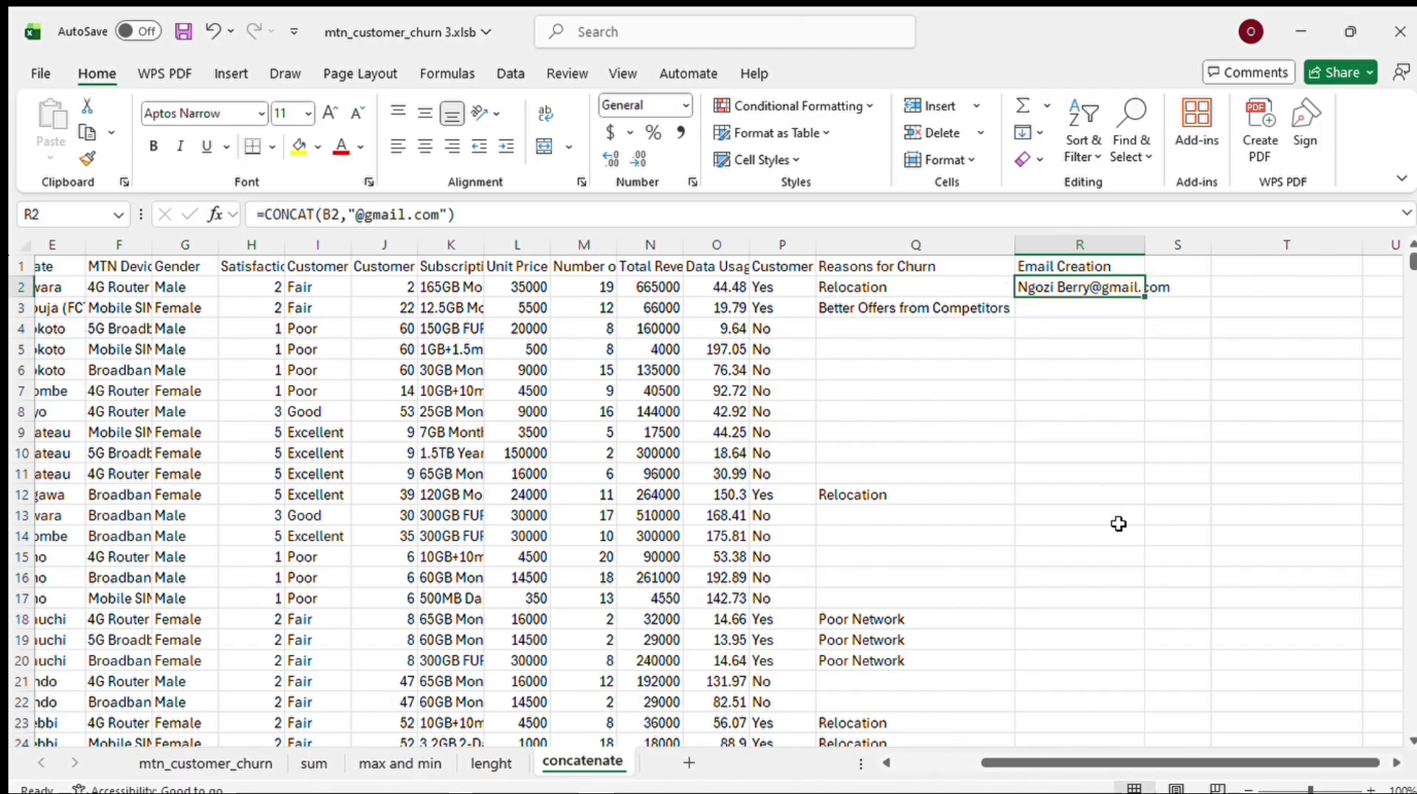
pyautogui.click(1137, 547)
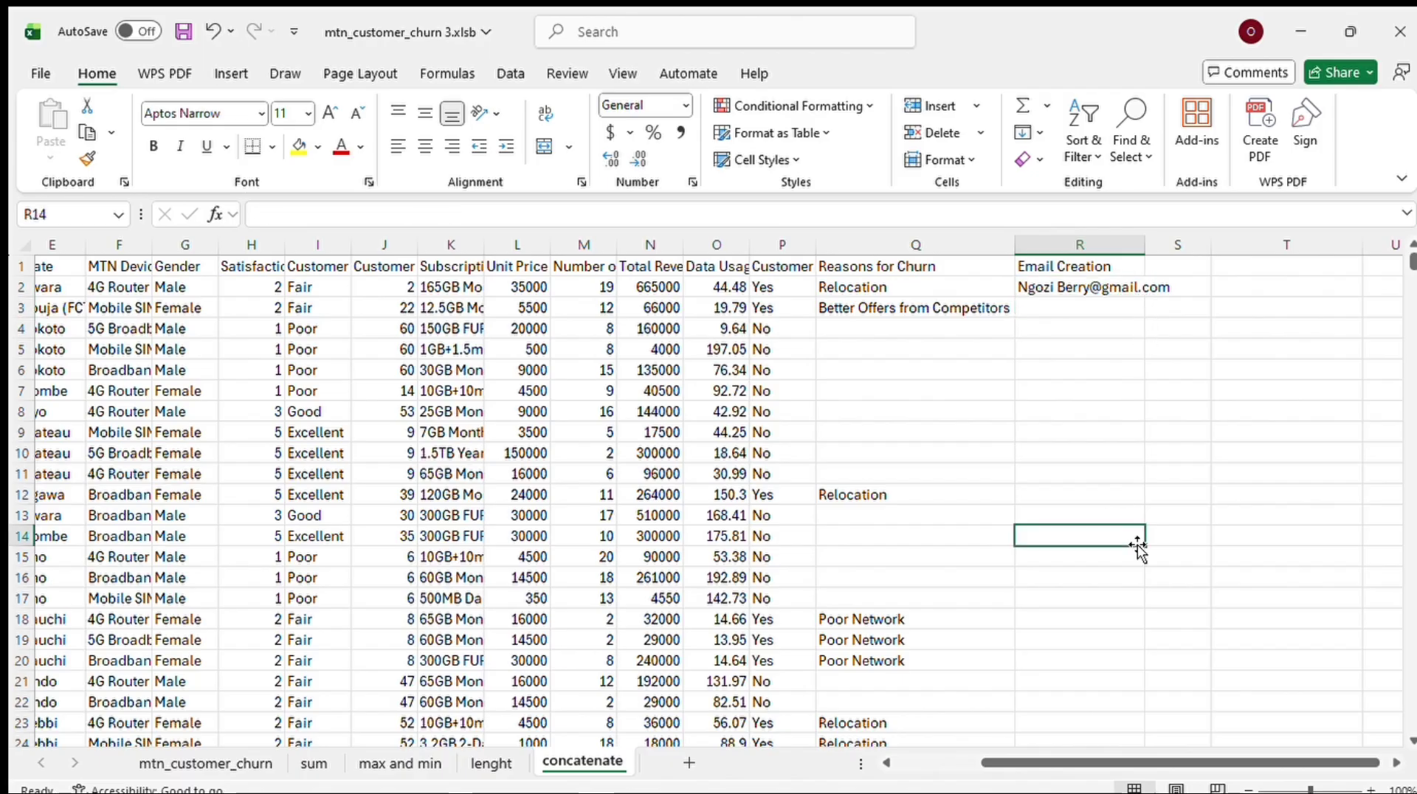
pyautogui.click(1114, 289)
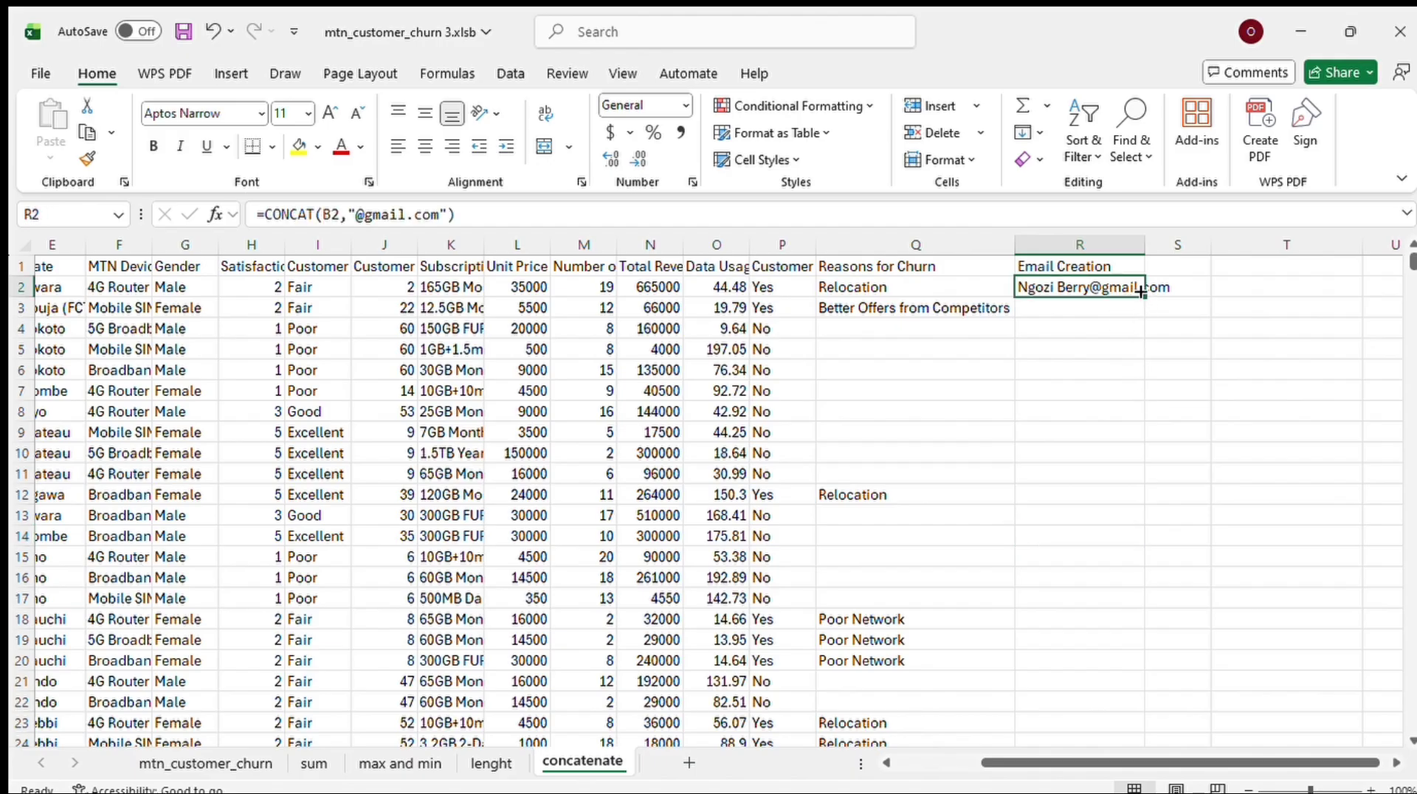
pyautogui.moveTo(1145, 296); pyautogui.dragTo(1145, 707)
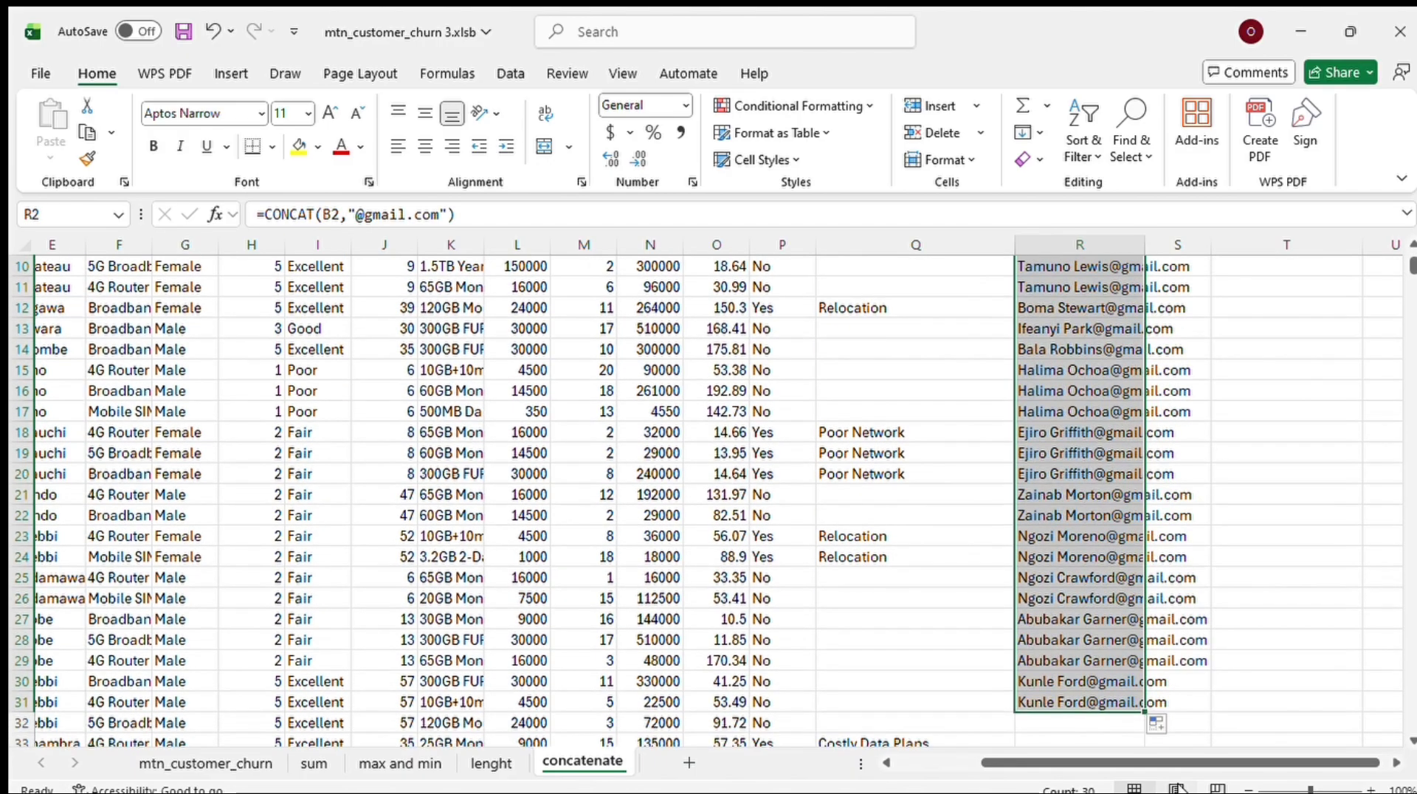
pyautogui.scroll(3, 1196, 578)
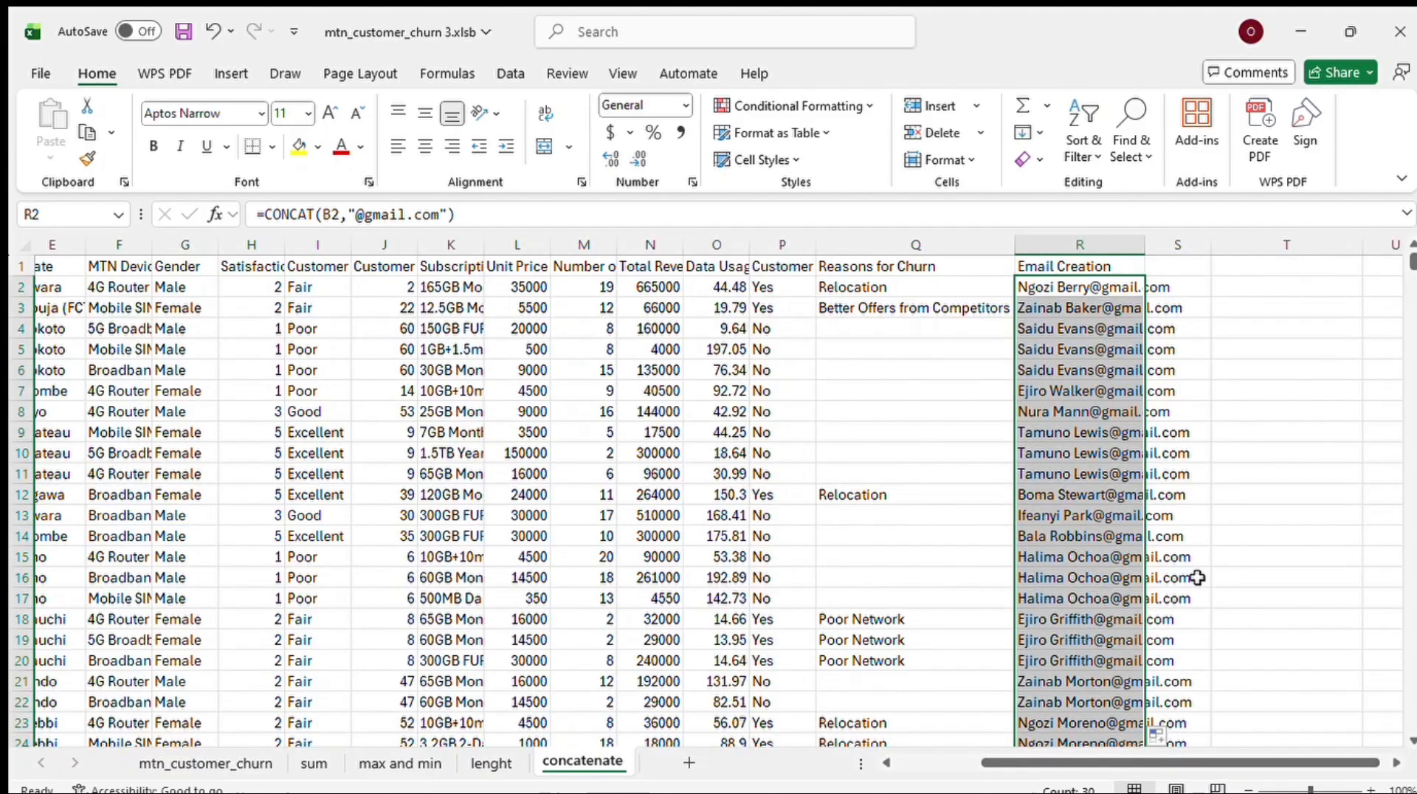
pyautogui.click(1229, 266)
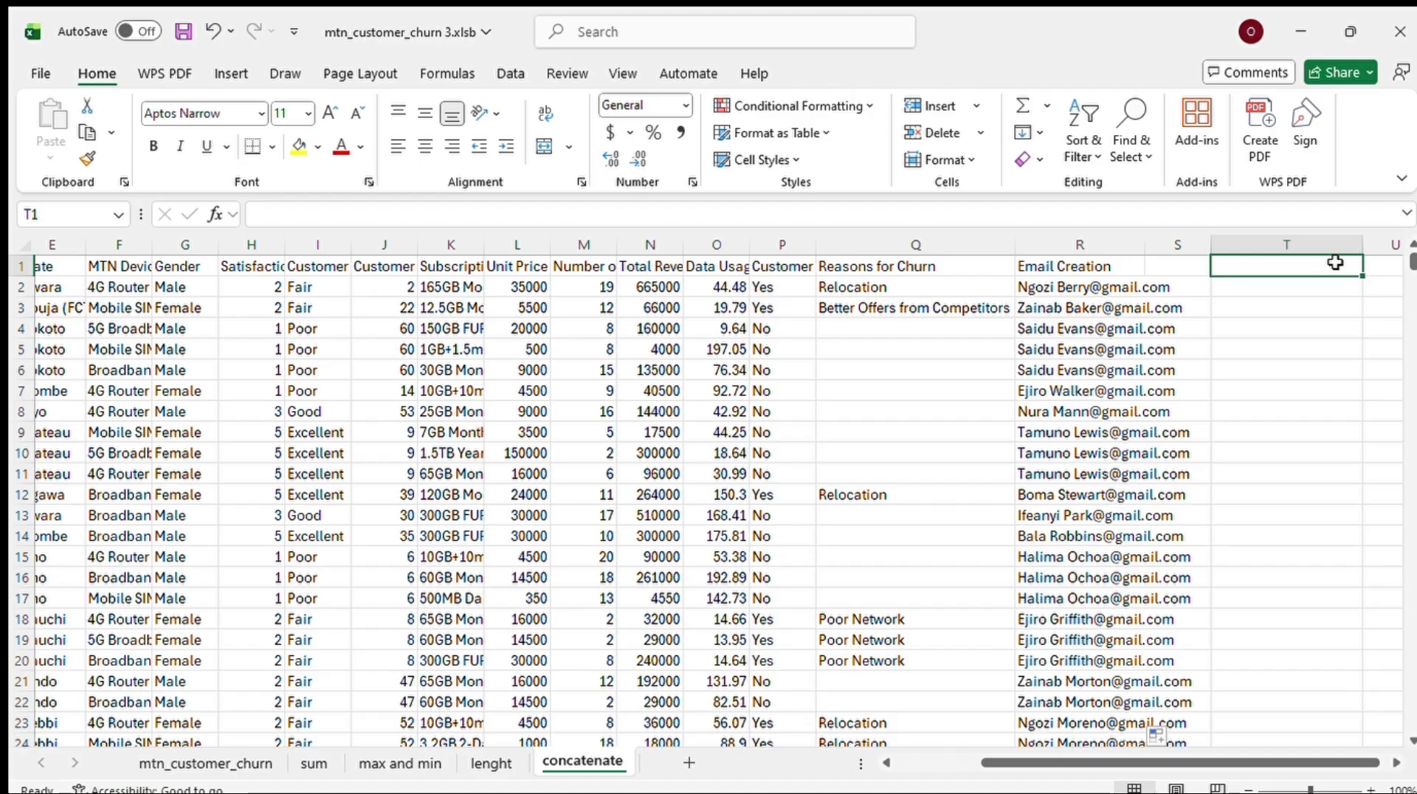
# Widen columns H and I so the full Satisfaction Rate and Customer Review headers fit
pyautogui.hscroll(-5, 1326, 267)
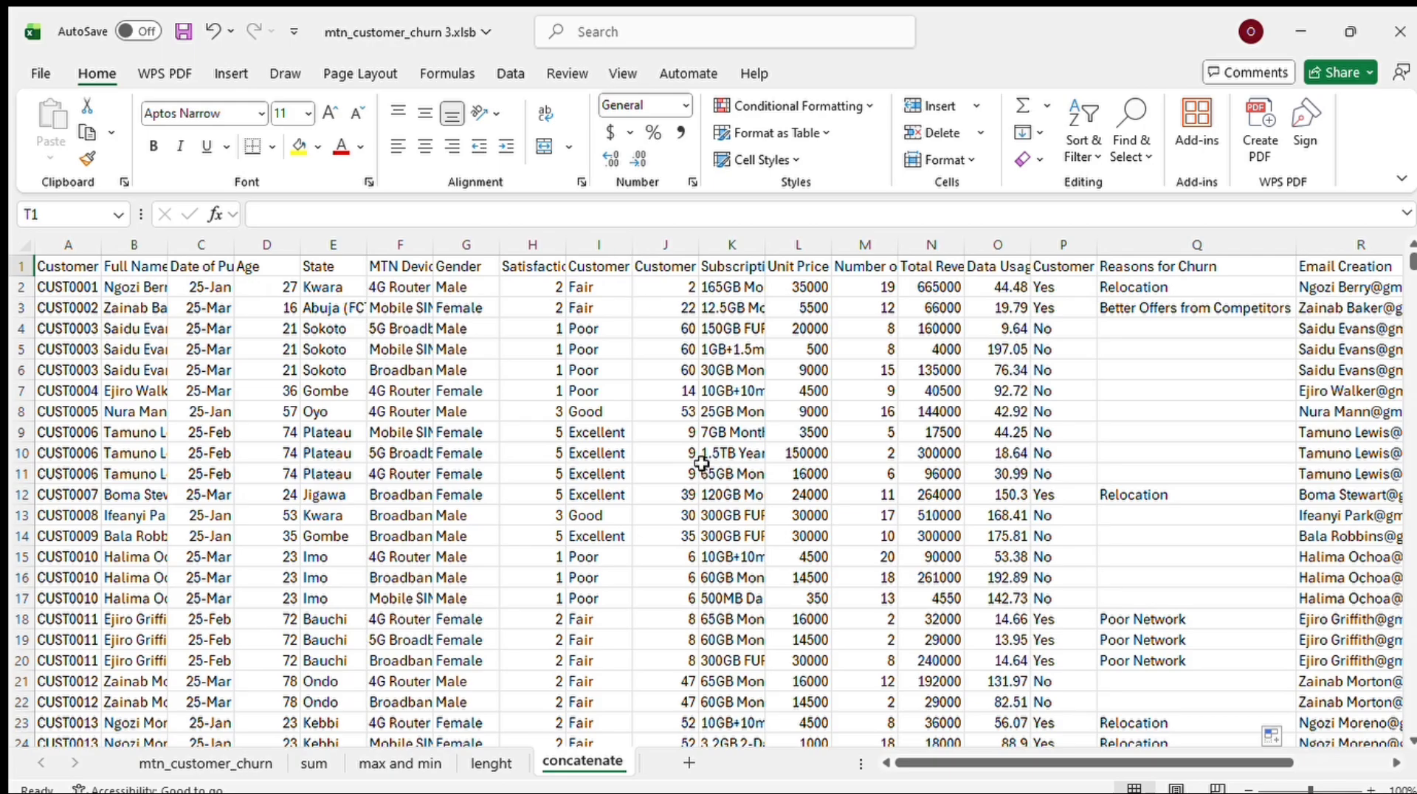
pyautogui.click(661, 328)
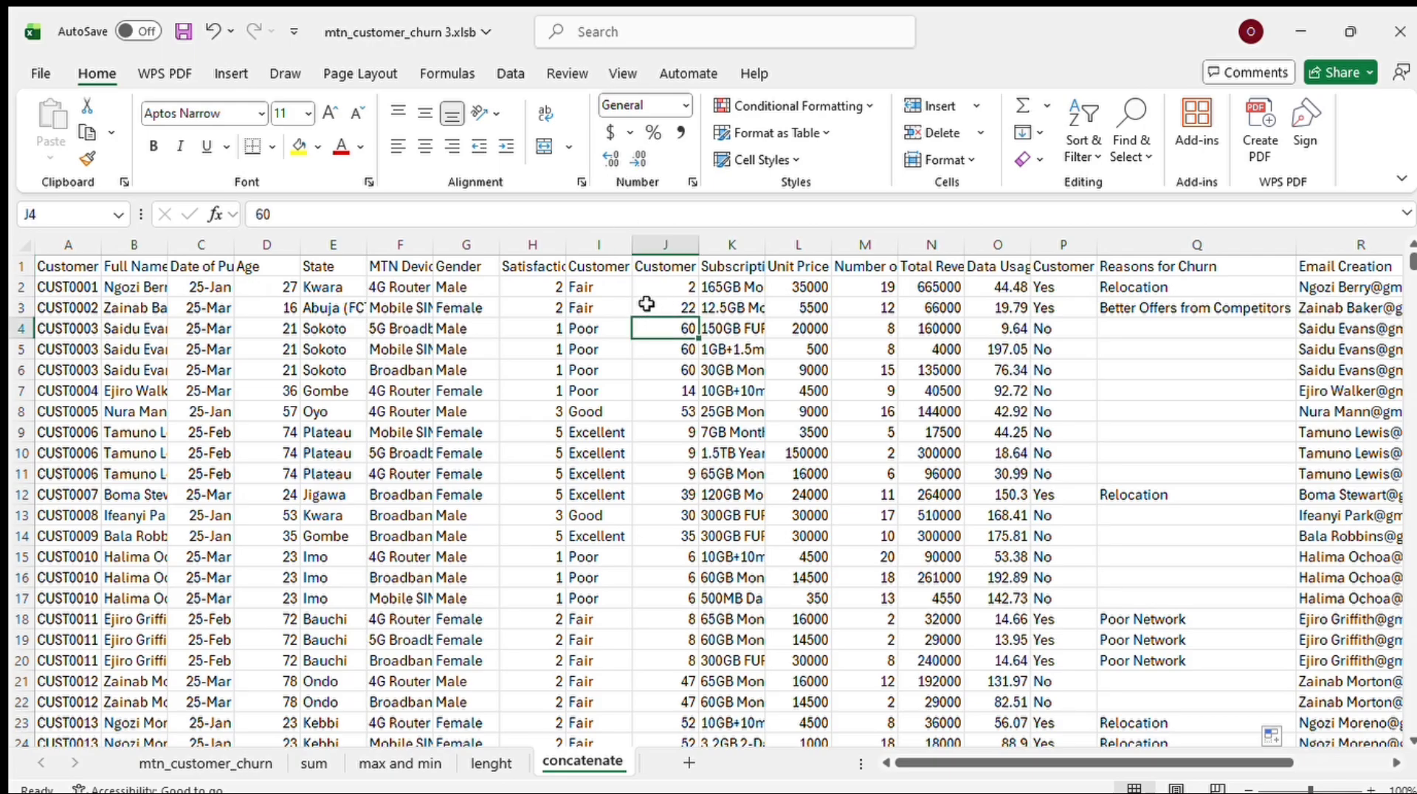
pyautogui.doubleClick(633, 252)
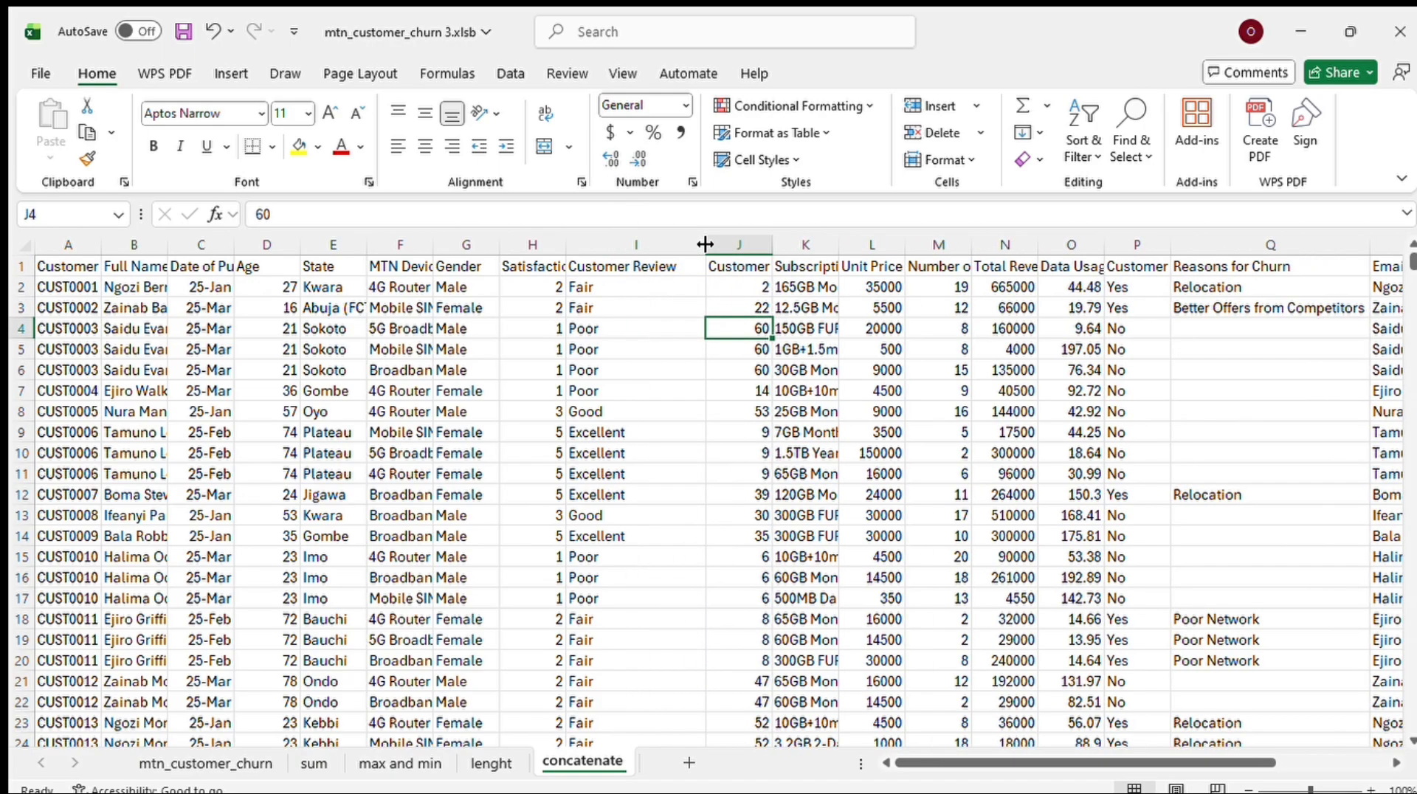
pyautogui.moveTo(567, 244); pyautogui.dragTo(632, 238)
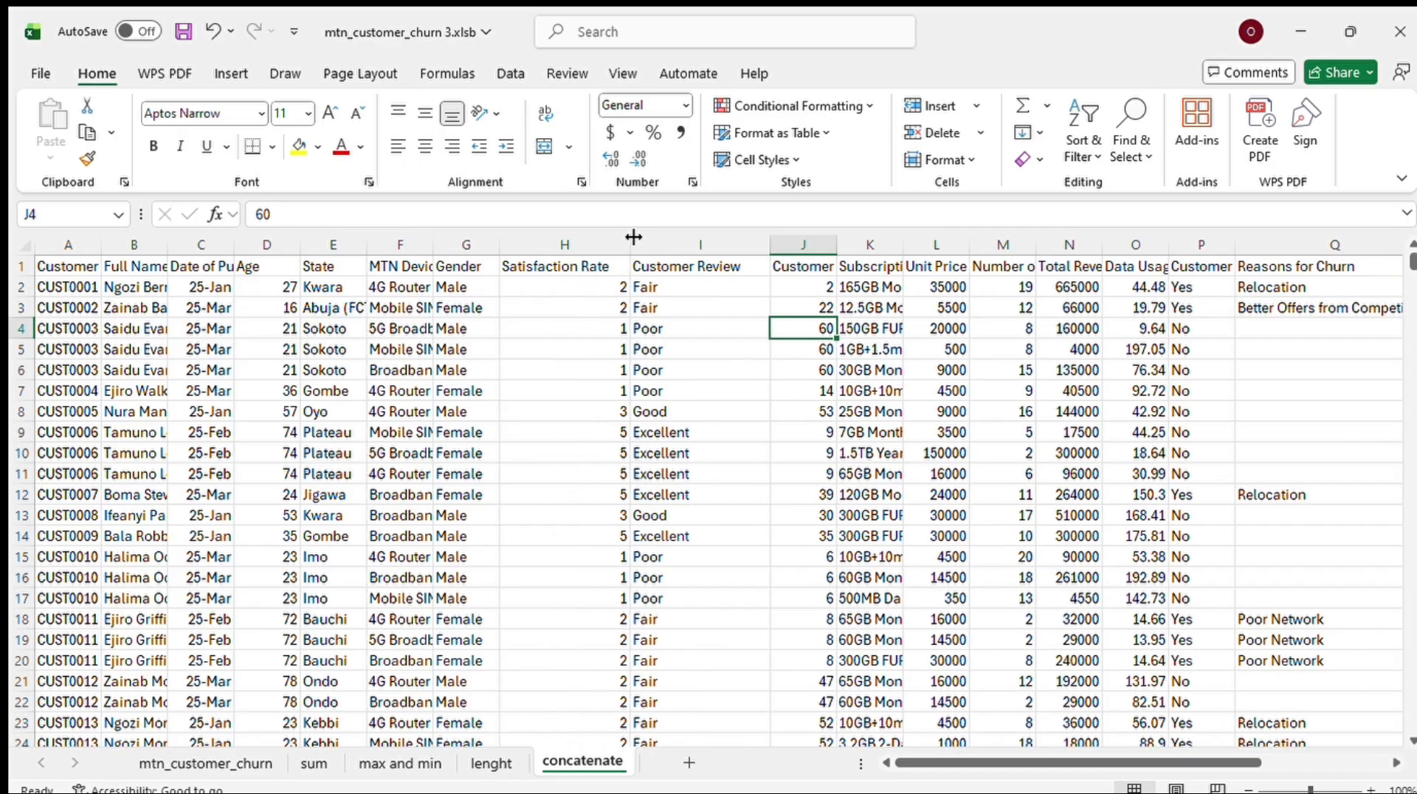
pyautogui.click(567, 266)
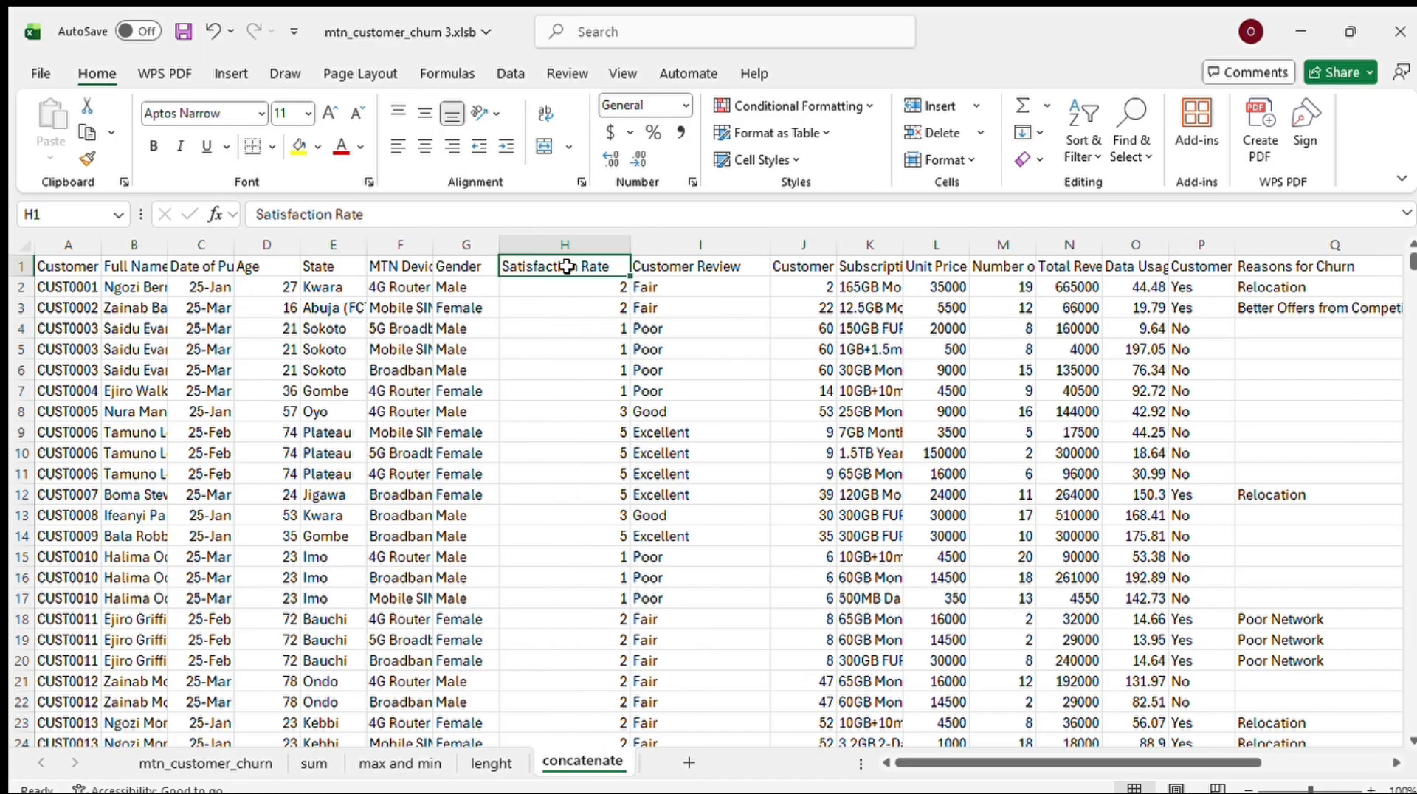
pyautogui.click(669, 265)
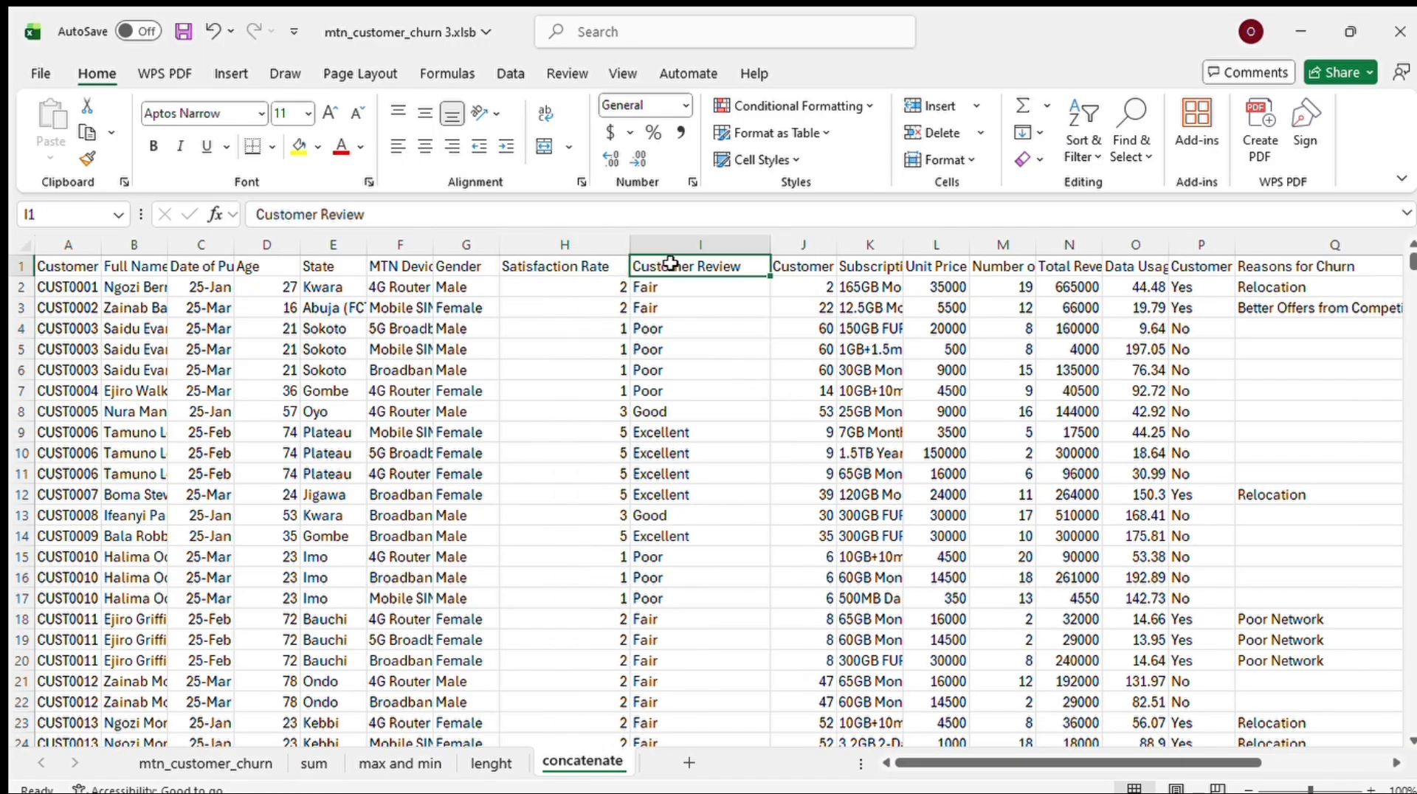
# Enter the header "concatenation" in cell T1, beyond the Email Creation column
pyautogui.hscroll(3, 611, 307)
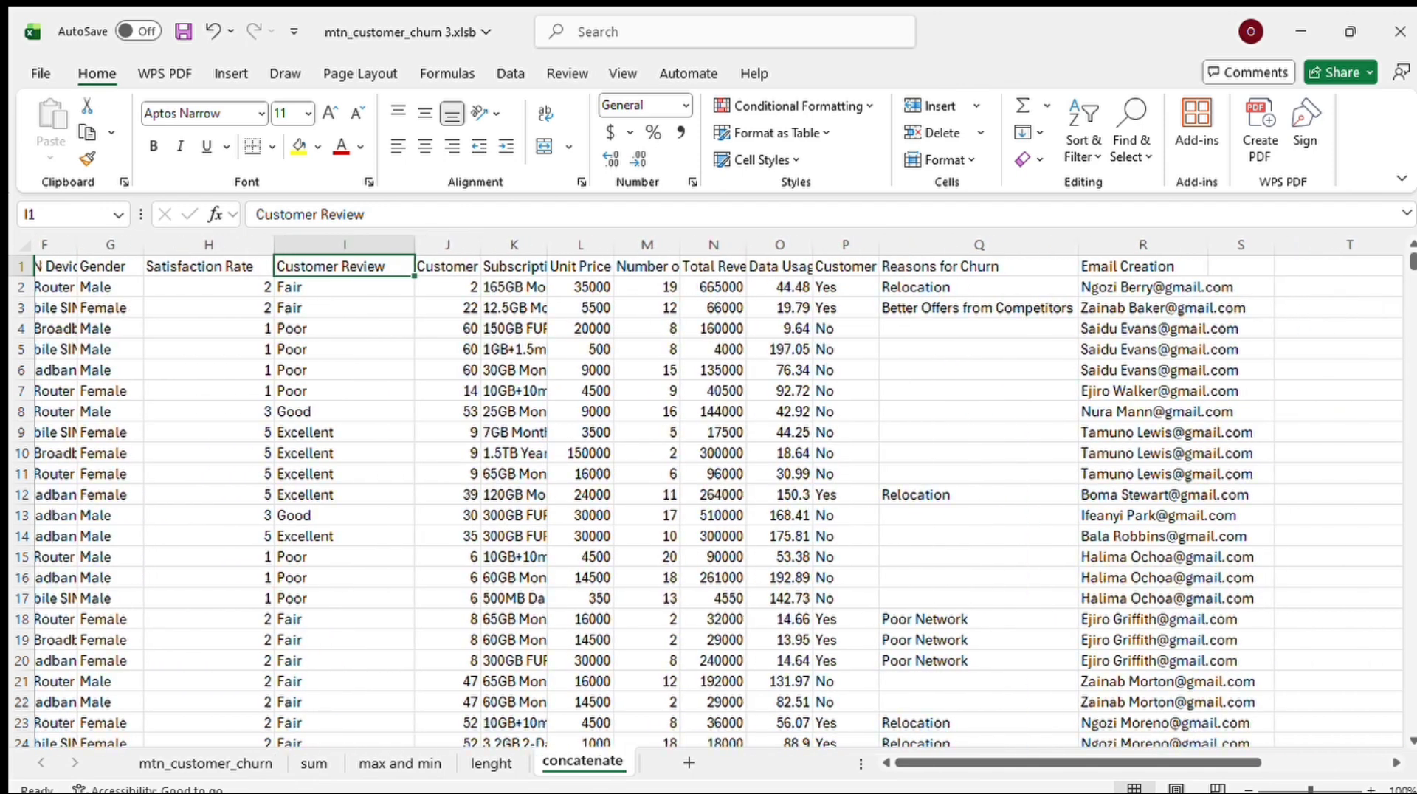
pyautogui.hscroll(3, 1069, 296)
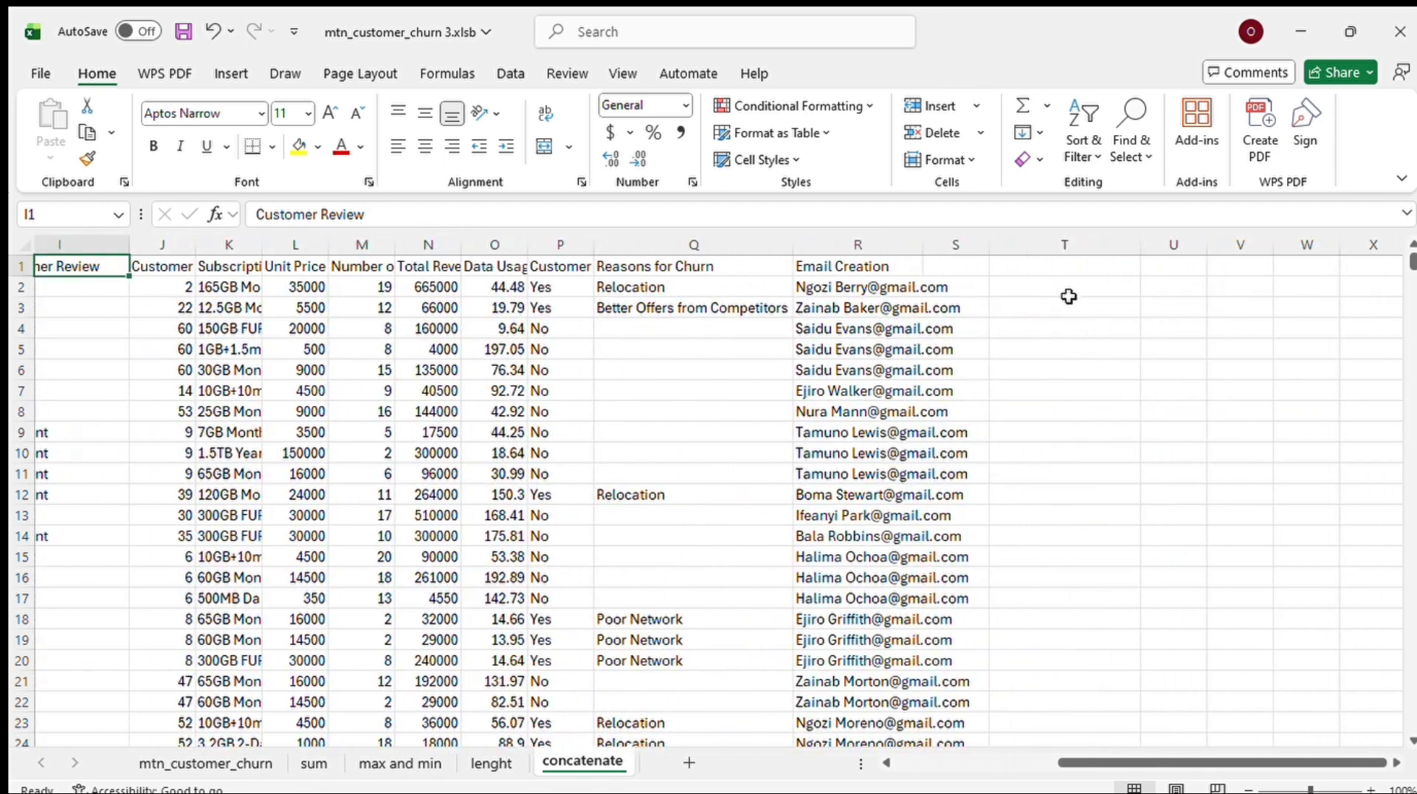
pyautogui.click(1051, 264)
pyautogui.hscroll(-4, 718, 502)
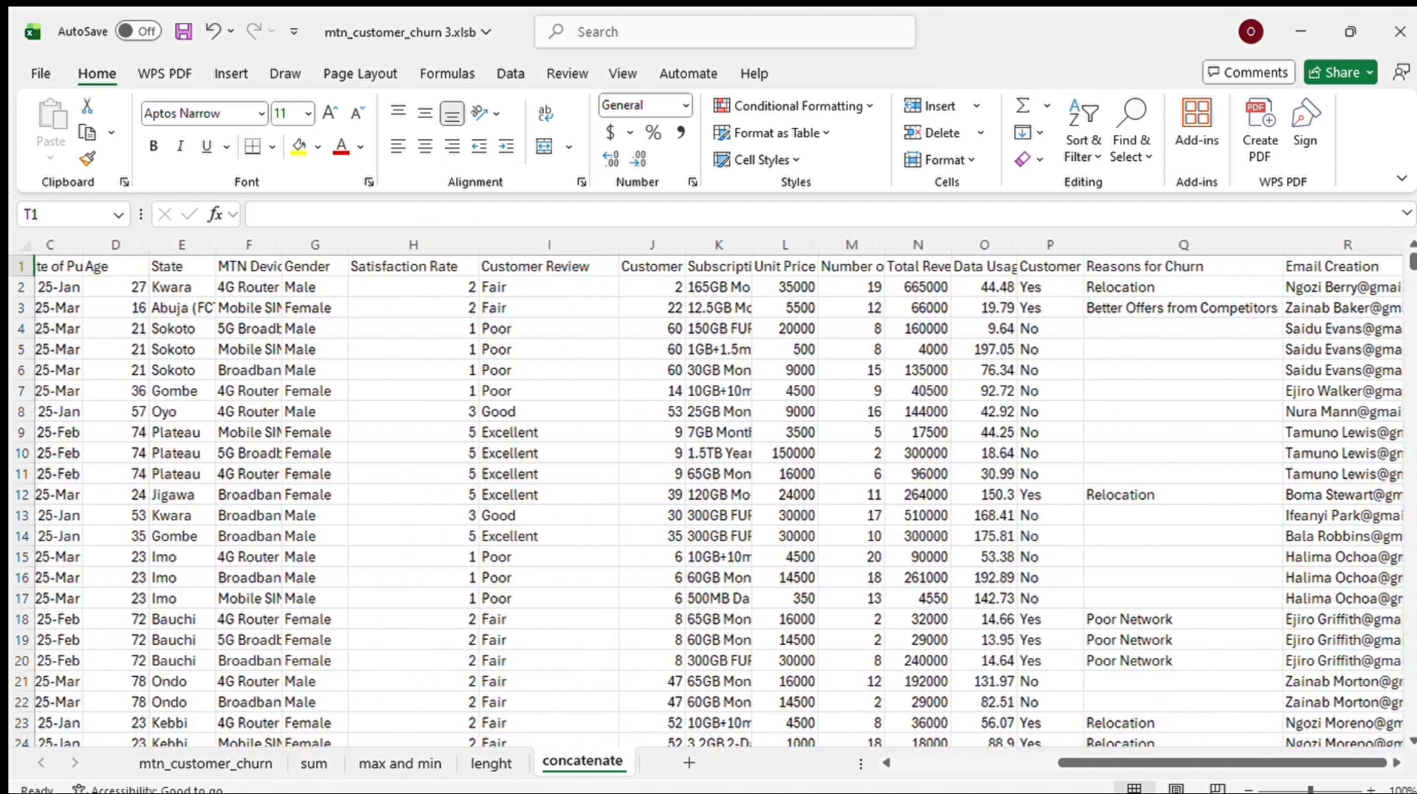
pyautogui.hscroll(2, 718, 502)
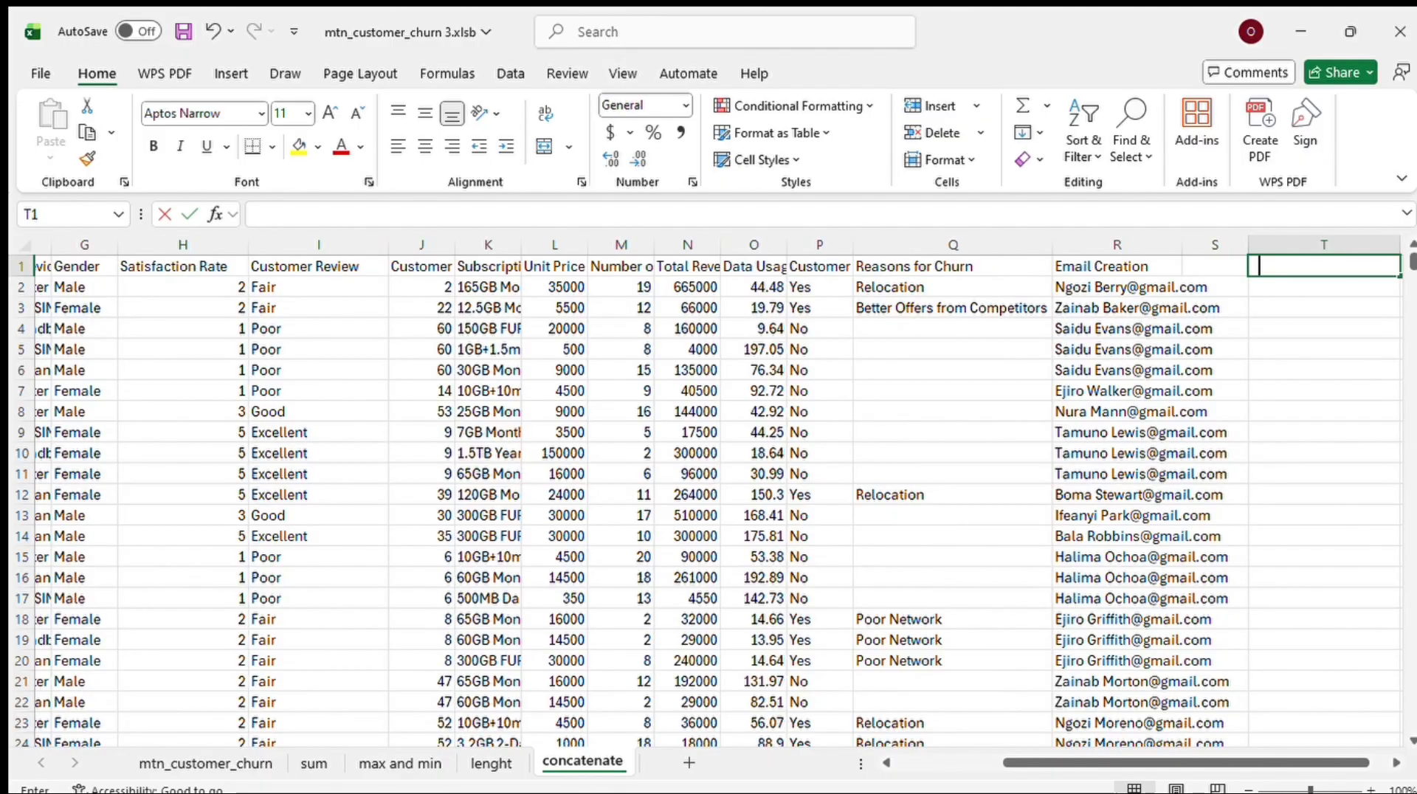
pyautogui.write('conca')
pyautogui.press('BackSpace')
pyautogui.press('BackSpace')
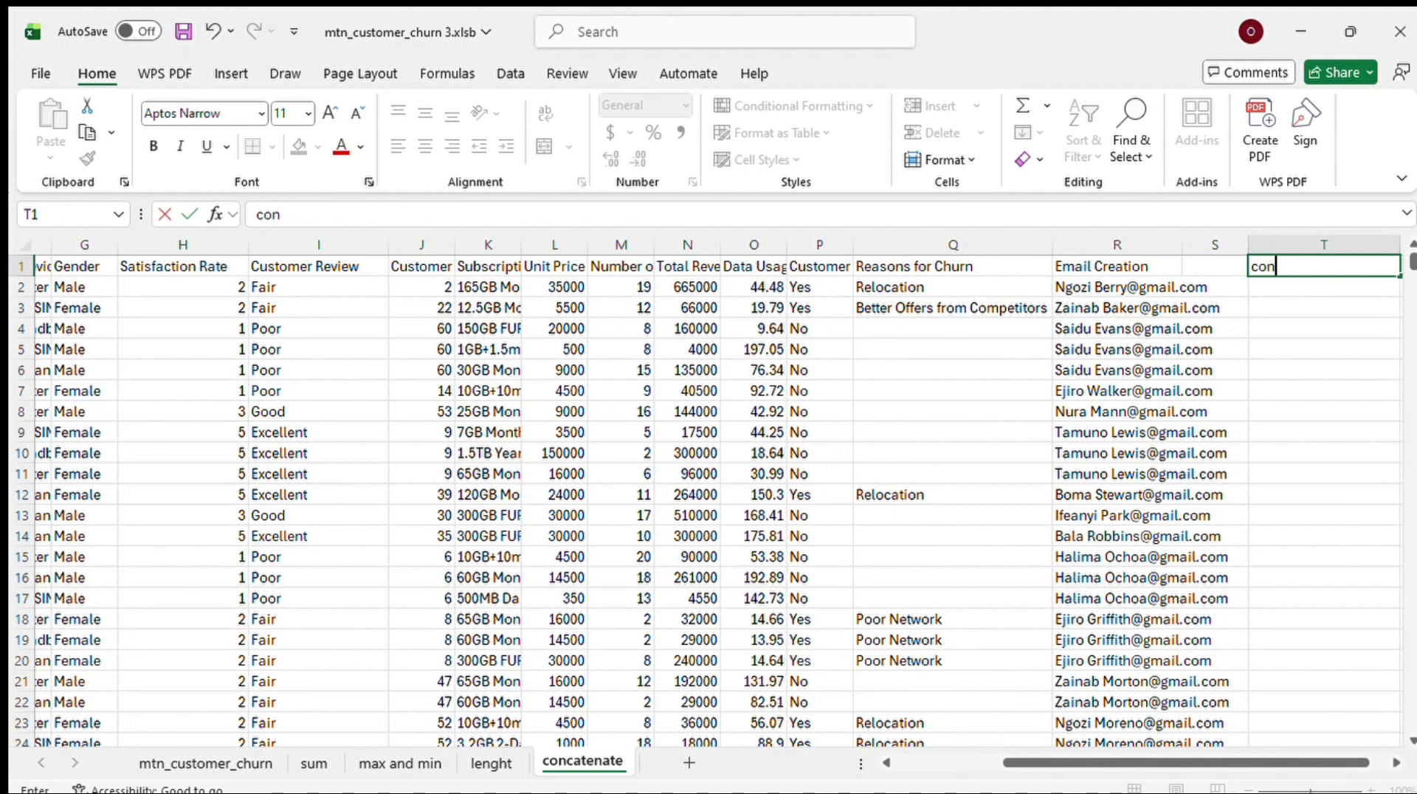
pyautogui.write('catenation')
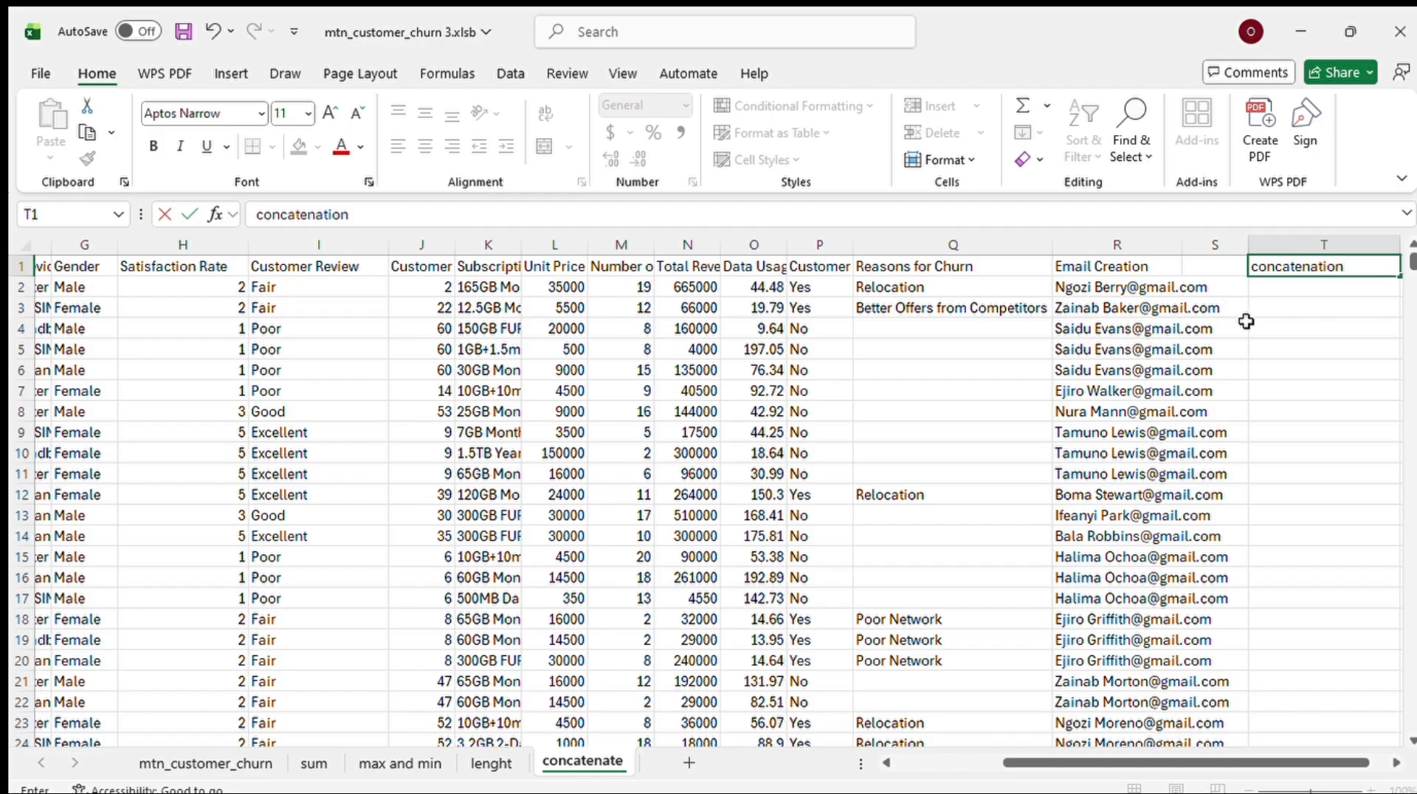
# Enter a CONCAT formula in T2 that joins the satisfaction rate in H2 with the customer review in I2
pyautogui.doubleClick(1291, 287)
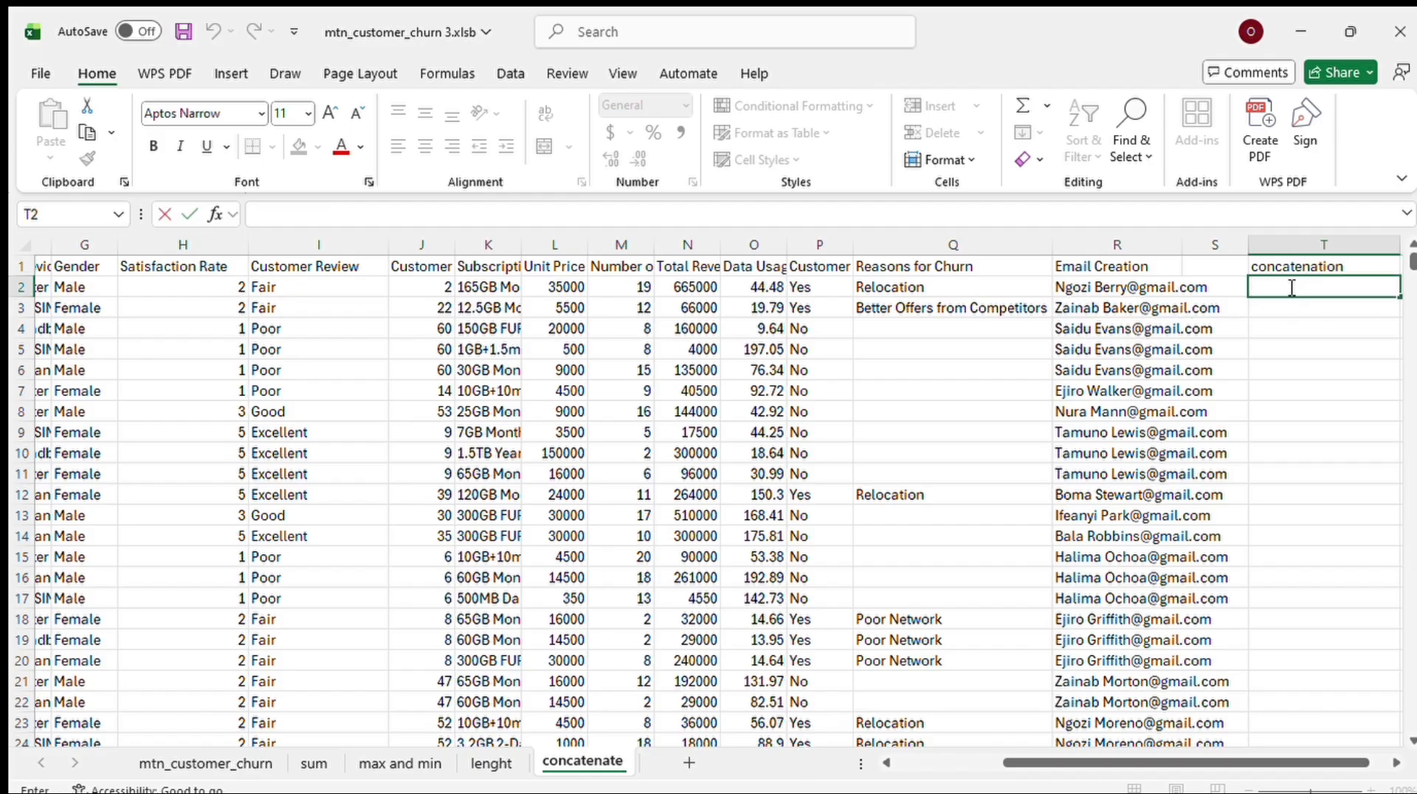
pyautogui.write('=conca')
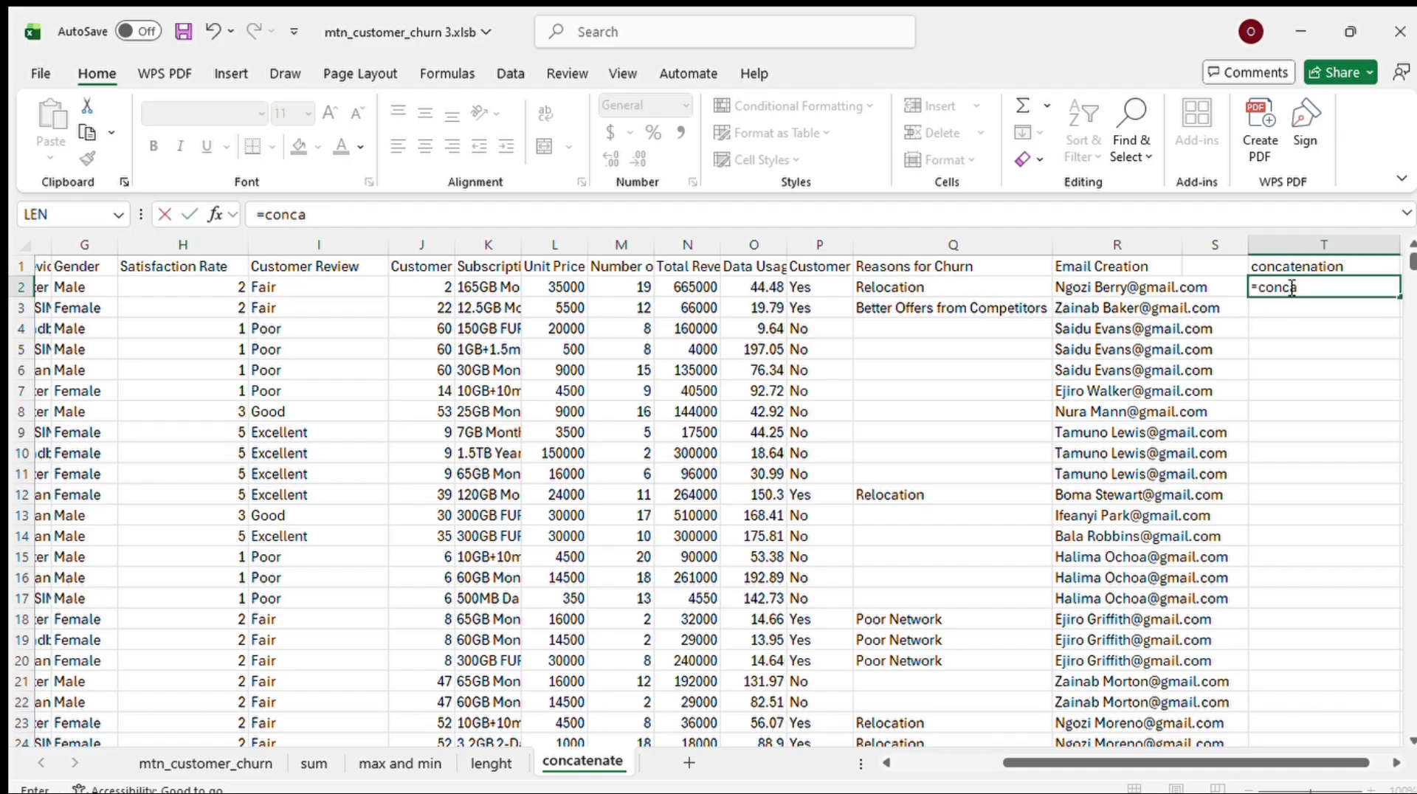
pyautogui.write('t(')
pyautogui.hscroll(-1, 1292, 288)
pyautogui.hscroll(1, 1292, 287)
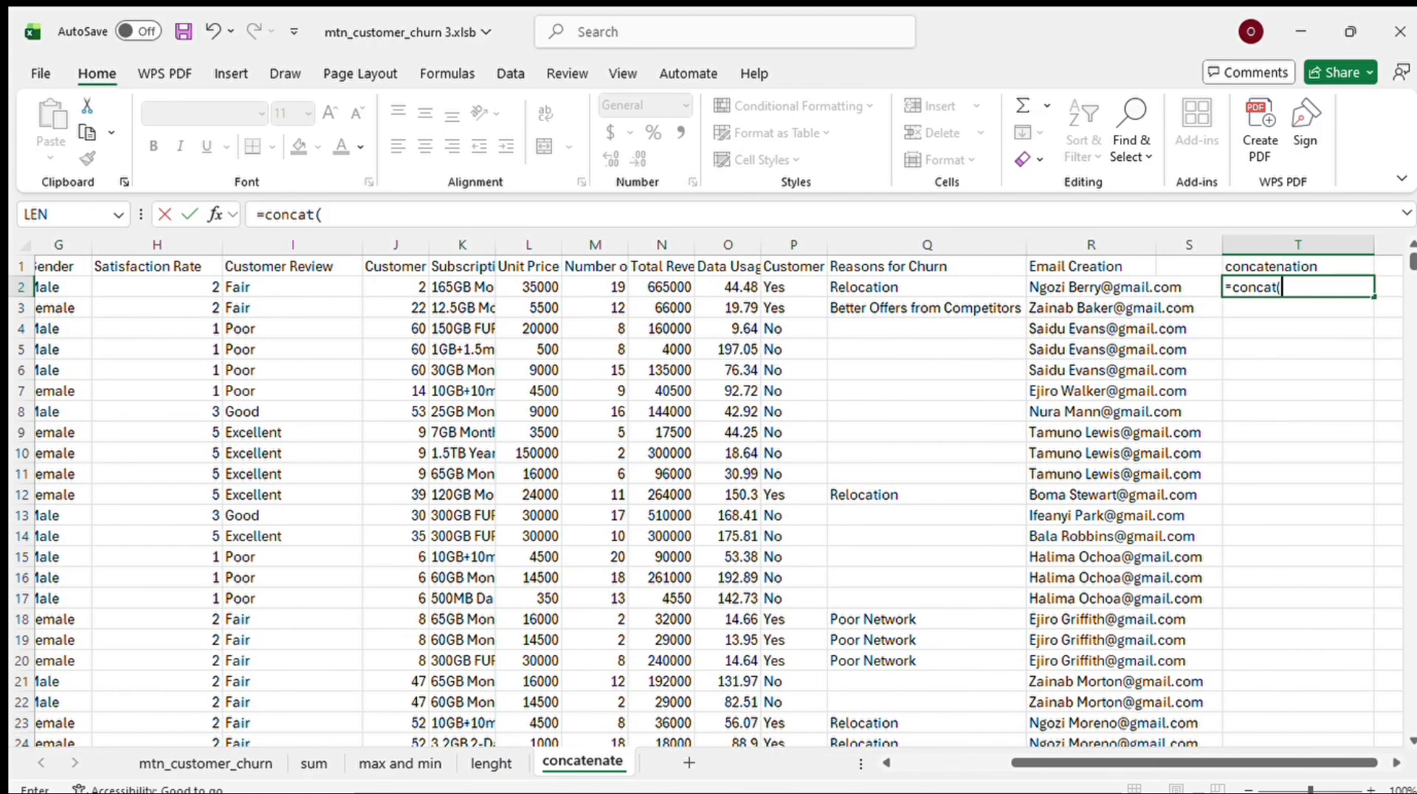
pyautogui.write('h2')
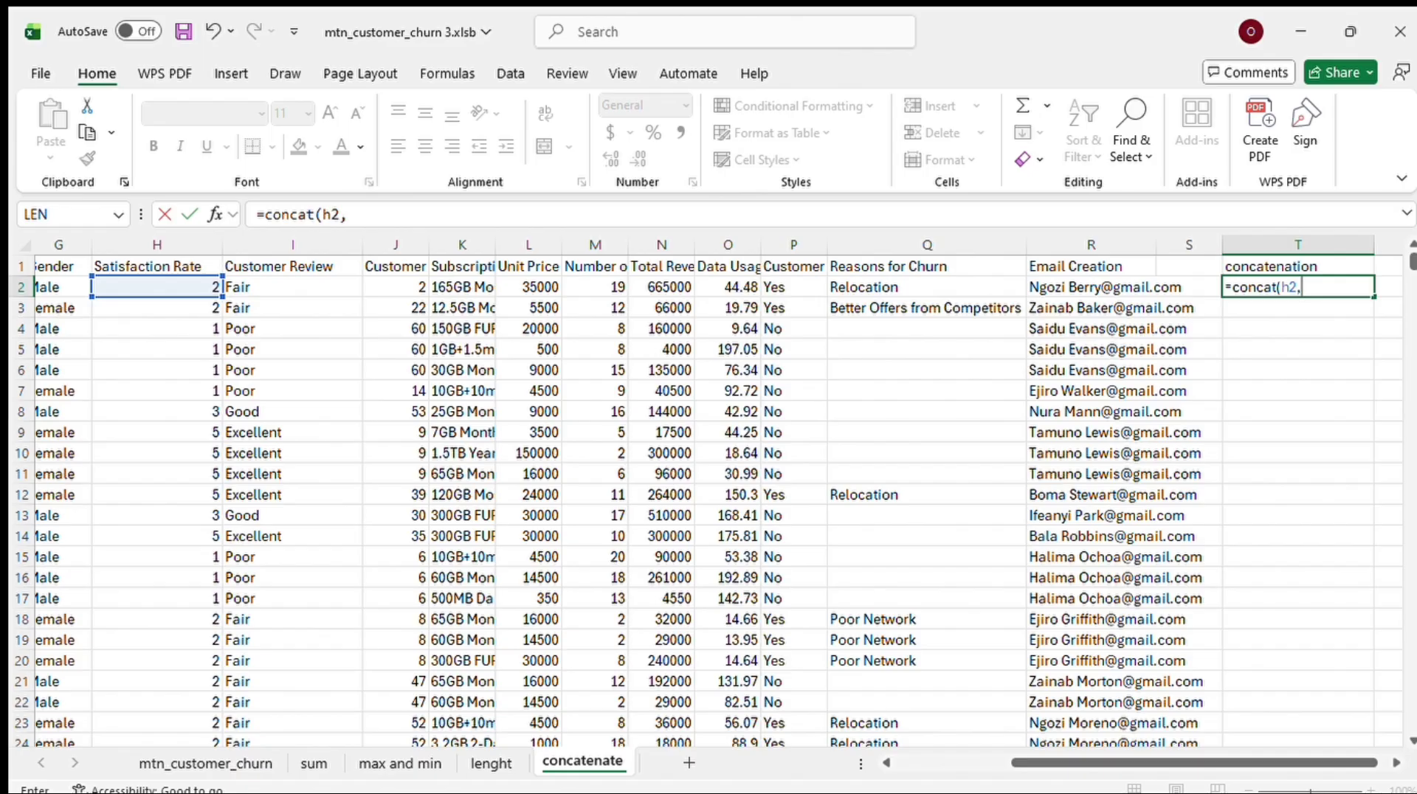
pyautogui.write(',i2')
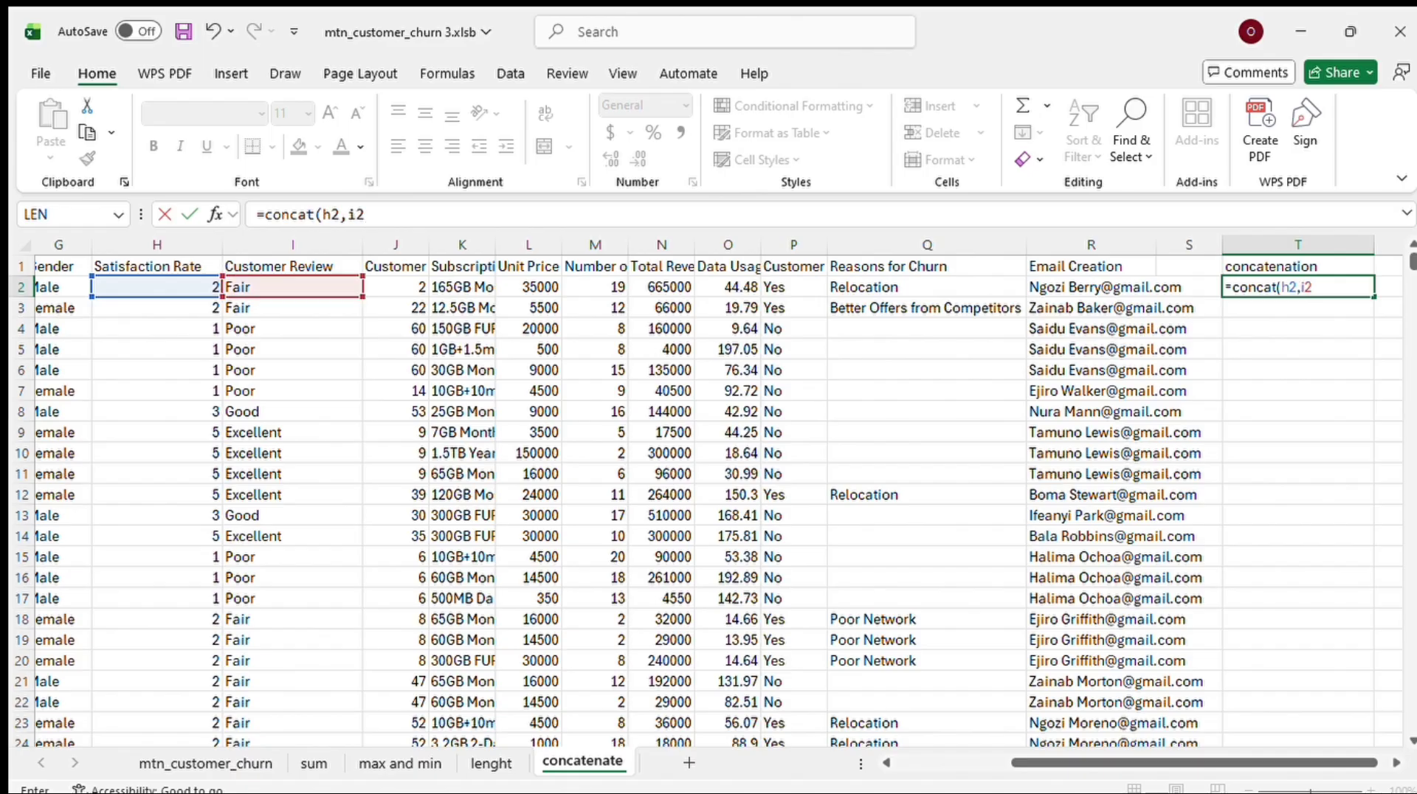
pyautogui.press('Left')
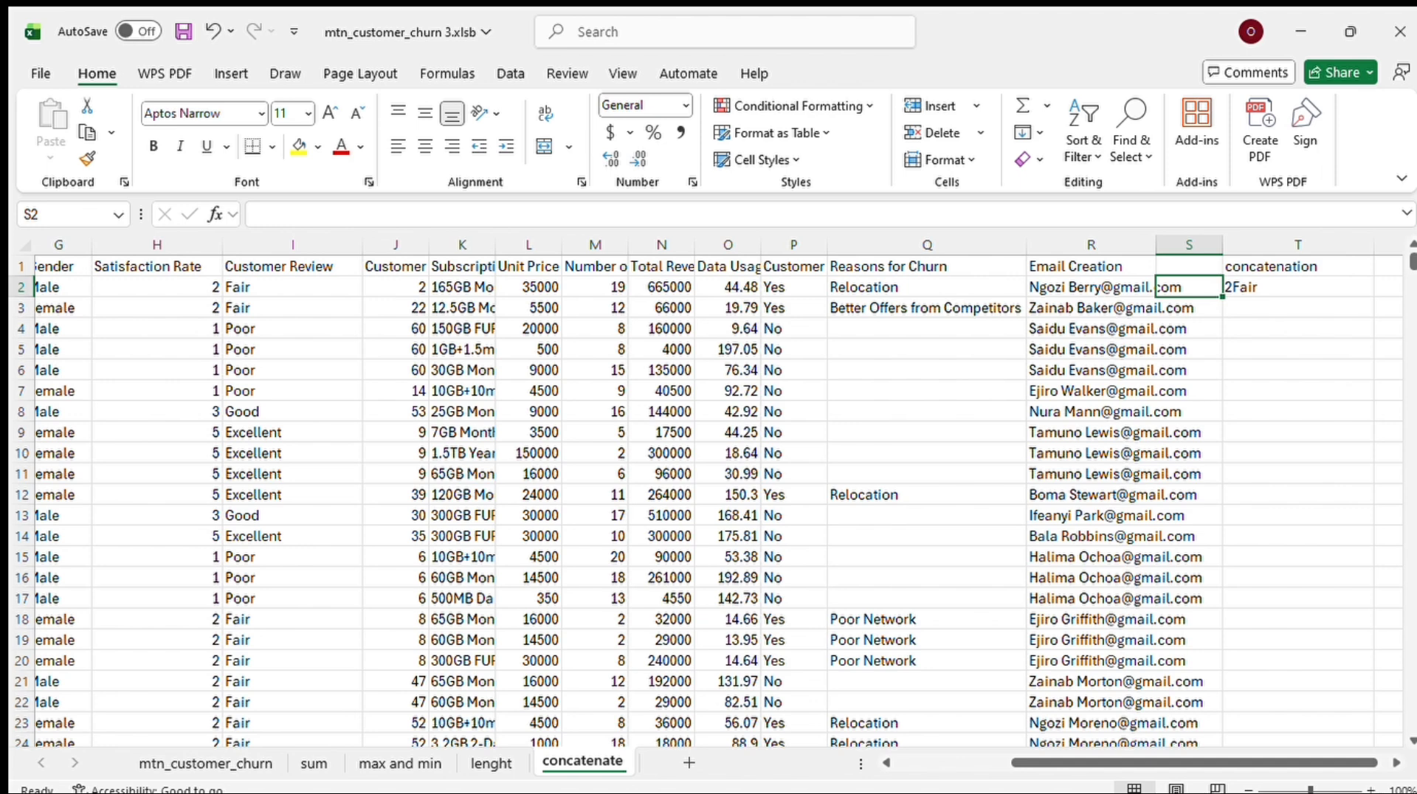
# Add a "," separator between H2 and I2 in T2's CONCAT formula and fill it down to T12
pyautogui.click(1336, 297)
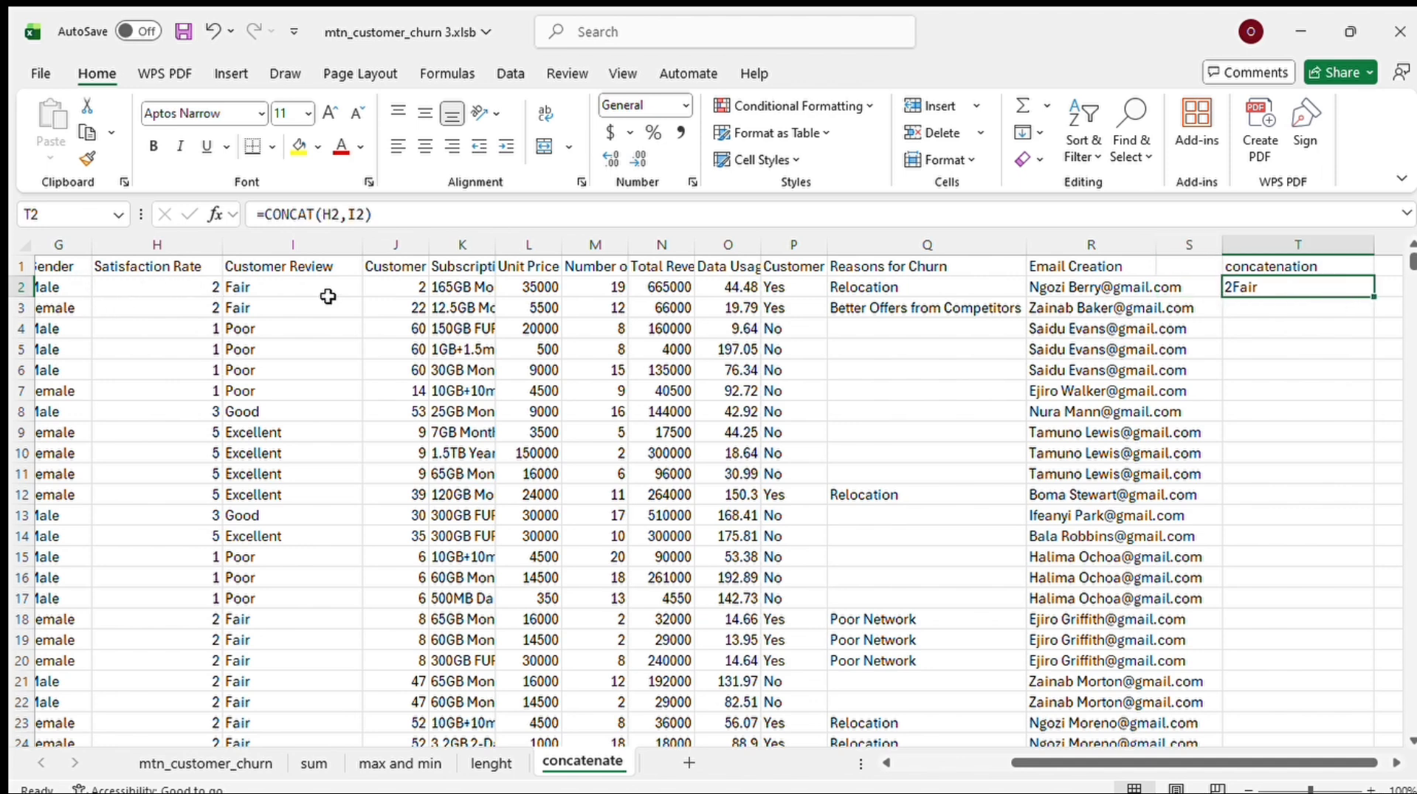
pyautogui.doubleClick(1264, 283)
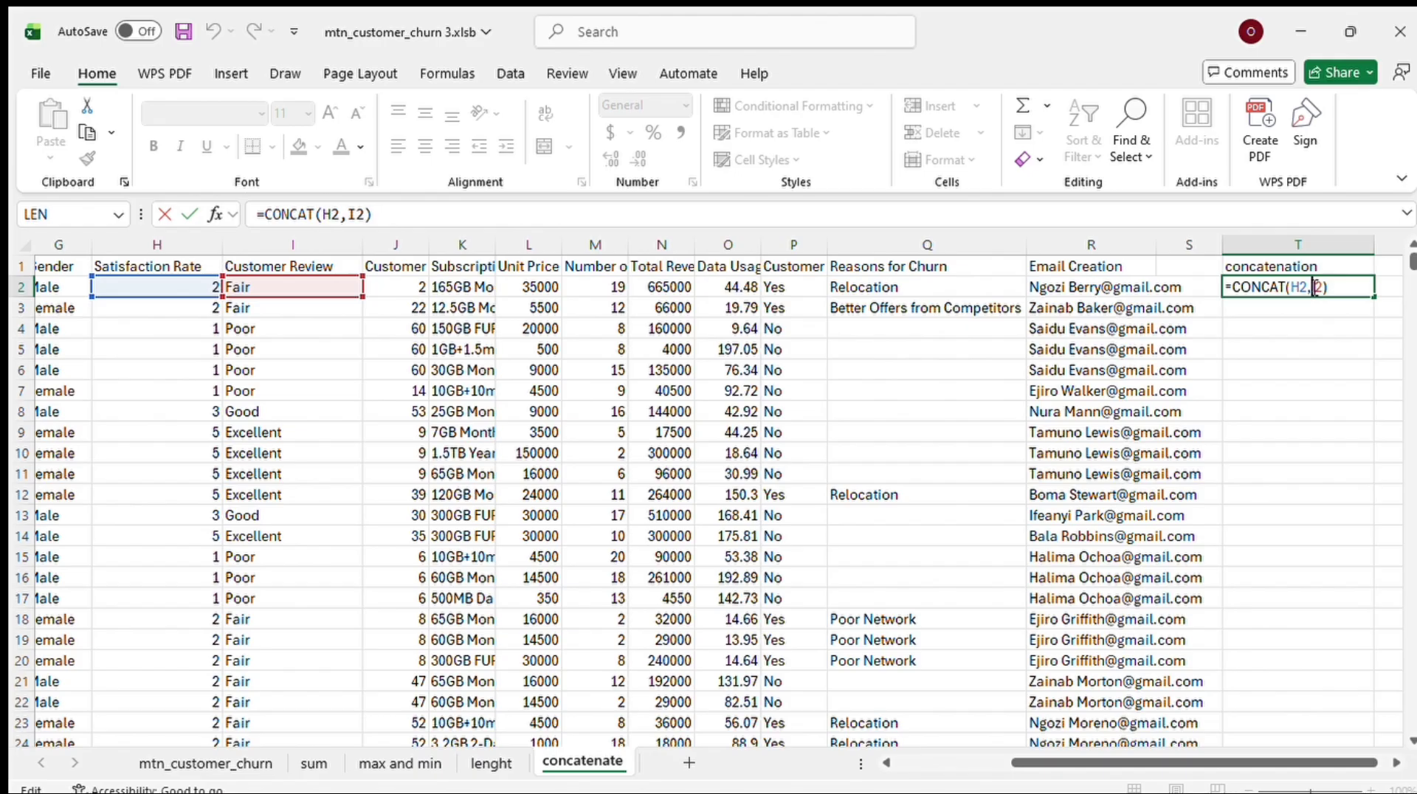
pyautogui.write('"')
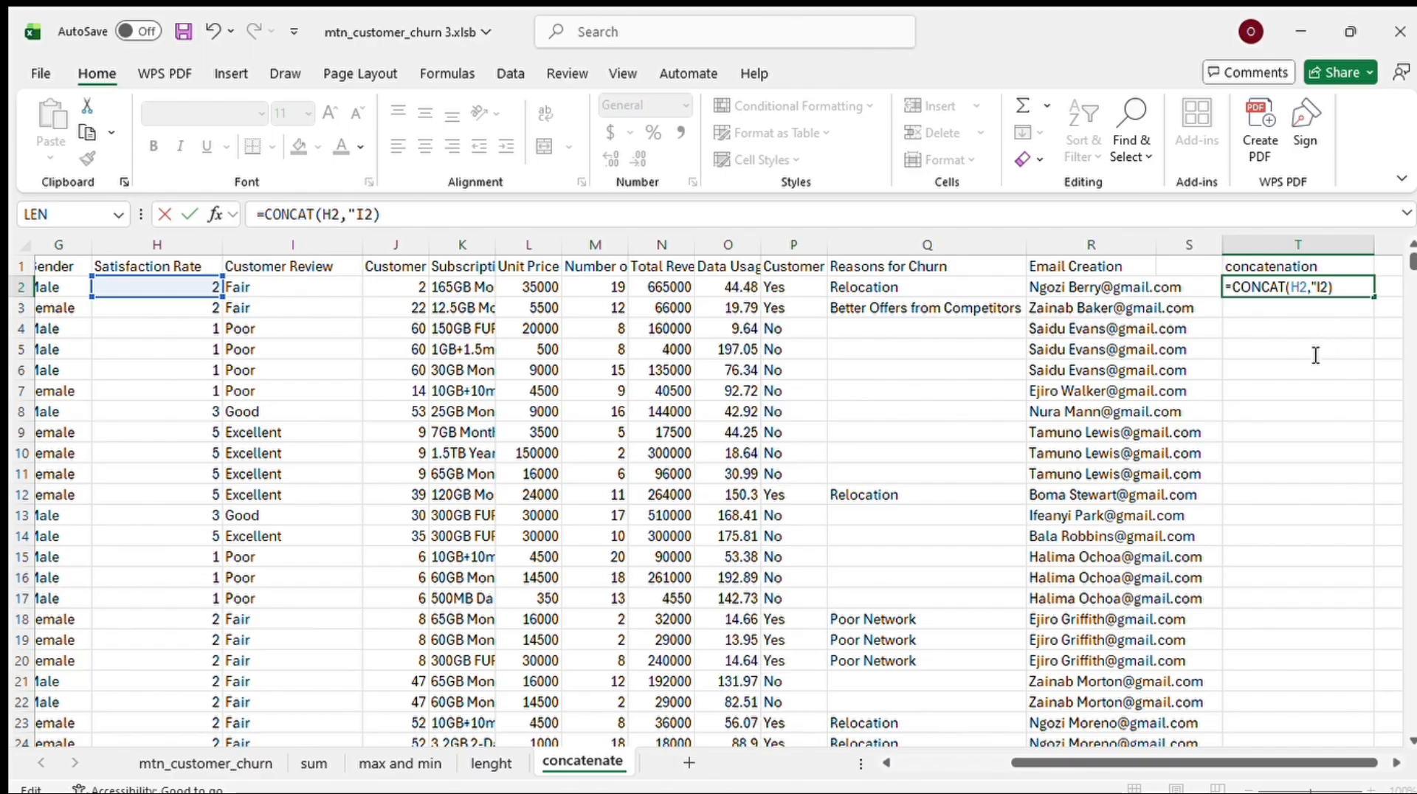
pyautogui.write(',",')
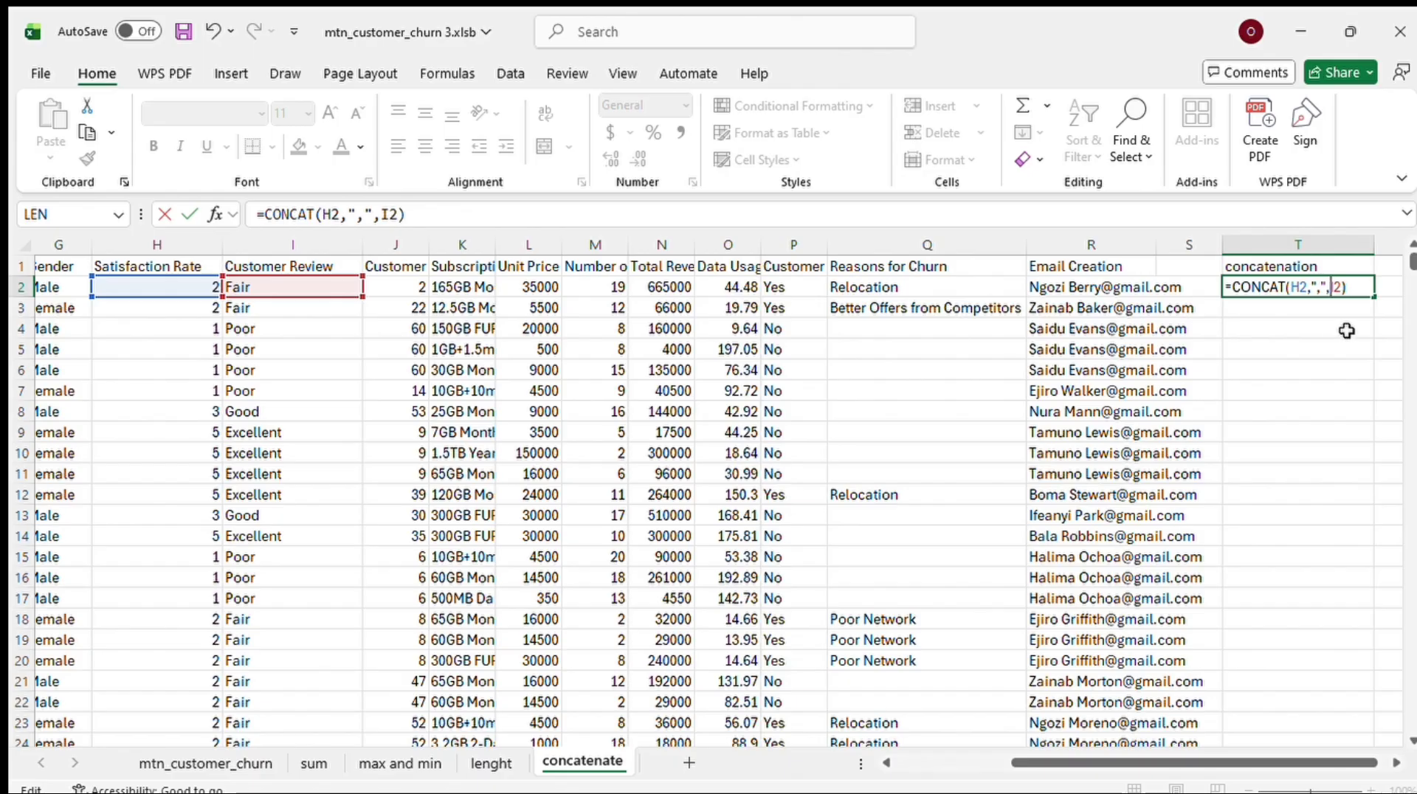
pyautogui.press('Return')
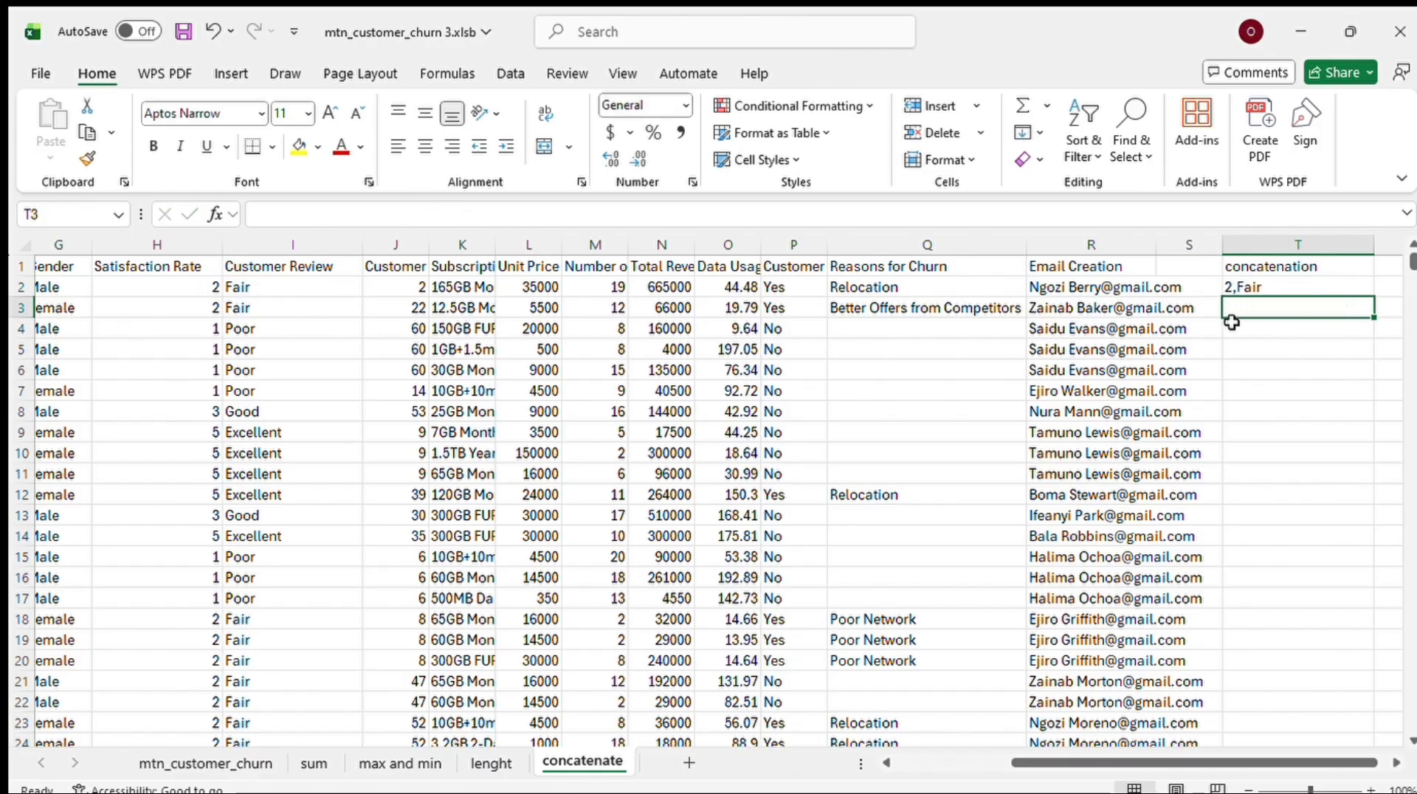
pyautogui.click(1282, 287)
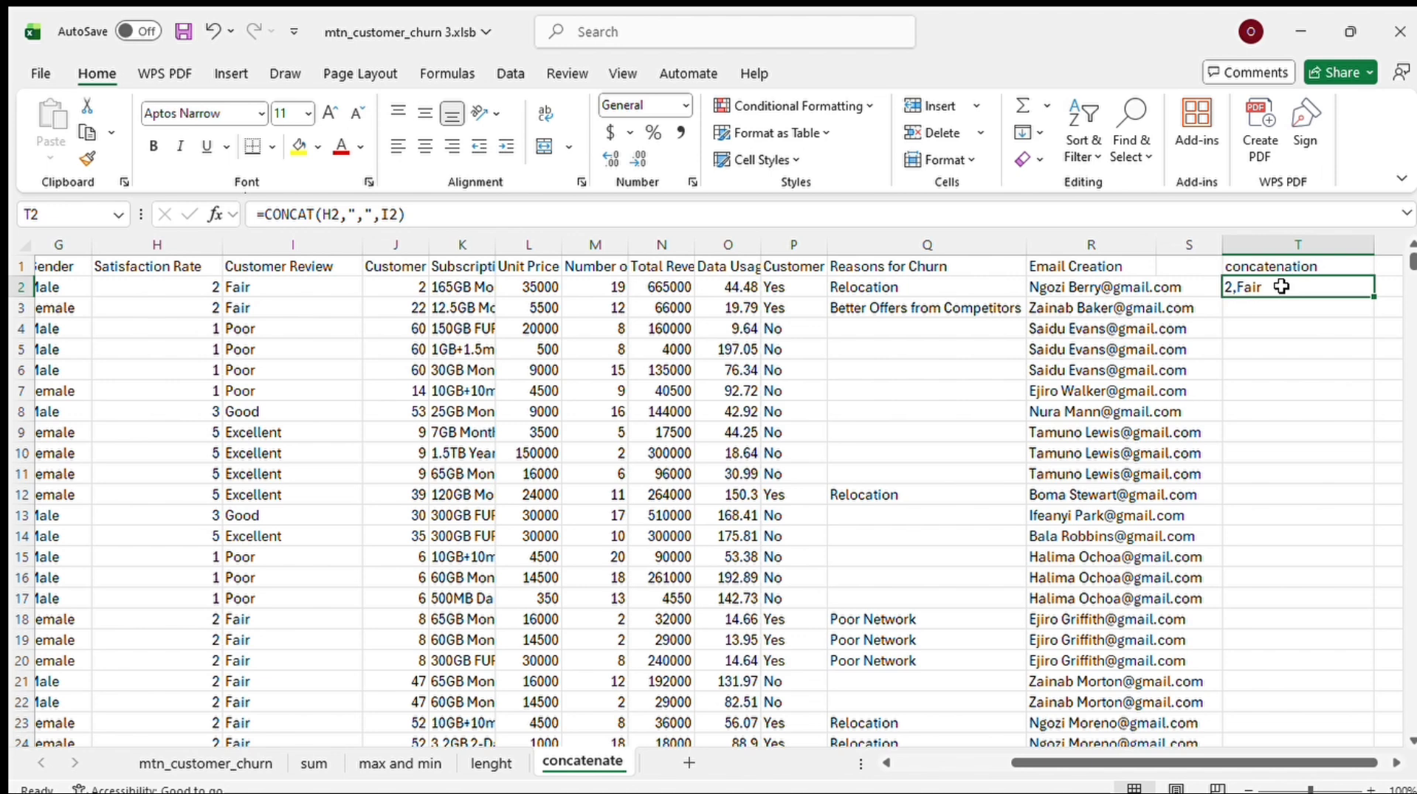
pyautogui.moveTo(1375, 298); pyautogui.dragTo(1375, 505)
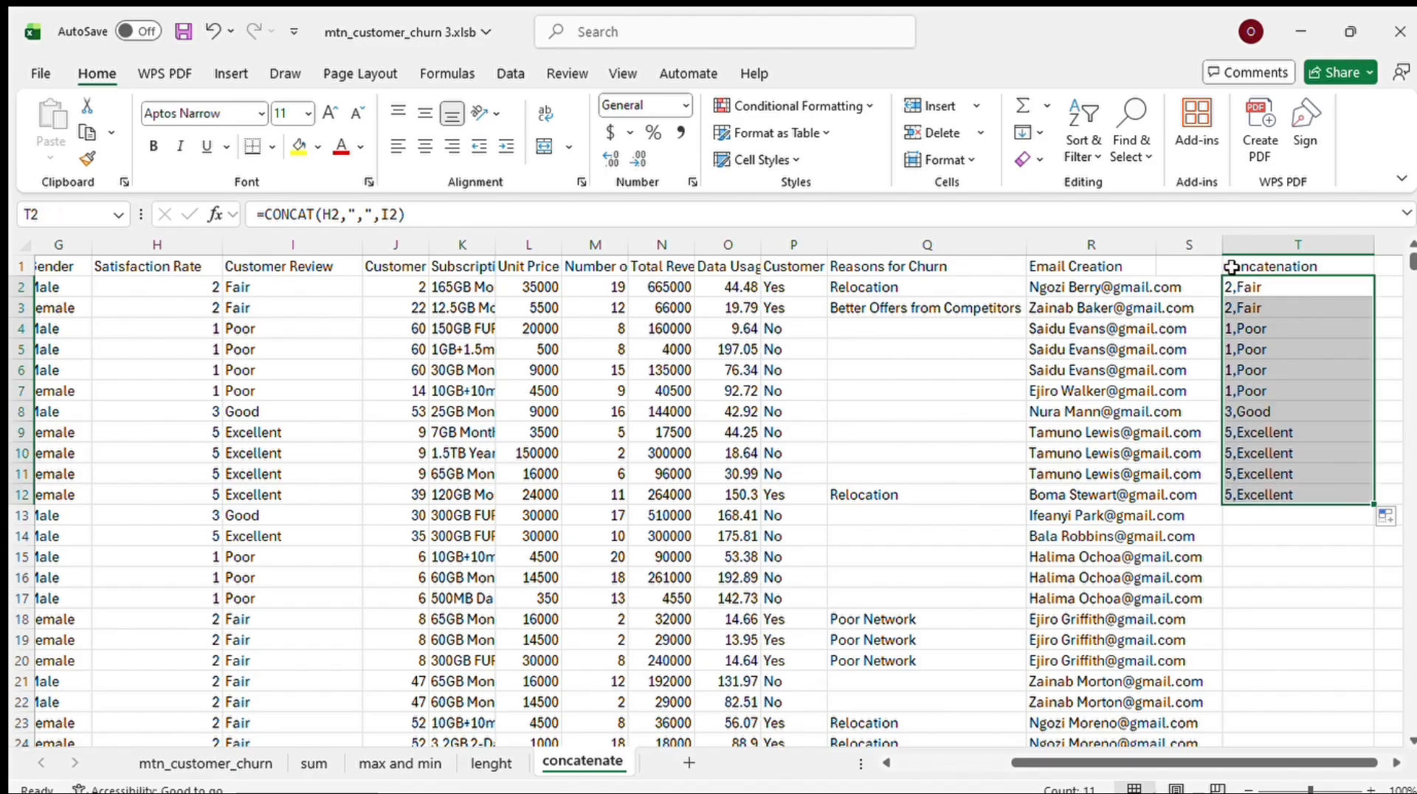
# Replace the comma separator in T2's CONCAT formula with a hyphen, making it =CONCAT(H2,"-",I2)
pyautogui.click(1248, 288)
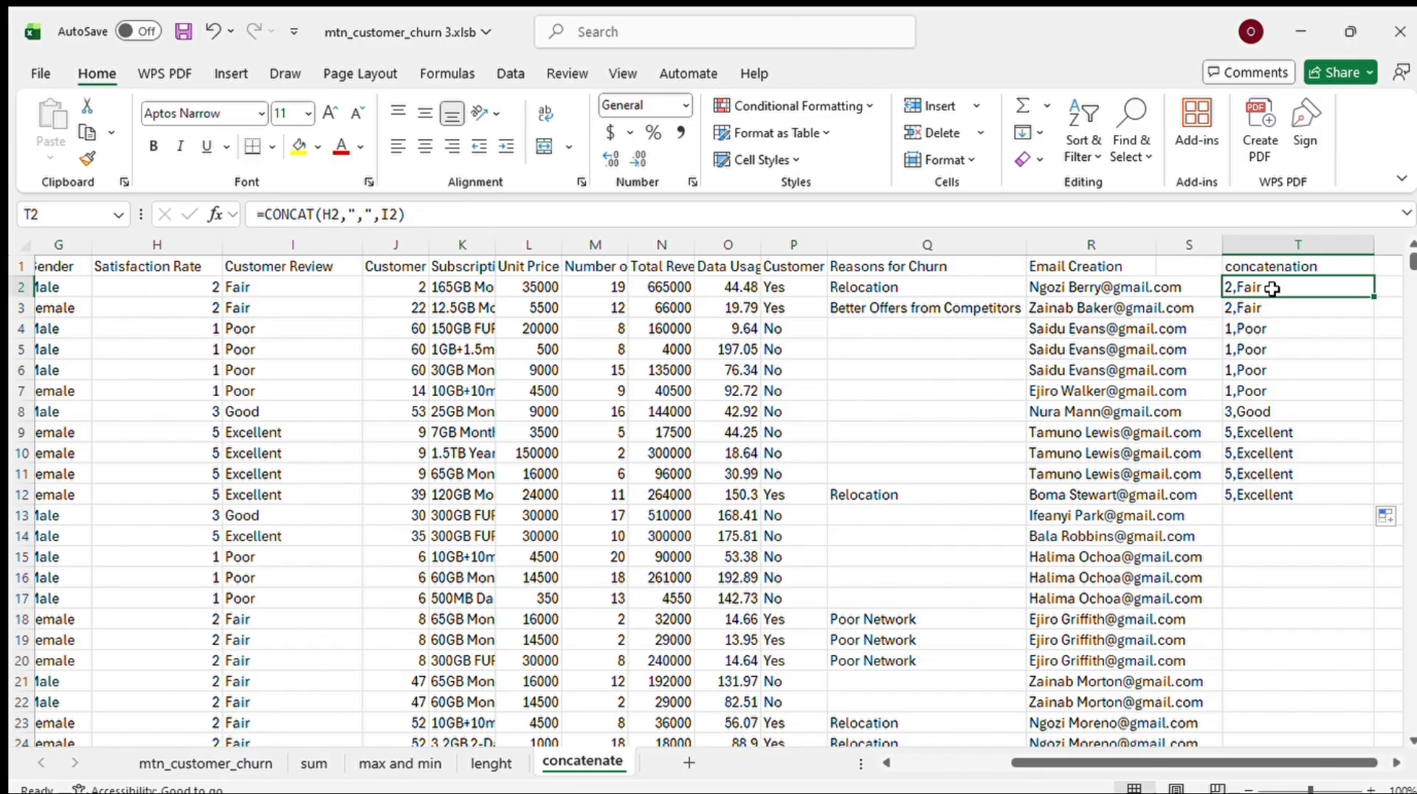
pyautogui.doubleClick(1273, 289)
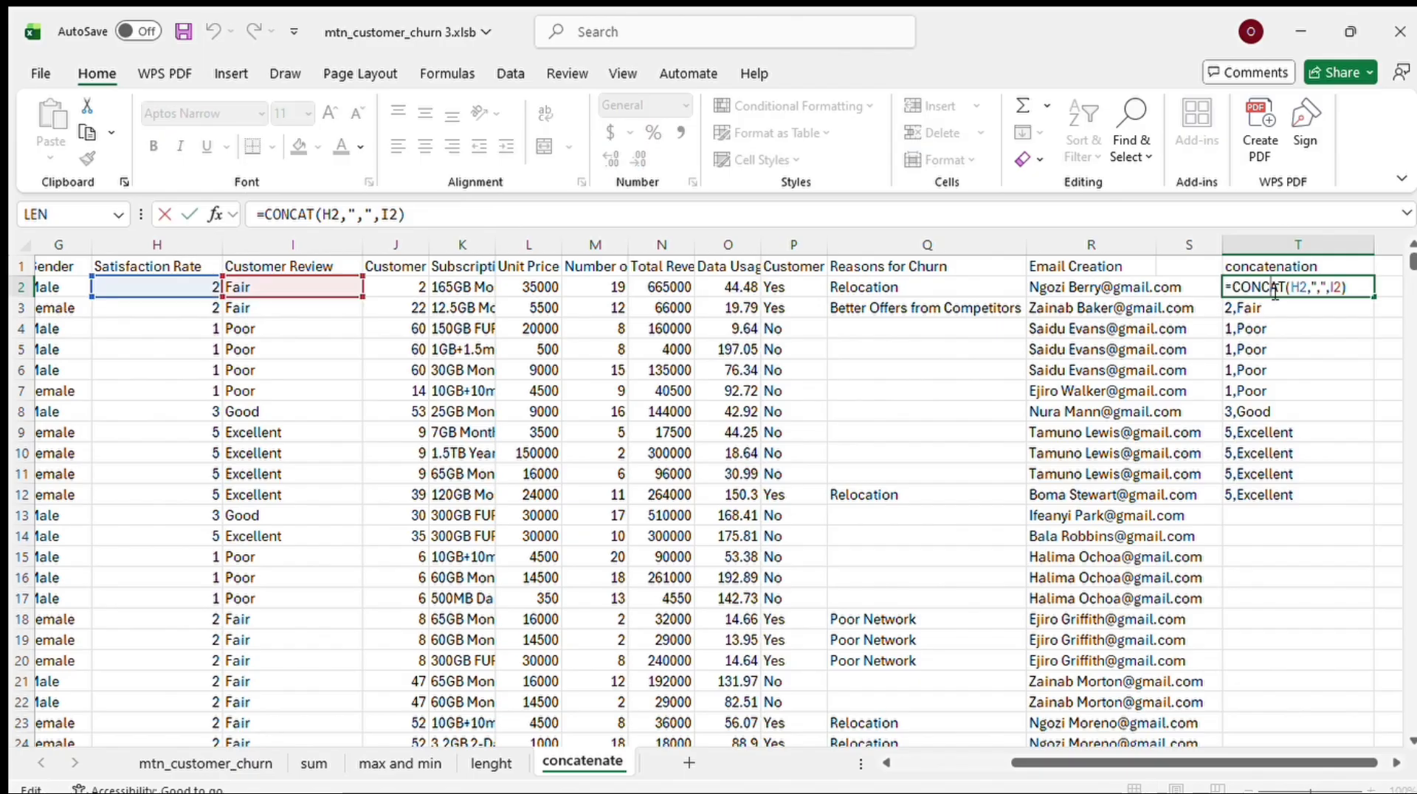
pyautogui.click(1320, 288)
pyautogui.press('BackSpace')
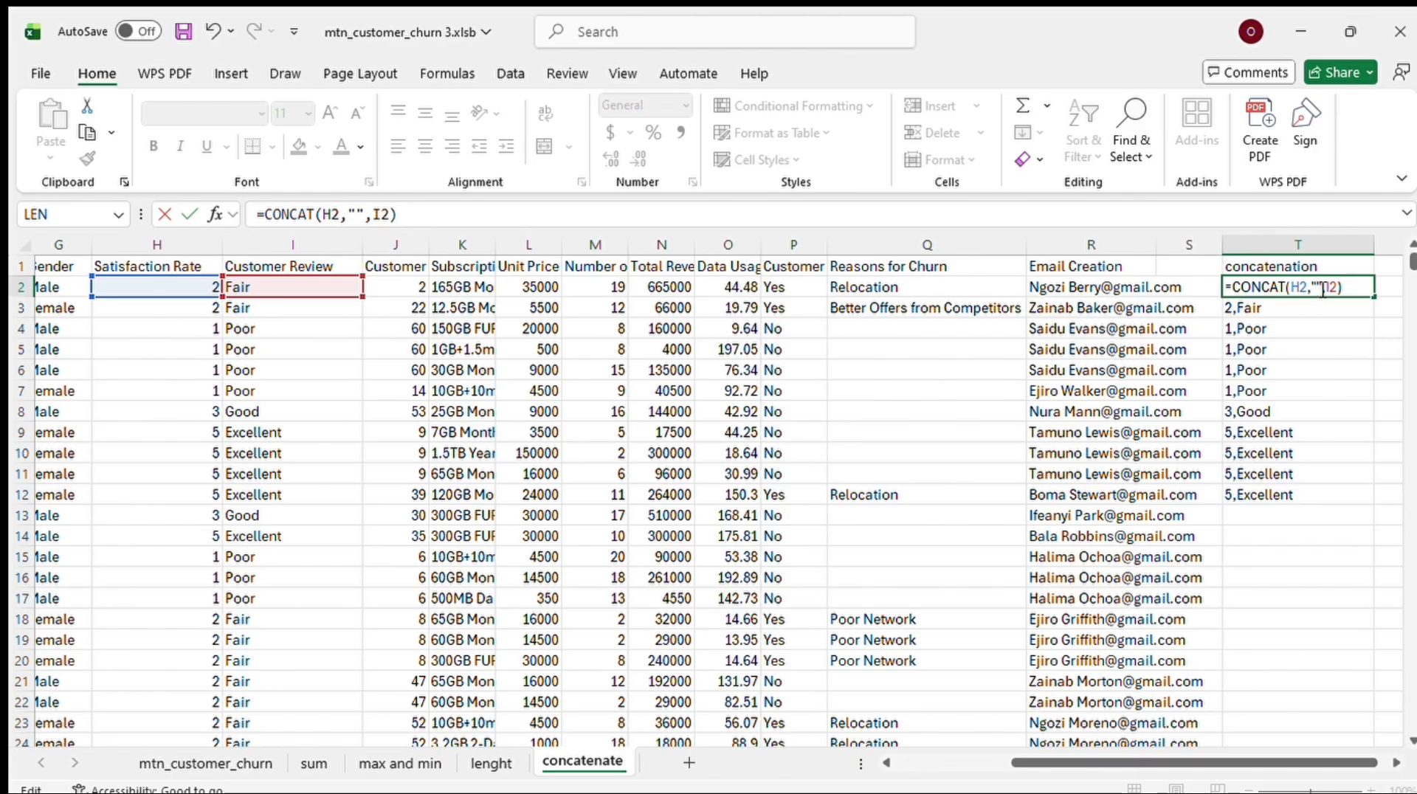
pyautogui.press('Return')
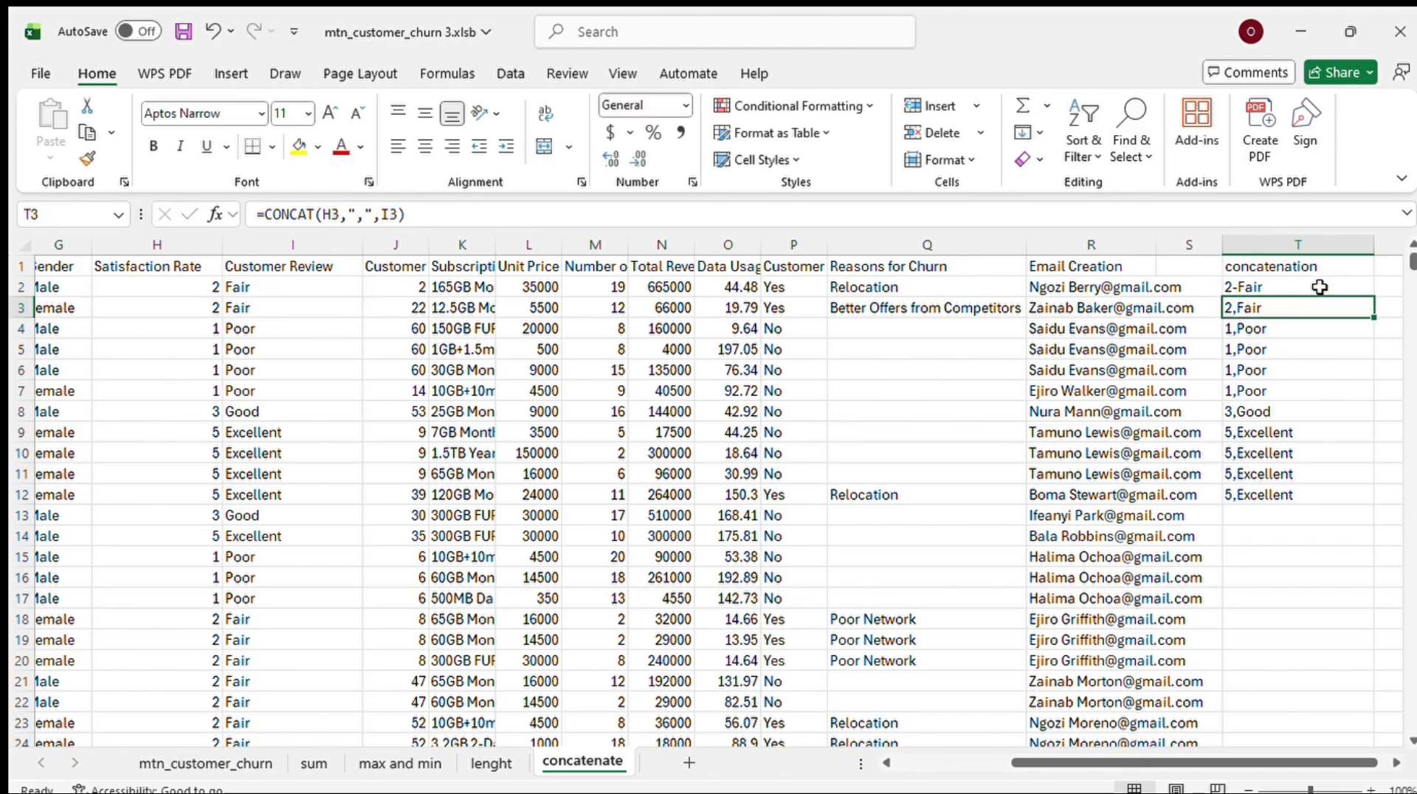
# Fill the hyphen-separated CONCAT formula from T2 down to T50
pyautogui.click(1321, 289)
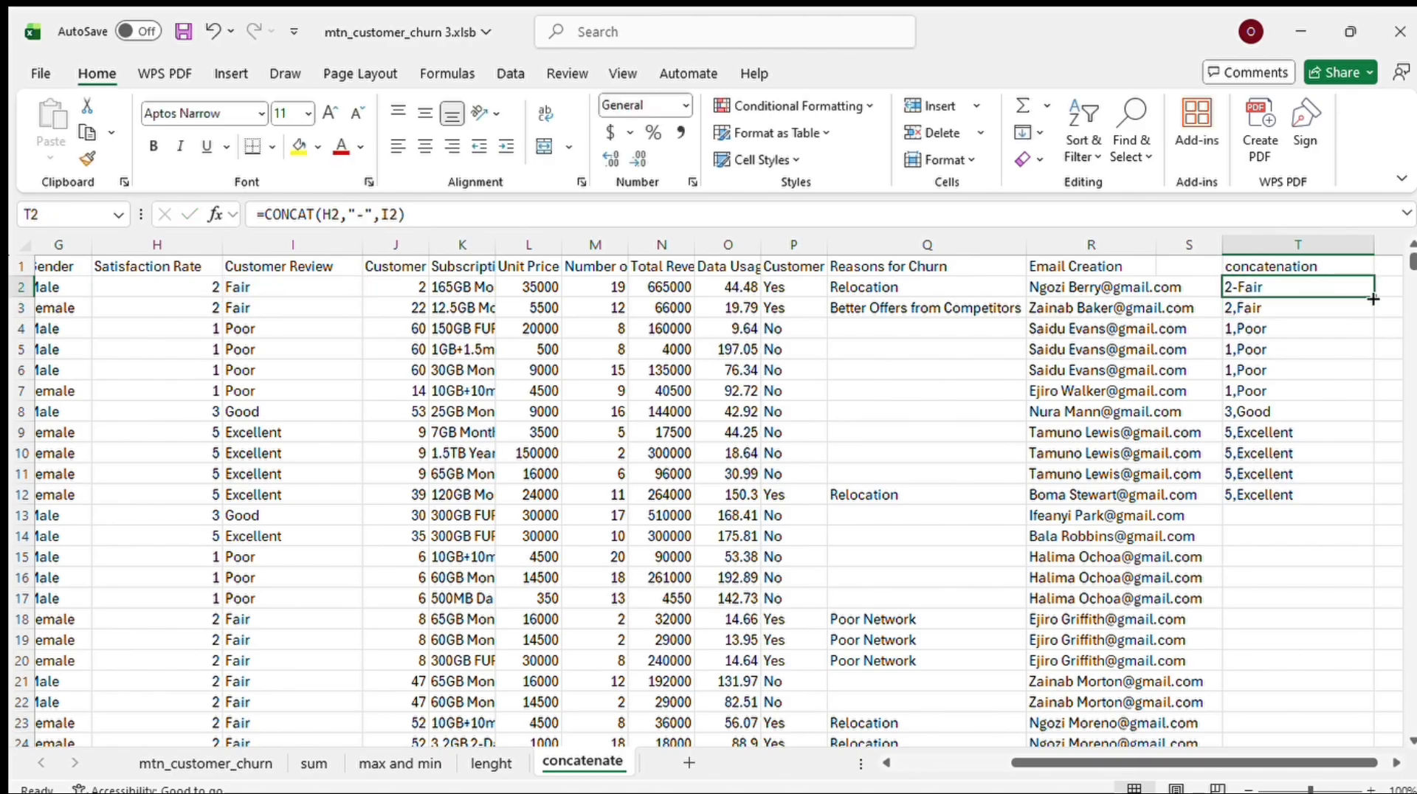
pyautogui.moveTo(1374, 297); pyautogui.dragTo(1373, 708)
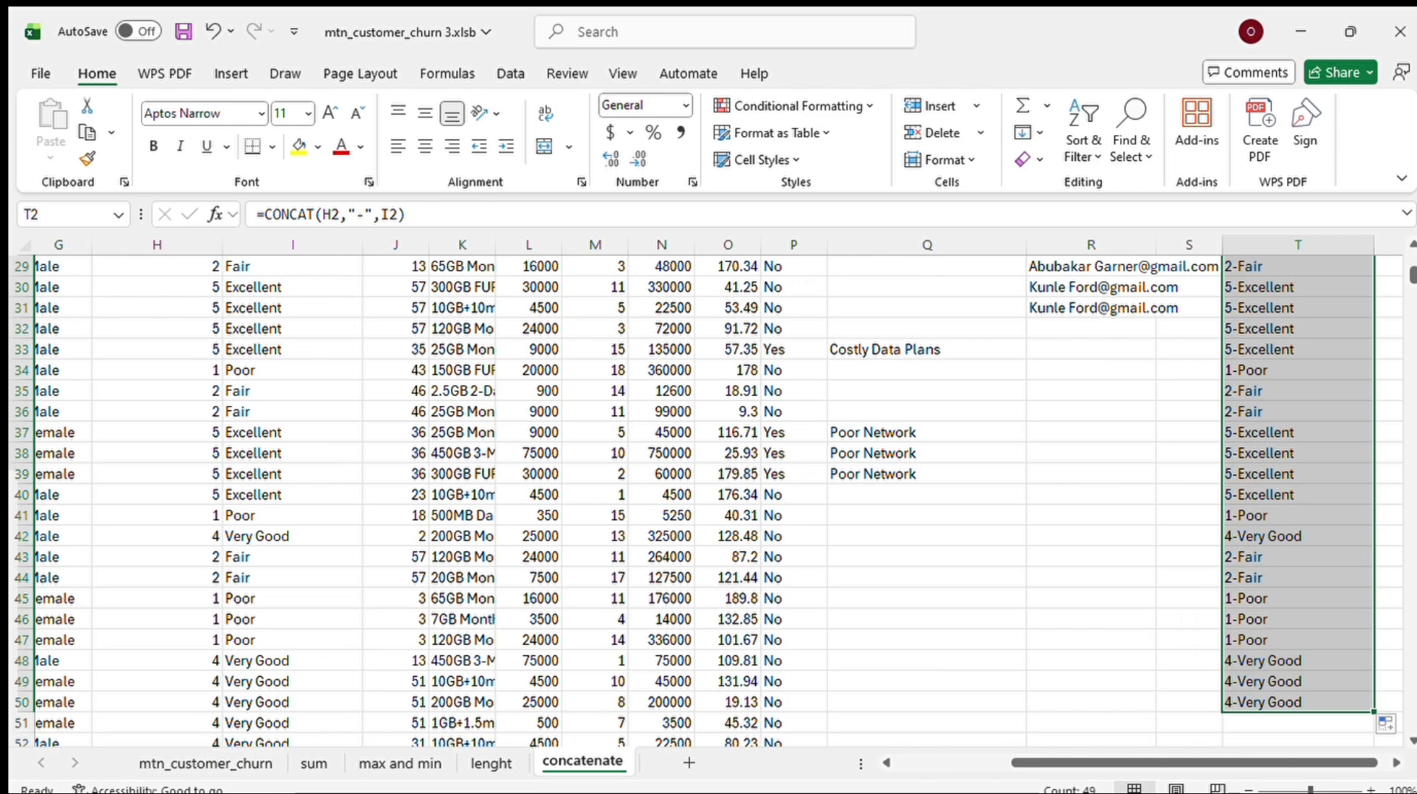
pyautogui.scroll(9, 709, 502)
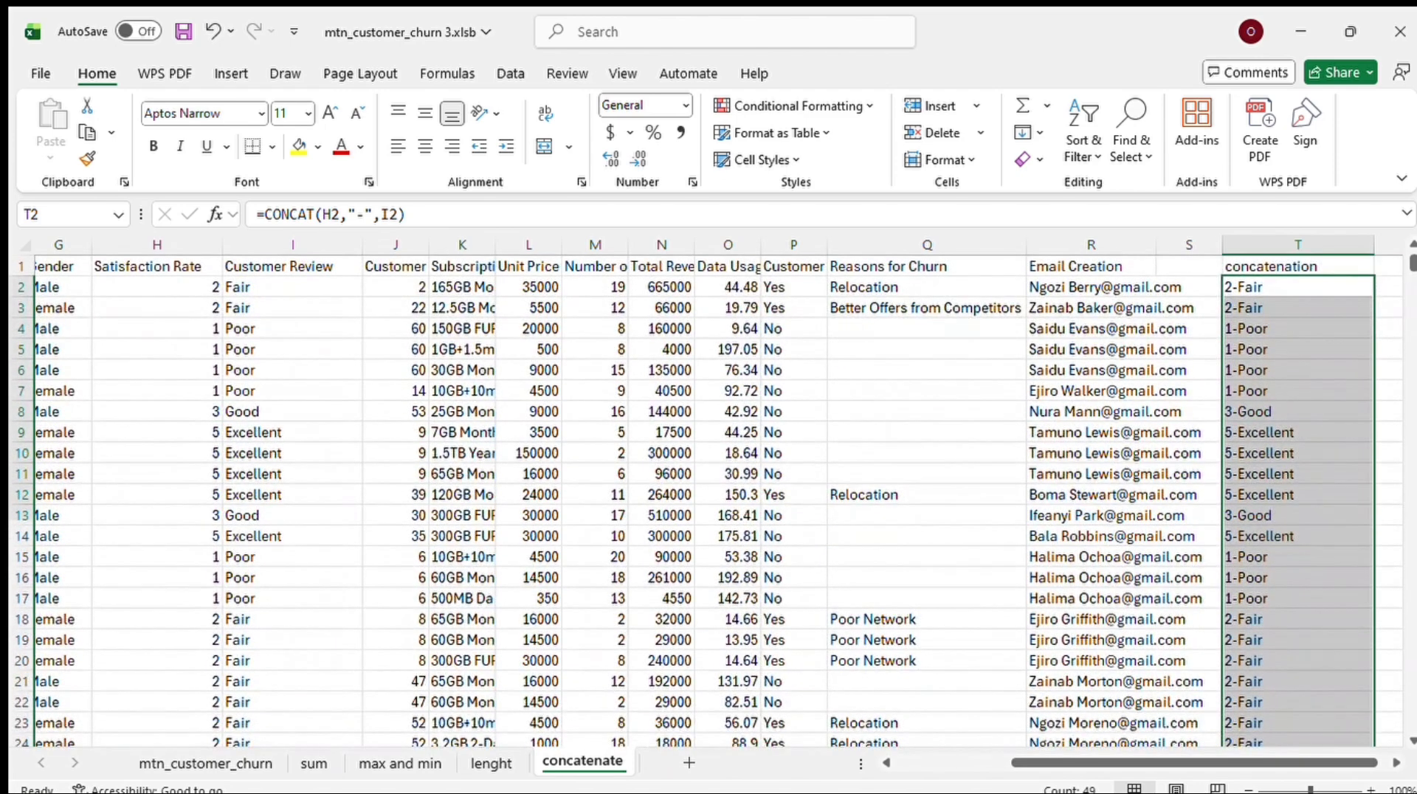